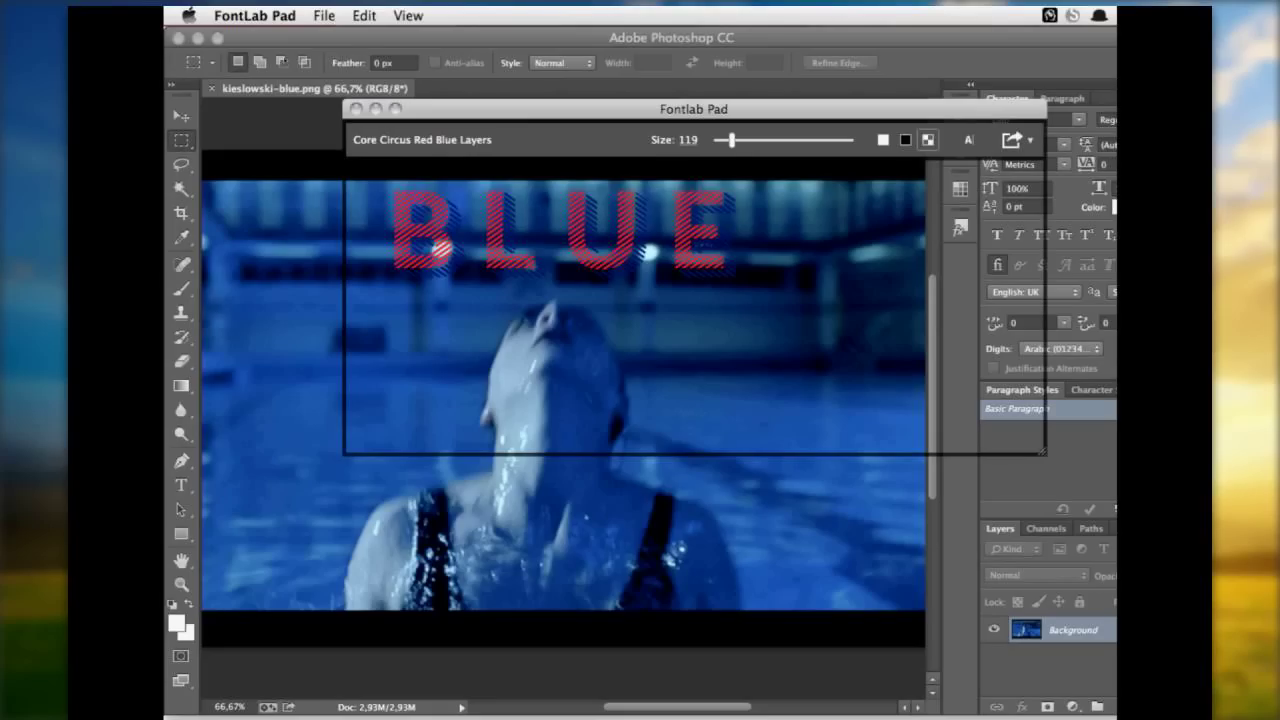
Start saving the layered BLUE lettering from FontLab Pad as a picture file with Save As.
{"action": "left_click", "coordinate": [1015, 140]}
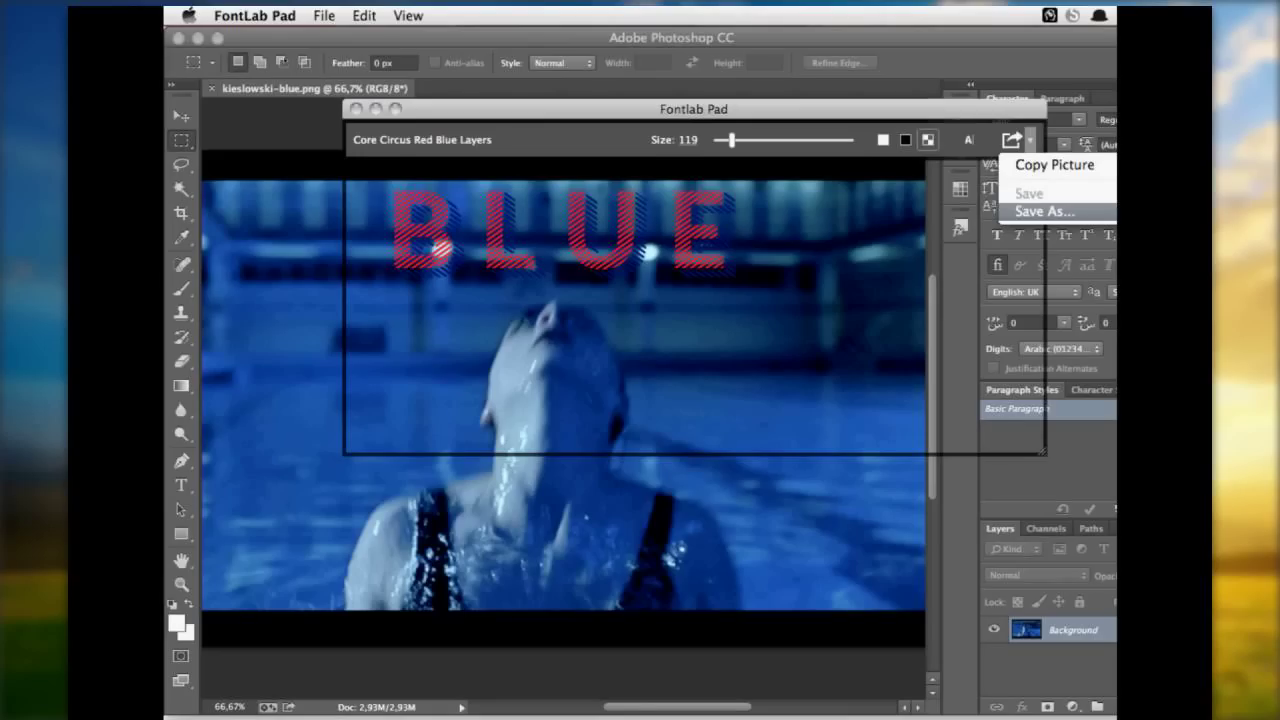
{"action": "left_click", "coordinate": [1044, 211]}
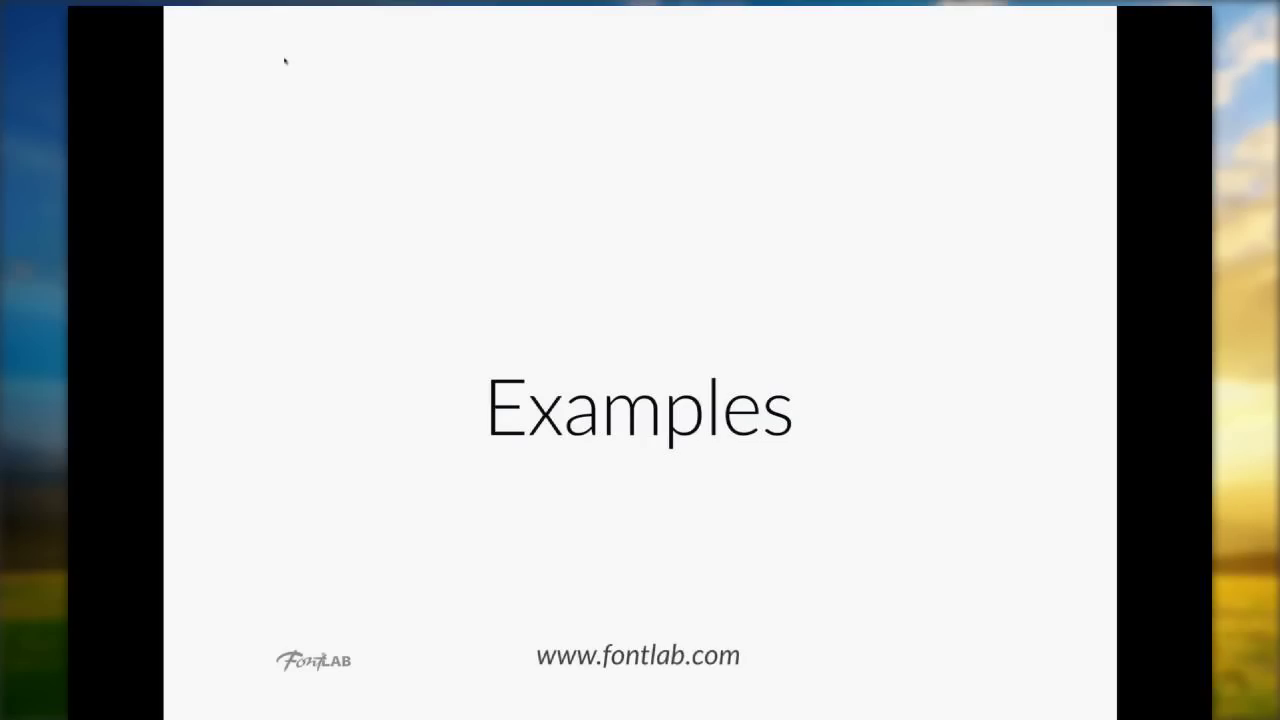
{"action": "key", "text": "Right"}
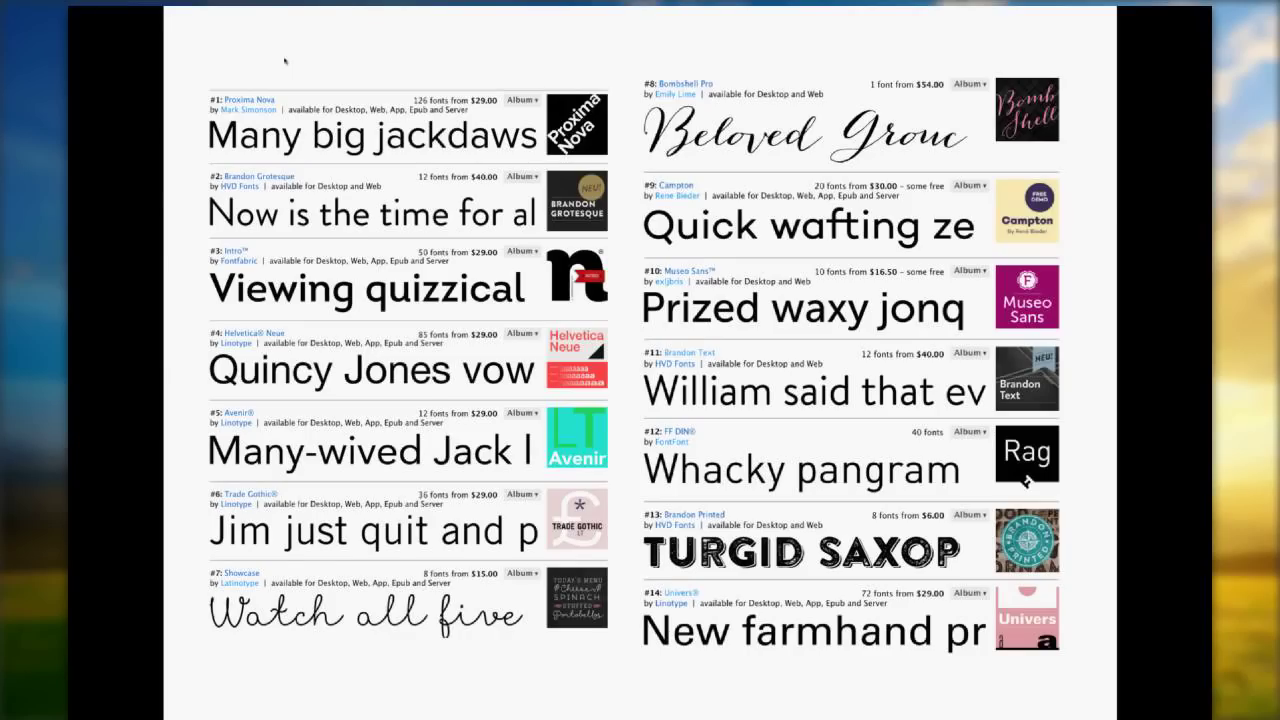
{"action": "key", "text": "Right"}
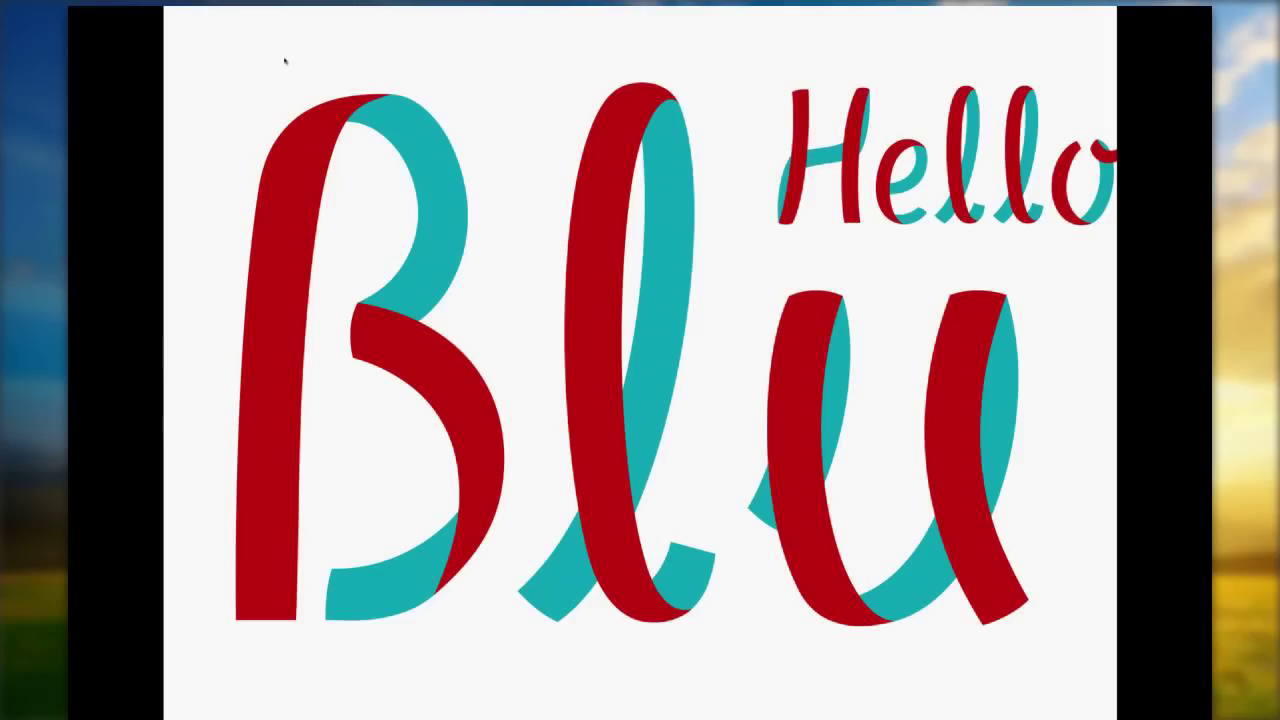
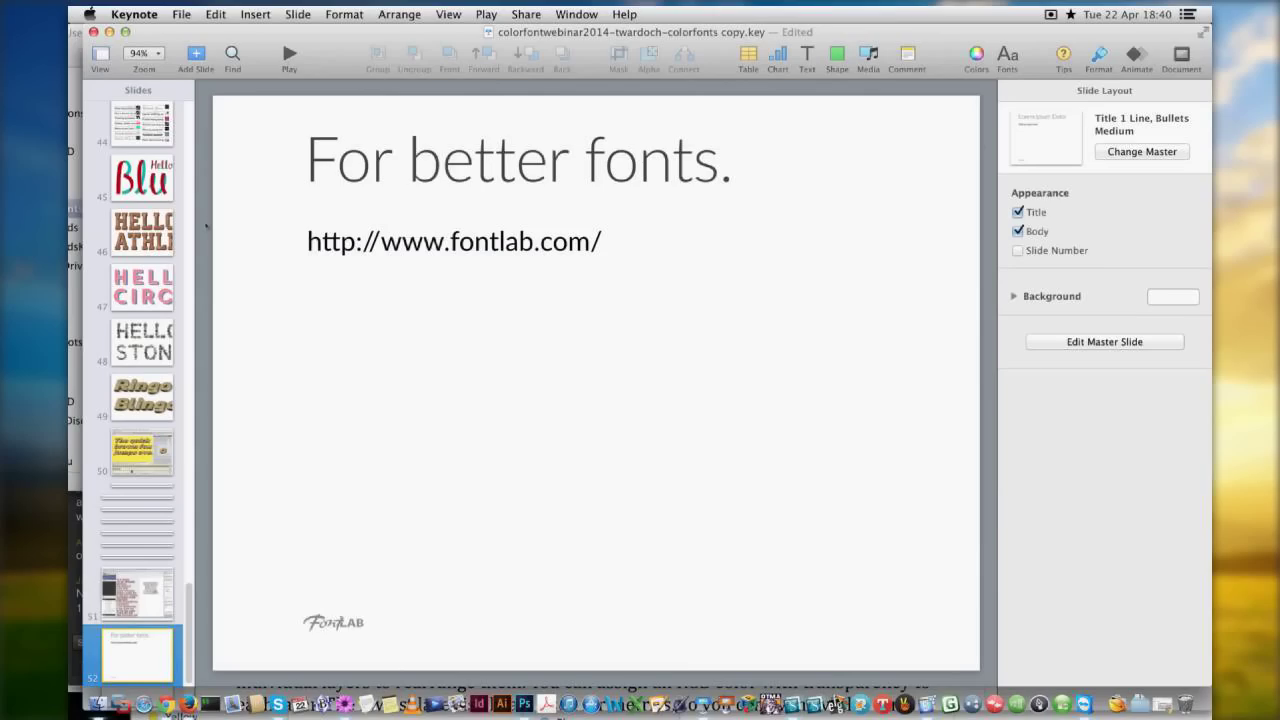
Switch from the Keynote presentation to TransType 4.
{"action": "key", "text": "super+Tab"}
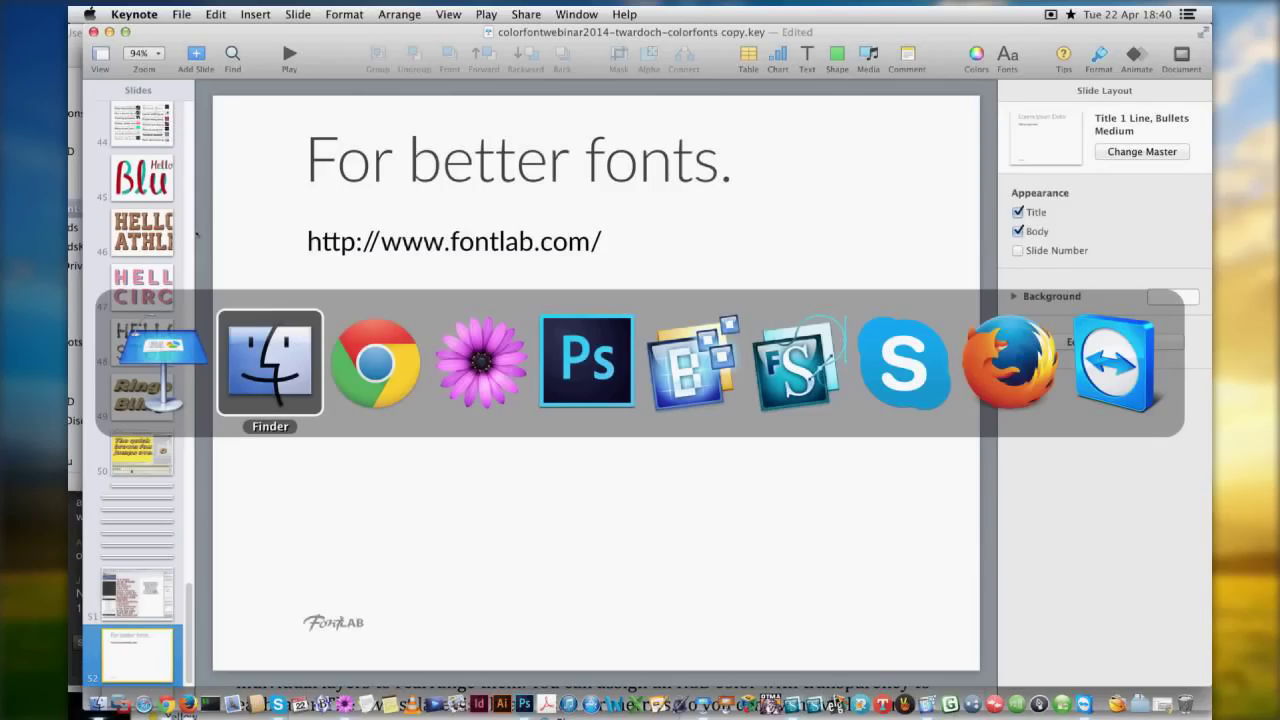
{"action": "key", "text": "super+Tab"}
{"action": "left_click", "coordinate": [878, 676]}
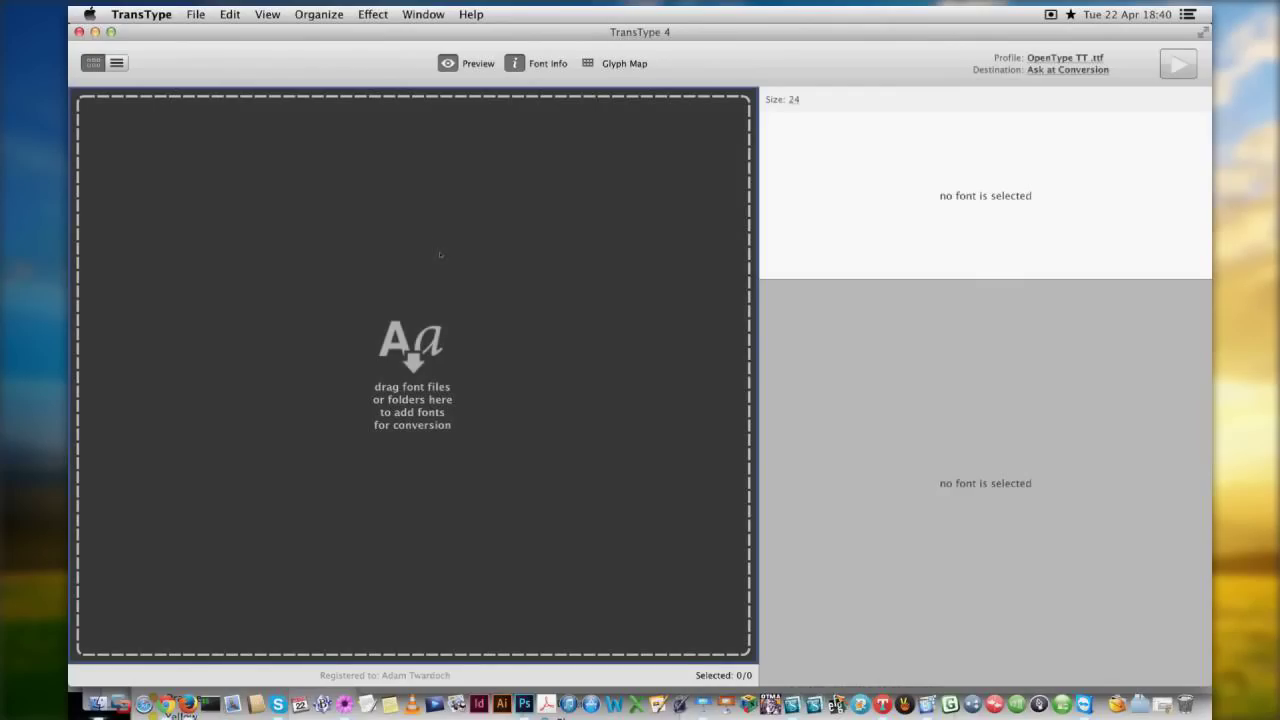
Find SourceSansPro-Black.otf in the Finder and add it to the TransType 4 font collection for conversion.
{"action": "key", "text": "super+Tab"}
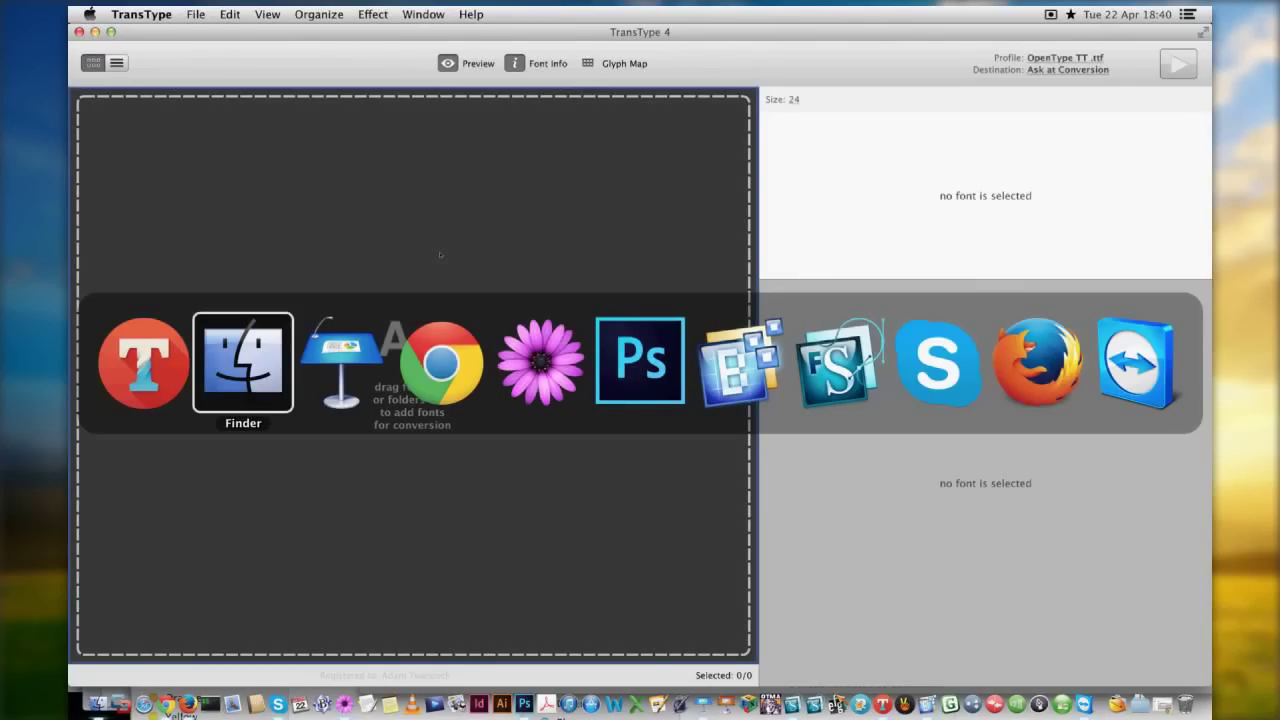
{"action": "key", "text": "super"}
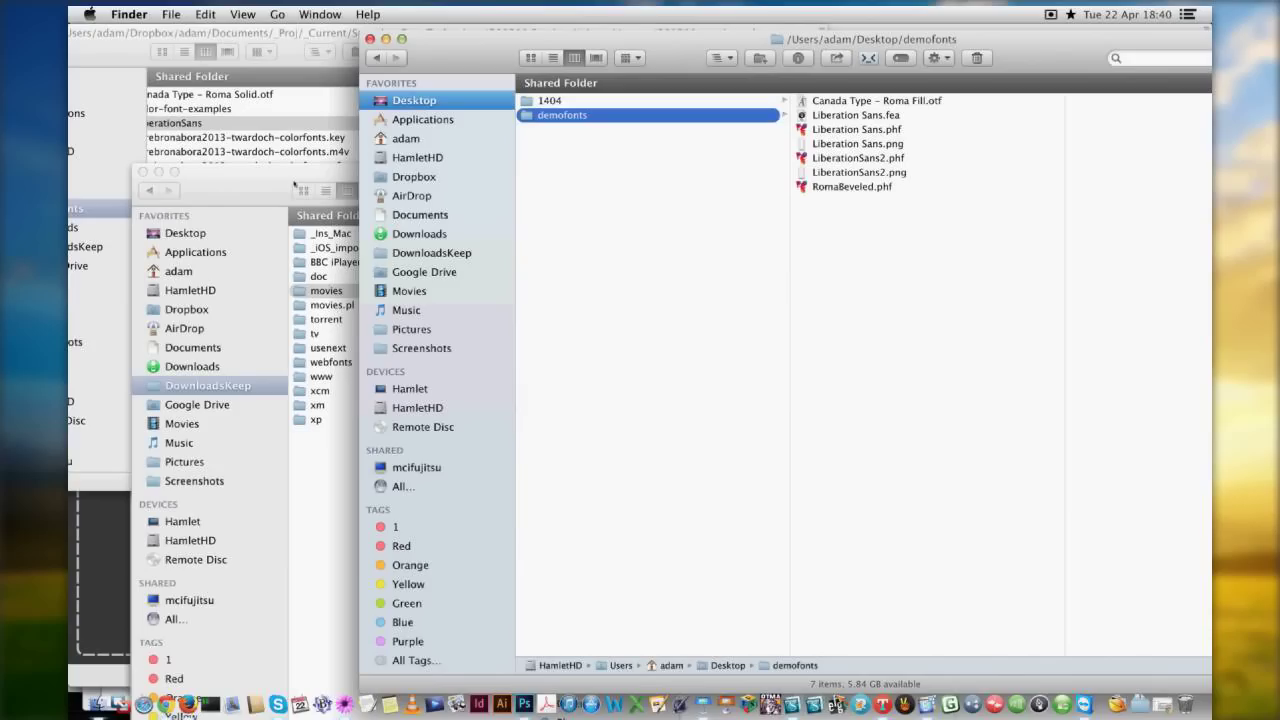
{"action": "left_click", "coordinate": [295, 183]}
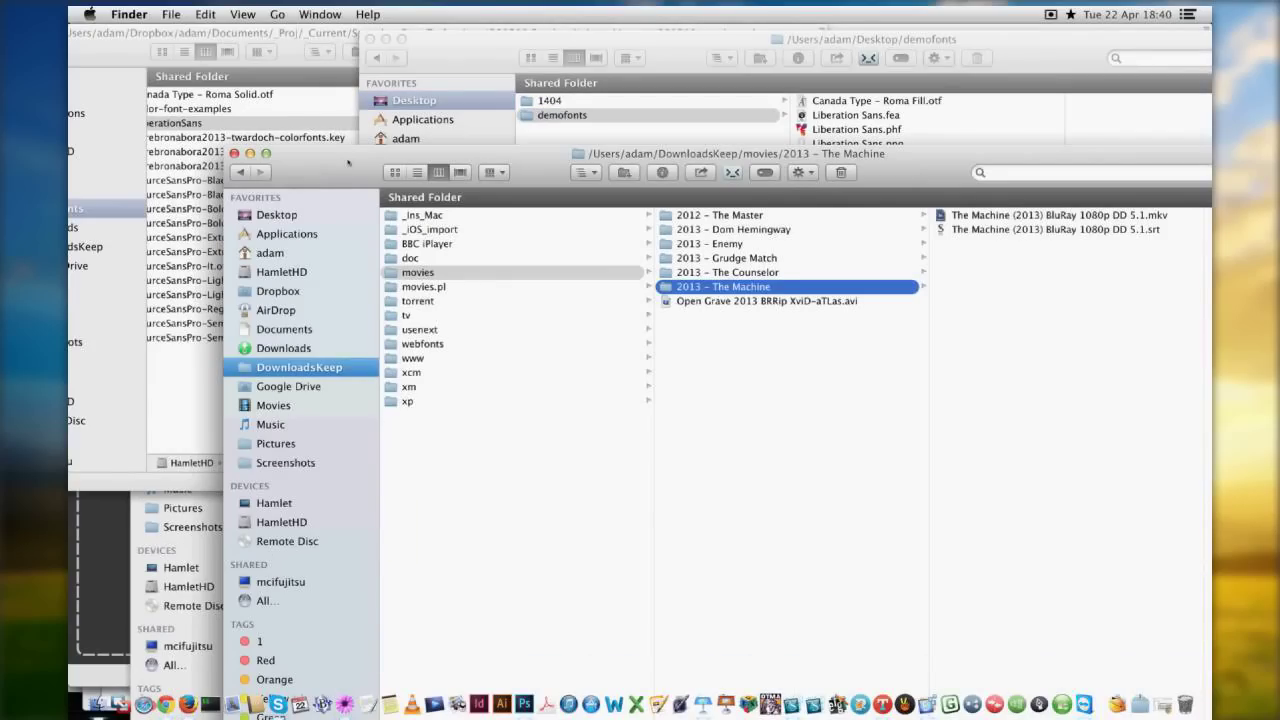
{"action": "left_click", "coordinate": [185, 180]}
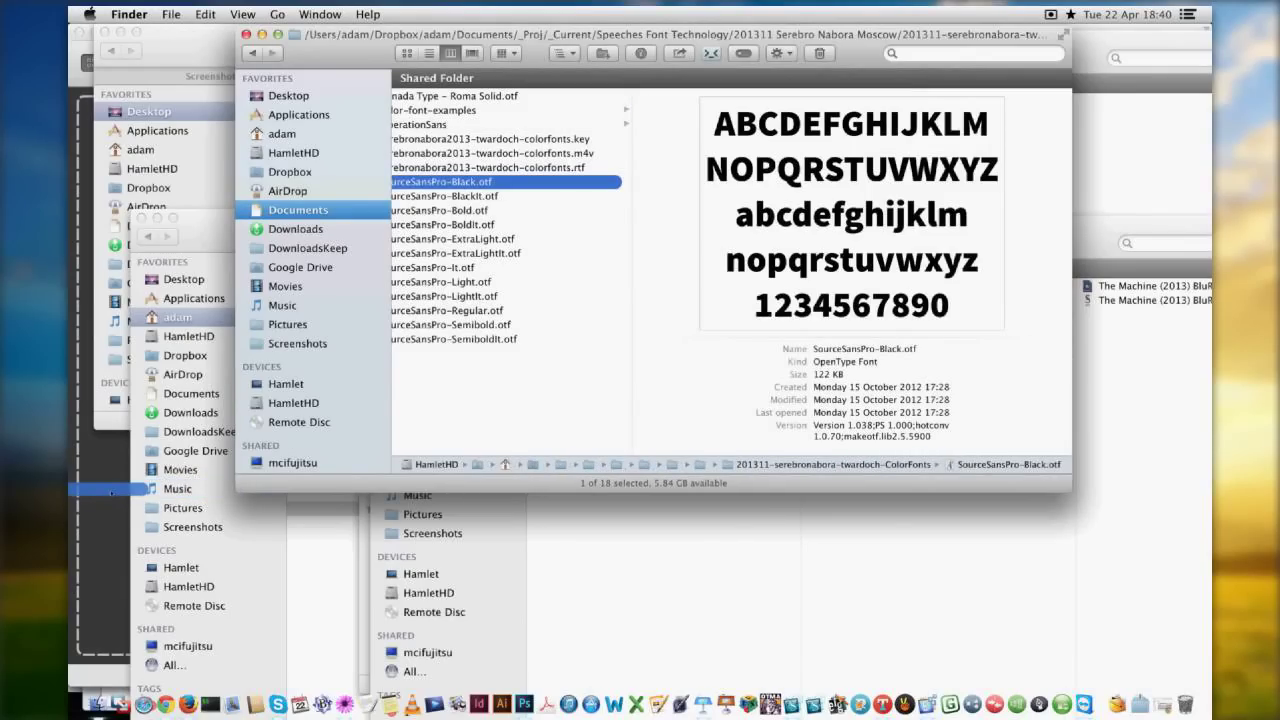
{"action": "left_click_drag", "start_coordinate": [111, 492], "coordinate": [111, 493]}
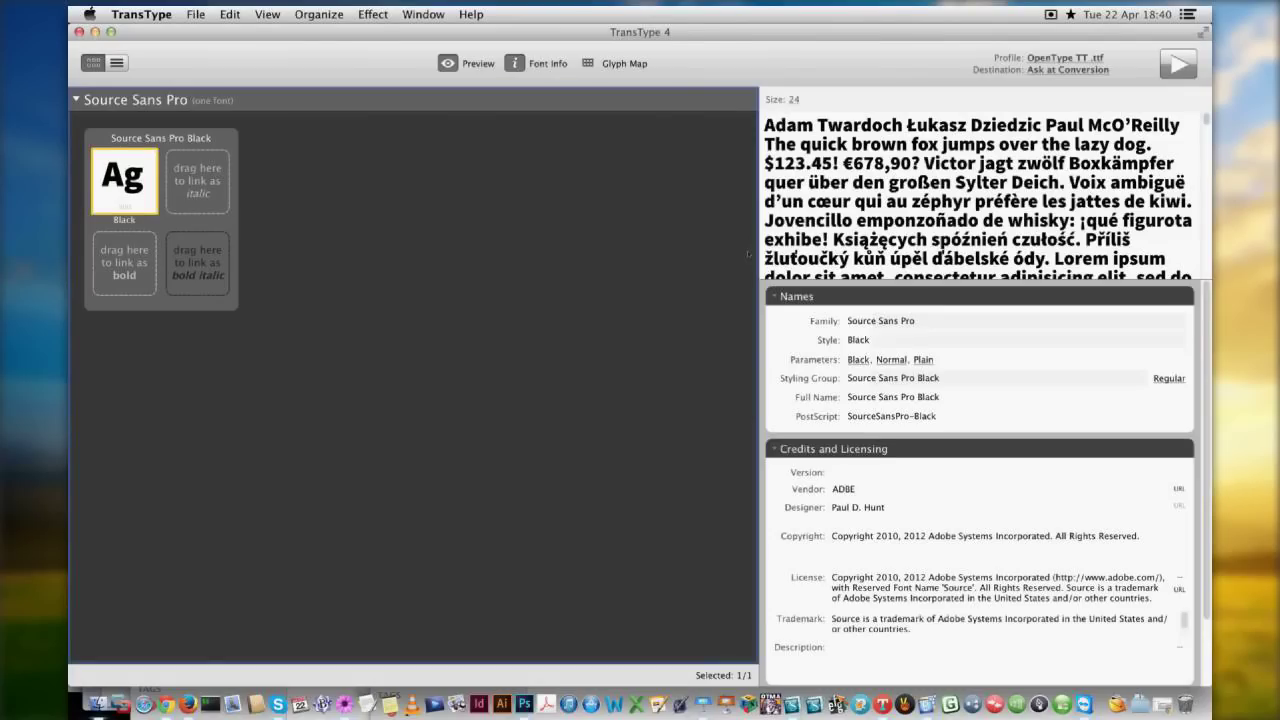
Remove the people's names from the start of the single font preview string in the preferences and apply the change.
{"action": "key", "text": "super+comma"}
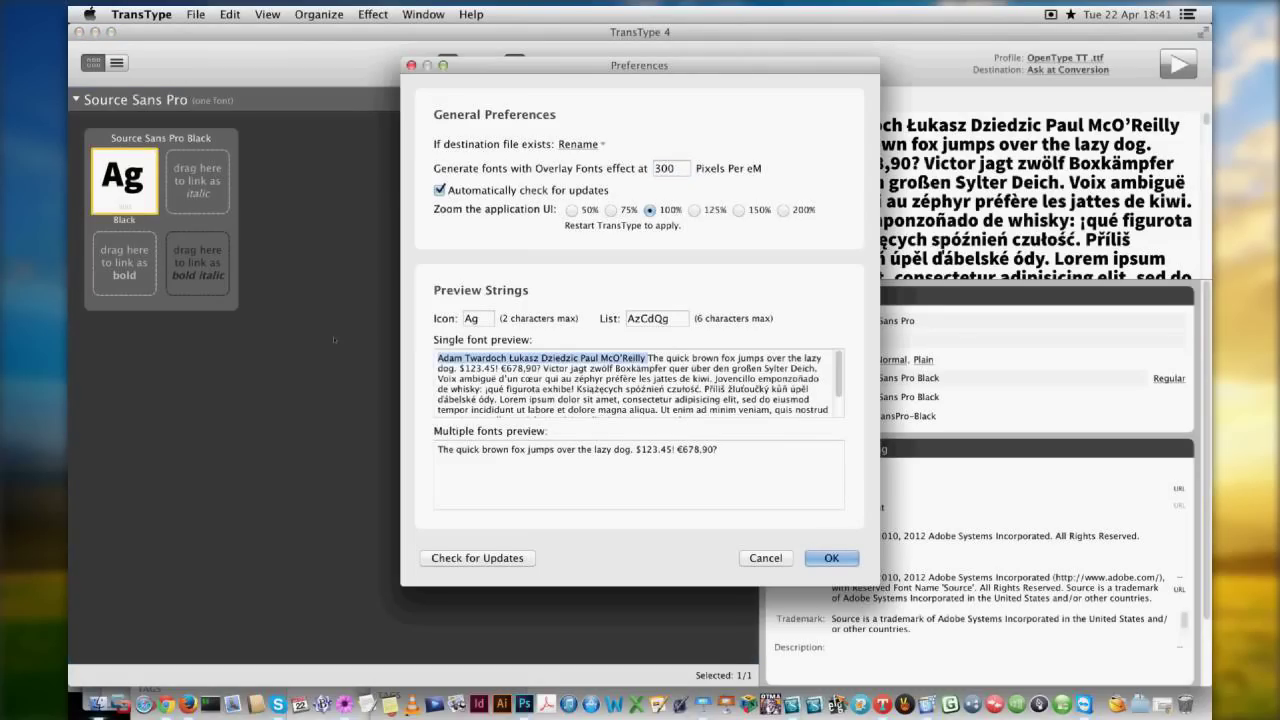
{"action": "key", "text": "BackSpace"}
{"action": "key", "text": "Return"}
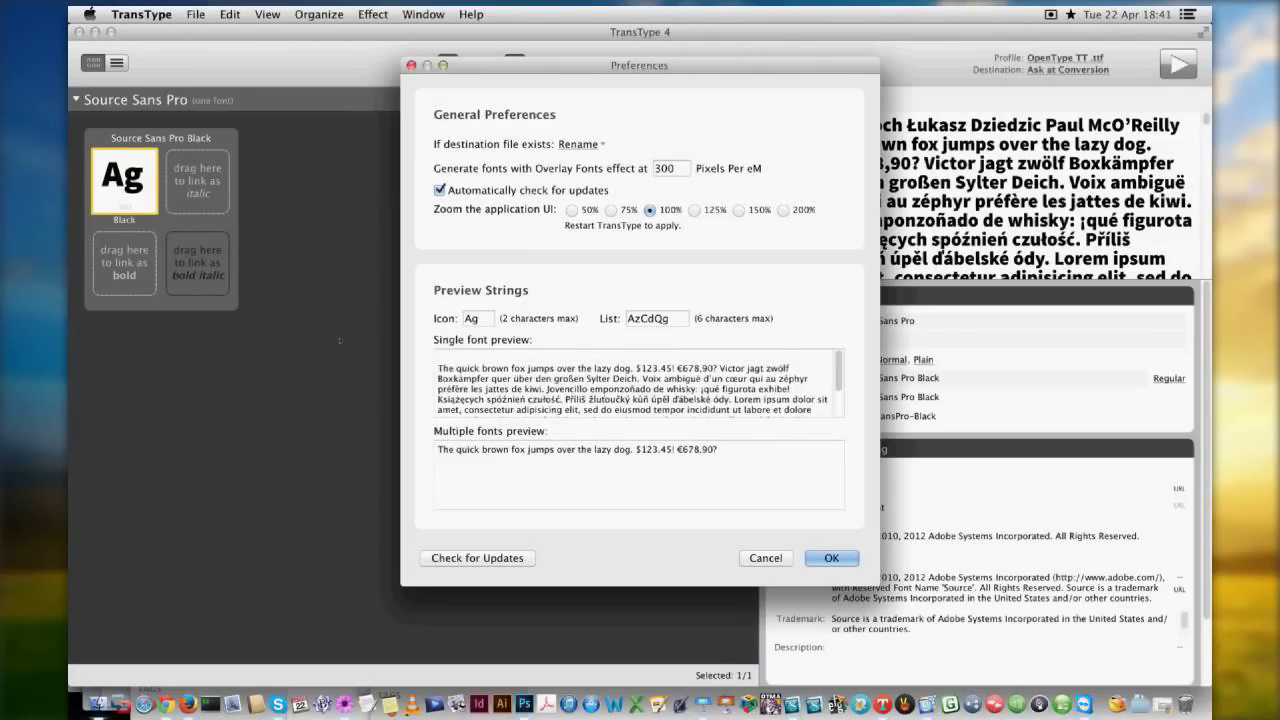
{"action": "key", "text": "BackSpace"}
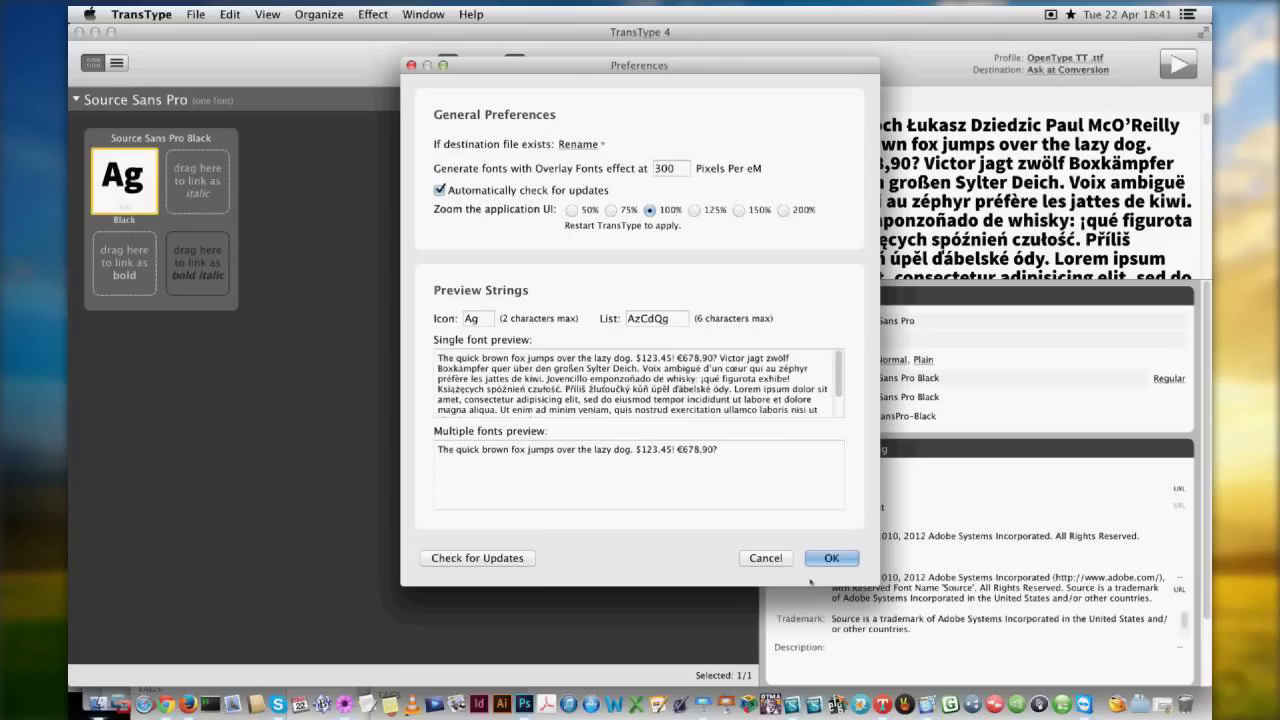
{"action": "left_click", "coordinate": [829, 559]}
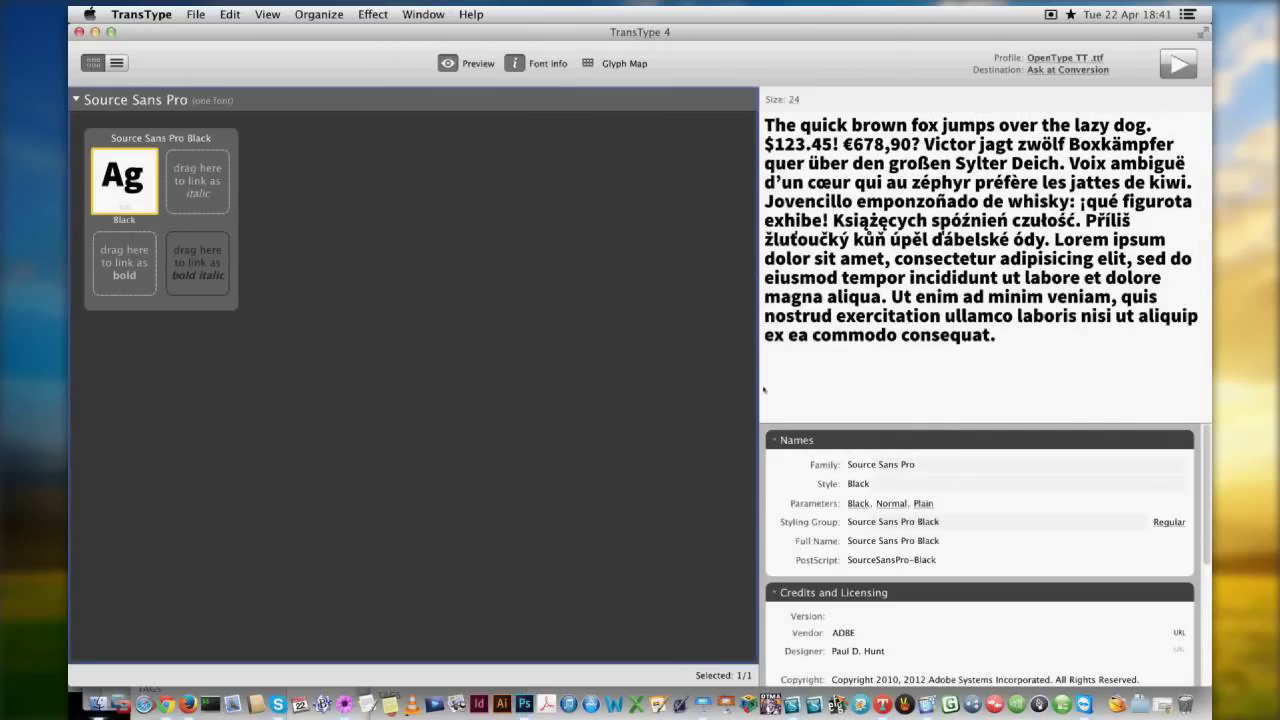
Enlarge the font preview area and set the preview text size to 48pt.
{"action": "left_click_drag", "start_coordinate": [763, 390], "coordinate": [597, 383]}
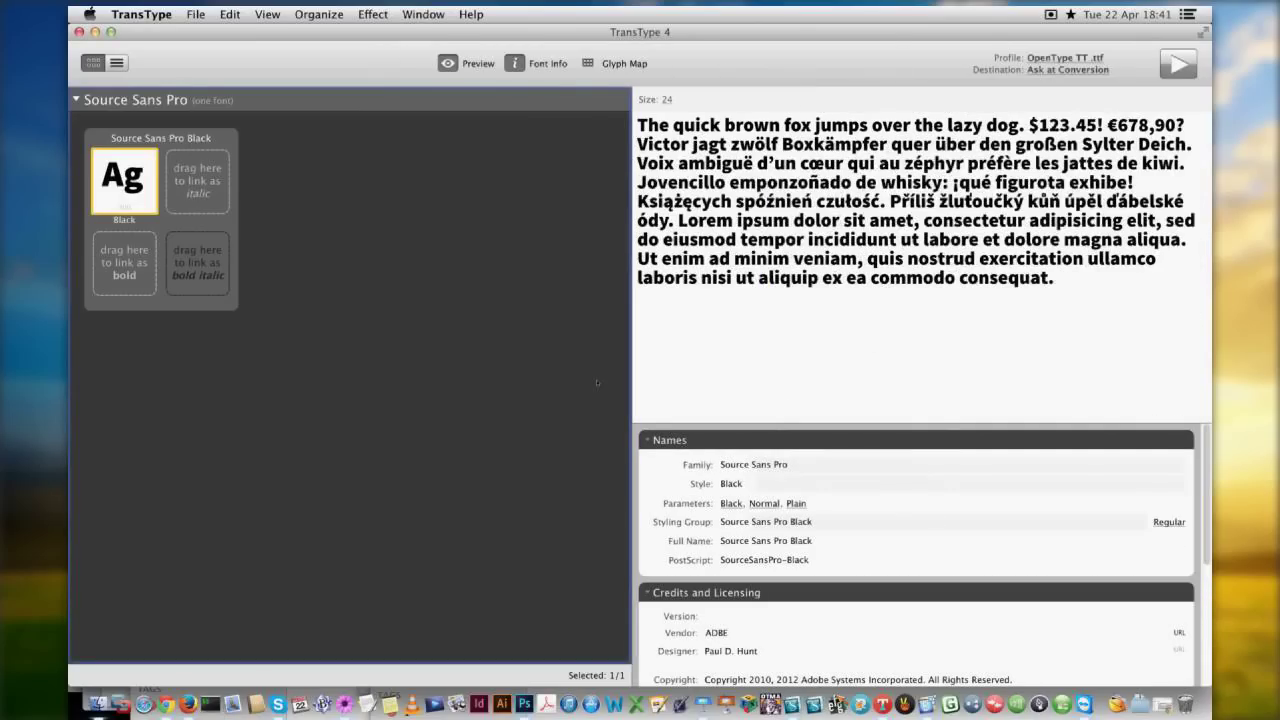
{"action": "left_click", "coordinate": [631, 99]}
{"action": "left_click", "coordinate": [651, 212]}
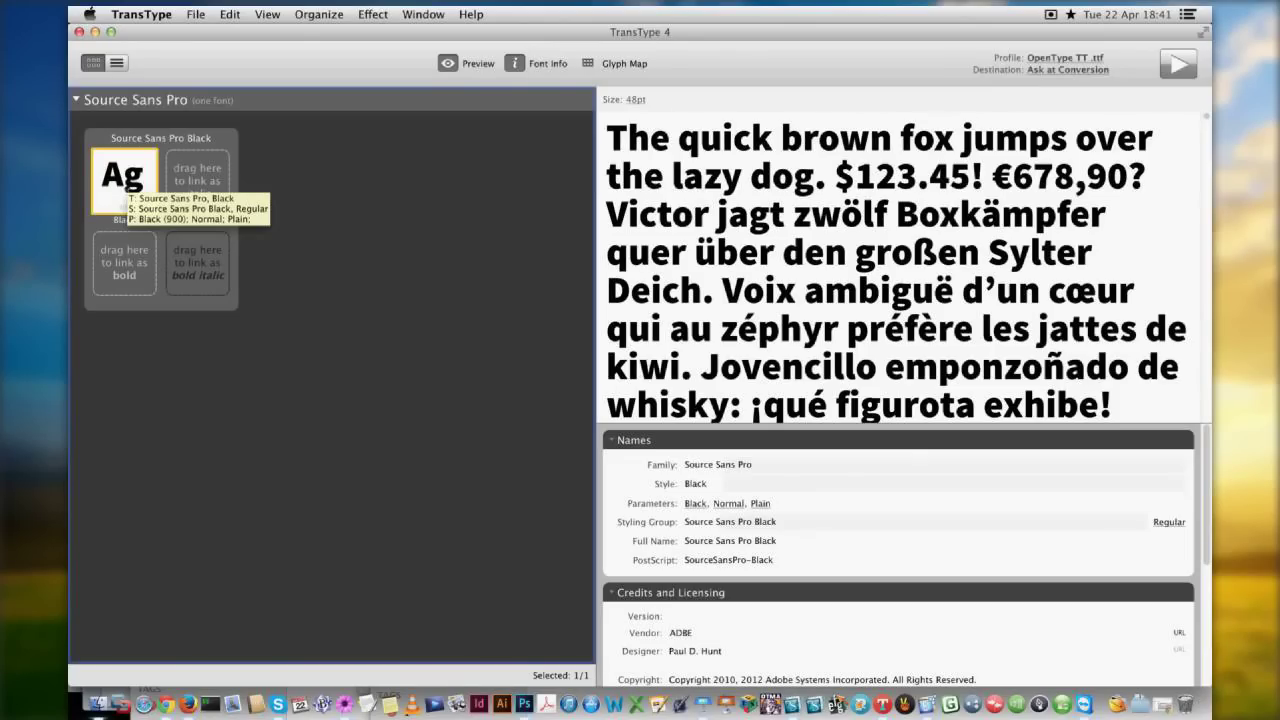
Duplicate the Source Sans Pro Black font within its family and minimize the BitFonter window covering the collection.
{"action": "left_click_drag", "start_coordinate": [127, 187], "coordinate": [304, 203]}
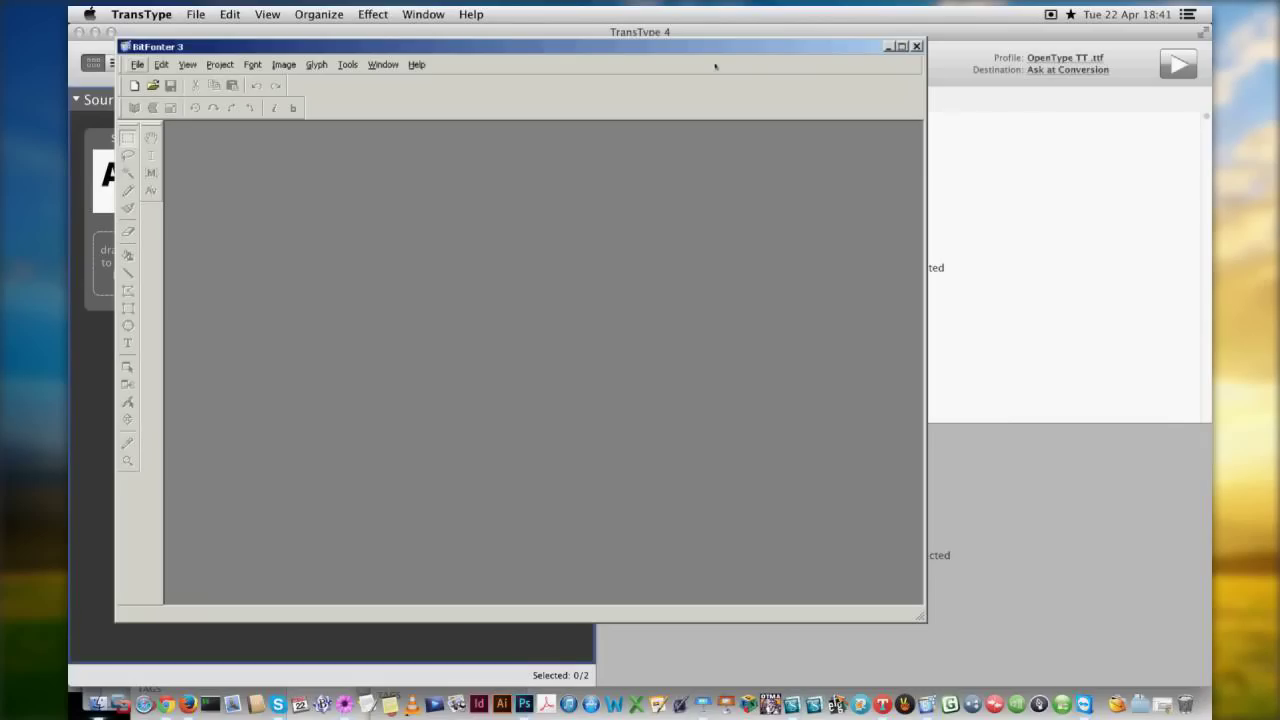
{"action": "left_click", "coordinate": [887, 46]}
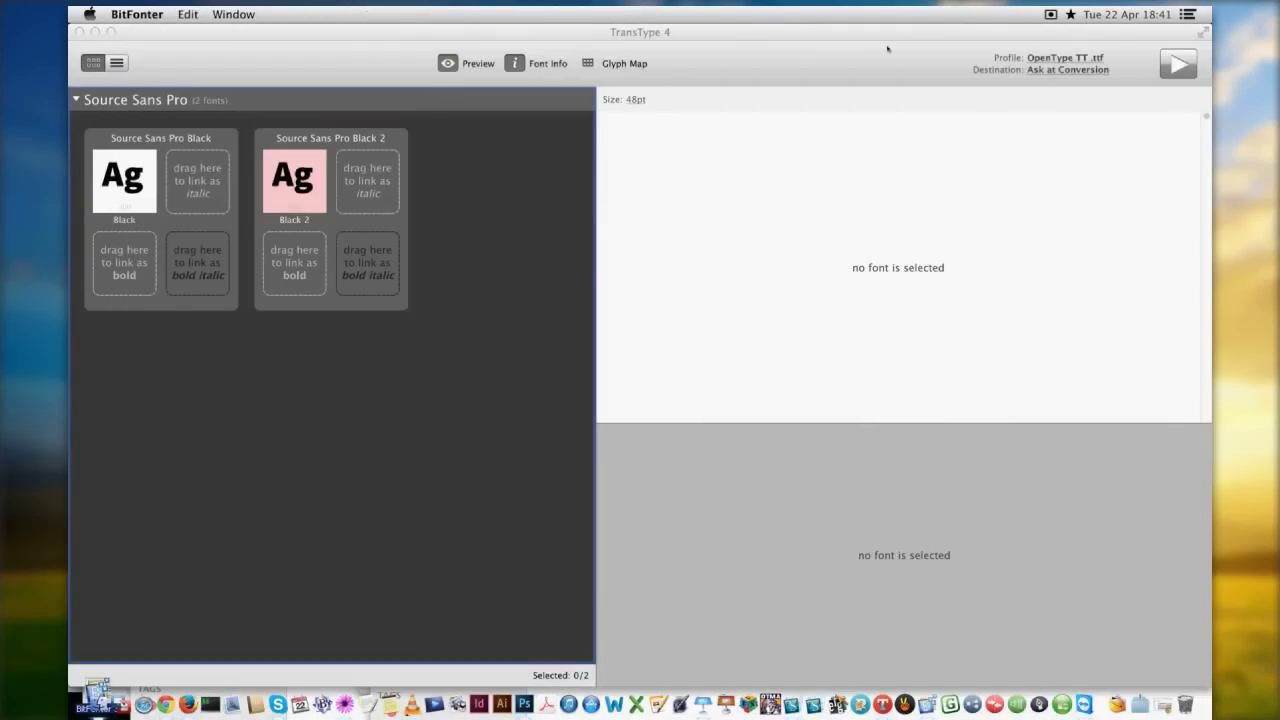
{"action": "left_click", "coordinate": [322, 216]}
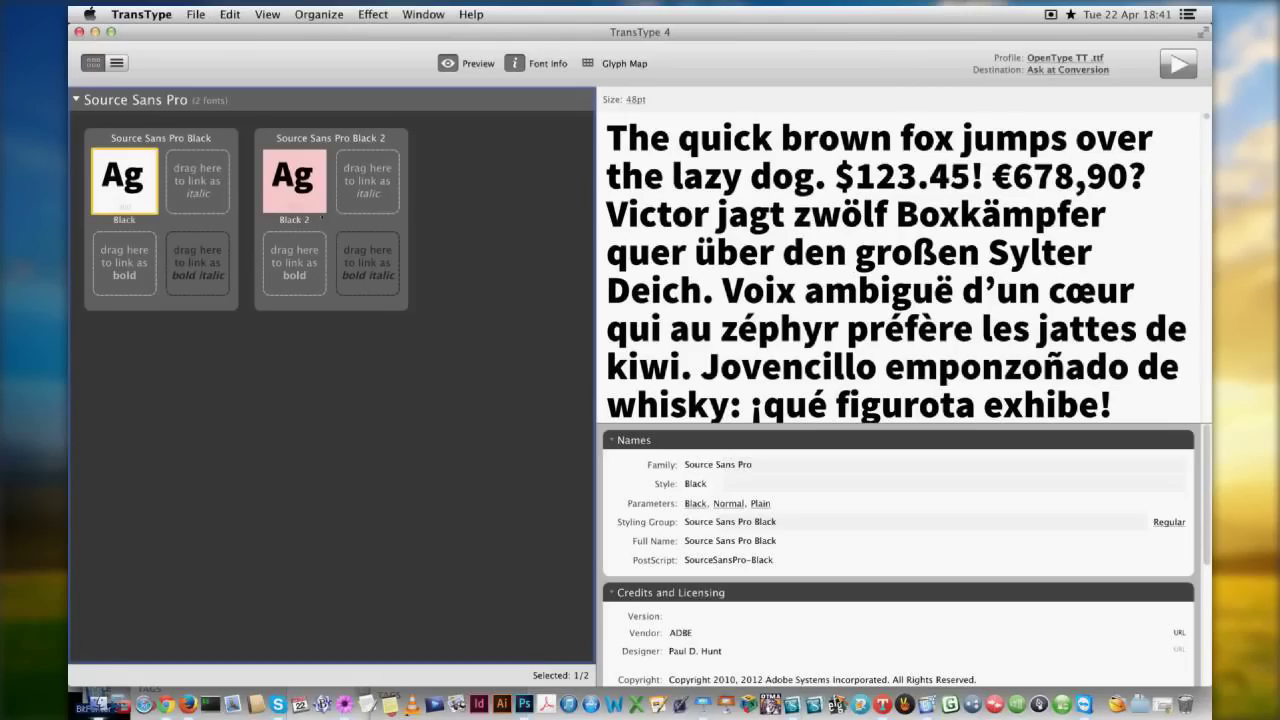
Select both the original Source Sans Pro Black and its copy, and start the Overlay Fonts effect on them.
{"action": "left_click", "coordinate": [292, 199]}
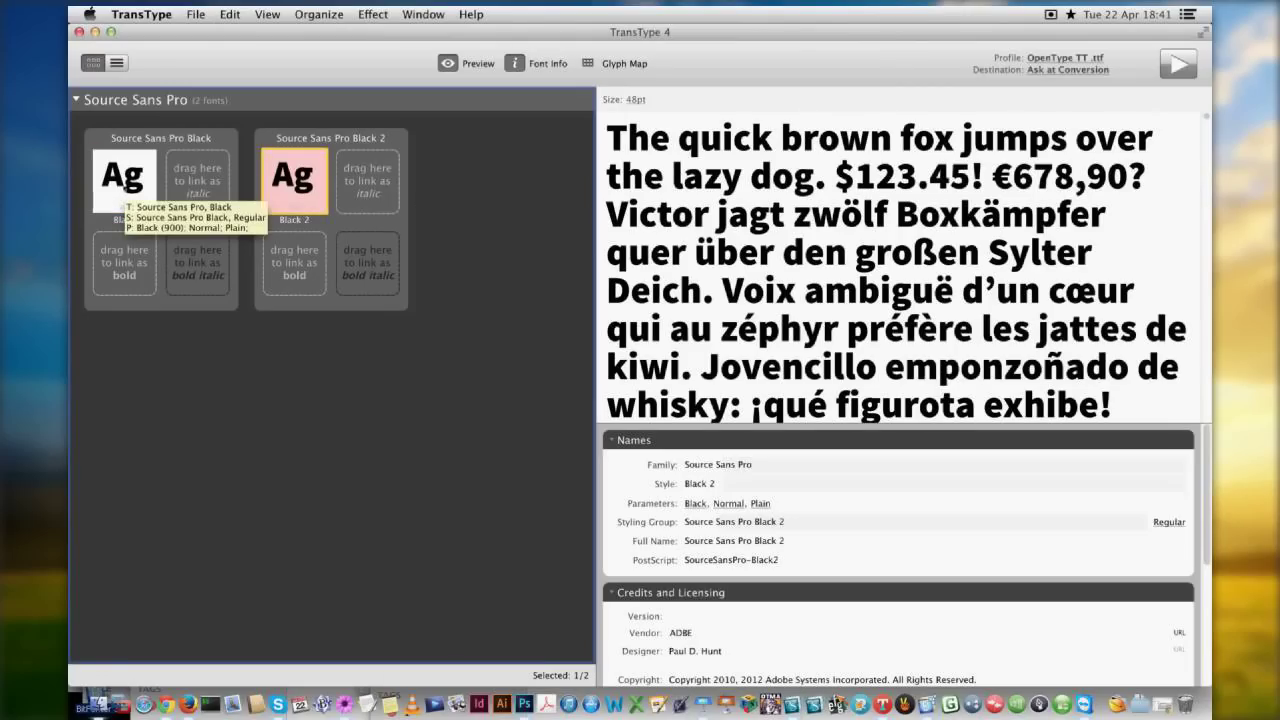
{"action": "left_click", "coordinate": [150, 187], "text": "shift"}
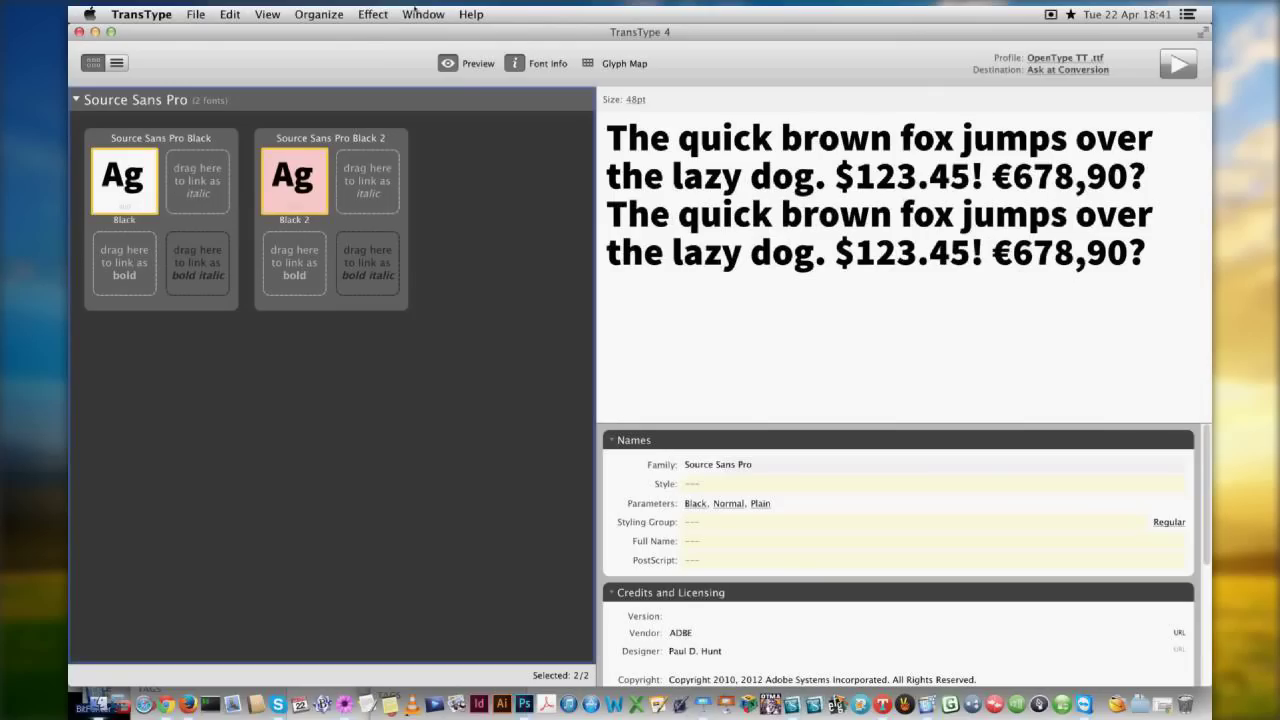
{"action": "left_click", "coordinate": [373, 14]}
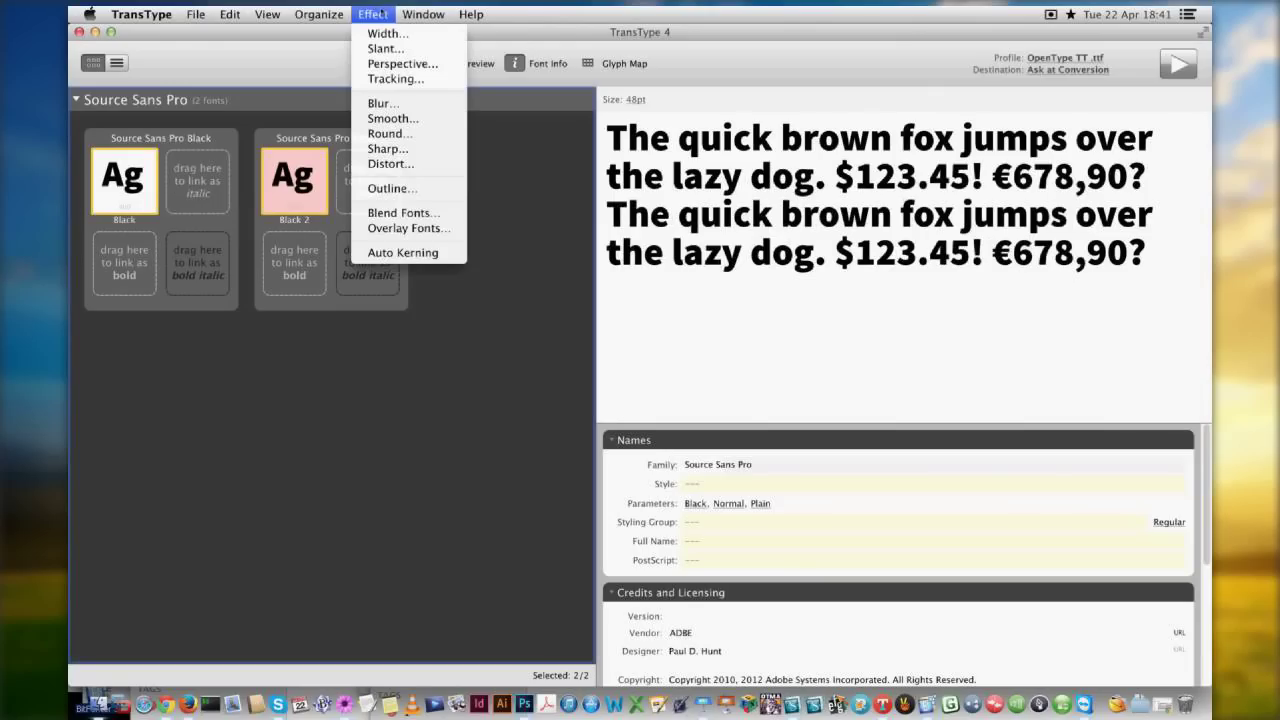
{"action": "left_click", "coordinate": [381, 229]}
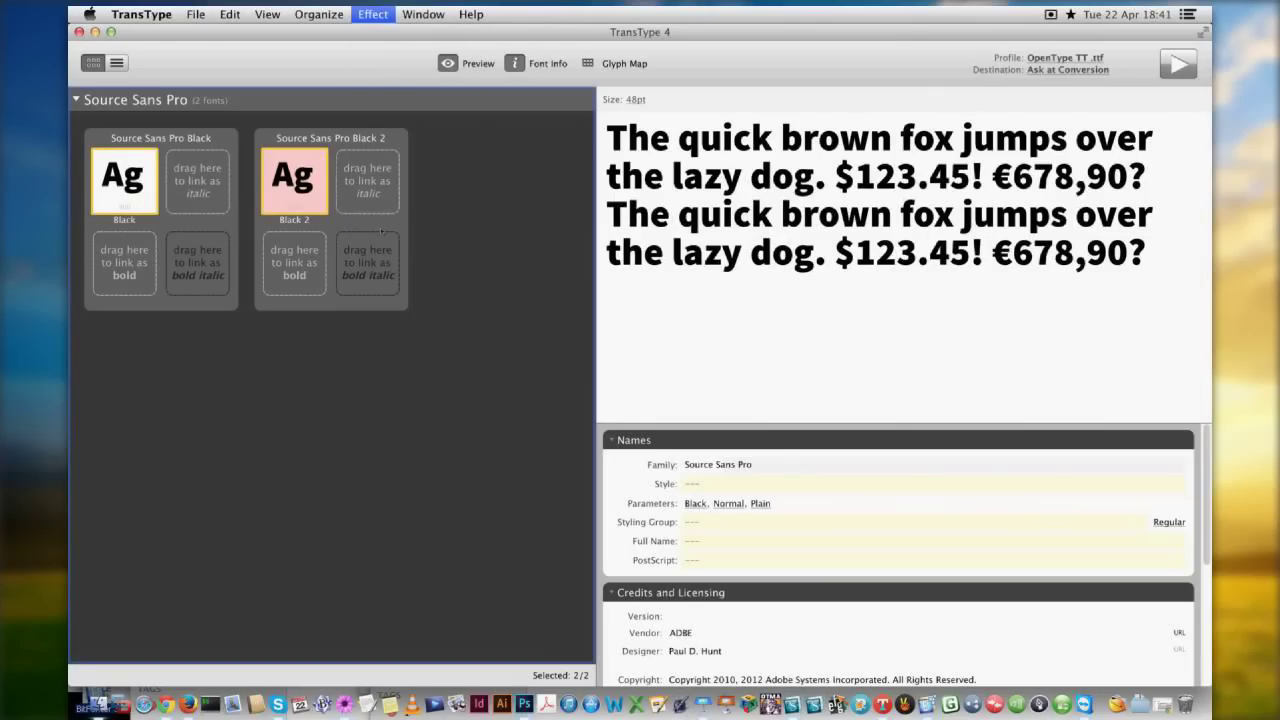
{"action": "left_click", "coordinate": [500, 266]}
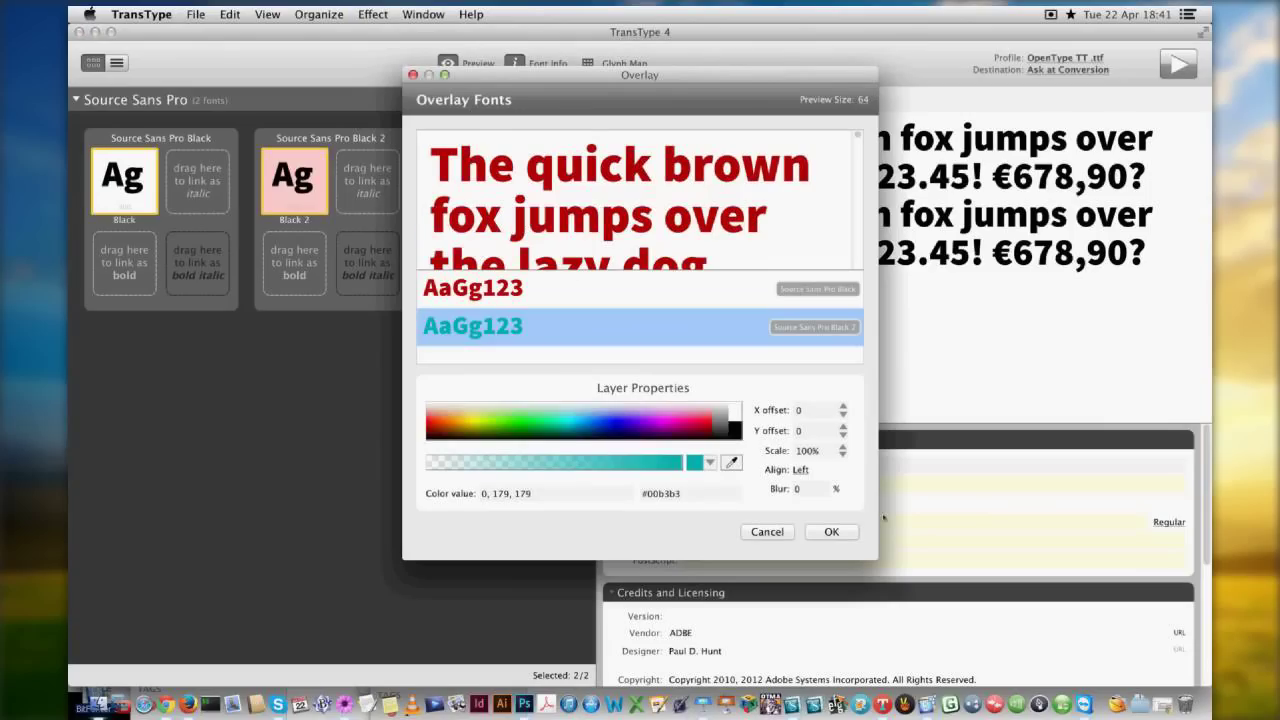
Enlarge and reposition the Overlay dialog, compare both layers' properties, and select the teal Source Sans Pro Black 2 layer.
{"action": "left_click_drag", "start_coordinate": [880, 562], "coordinate": [1170, 609]}
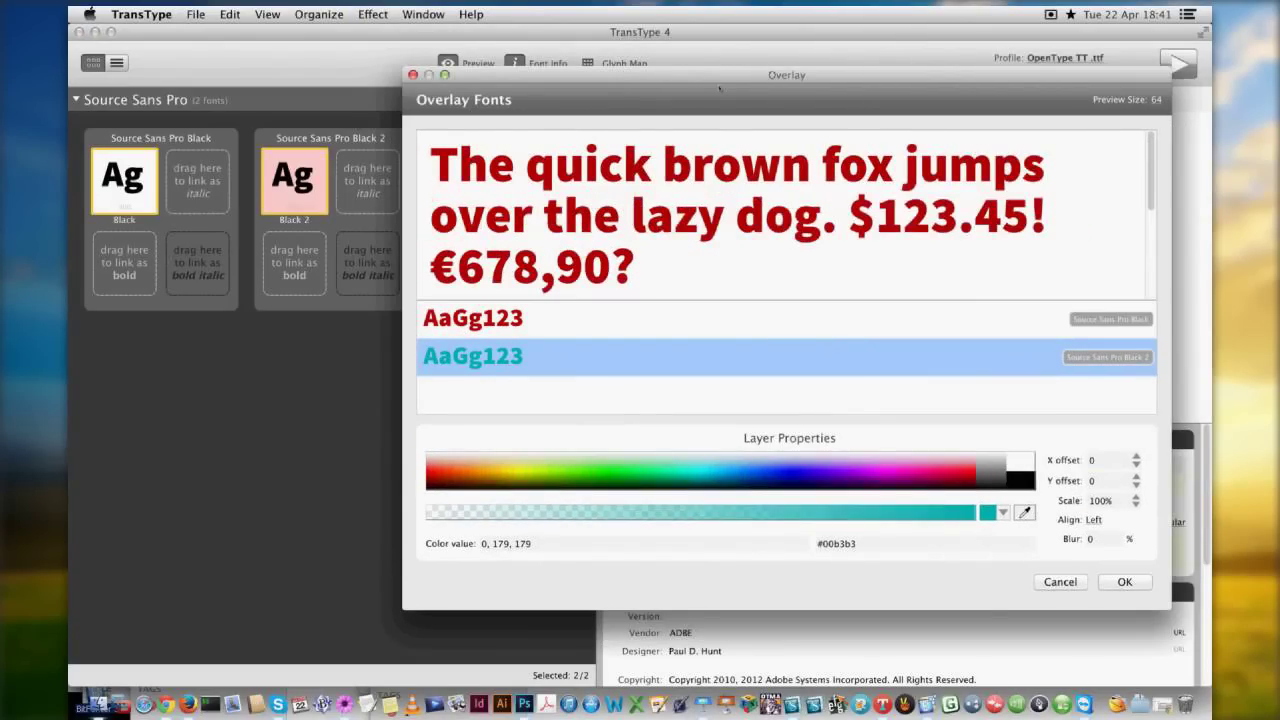
{"action": "left_click_drag", "start_coordinate": [720, 89], "coordinate": [539, 50]}
{"action": "left_click", "coordinate": [340, 279]}
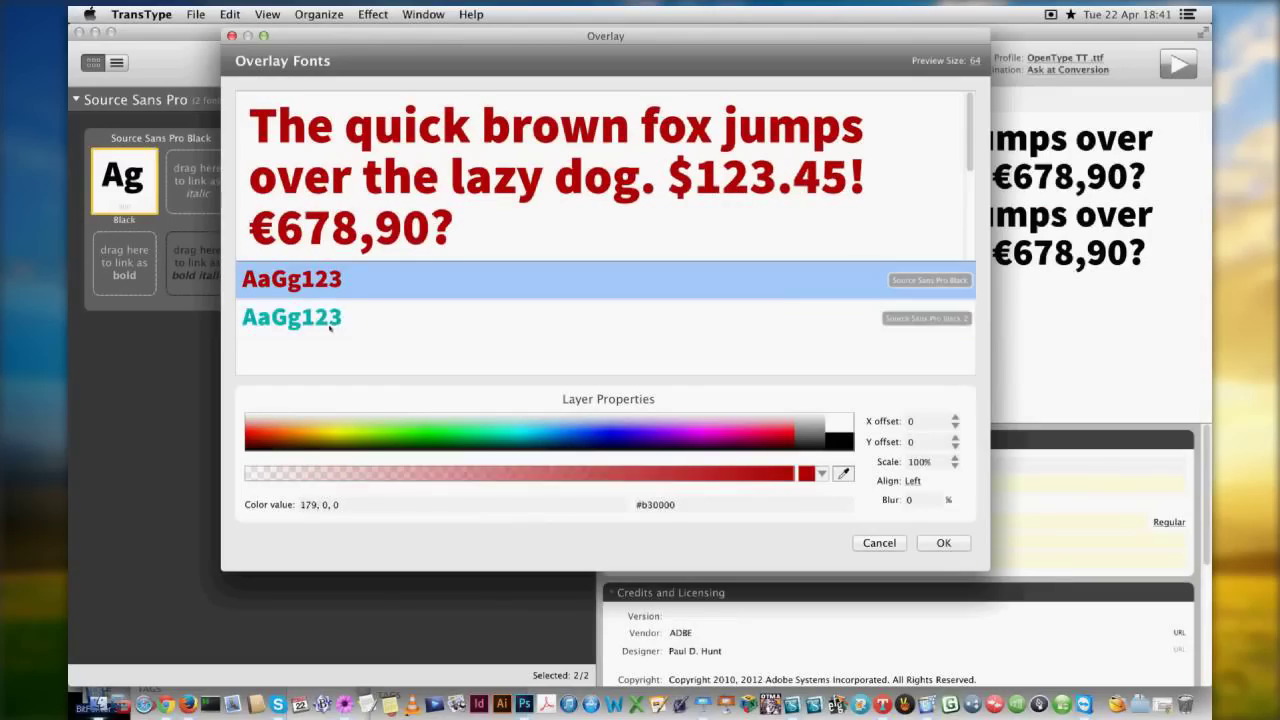
{"action": "left_click", "coordinate": [330, 322]}
{"action": "left_click", "coordinate": [336, 281]}
{"action": "left_click", "coordinate": [340, 320]}
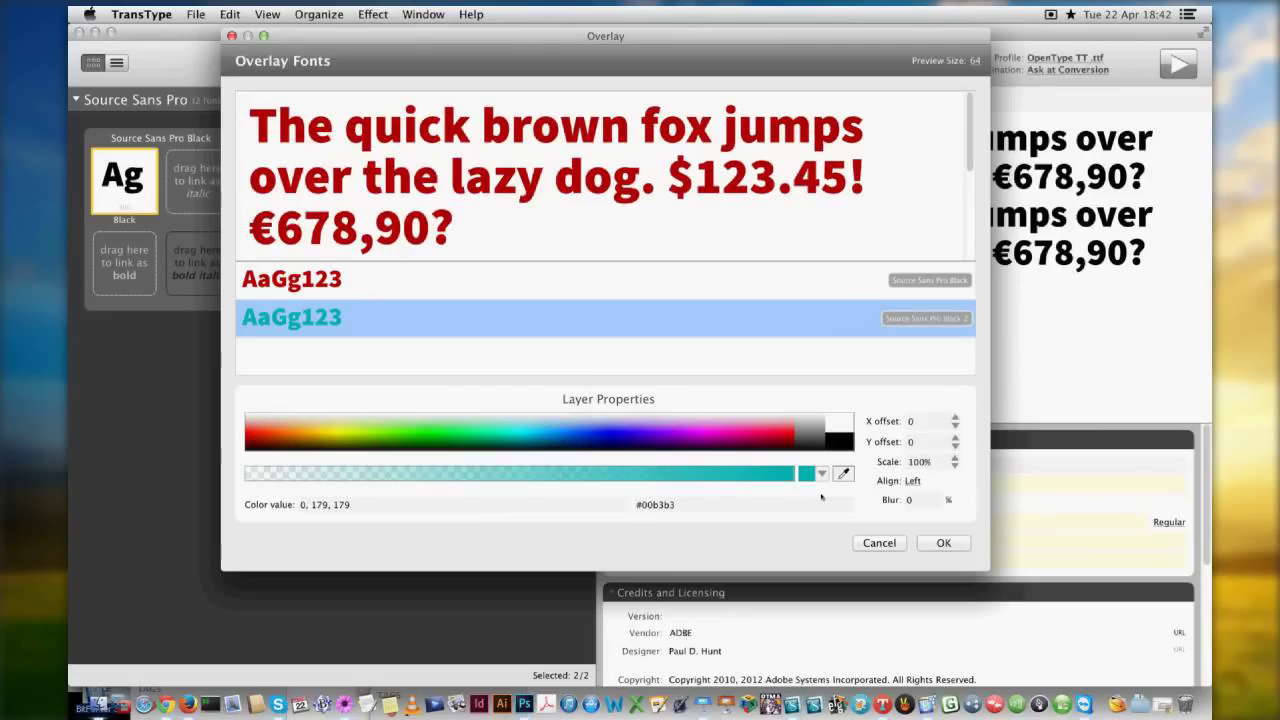
Offset the teal layer by 100 in X and -100 in Y.
{"action": "left_click", "coordinate": [925, 420]}
{"action": "type", "text": "00"}
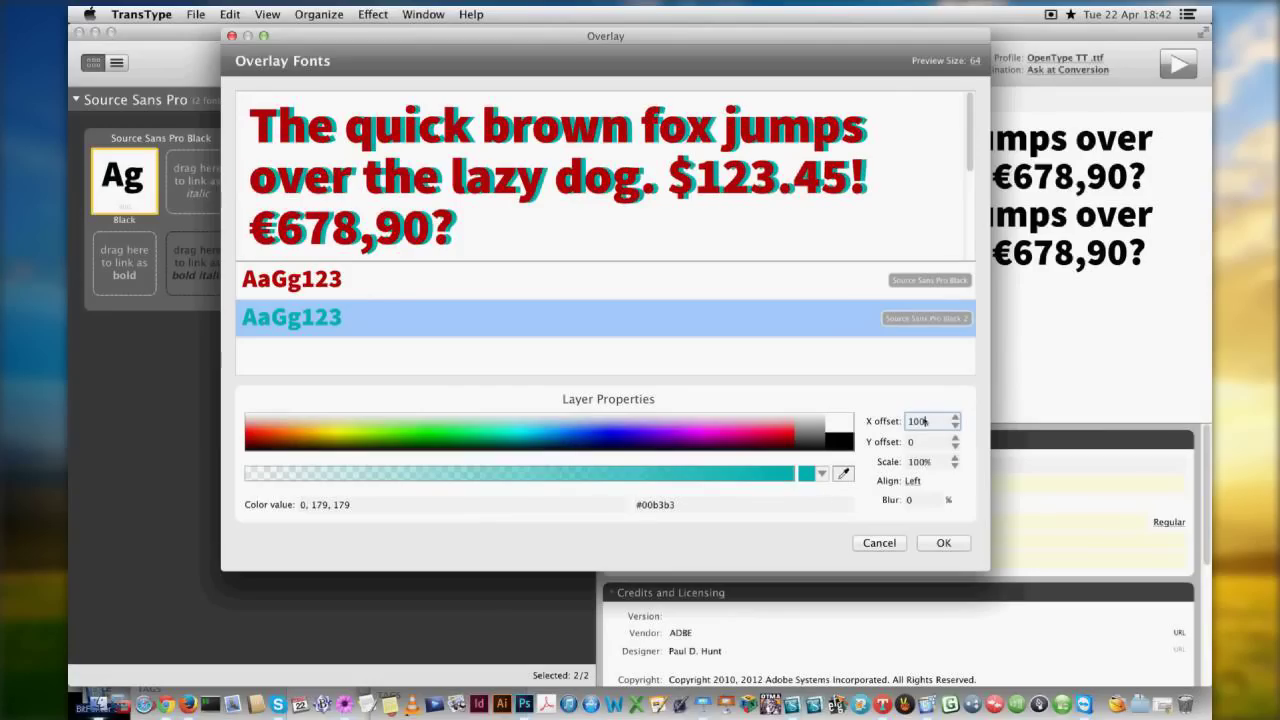
{"action": "key", "text": "Tab"}
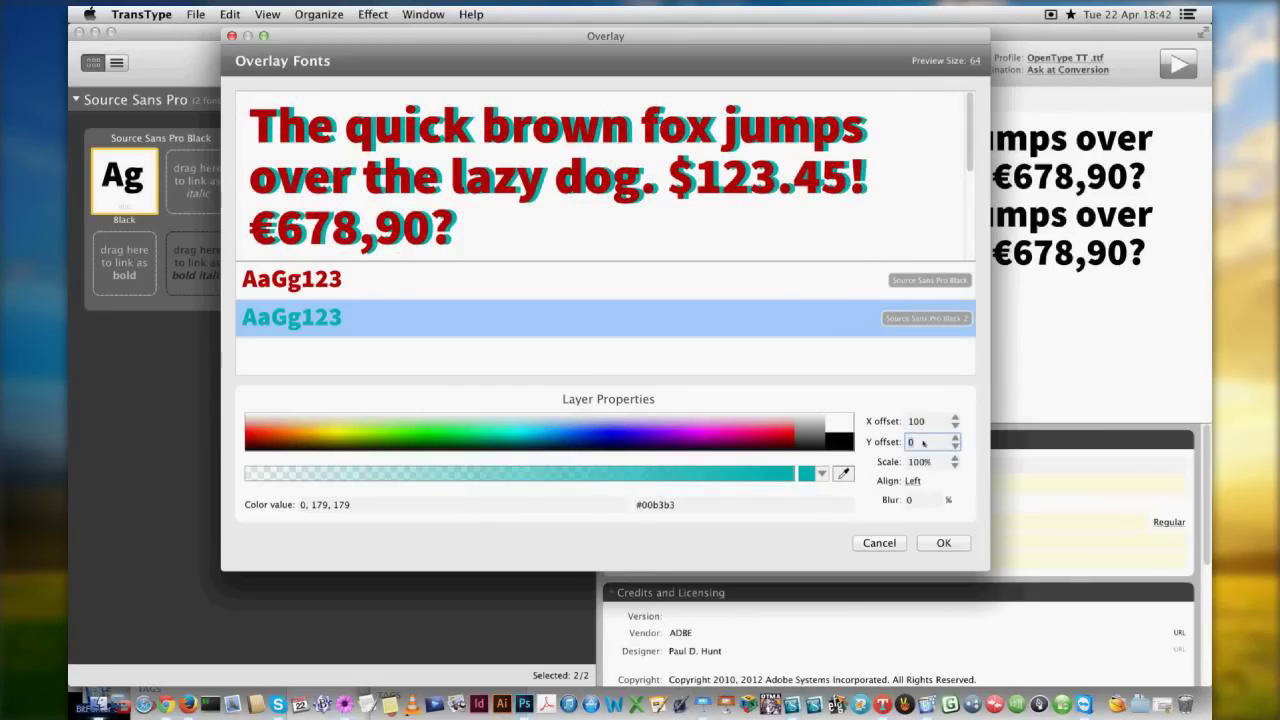
{"action": "type", "text": "100"}
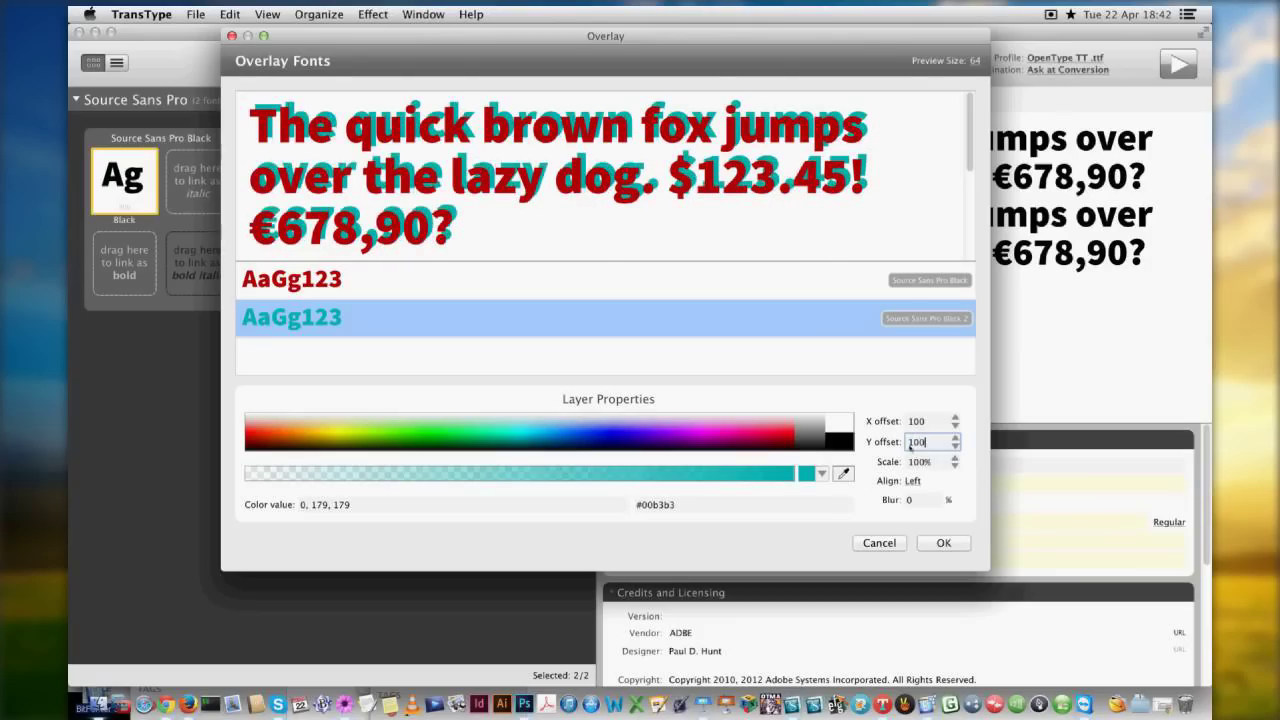
{"action": "type", "text": "-"}
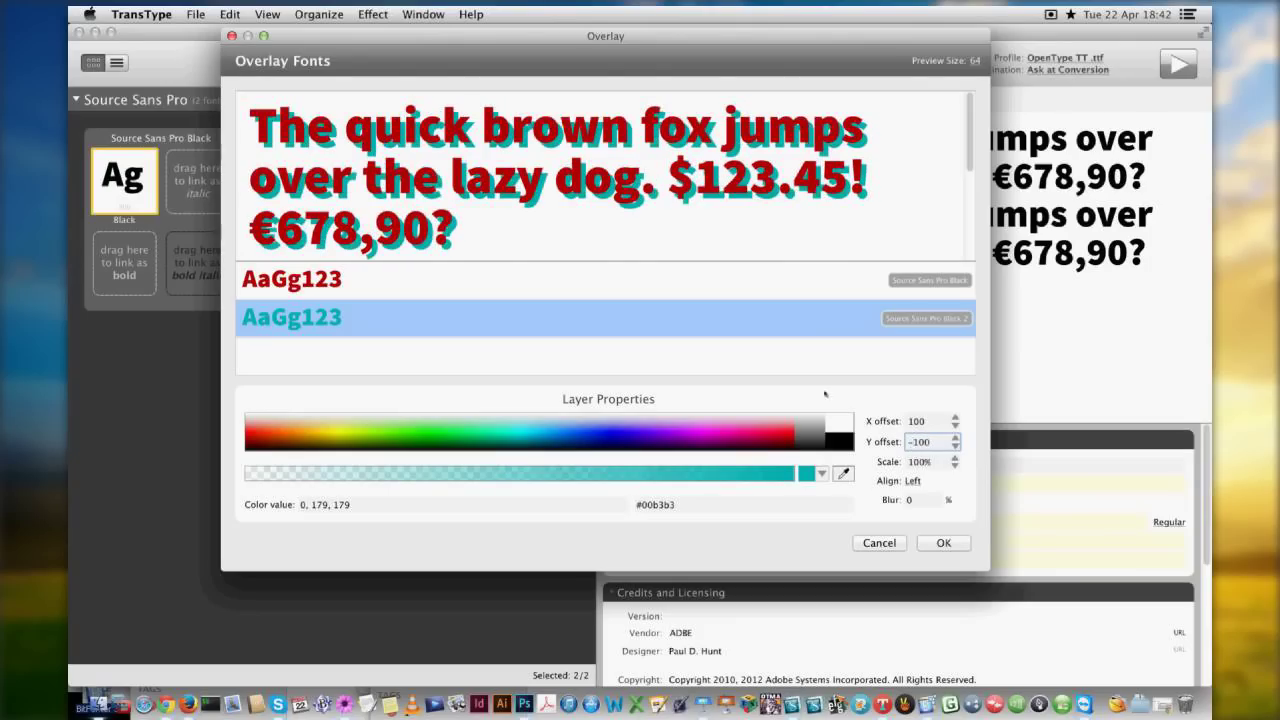
Set the teal layer's offset to 60 in X and -60 in Y, and enlarge the overlay preview to 144pt.
{"action": "double_click", "coordinate": [916, 422]}
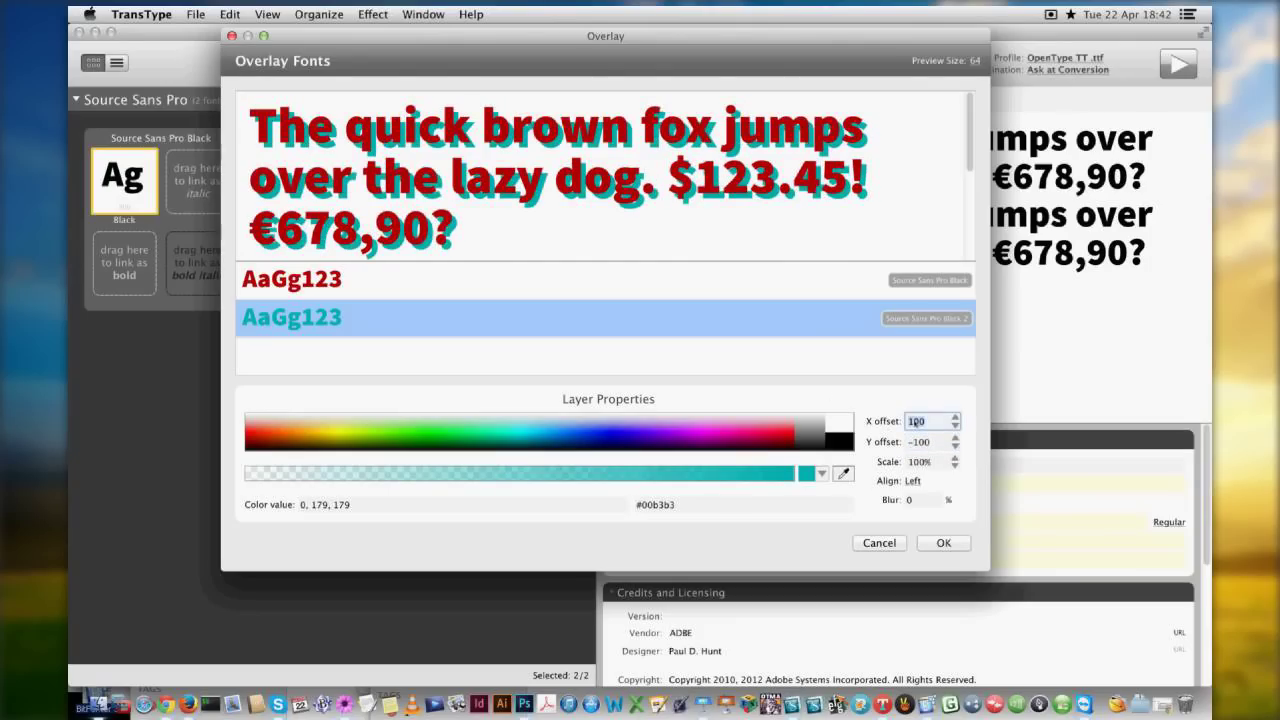
{"action": "type", "text": "60"}
{"action": "key", "text": "Tab"}
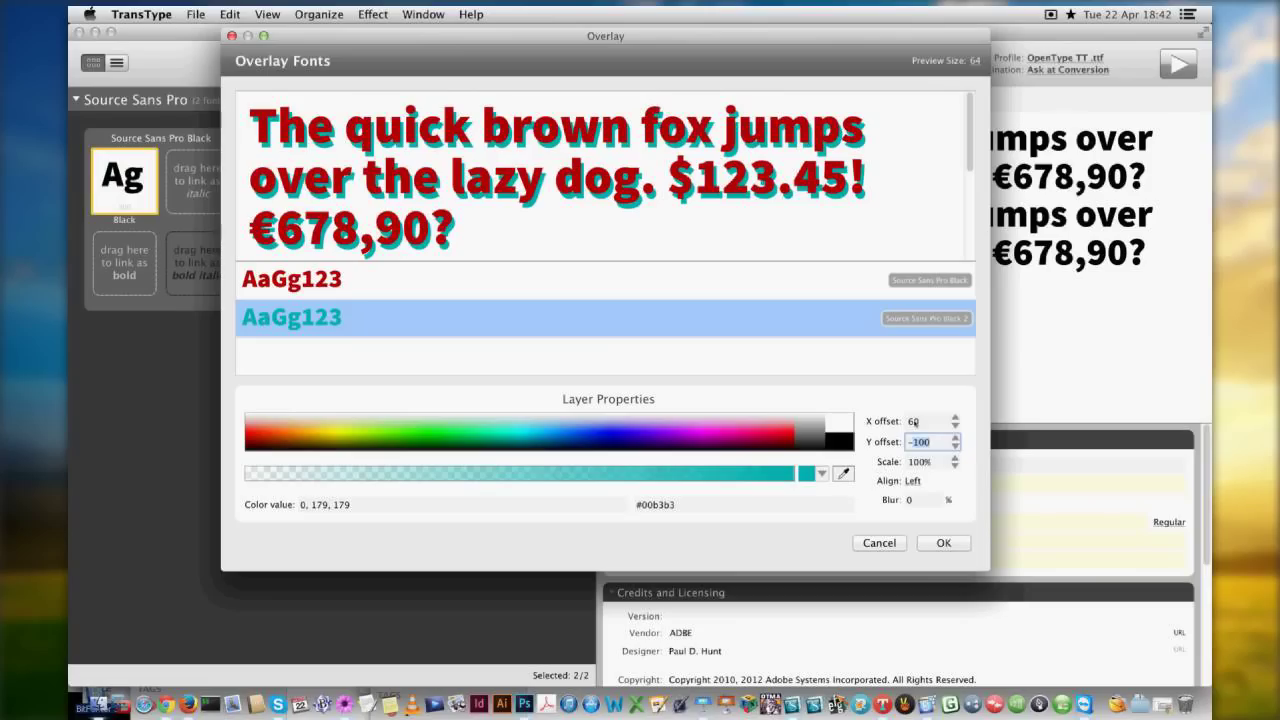
{"action": "type", "text": "-60"}
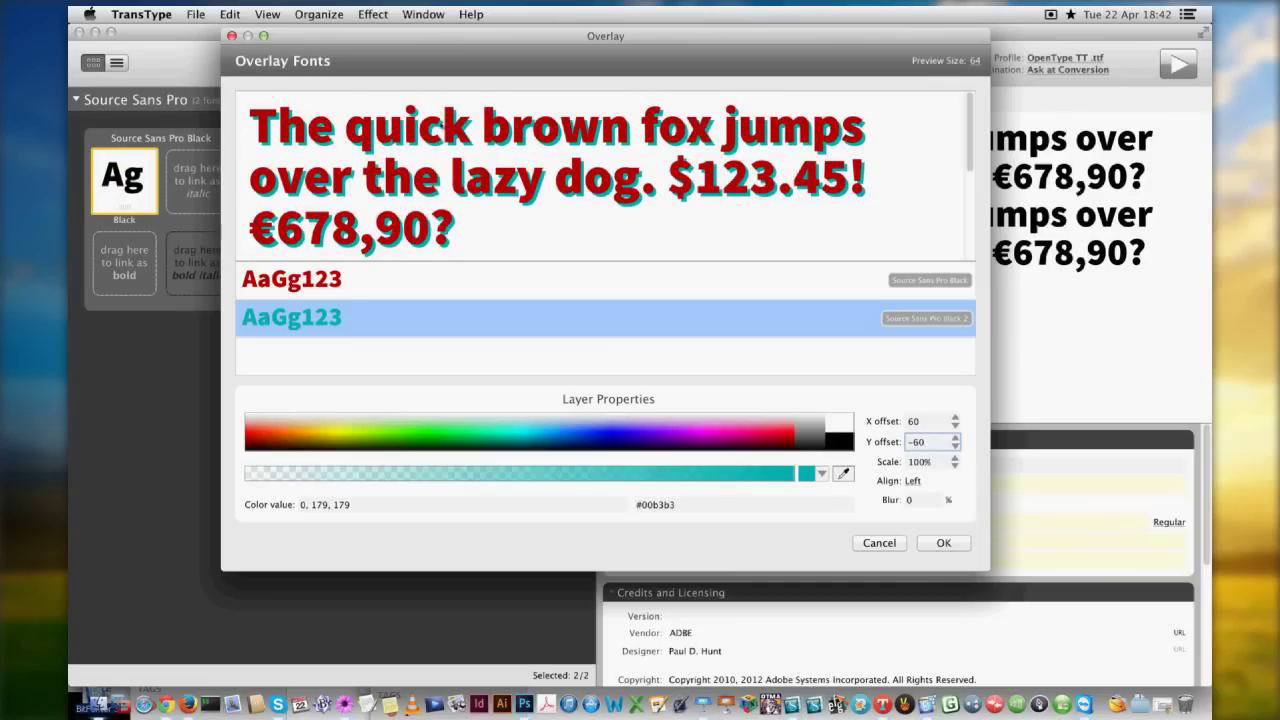
{"action": "left_click", "coordinate": [974, 61]}
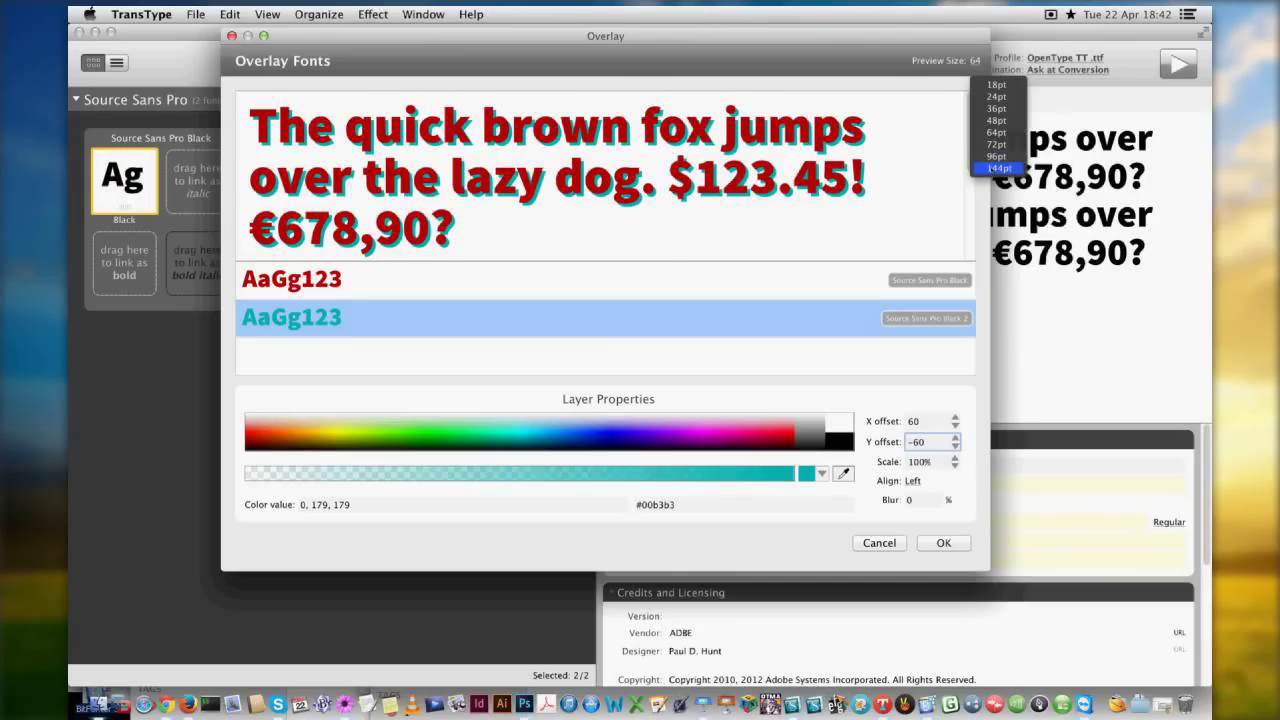
{"action": "left_click", "coordinate": [997, 168]}
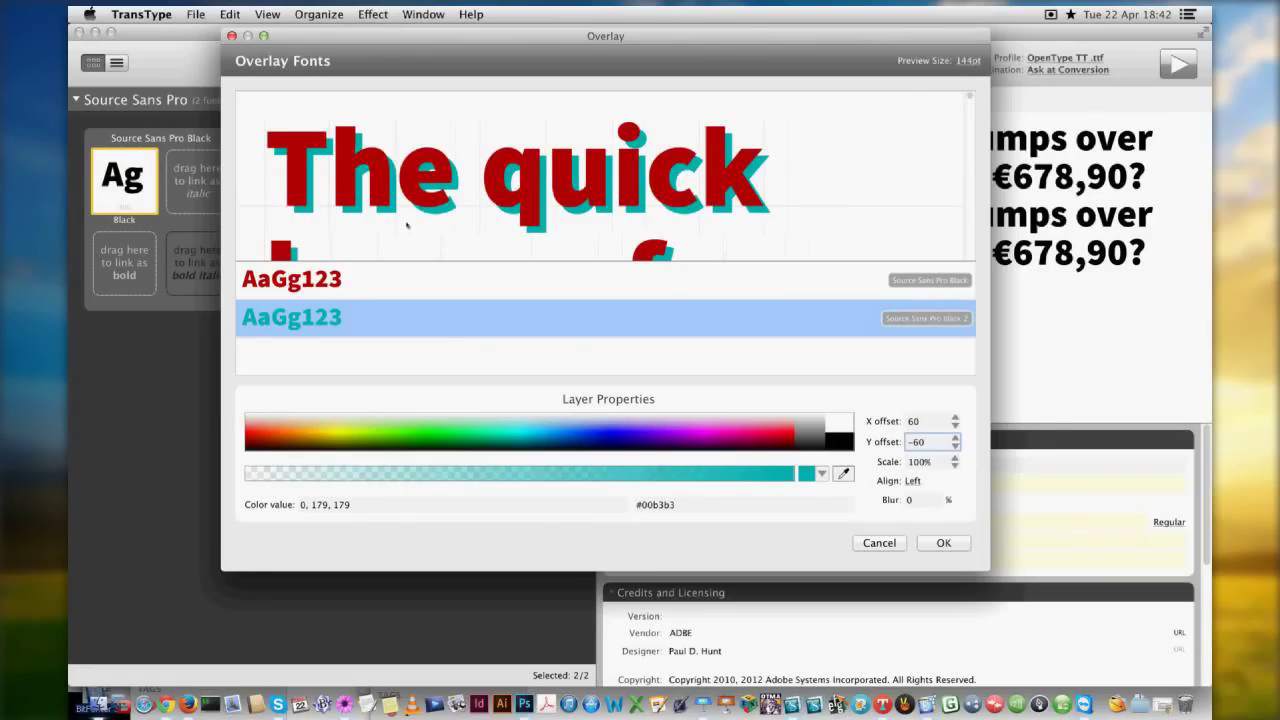
Reduce the teal layer's opacity to about 0.37 and apply the overlay to create the layered font.
{"action": "left_click", "coordinate": [342, 297]}
{"action": "left_click", "coordinate": [342, 297]}
{"action": "left_click", "coordinate": [343, 317]}
{"action": "left_click", "coordinate": [539, 474]}
{"action": "left_click_drag", "start_coordinate": [539, 474], "coordinate": [446, 477]}
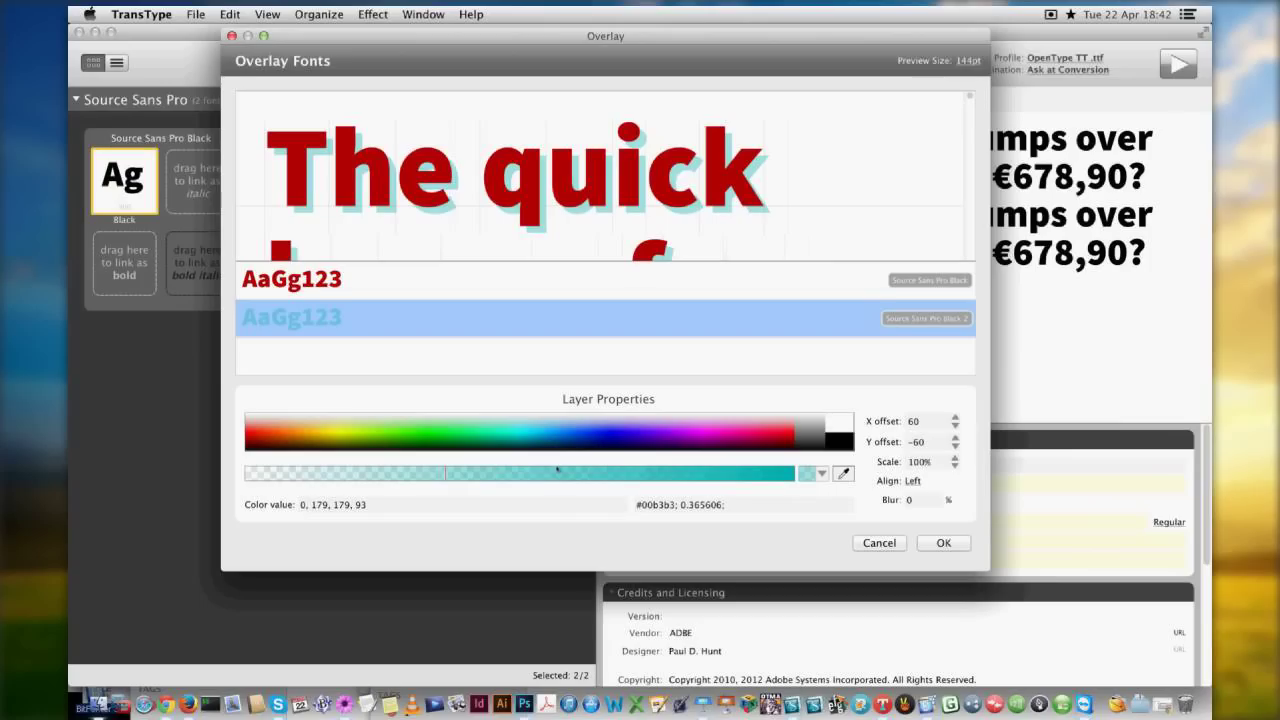
{"action": "left_click", "coordinate": [937, 542]}
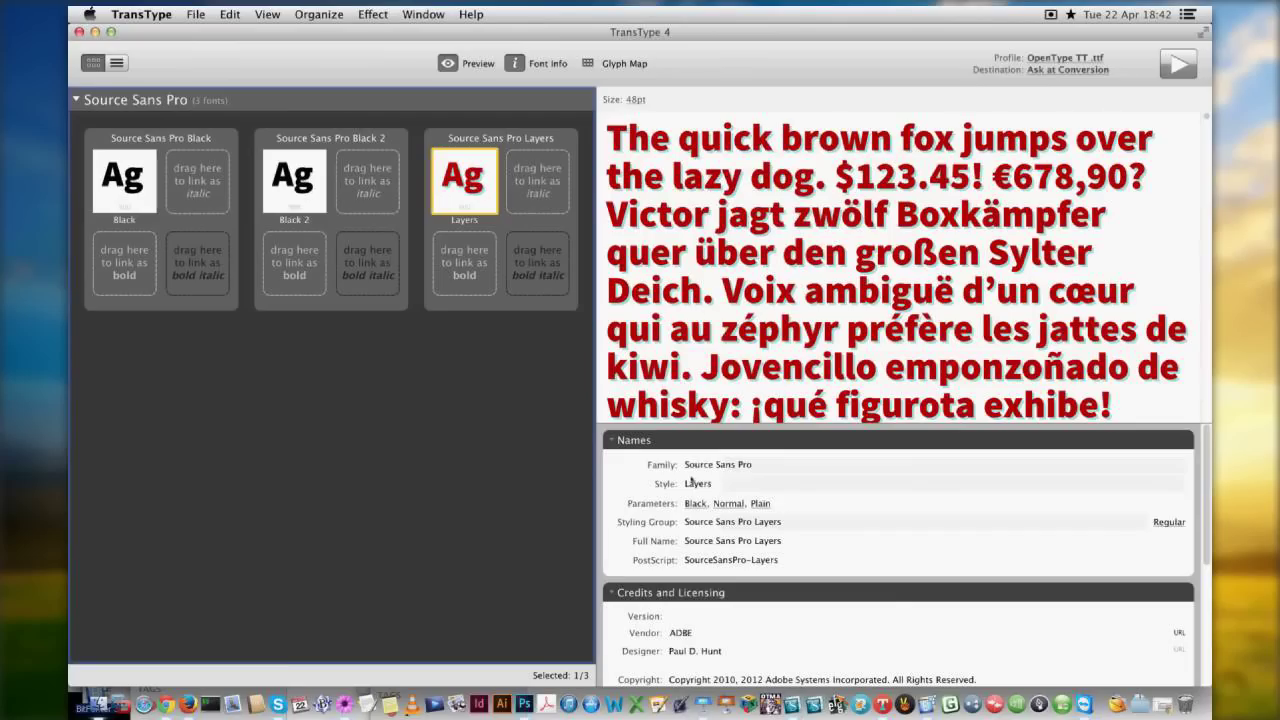
Rename the layered font's family to Source Sans Shadow One and set its style to Regular.
{"action": "left_click", "coordinate": [768, 464]}
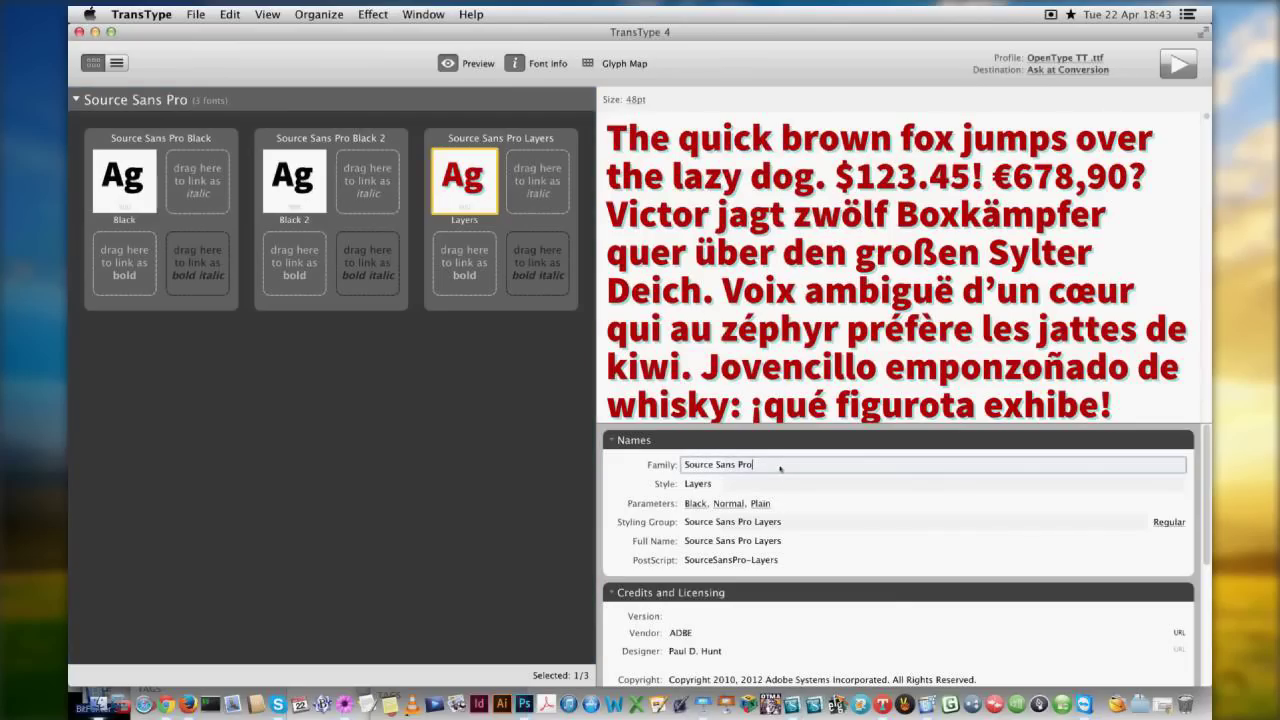
{"action": "type", "text": "Col"}
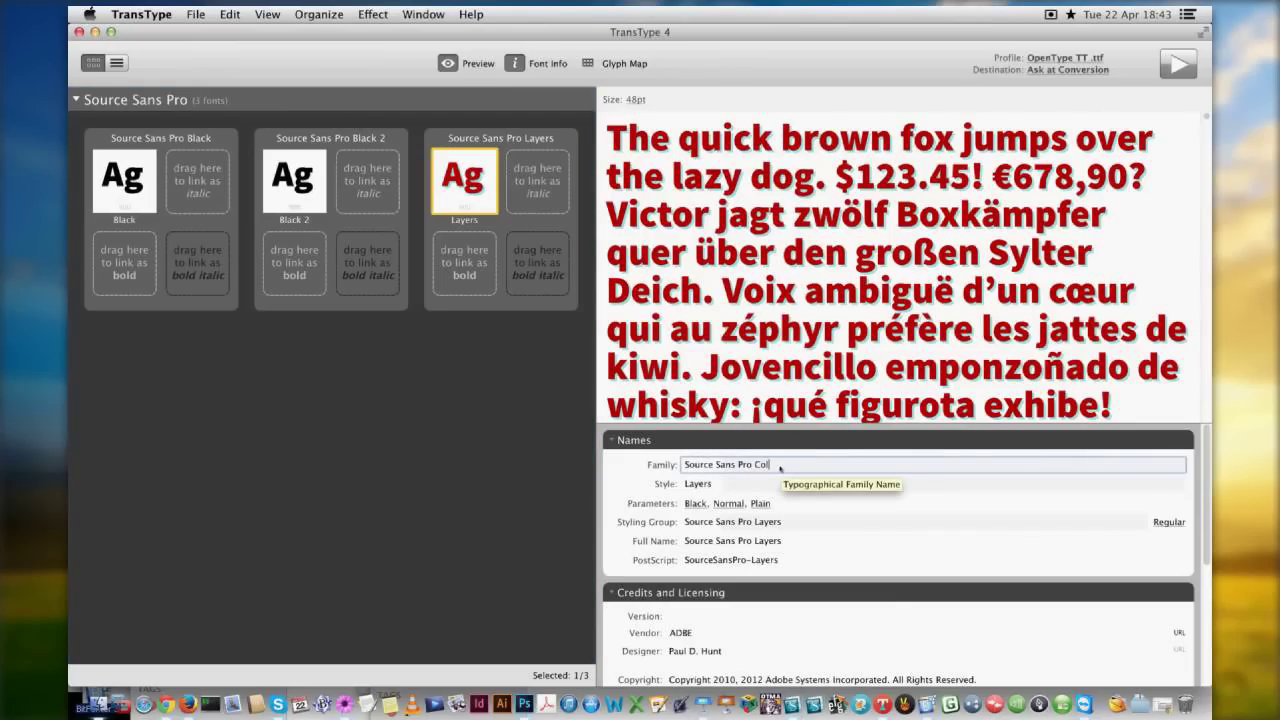
{"action": "key", "text": "BackSpace"}
{"action": "key", "text": "BackSpace"}
{"action": "key", "text": "BackSpace"}
{"action": "type", "text": "Shadow"}
{"action": "left_click_drag", "start_coordinate": [782, 466], "coordinate": [739, 467]}
{"action": "type", "text": "Shadow One"}
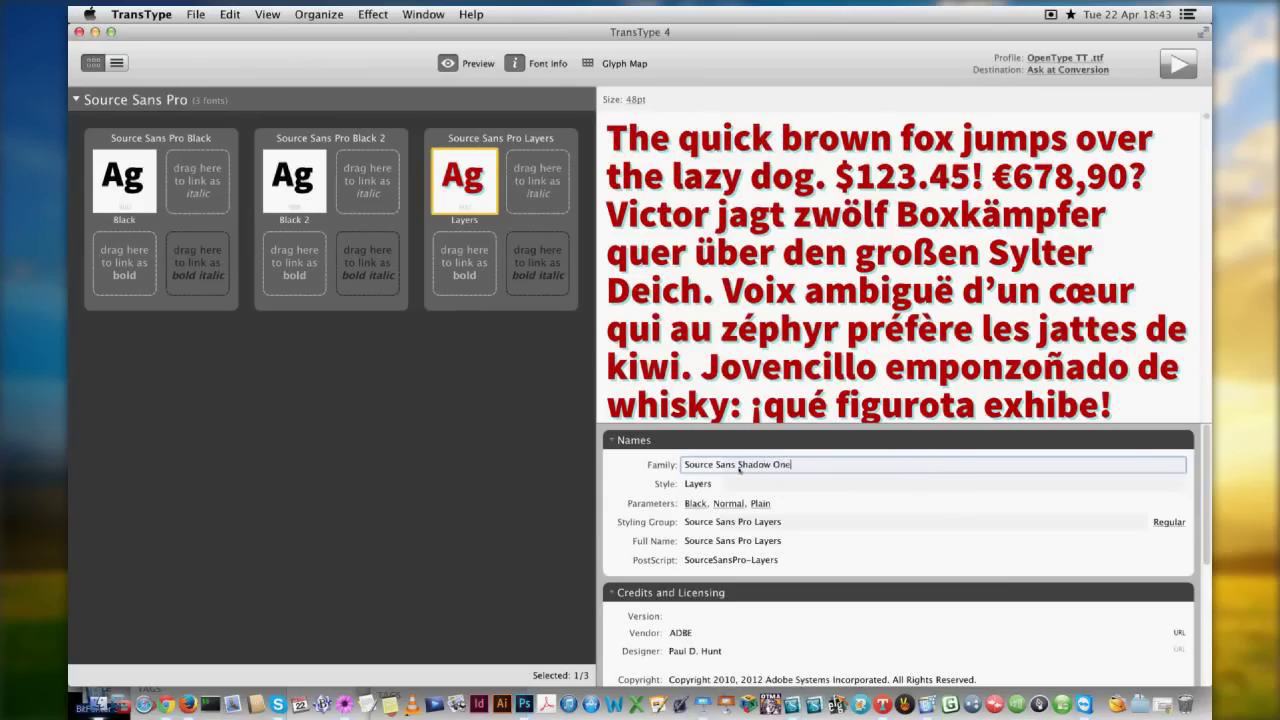
{"action": "key", "text": "Tab"}
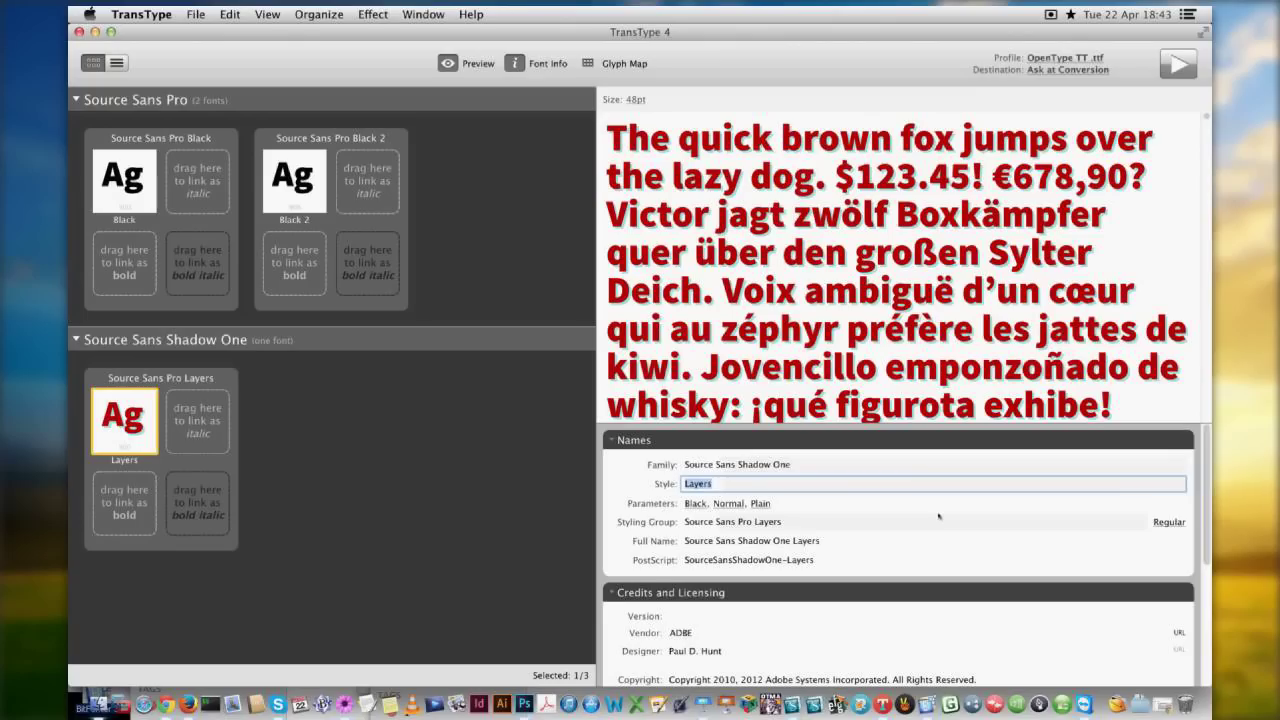
{"action": "type", "text": "Regular"}
{"action": "key", "text": "Tab"}
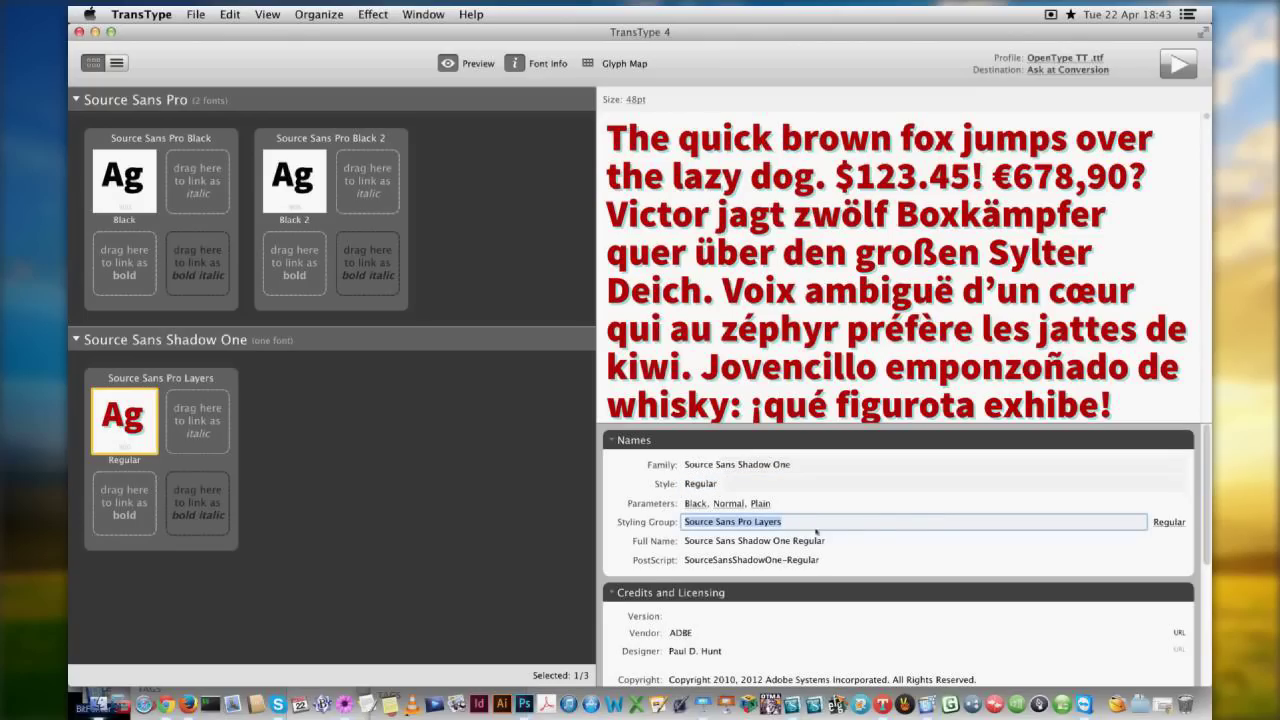
Build the layered font's styling group name and trim it to Source Sans Shadow One.
{"action": "left_click", "coordinate": [325, 12]}
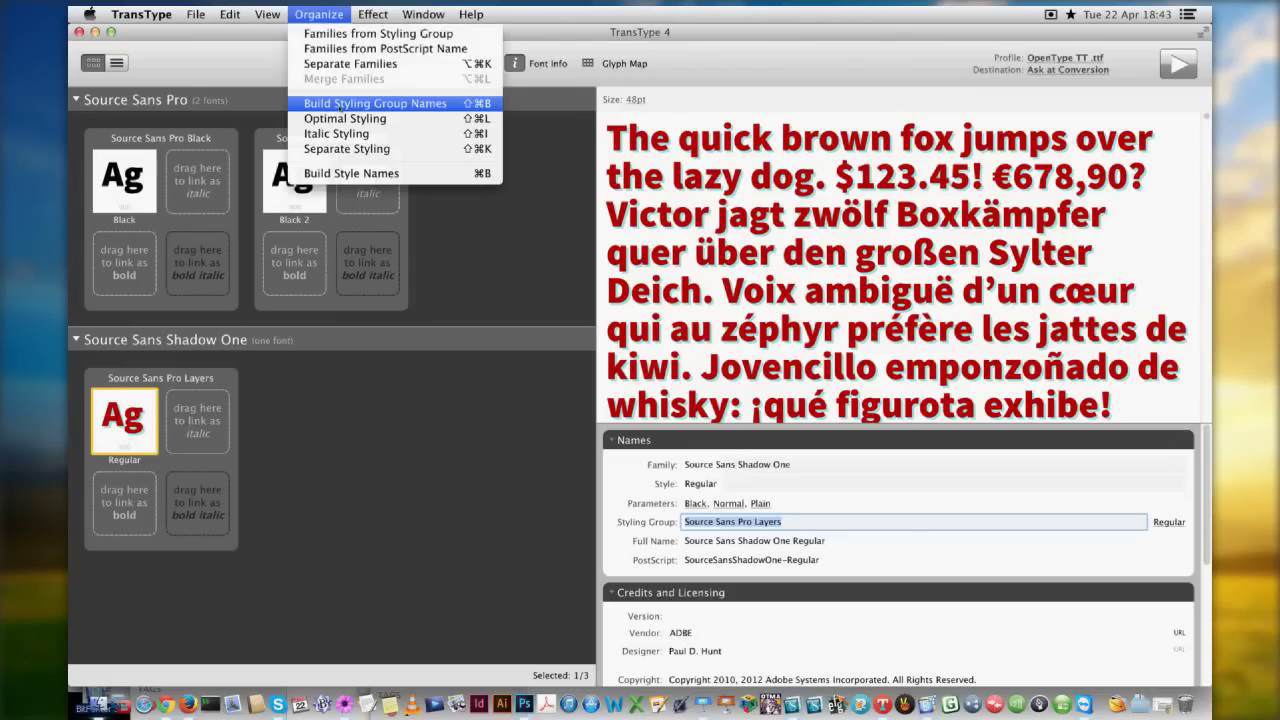
{"action": "left_click", "coordinate": [340, 104]}
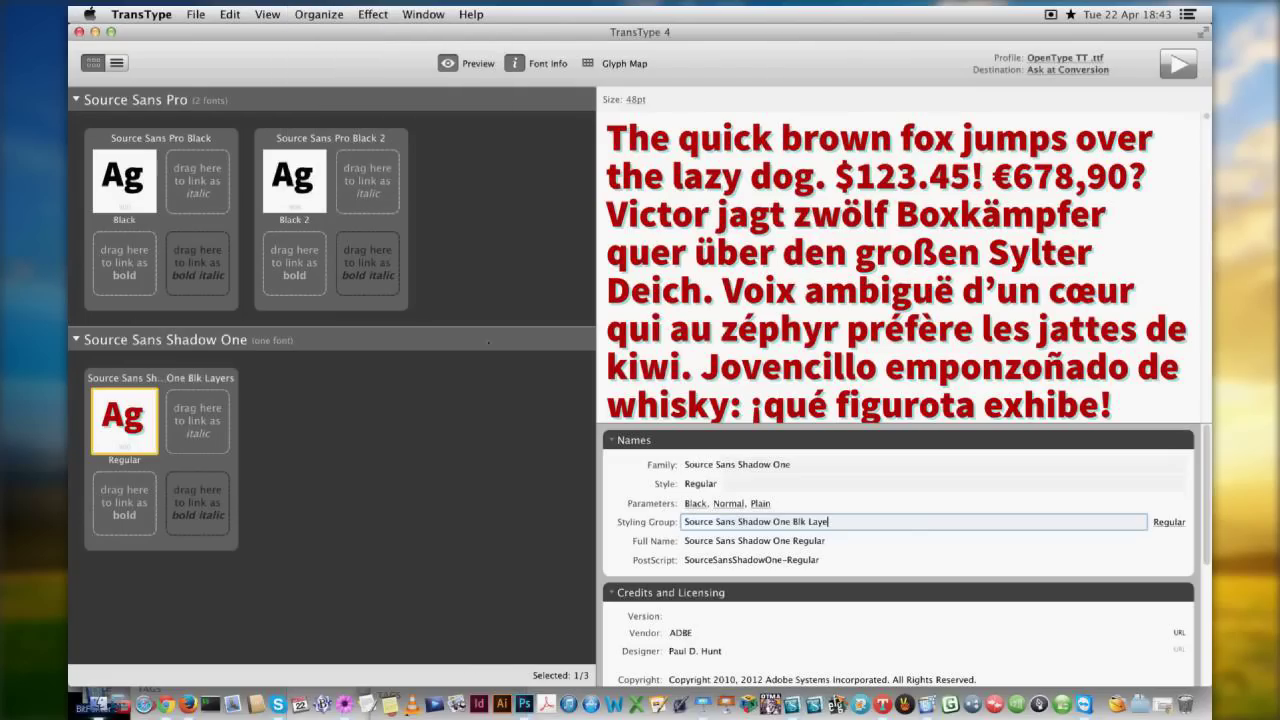
{"action": "left_click", "coordinate": [793, 524]}
{"action": "left_click_drag", "start_coordinate": [793, 524], "coordinate": [861, 522]}
{"action": "key", "text": "BackSpace"}
{"action": "left_click", "coordinate": [213, 410]}
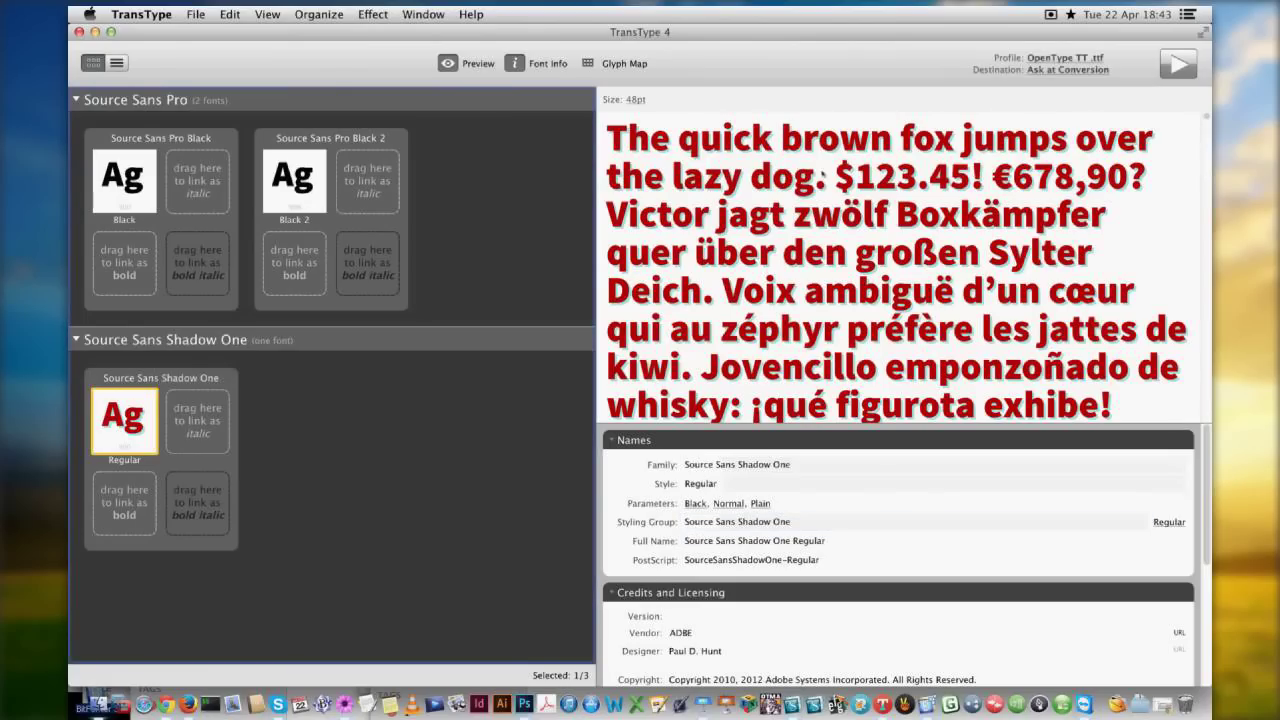
Convert the Source Sans Shadow One font with the OpenType TT .ttf profile, saving the results to the Desktop.
{"action": "left_click", "coordinate": [1053, 59]}
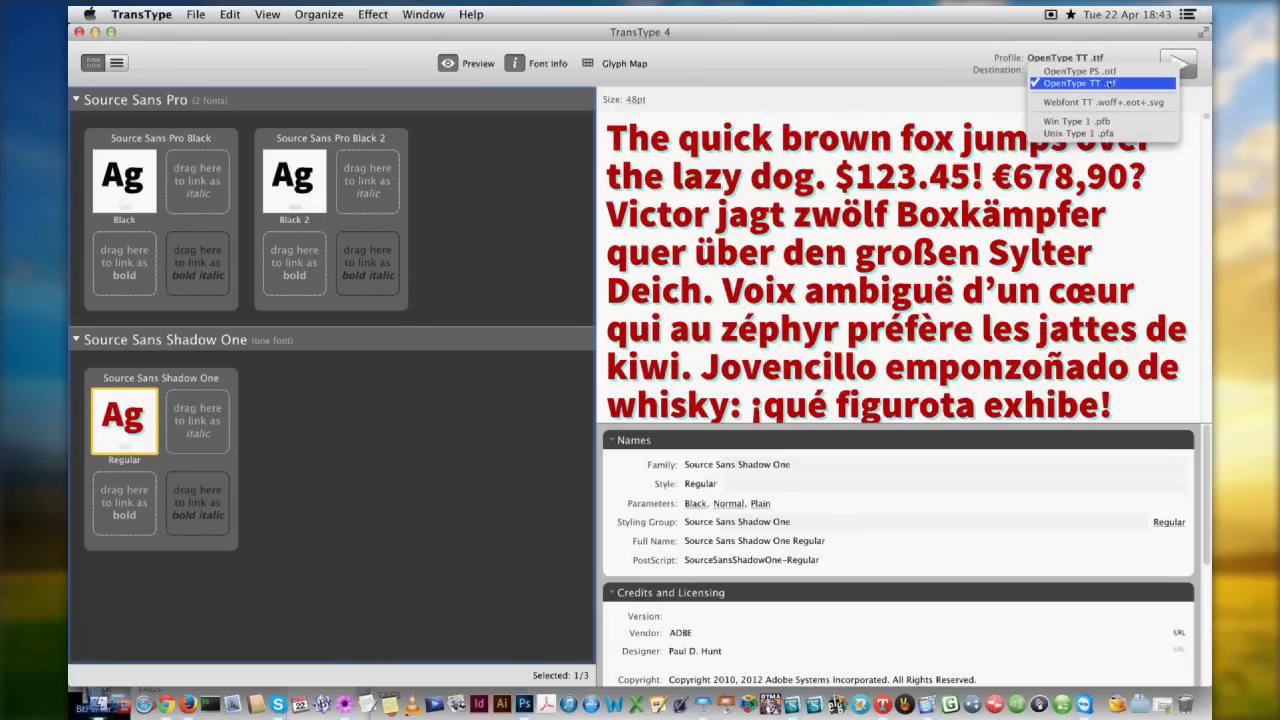
{"action": "left_click", "coordinate": [1114, 85]}
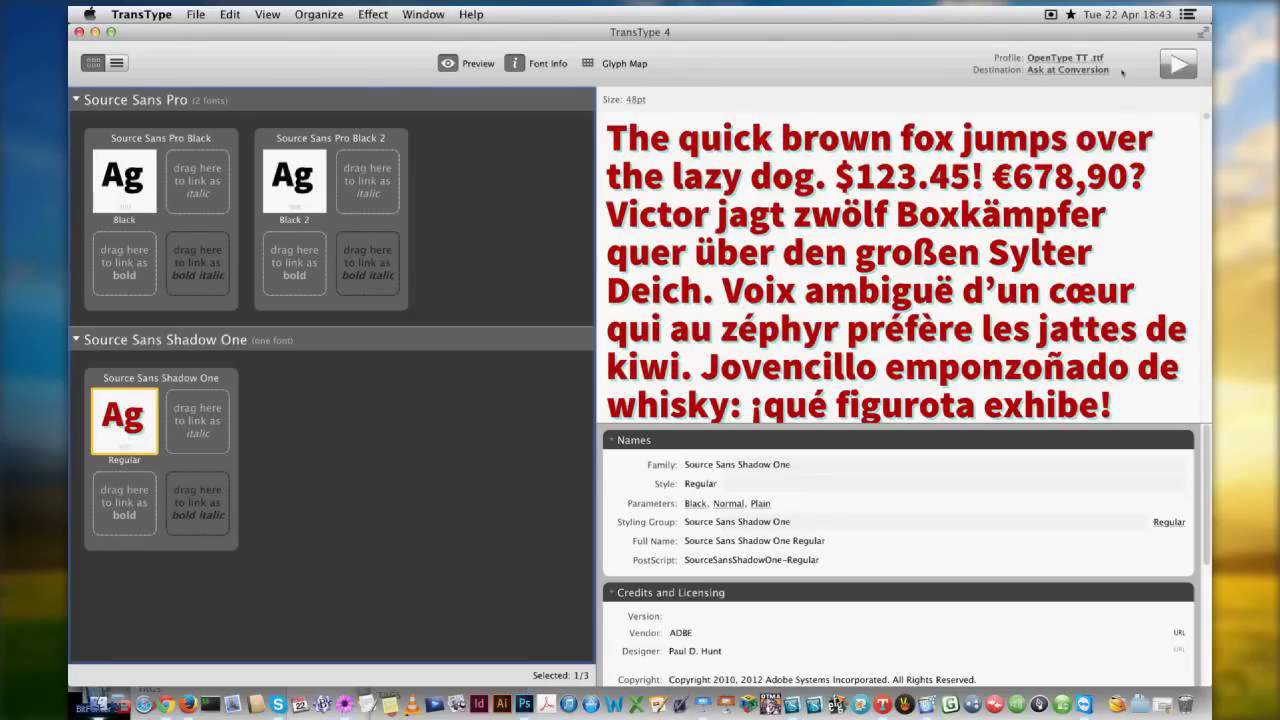
{"action": "left_click", "coordinate": [1064, 70]}
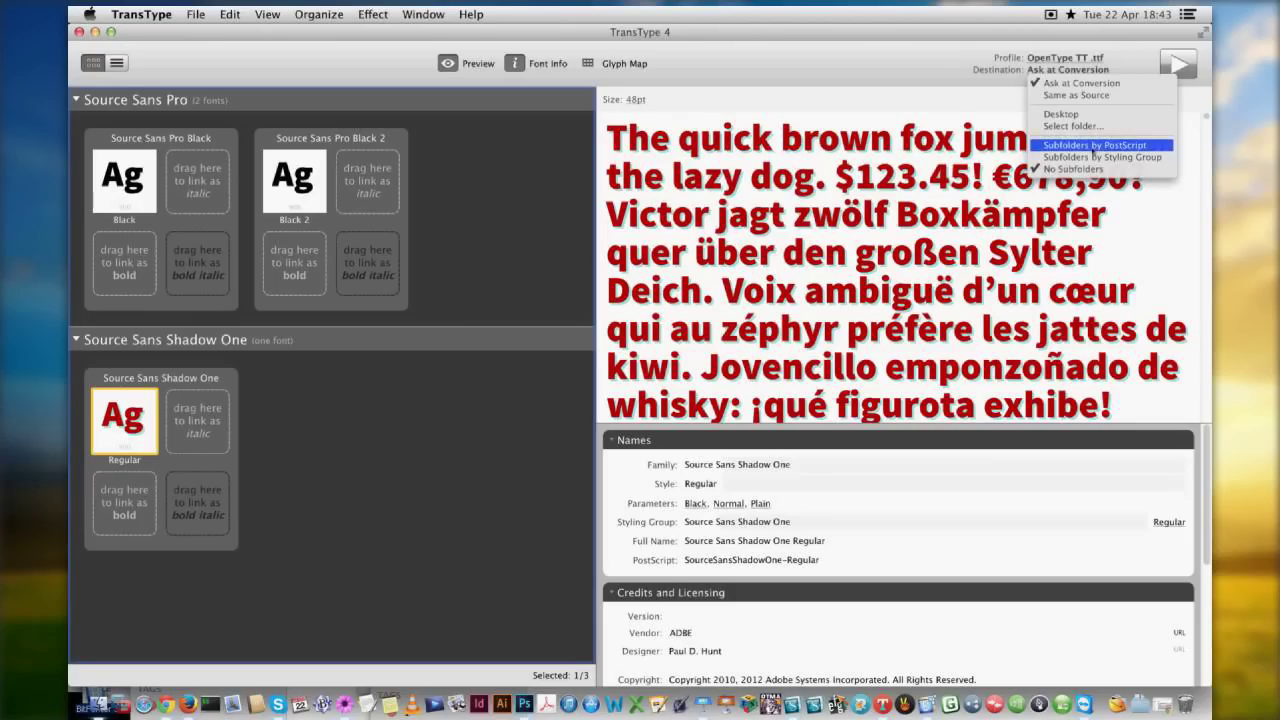
{"action": "left_click", "coordinate": [1093, 145]}
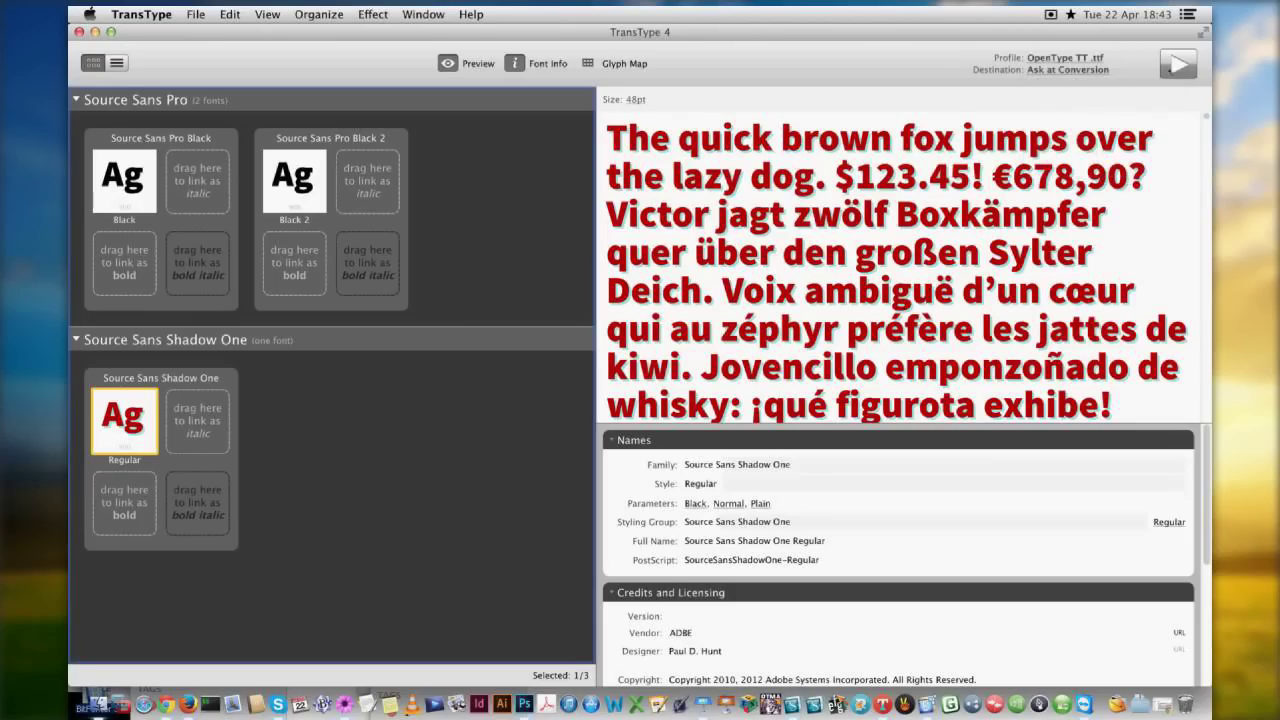
{"action": "left_click", "coordinate": [1172, 68]}
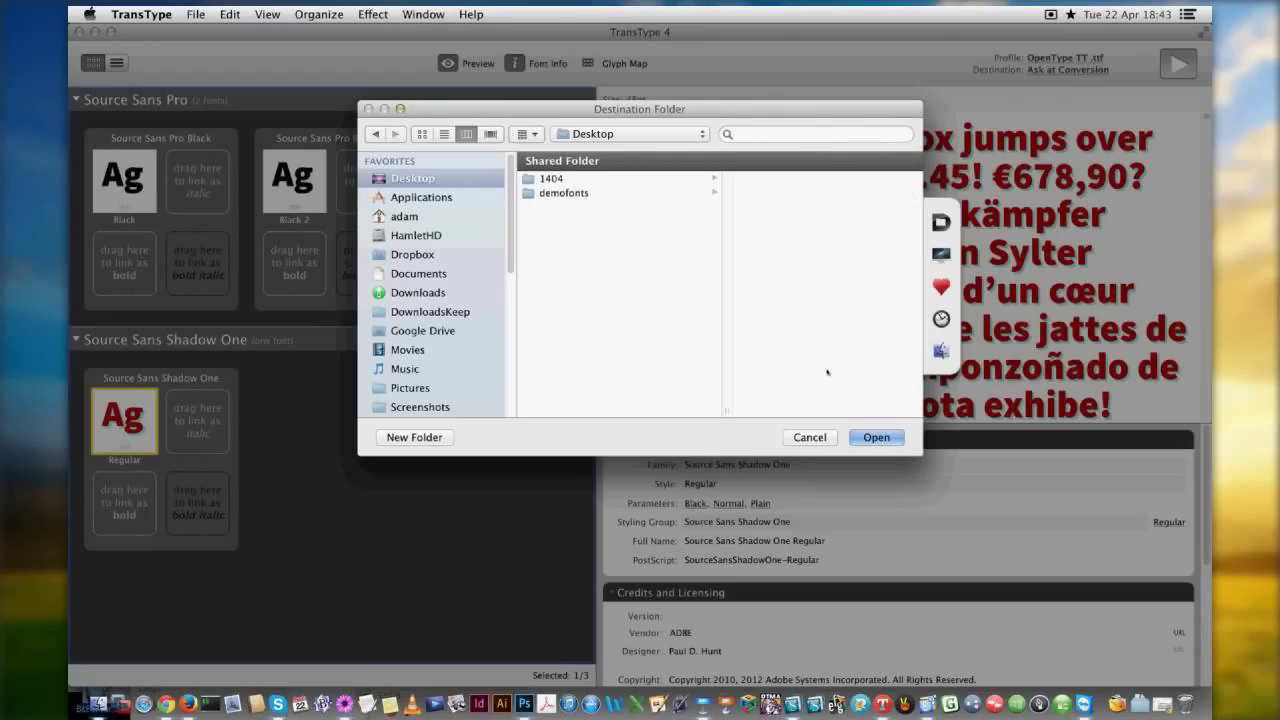
{"action": "key", "text": "Return"}
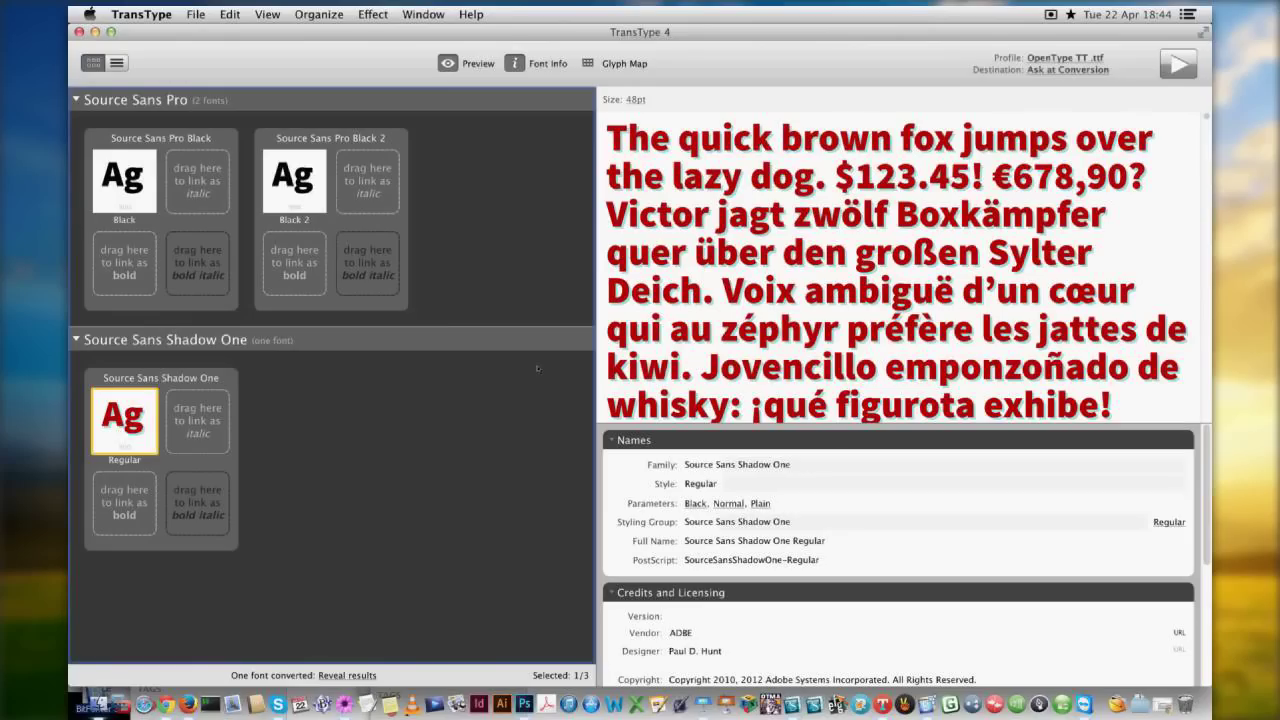
Switch to Finder and examine the exported SourceSansShadowOne-Regular font and its sbix, SVG and COLR variants on the Desktop.
{"action": "key", "text": "super+Tab"}
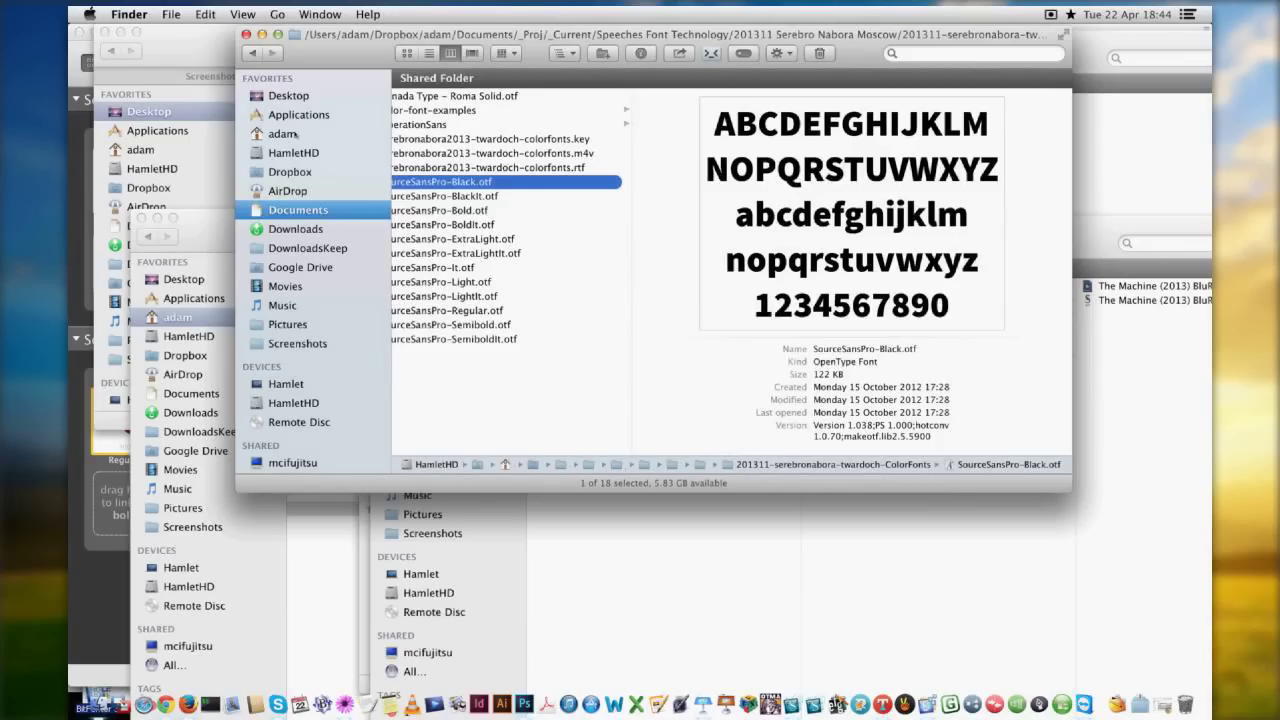
{"action": "key", "text": "space"}
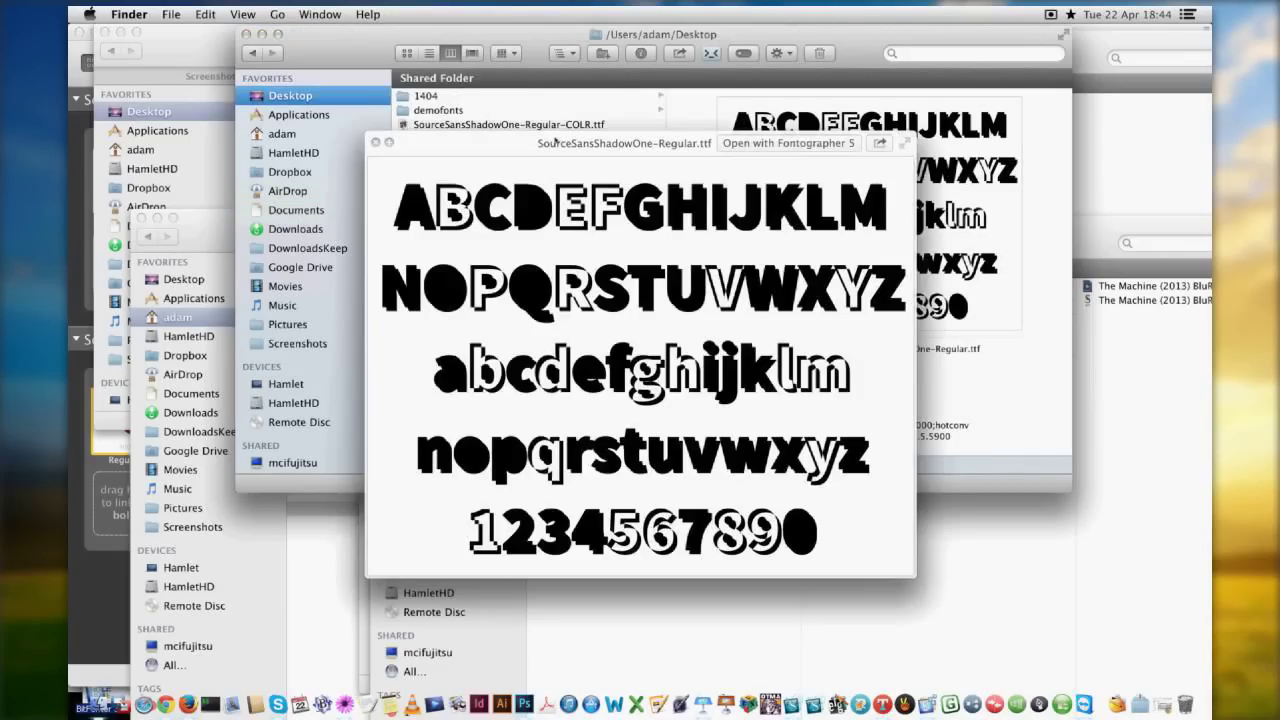
{"action": "key", "text": "space"}
{"action": "left_click", "coordinate": [555, 139]}
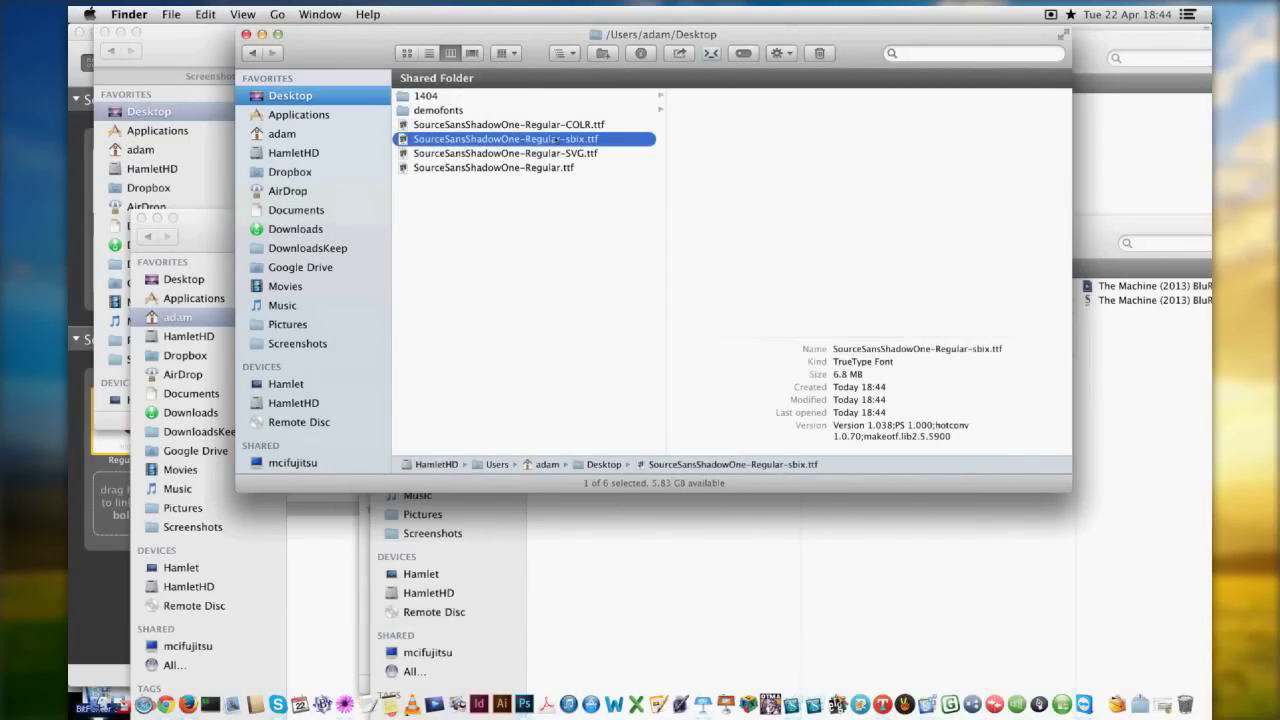
{"action": "key", "text": "Down"}
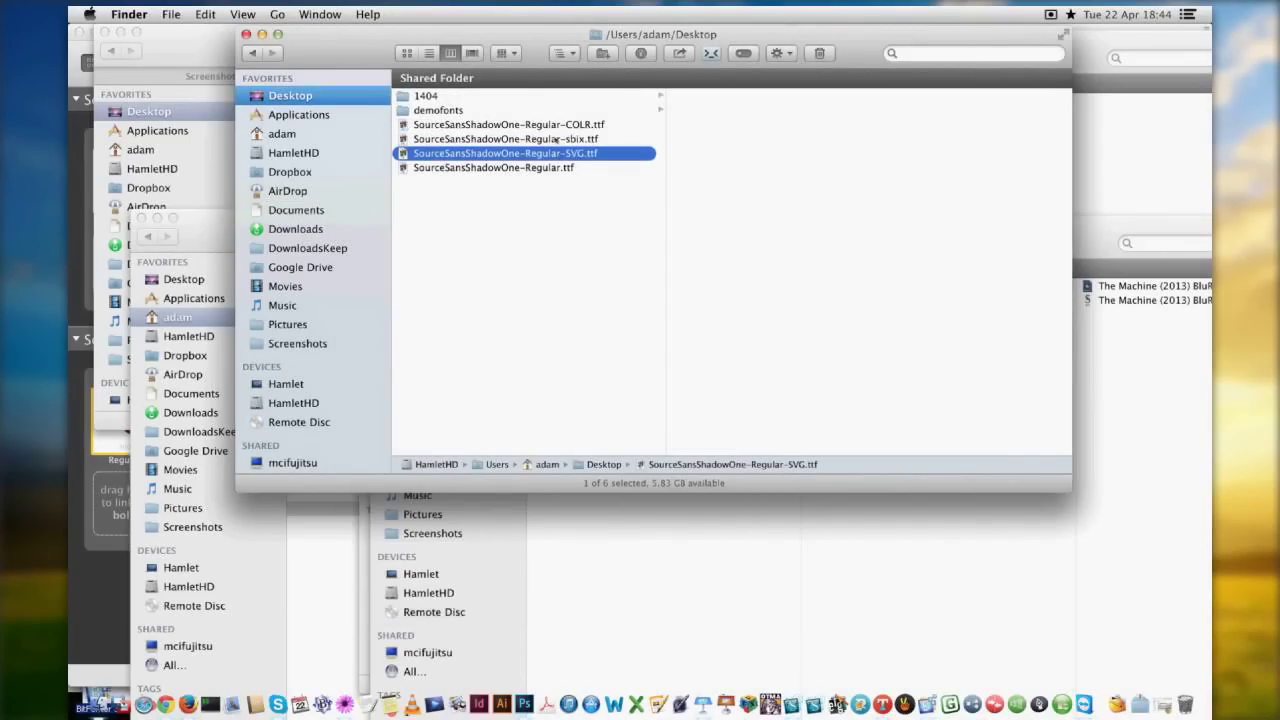
{"action": "key", "text": "Up"}
{"action": "key", "text": "Up"}
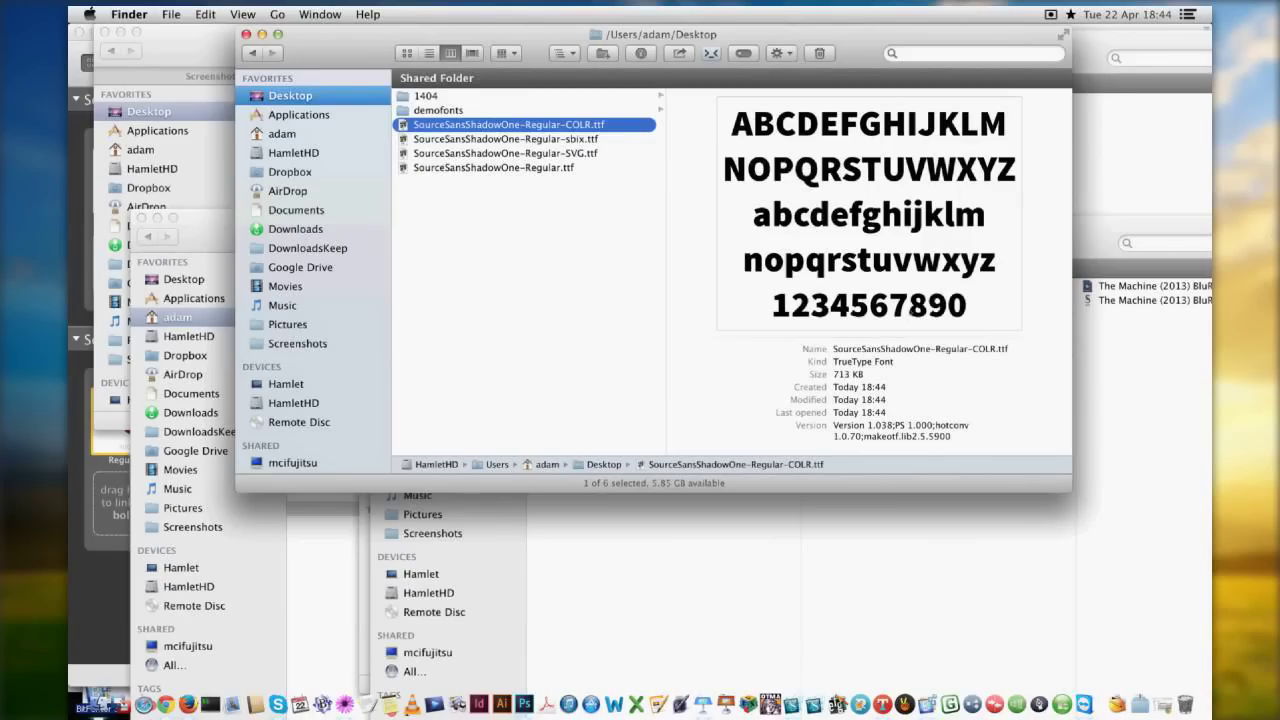
Inspect the colored glyphs of SourceSansShadowOne-Regular-sbix.ttf in an enlarged preview.
{"action": "key", "text": "Down"}
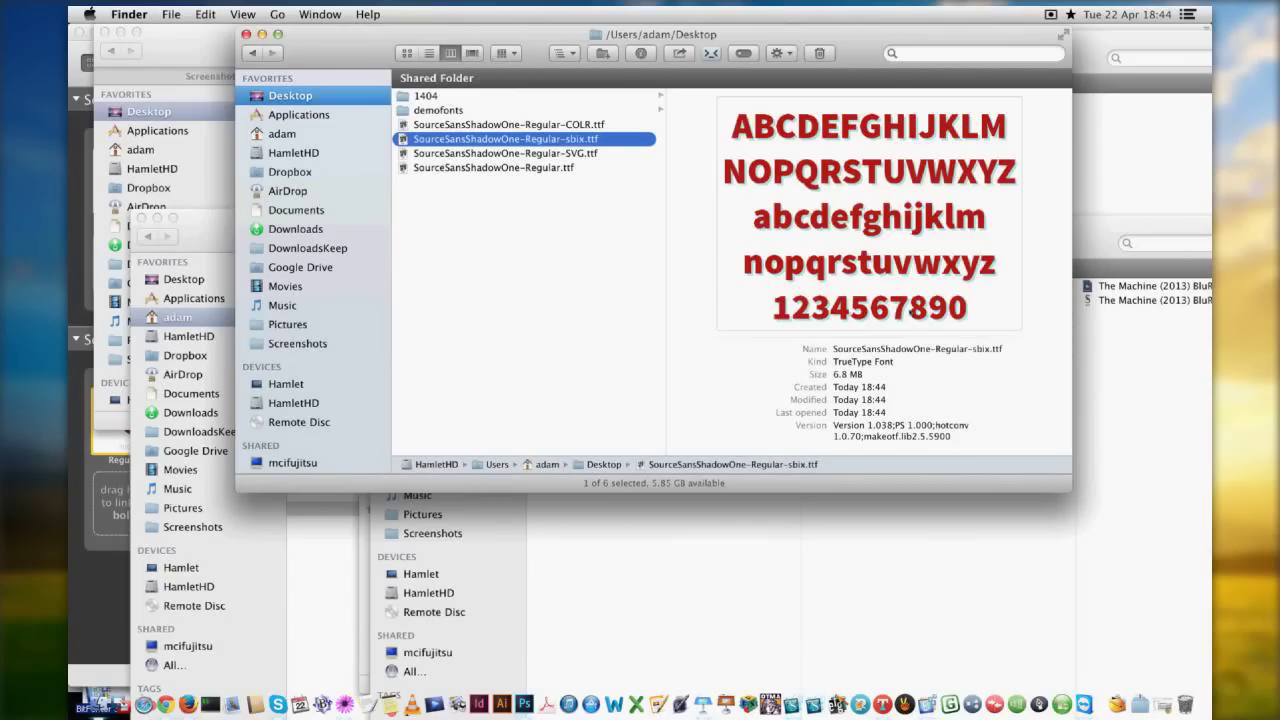
{"action": "key", "text": "space"}
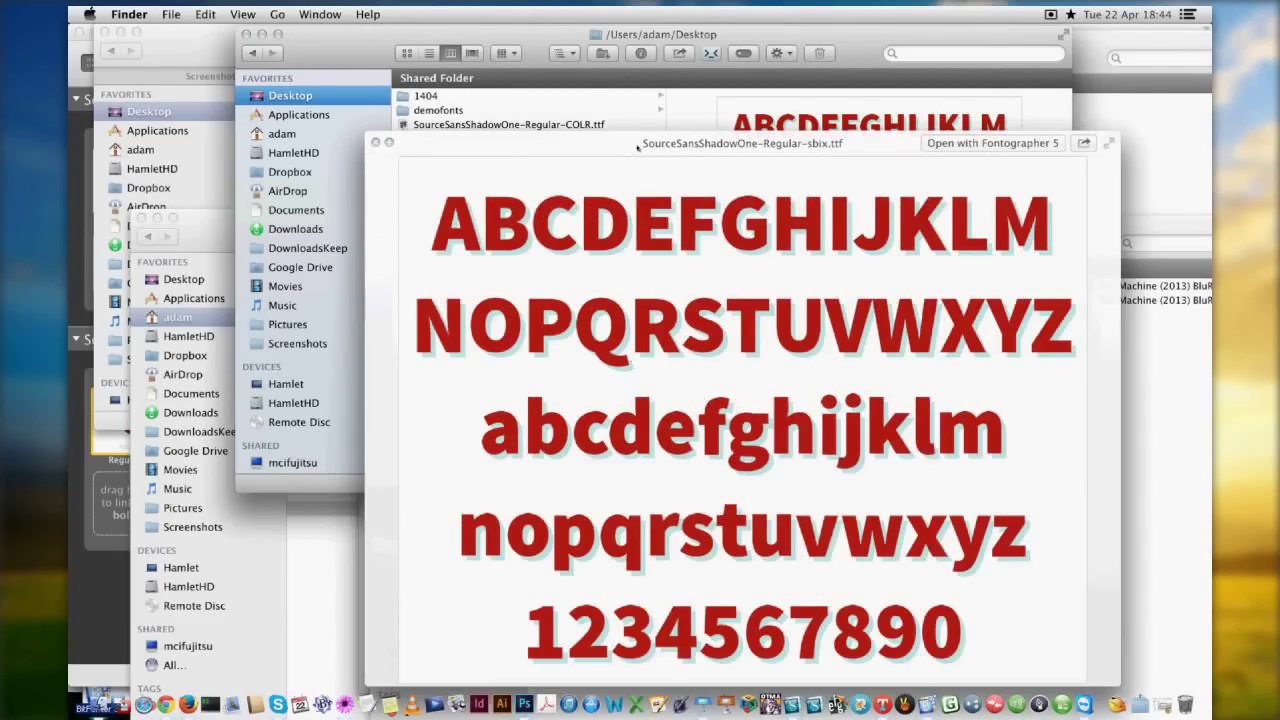
{"action": "left_click_drag", "start_coordinate": [637, 147], "coordinate": [521, 59]}
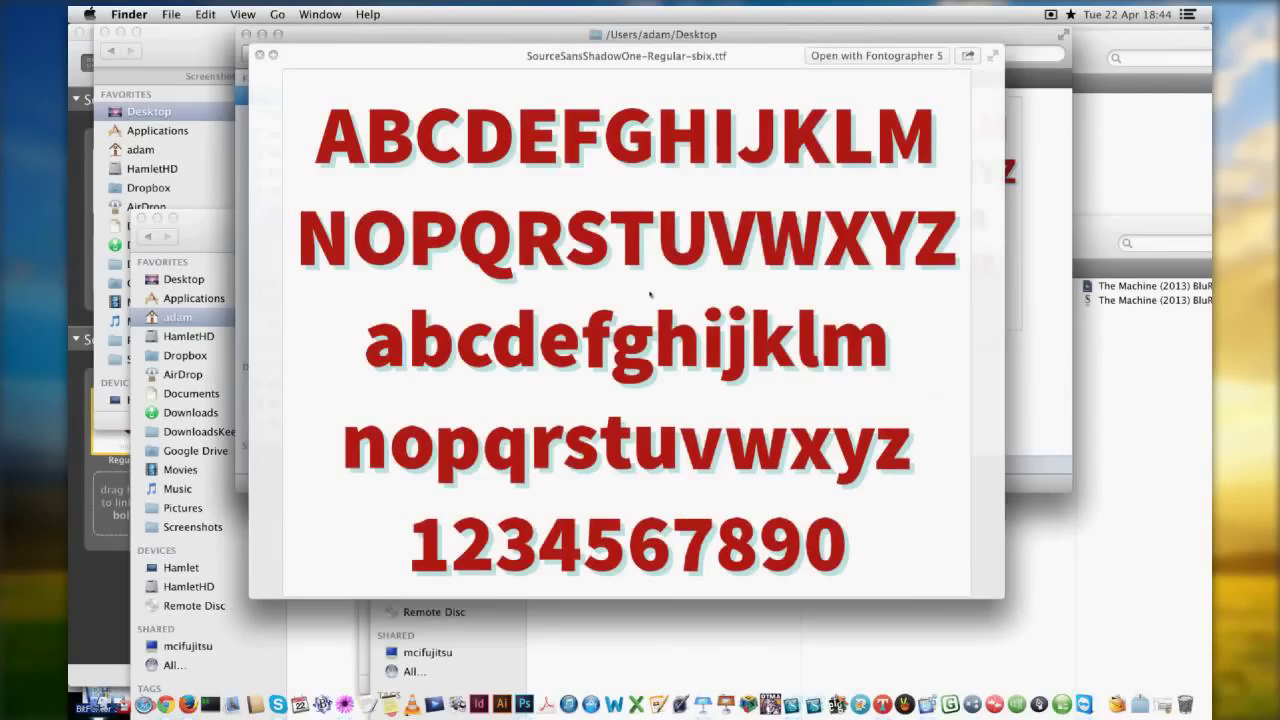
{"action": "key", "text": "space"}
Load SourceSansShadowOne-Regular-SVG.ttf from the Desktop into the font testing page in Firefox.
{"action": "key", "text": "Down"}
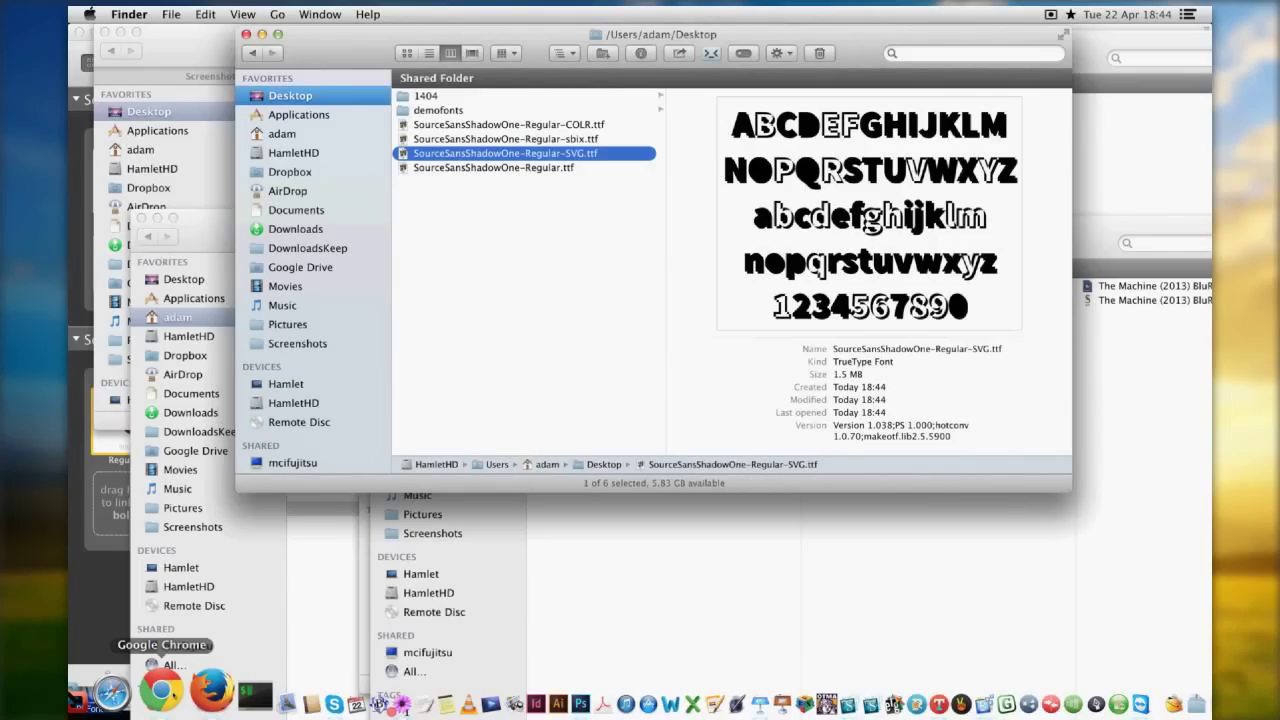
{"action": "left_click", "coordinate": [192, 690]}
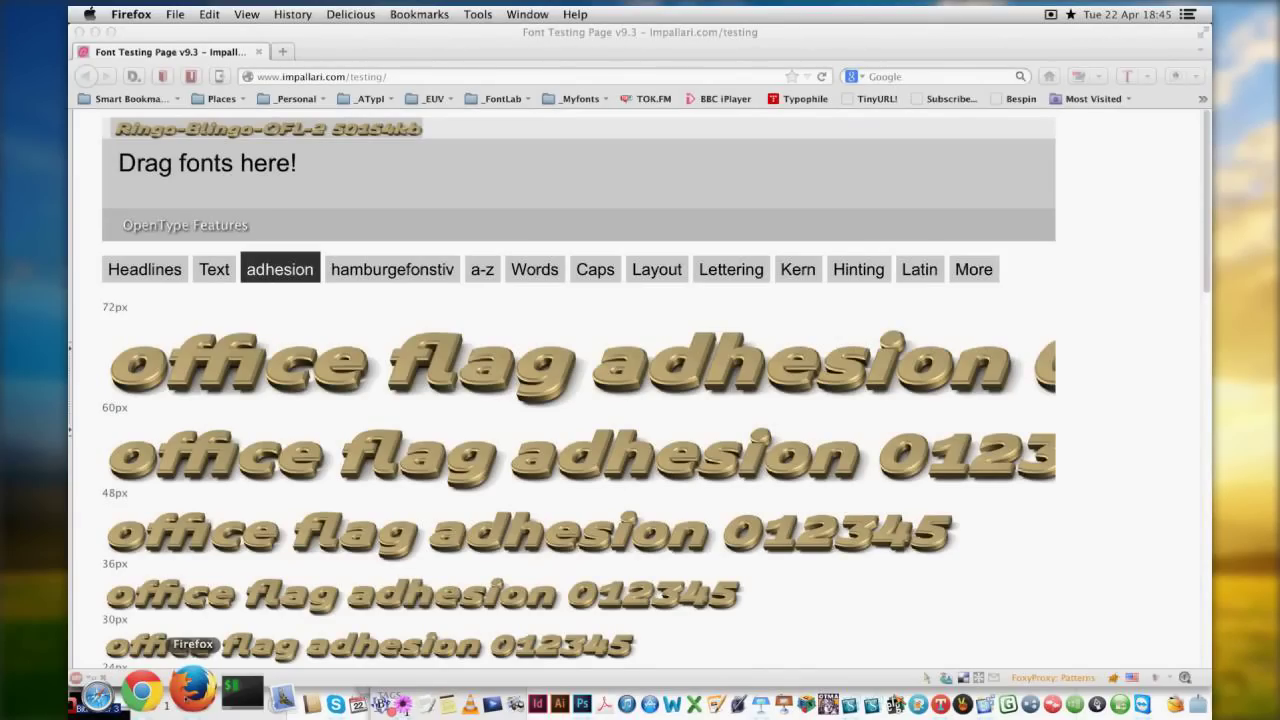
{"action": "key", "text": "super+Tab"}
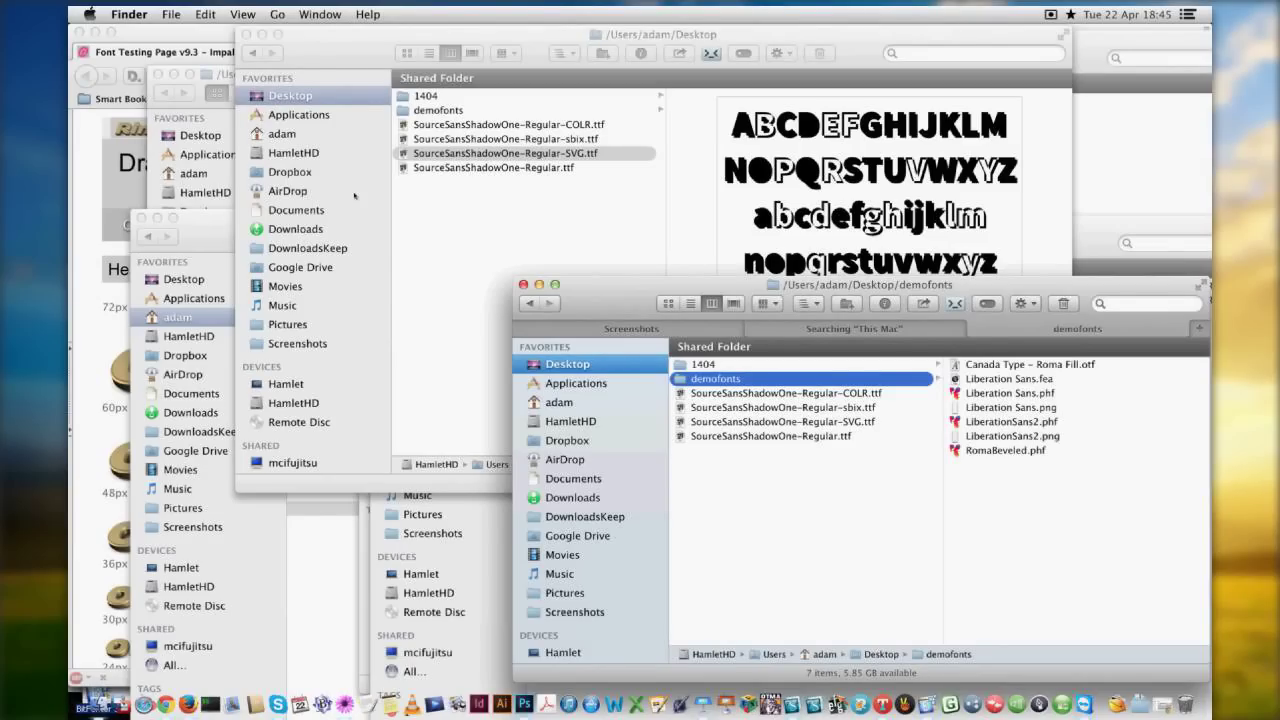
{"action": "key", "text": "super+Tab"}
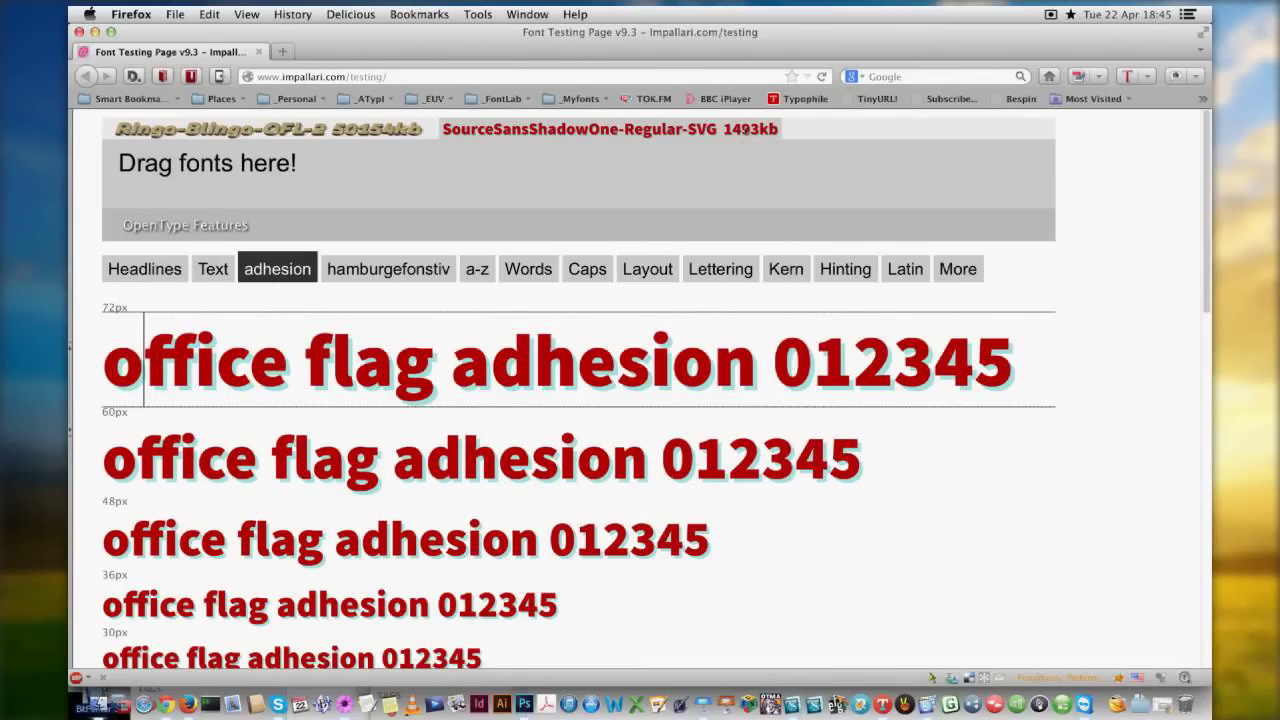
Switch back to TransType and select both the Source Sans Pro Black and Black 2 fonts.
{"action": "key", "text": "super+Tab"}
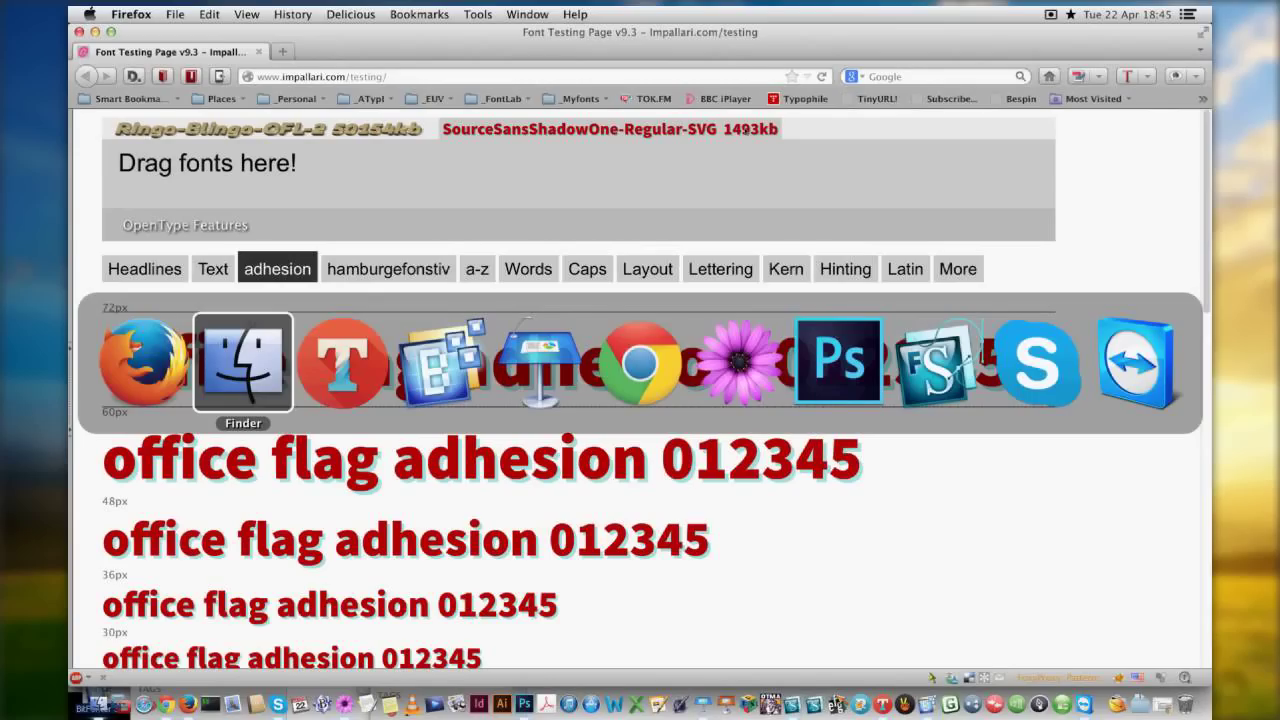
{"action": "key", "text": "super+Tab"}
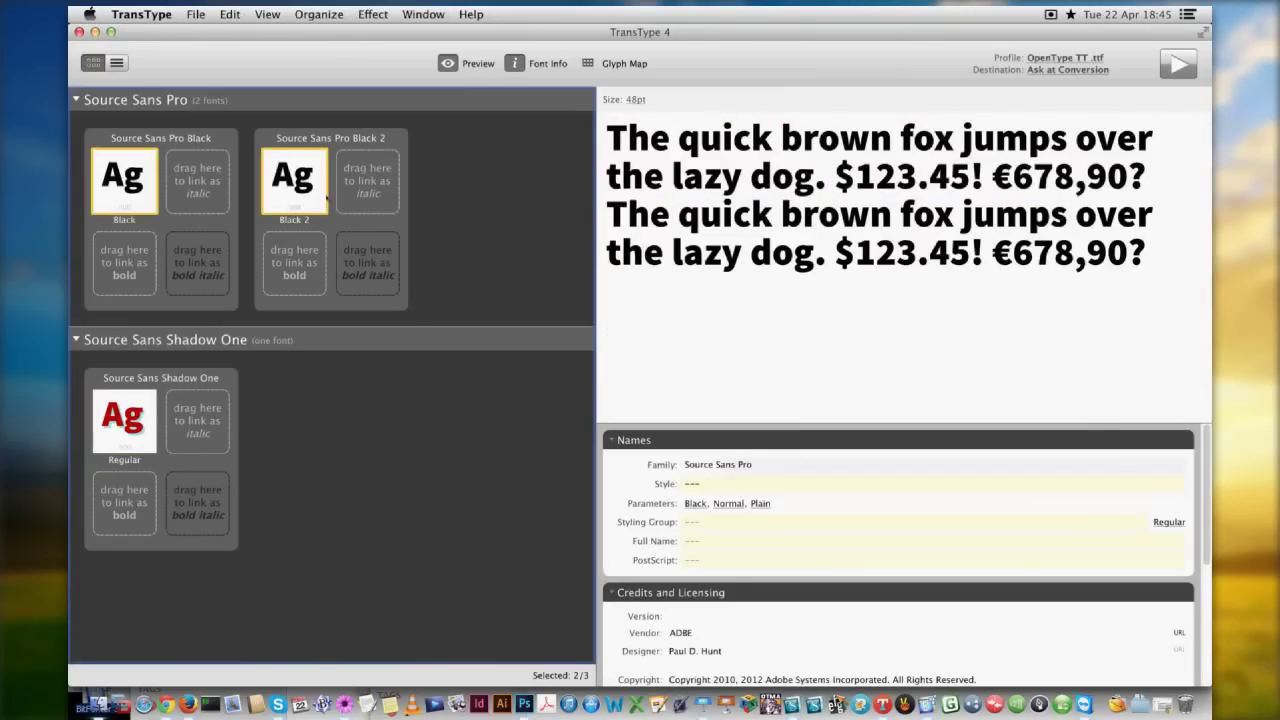
Start Overlay Fonts on the two selected fonts and set the Source Sans Pro Black 2 layer's X offset to 60 and Y offset to -60.
{"action": "left_click", "coordinate": [372, 14]}
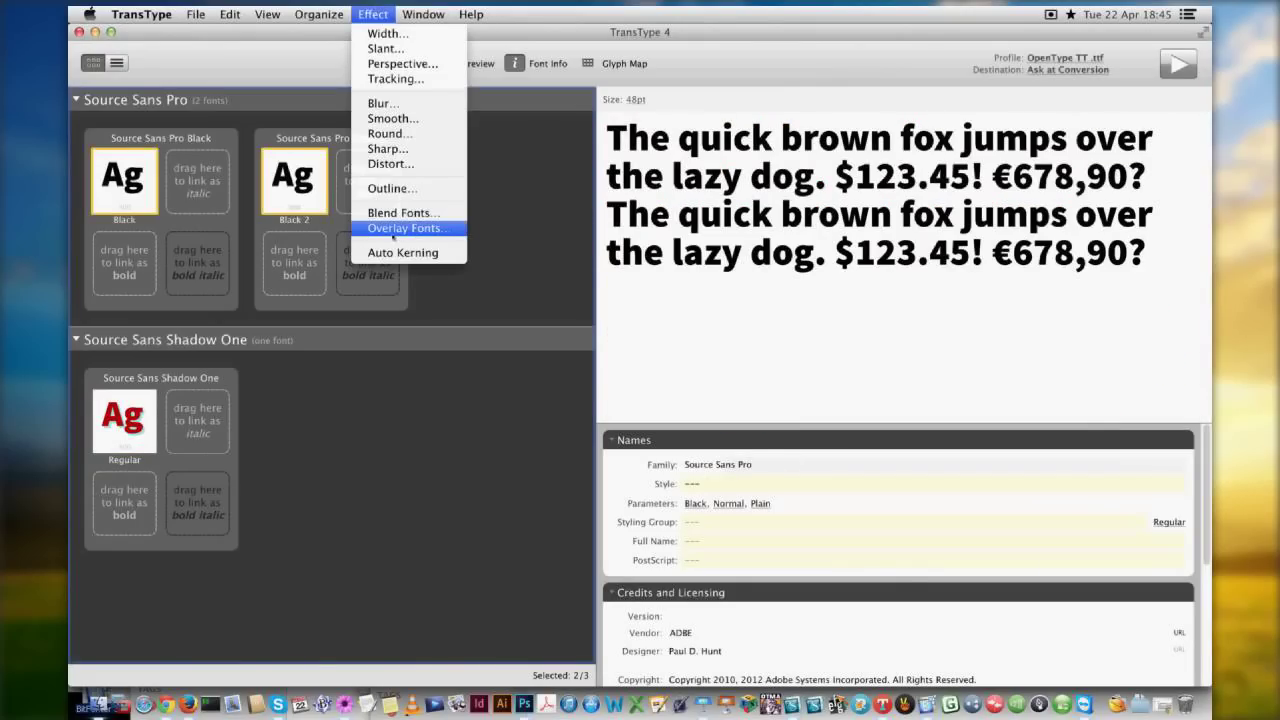
{"action": "left_click", "coordinate": [393, 235]}
{"action": "left_click", "coordinate": [812, 413]}
{"action": "type", "text": "6"}
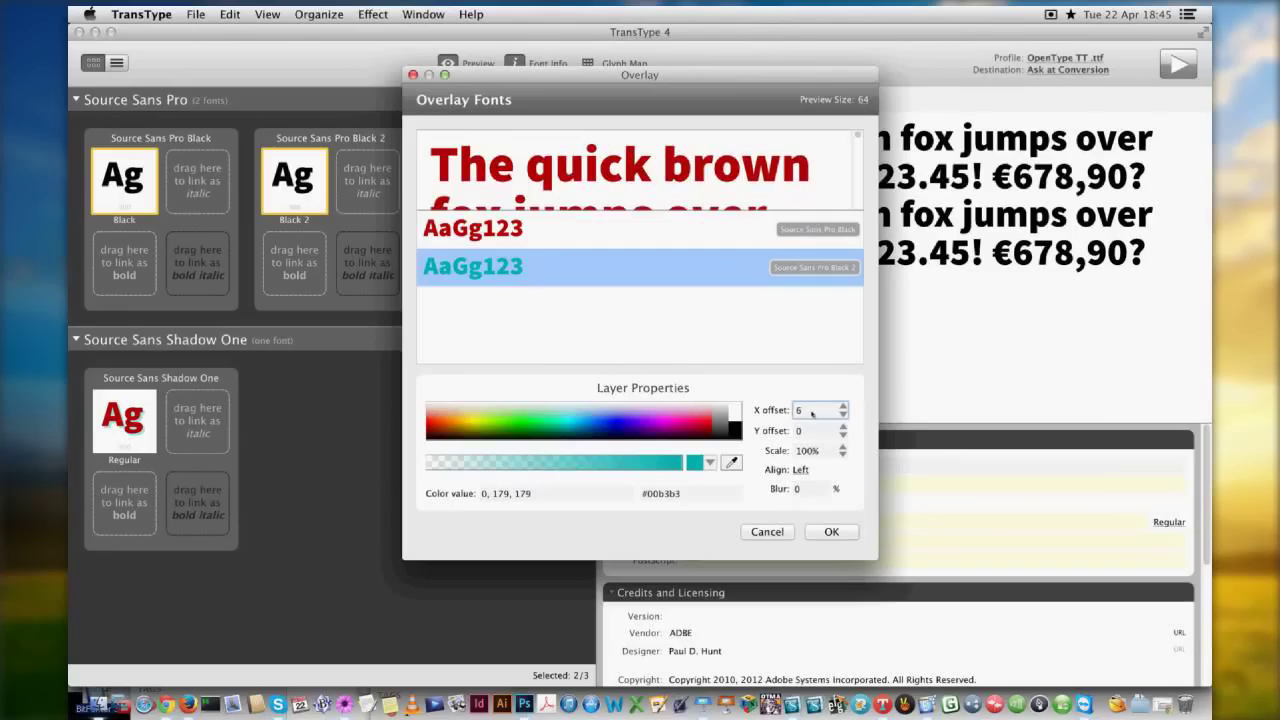
{"action": "type", "text": "0"}
{"action": "key", "text": "Tab"}
{"action": "type", "text": "-60"}
{"action": "key", "text": "Tab"}
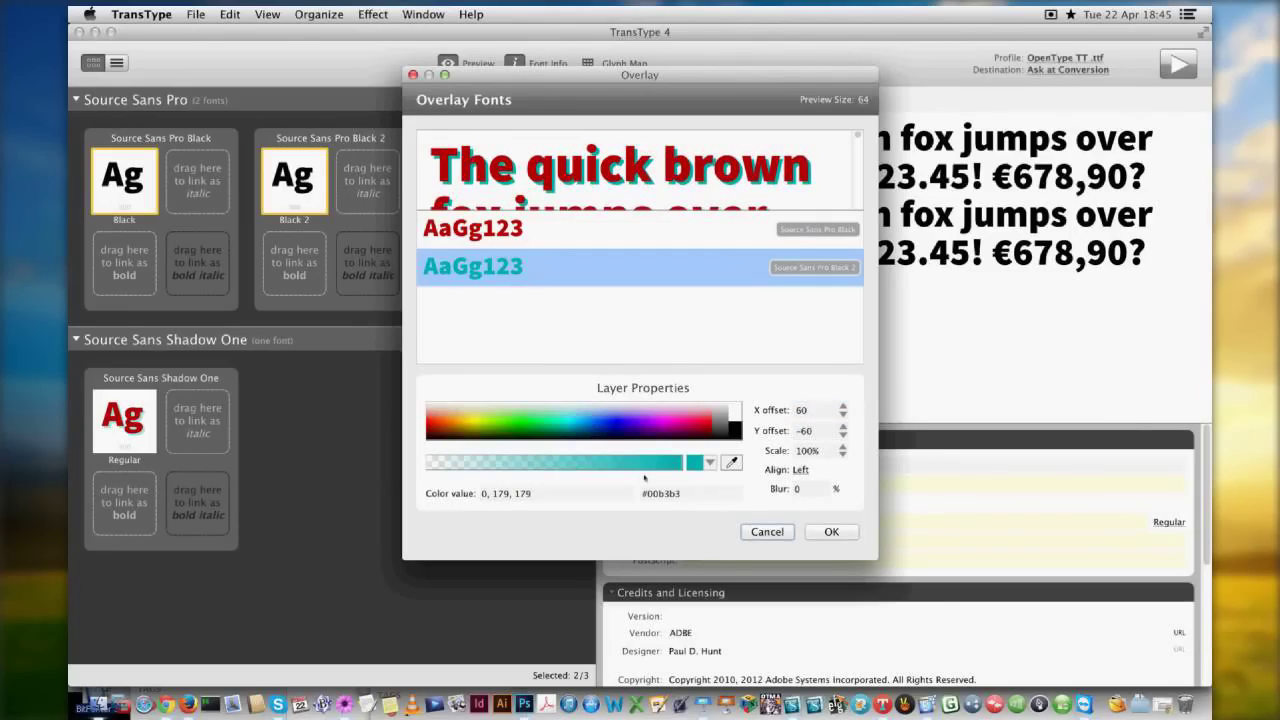
Set the Source Sans Pro Black 2 layer's blur to 40% and enlarge the overlay preview with a 96pt size.
{"action": "left_click_drag", "start_coordinate": [602, 212], "coordinate": [590, 297]}
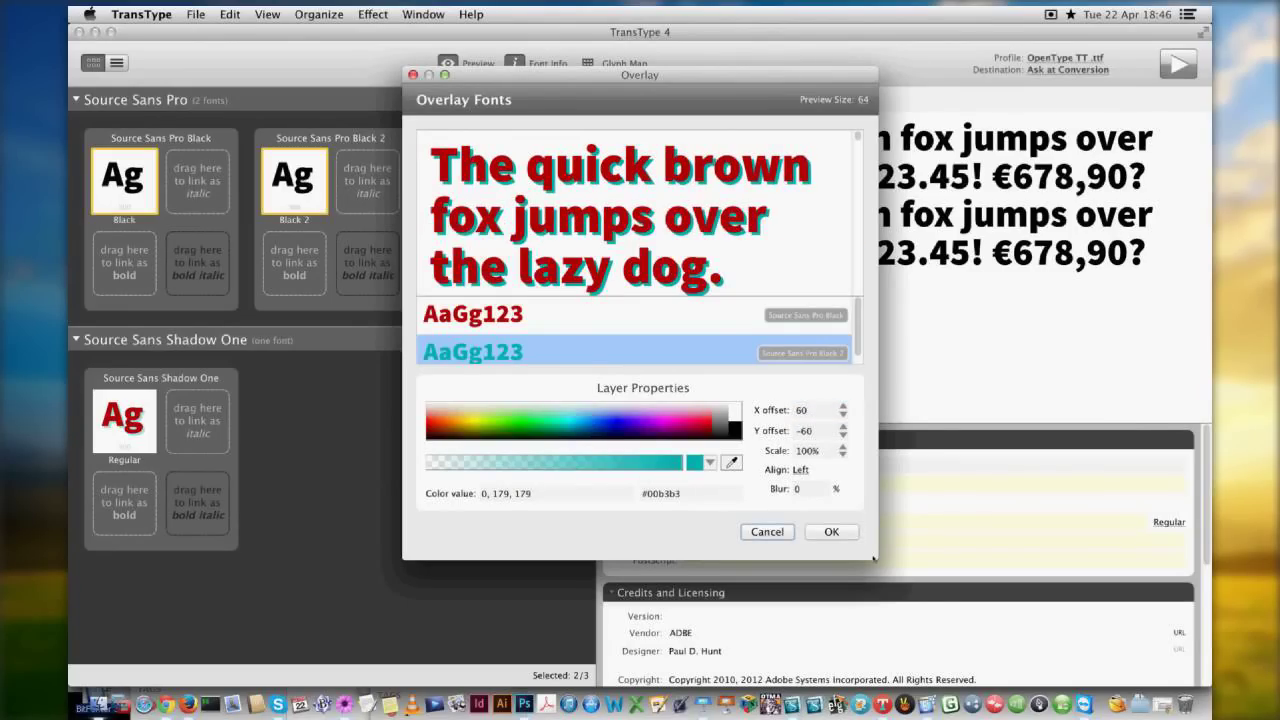
{"action": "left_click_drag", "start_coordinate": [874, 558], "coordinate": [1101, 663]}
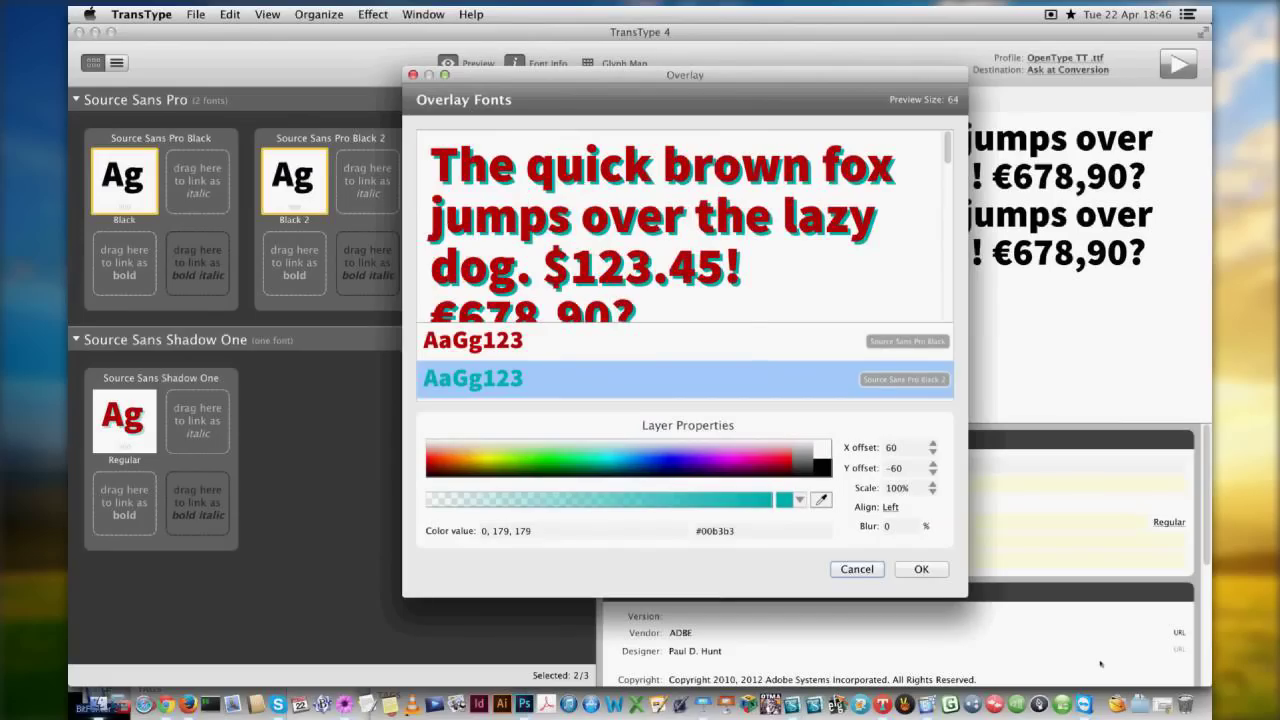
{"action": "left_click", "coordinate": [1044, 599]}
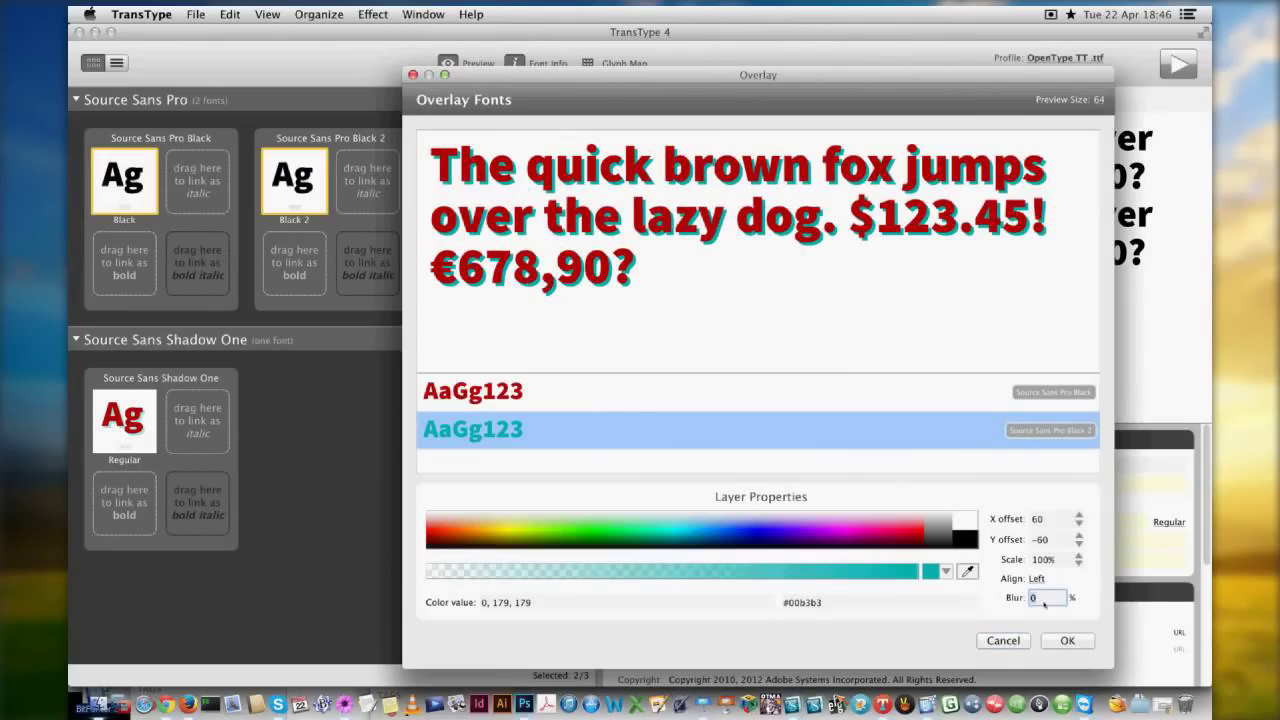
{"action": "type", "text": "40"}
{"action": "left_click", "coordinate": [1097, 100]}
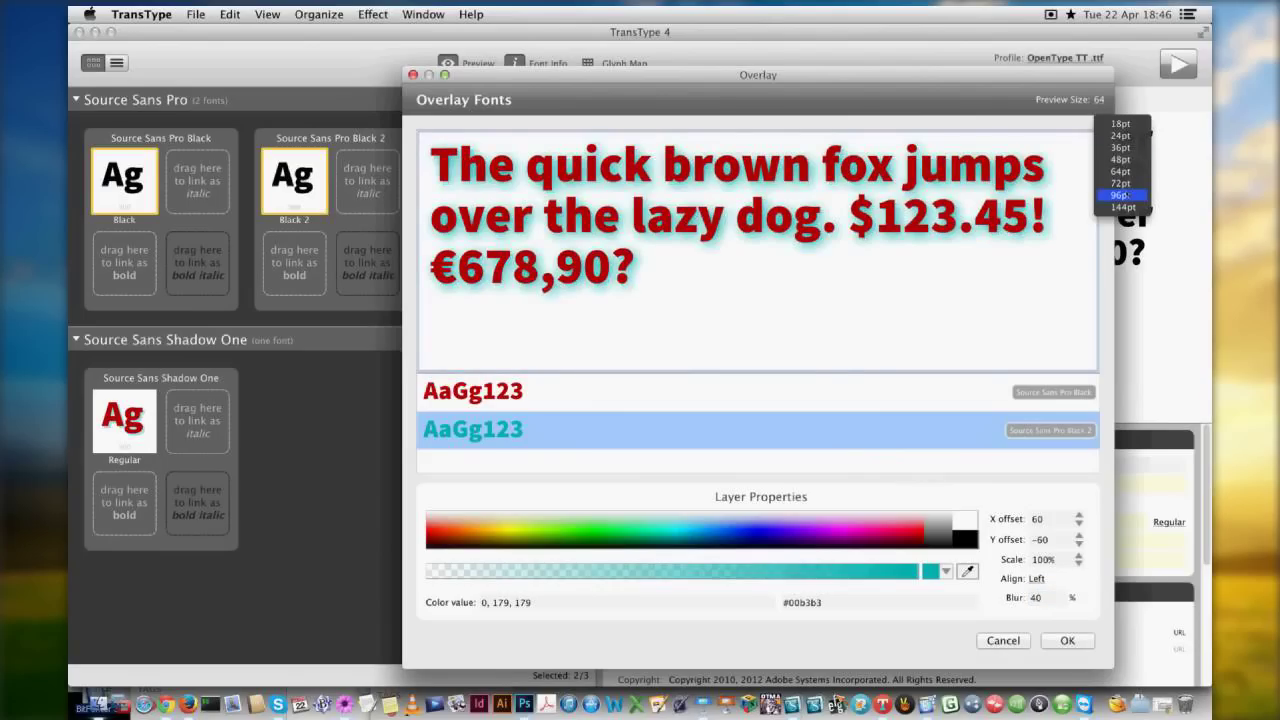
{"action": "left_click", "coordinate": [1120, 195]}
Set the shadow layer's blur to 10% and its color opacity to about 44%, and apply the overlay.
{"action": "double_click", "coordinate": [1036, 597]}
{"action": "type", "text": "10"}
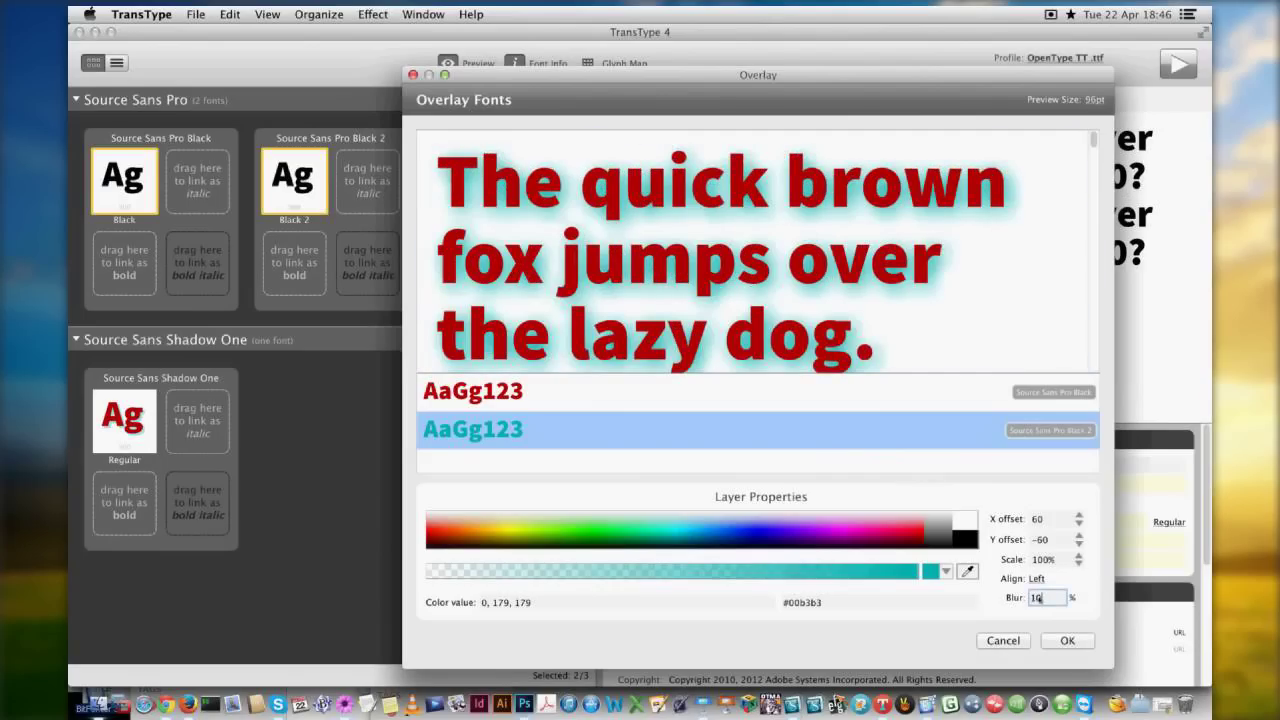
{"action": "key", "text": "Return"}
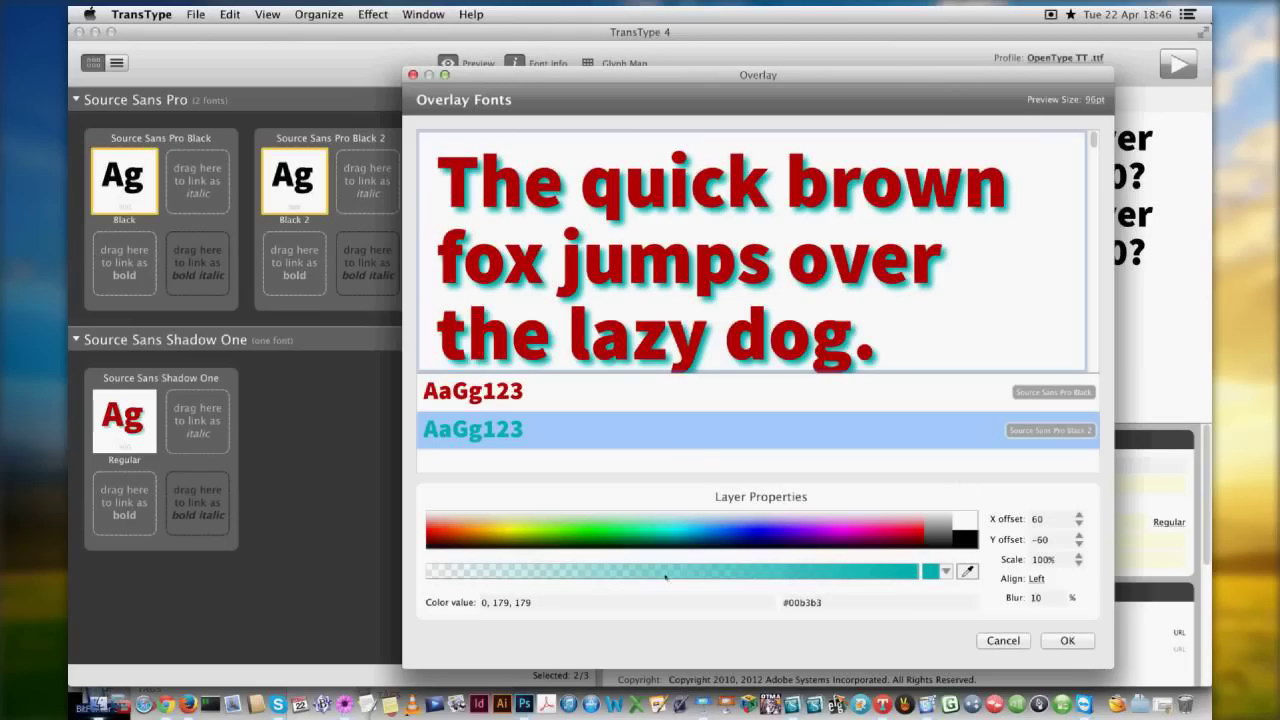
{"action": "left_click_drag", "start_coordinate": [671, 574], "coordinate": [652, 571]}
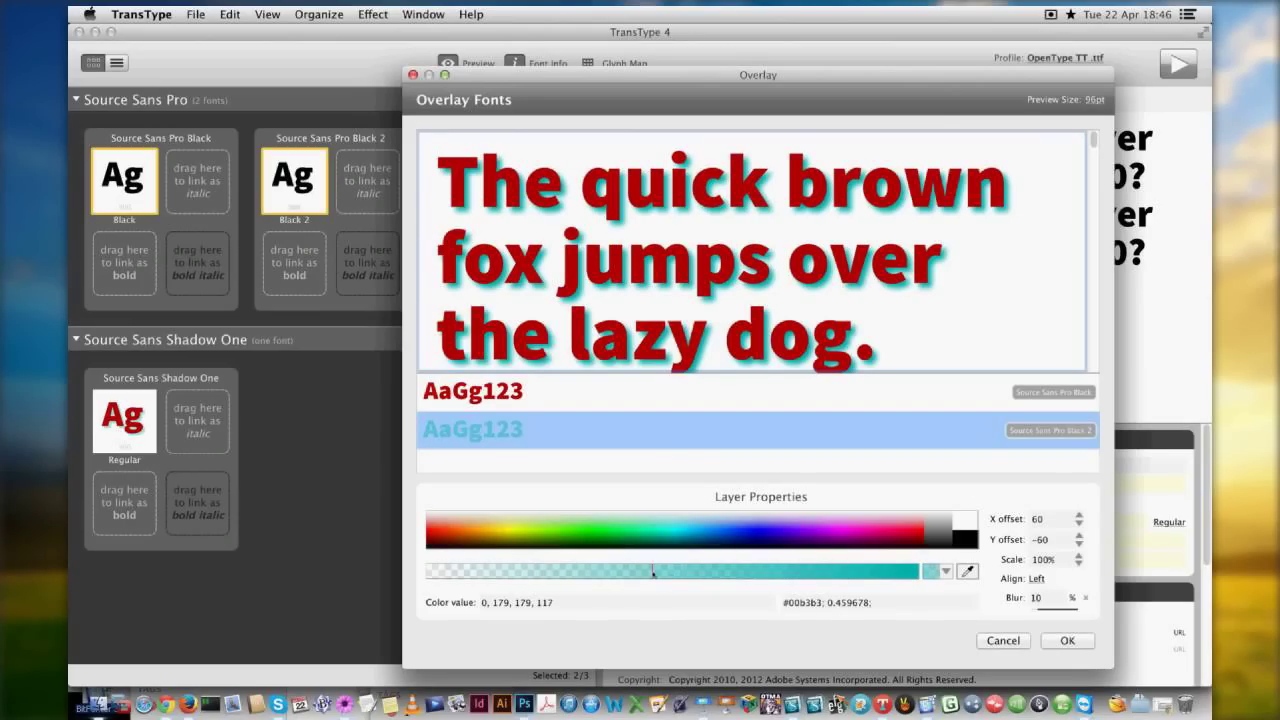
{"action": "left_click", "coordinate": [641, 571]}
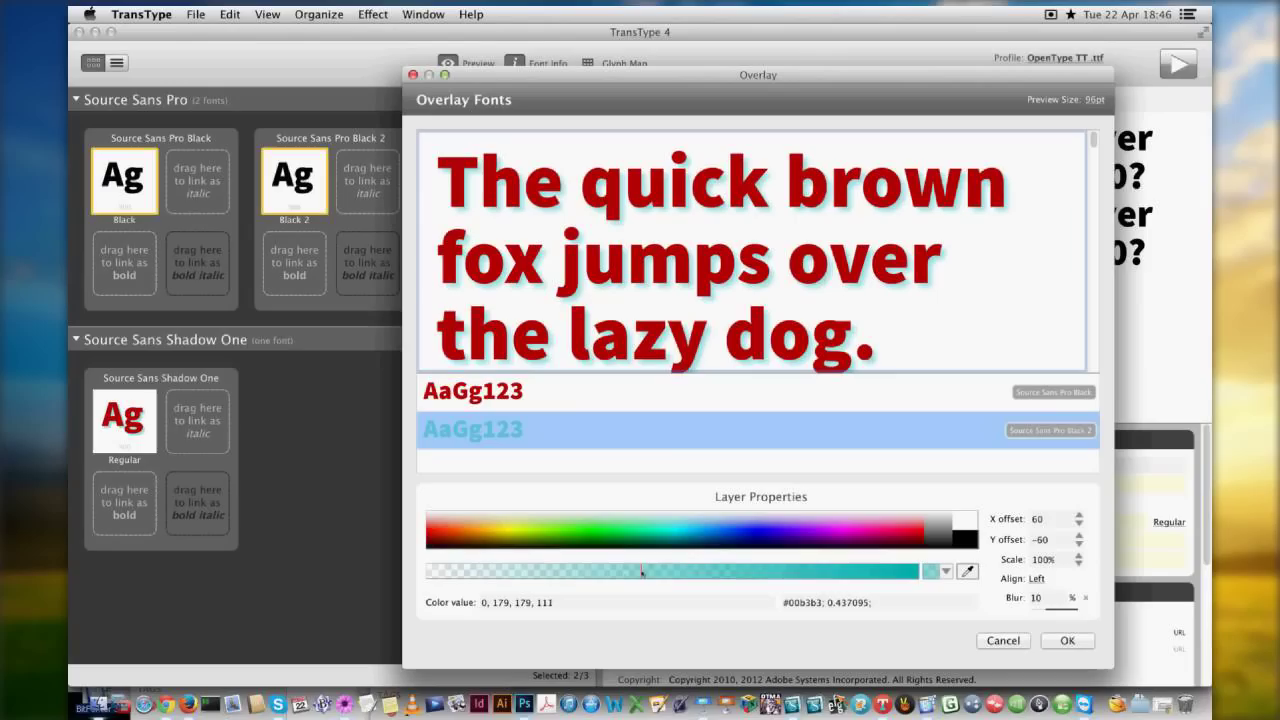
{"action": "left_click", "coordinate": [1066, 641]}
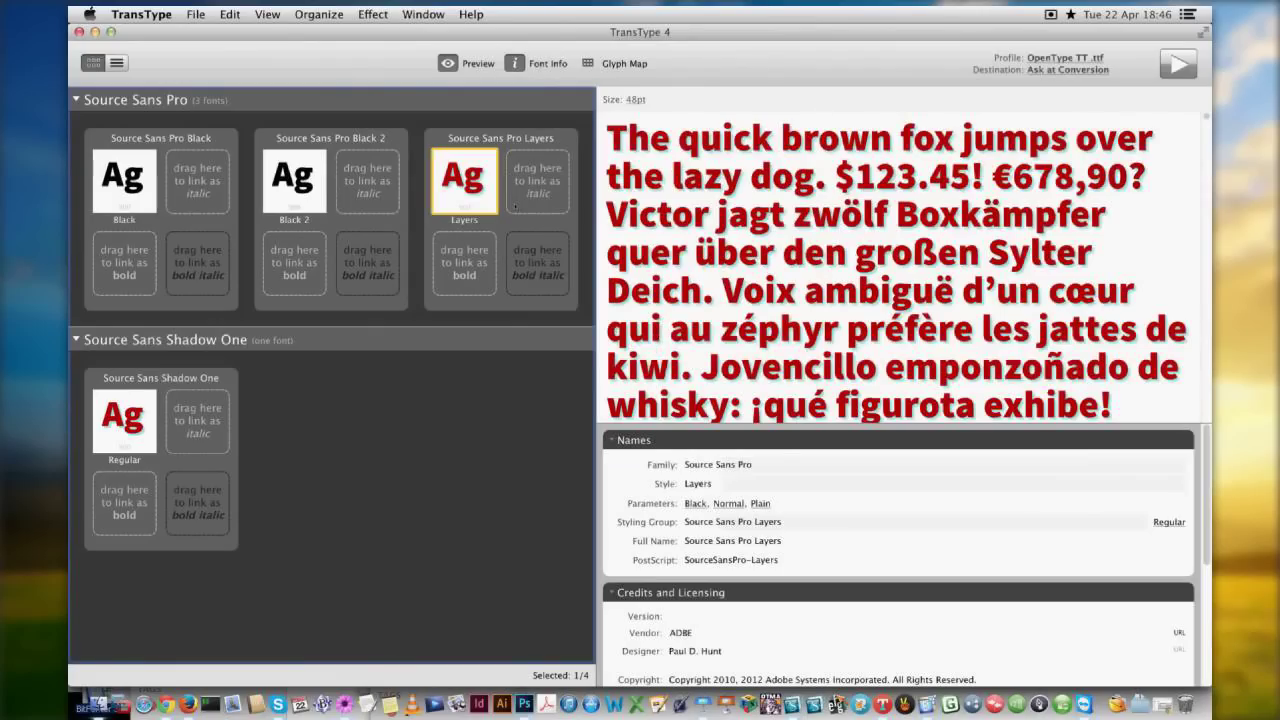
Compare the previews of Source Sans Shadow One and the new Source Sans Pro Layers font at 288pt.
{"action": "key", "text": "Down"}
{"action": "left_click", "coordinate": [636, 99]}
{"action": "left_click", "coordinate": [655, 282]}
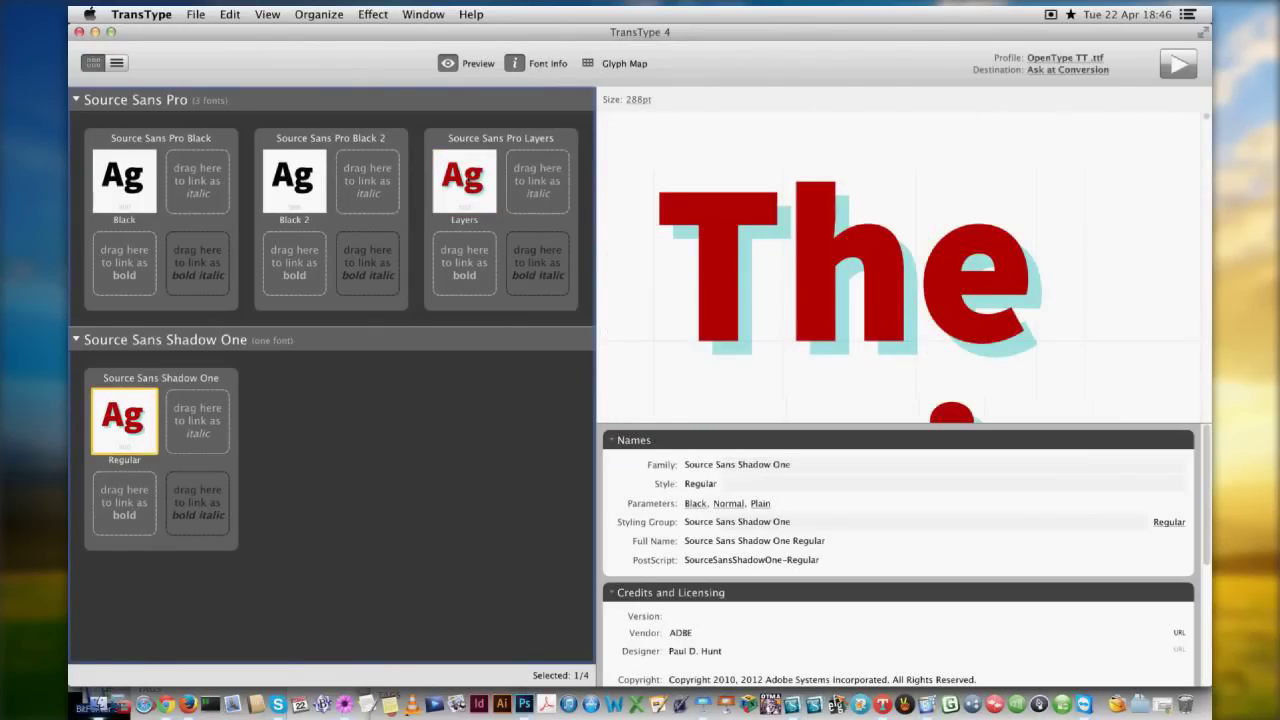
{"action": "key", "text": "Up"}
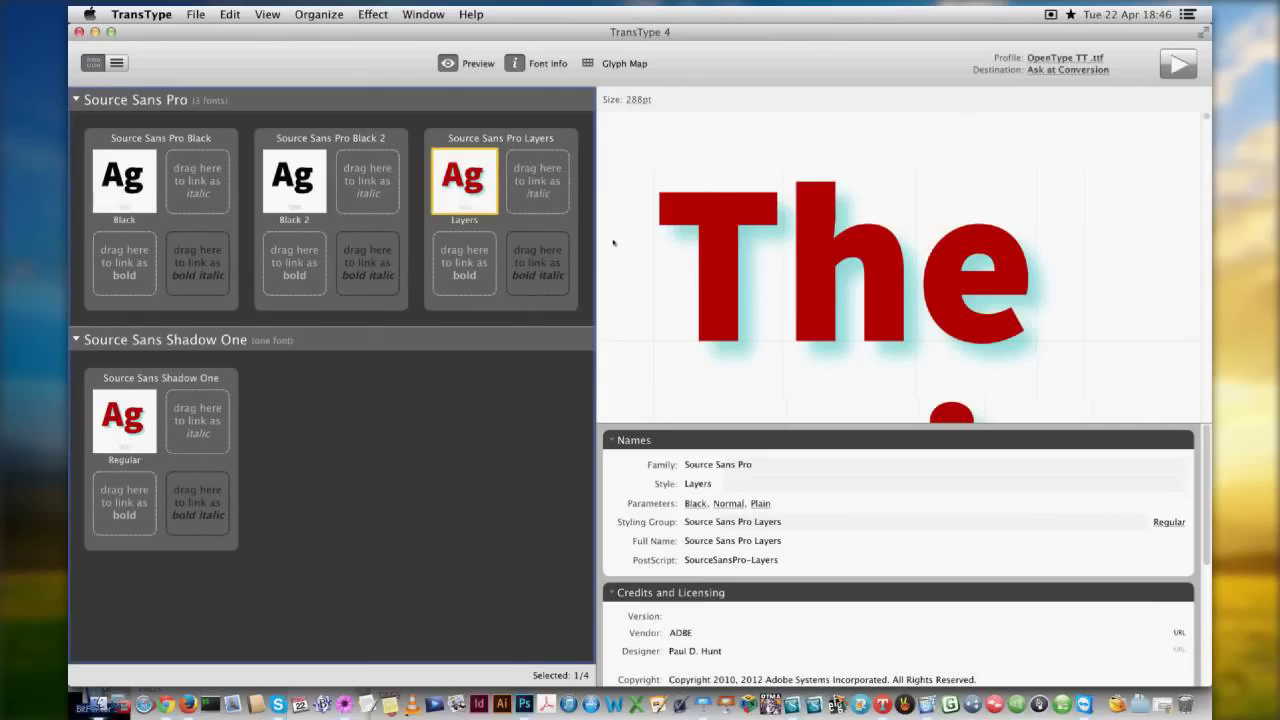
Convert the Source Sans Pro Layers font with the OpenType TT profile into the Desktop folder.
{"action": "left_click", "coordinate": [1177, 64]}
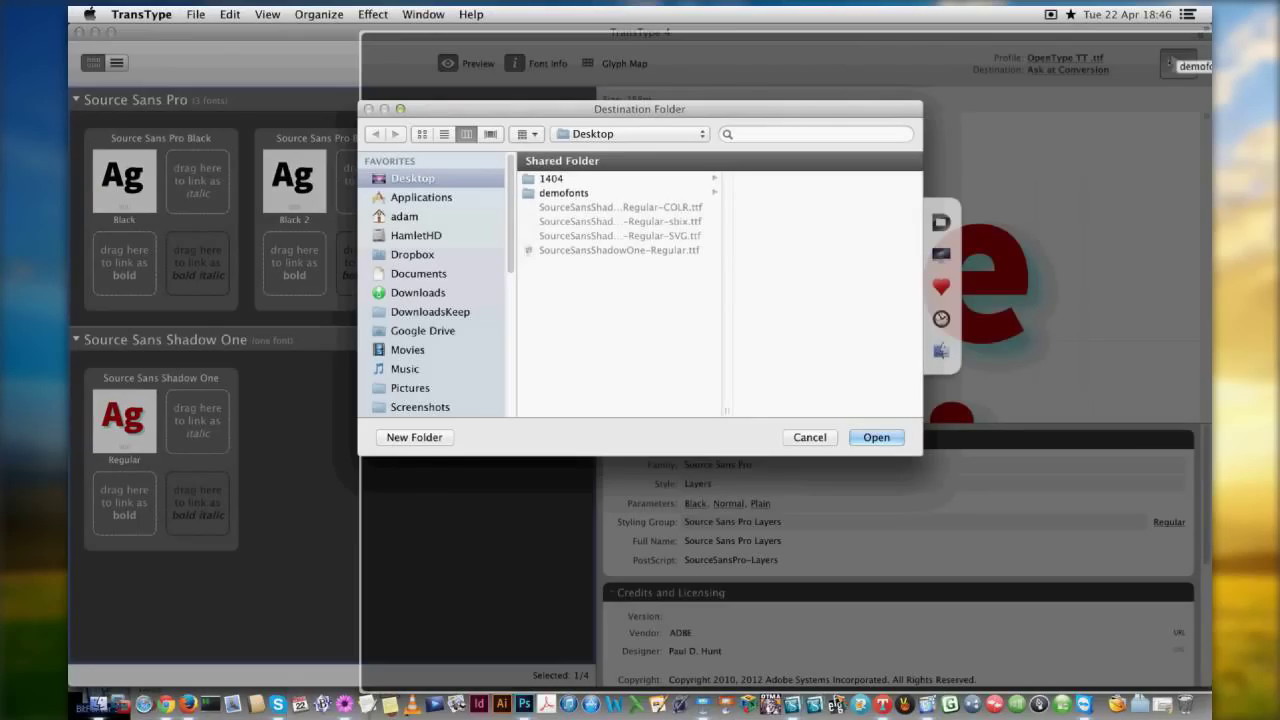
{"action": "key", "text": "Return"}
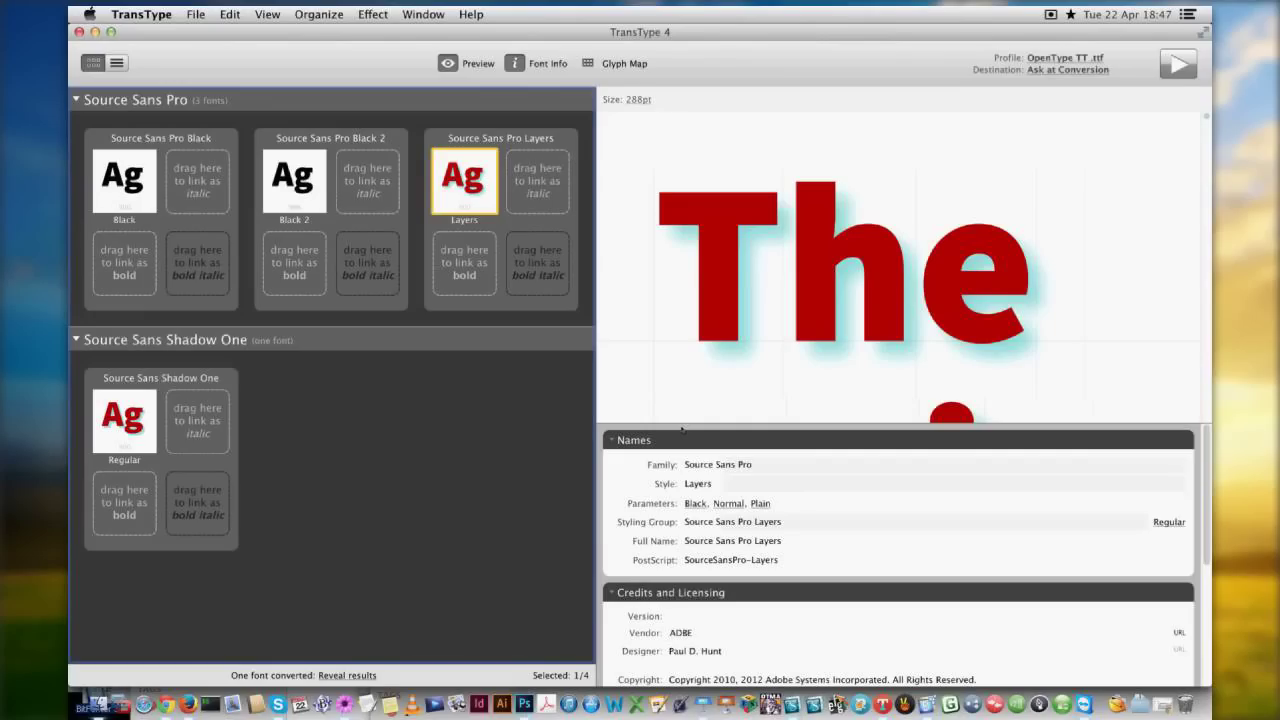
Switch to Finder and examine the exported SourceSansPro-Layers SVG and sbix fonts, viewing the sbix version in an enlarged preview.
{"action": "key", "text": "super+Tab"}
{"action": "key", "text": "super+Tab"}
{"action": "key", "text": "super+Tab"}
{"action": "key", "text": "super+Tab"}
{"action": "key", "text": "super+Tab"}
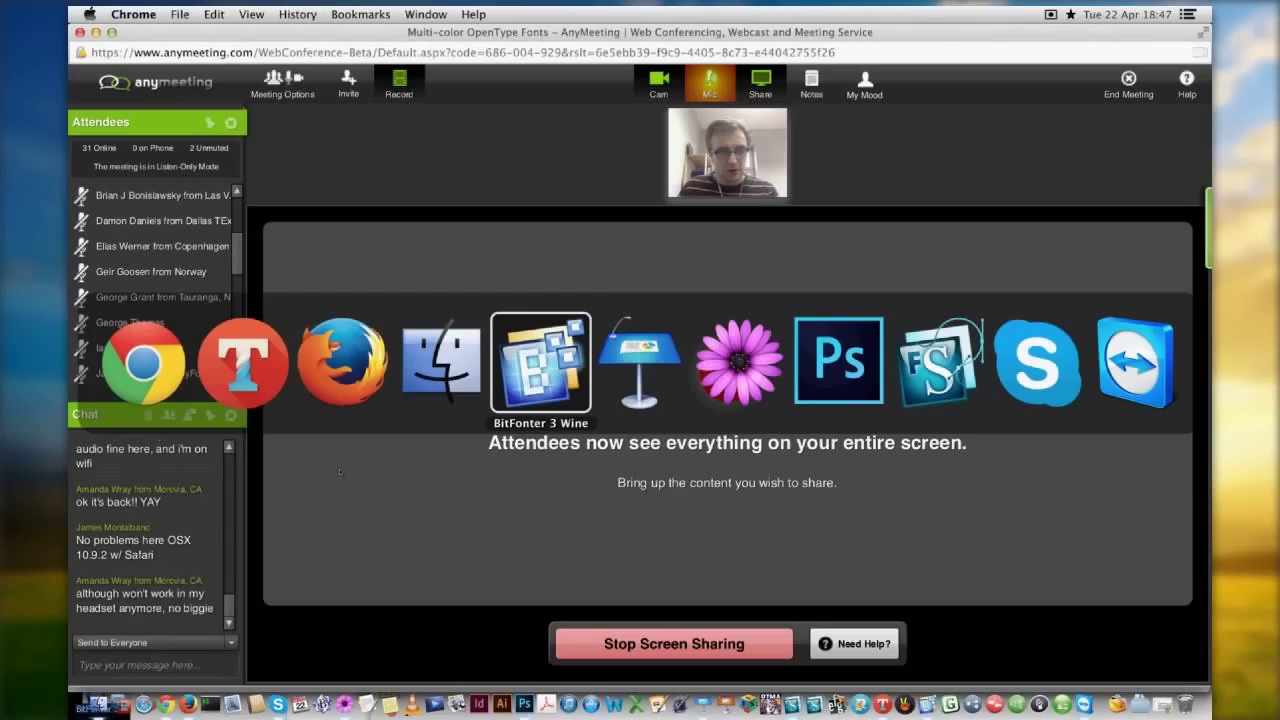
{"action": "key", "text": "super+shift+Tab"}
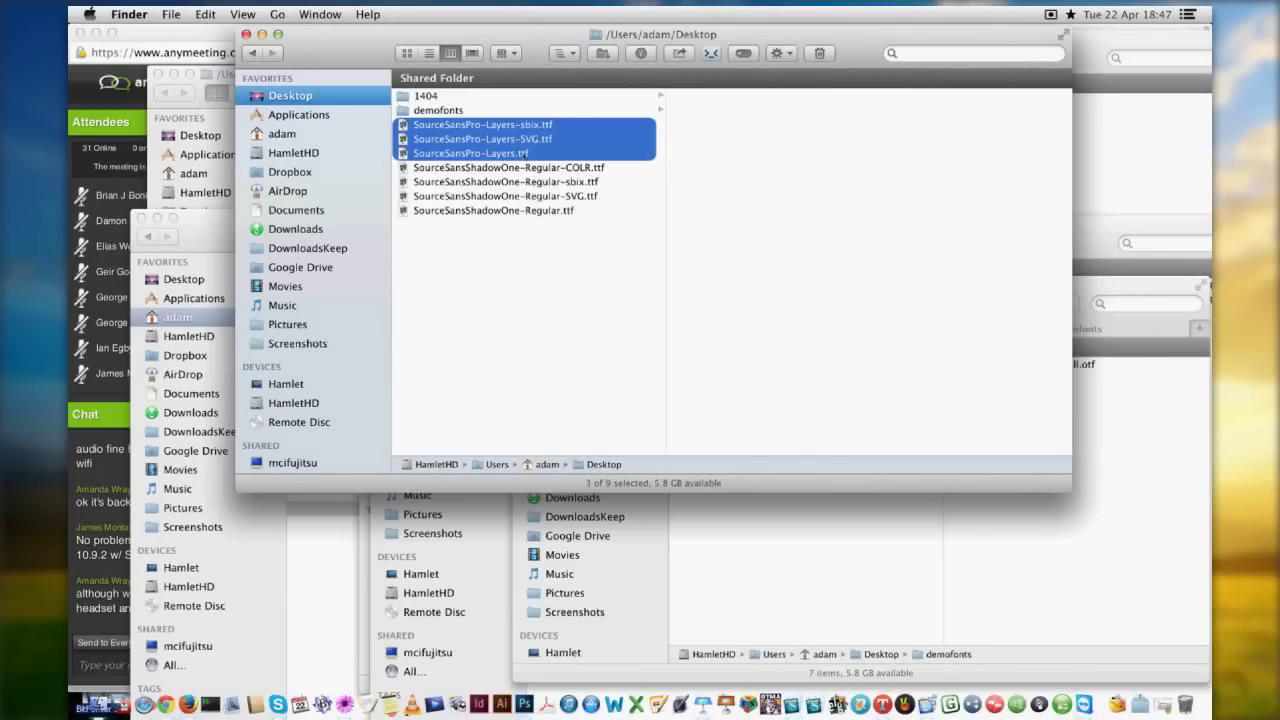
{"action": "left_click", "coordinate": [520, 139]}
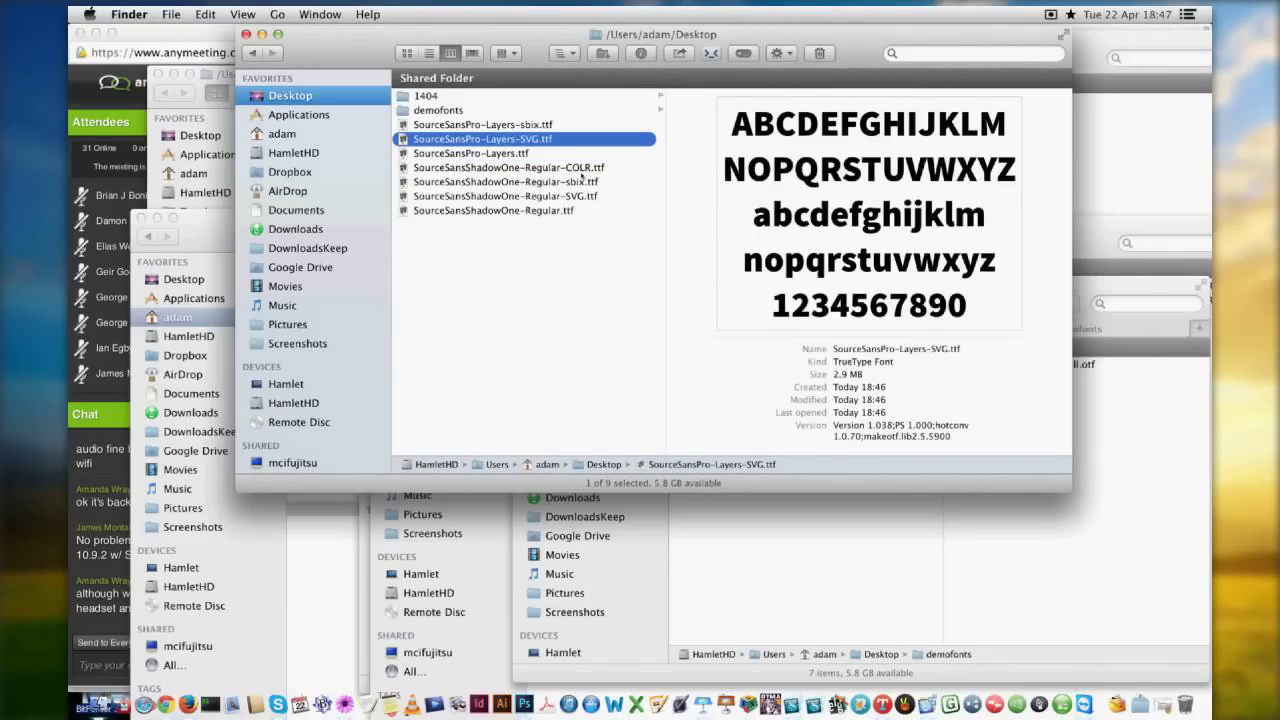
{"action": "key", "text": "Up"}
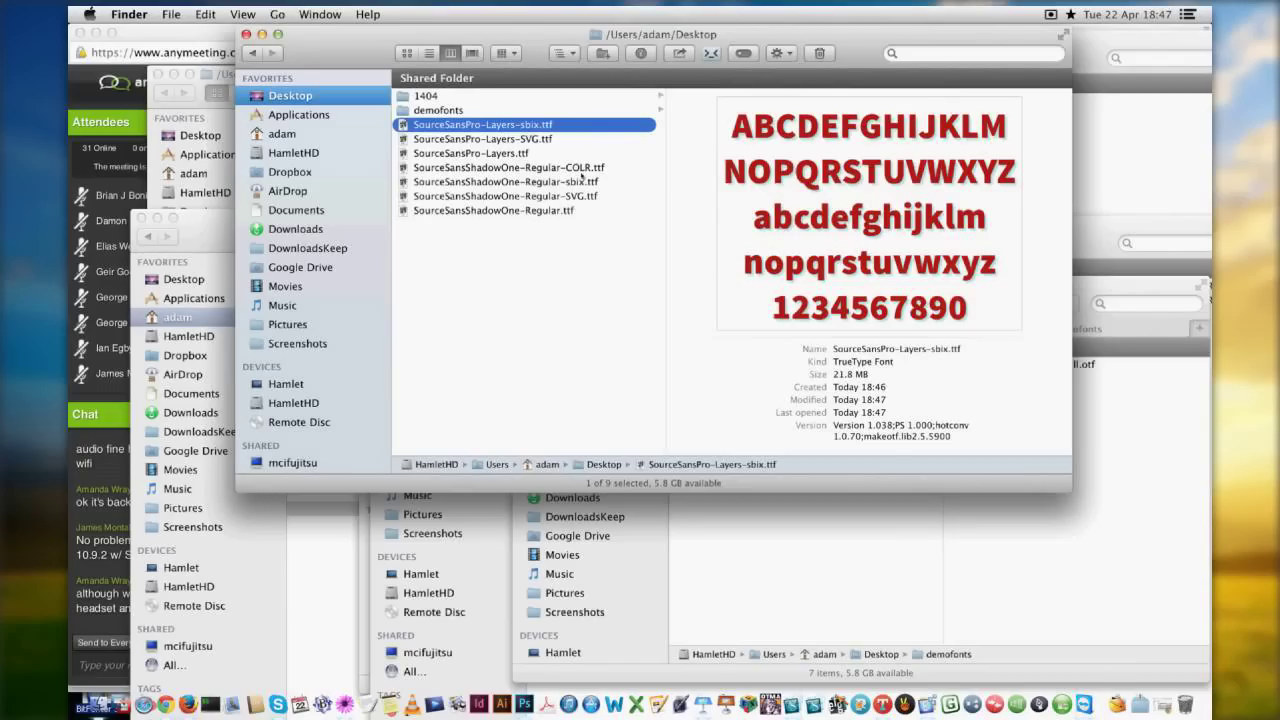
{"action": "key", "text": "space"}
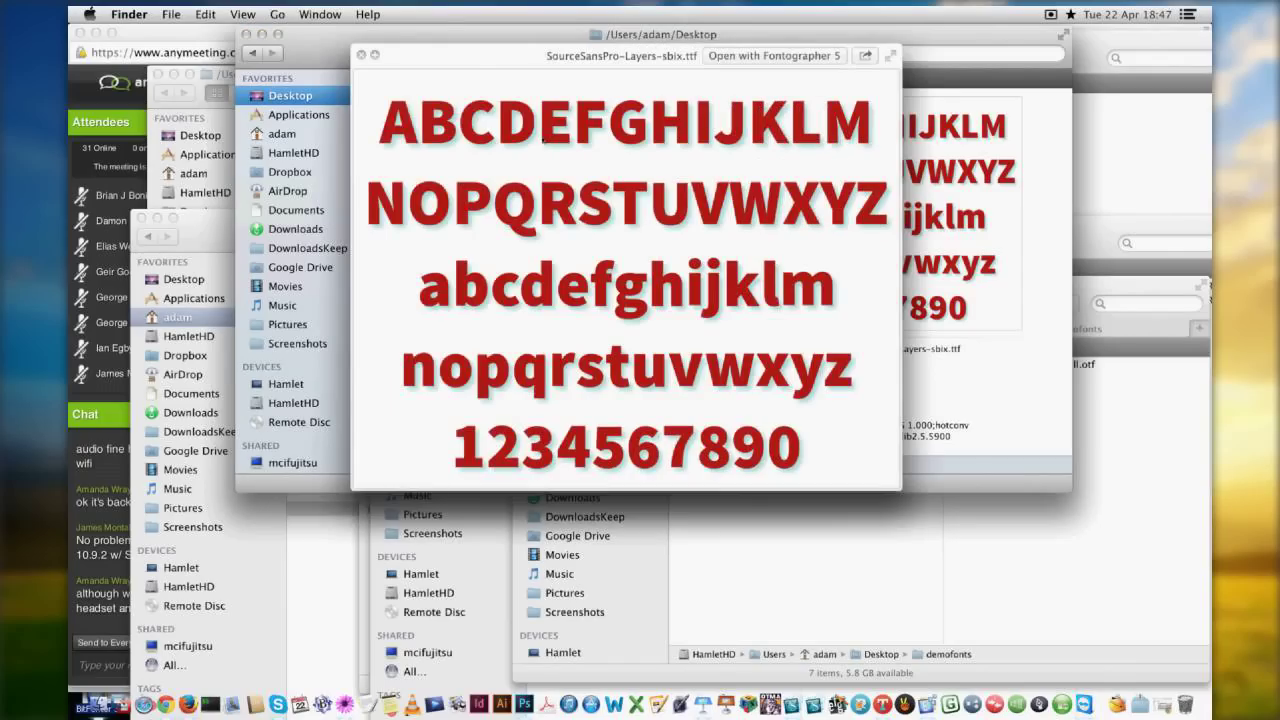
{"action": "key", "text": "space"}
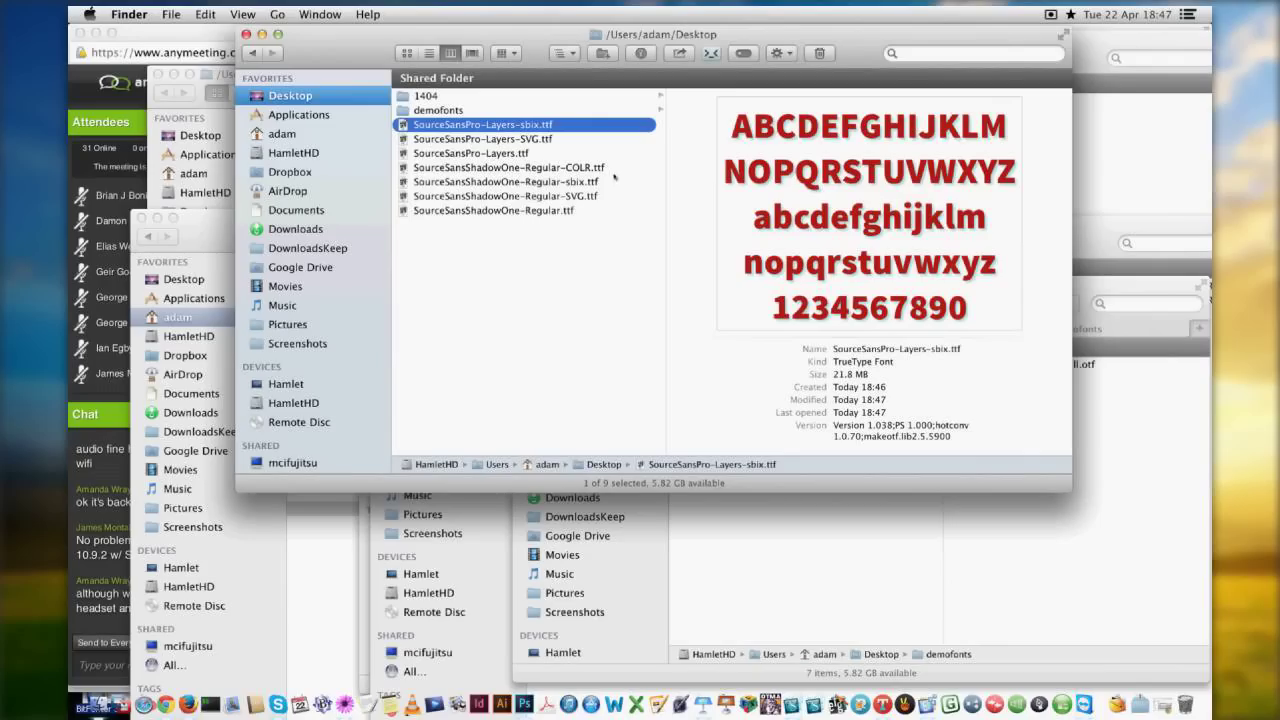
Switch back to TransType and view the pixels-per-em preference for generating Overlay Fonts, closing the preferences without saving.
{"action": "key", "text": "super+Tab"}
{"action": "key", "text": "super+Tab"}
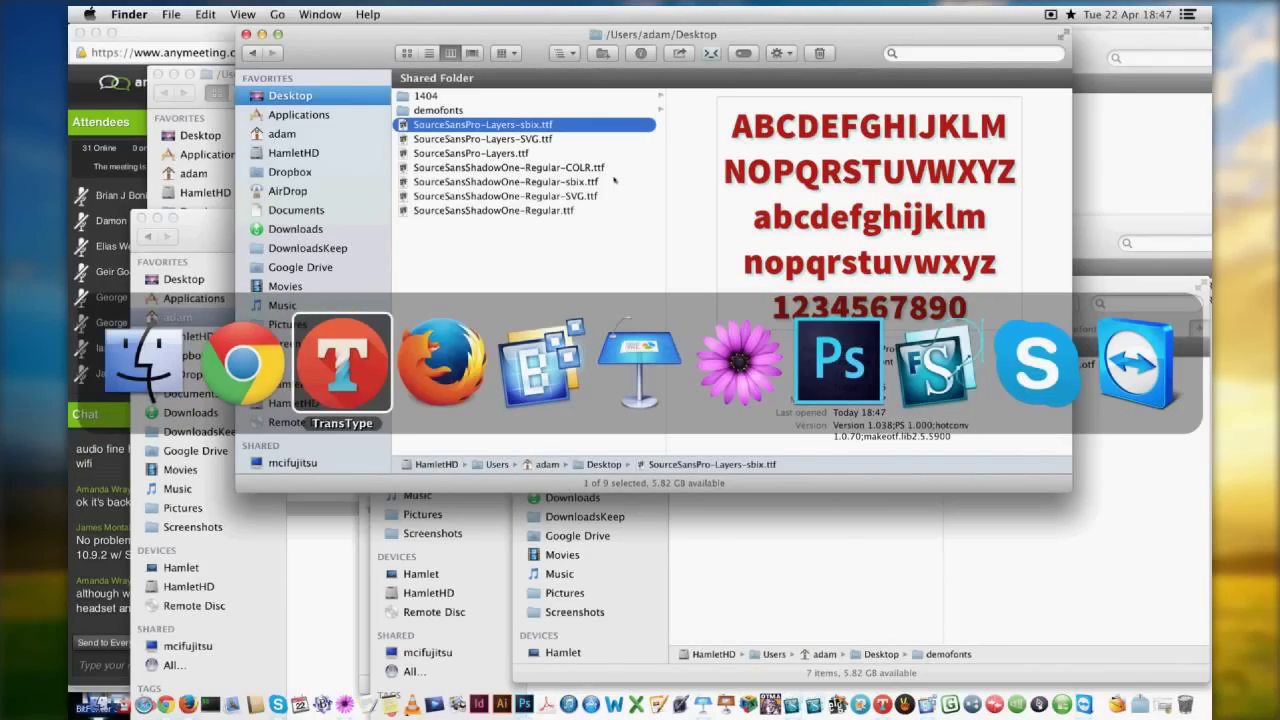
{"action": "left_click", "coordinate": [141, 14]}
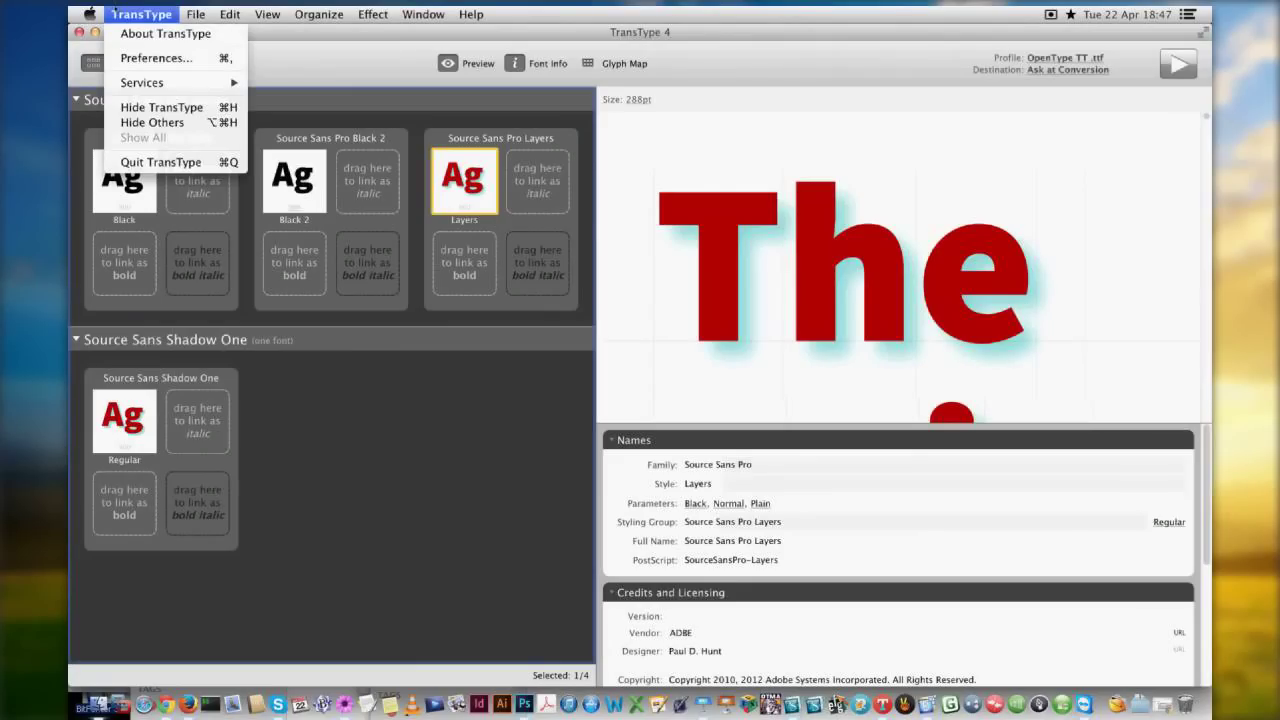
{"action": "left_click", "coordinate": [259, 102]}
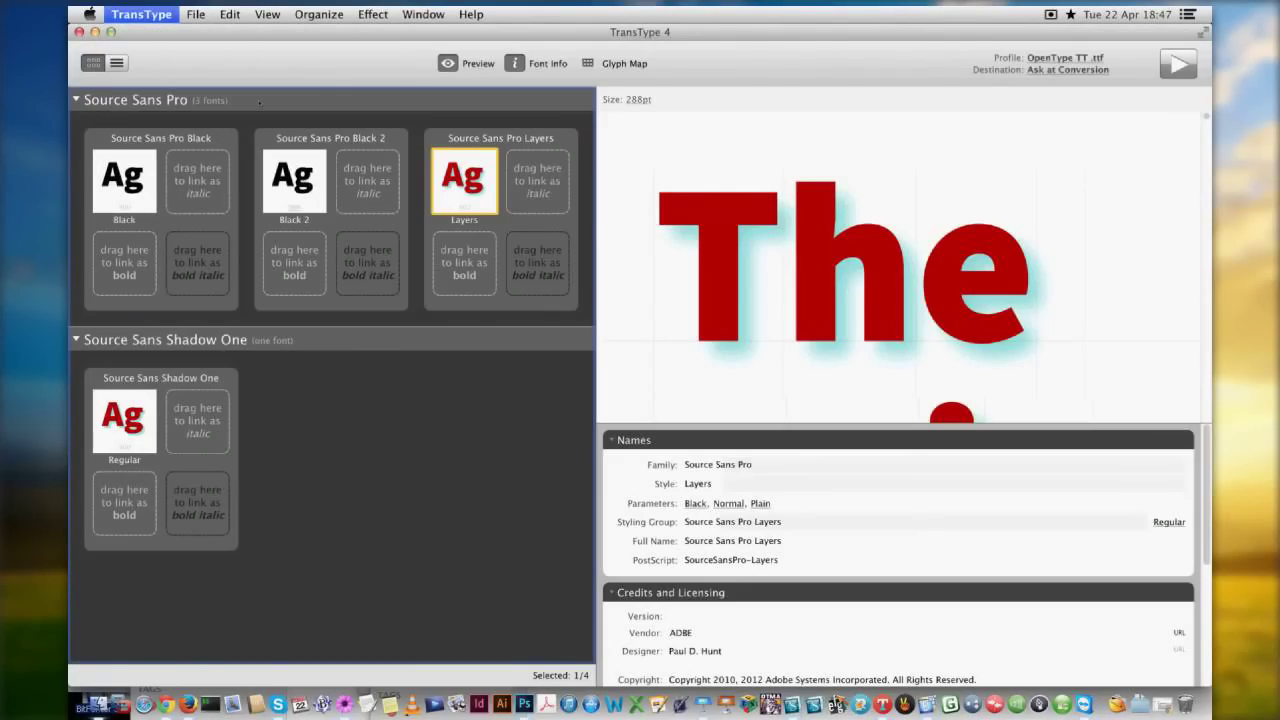
{"action": "key", "text": "super+comma"}
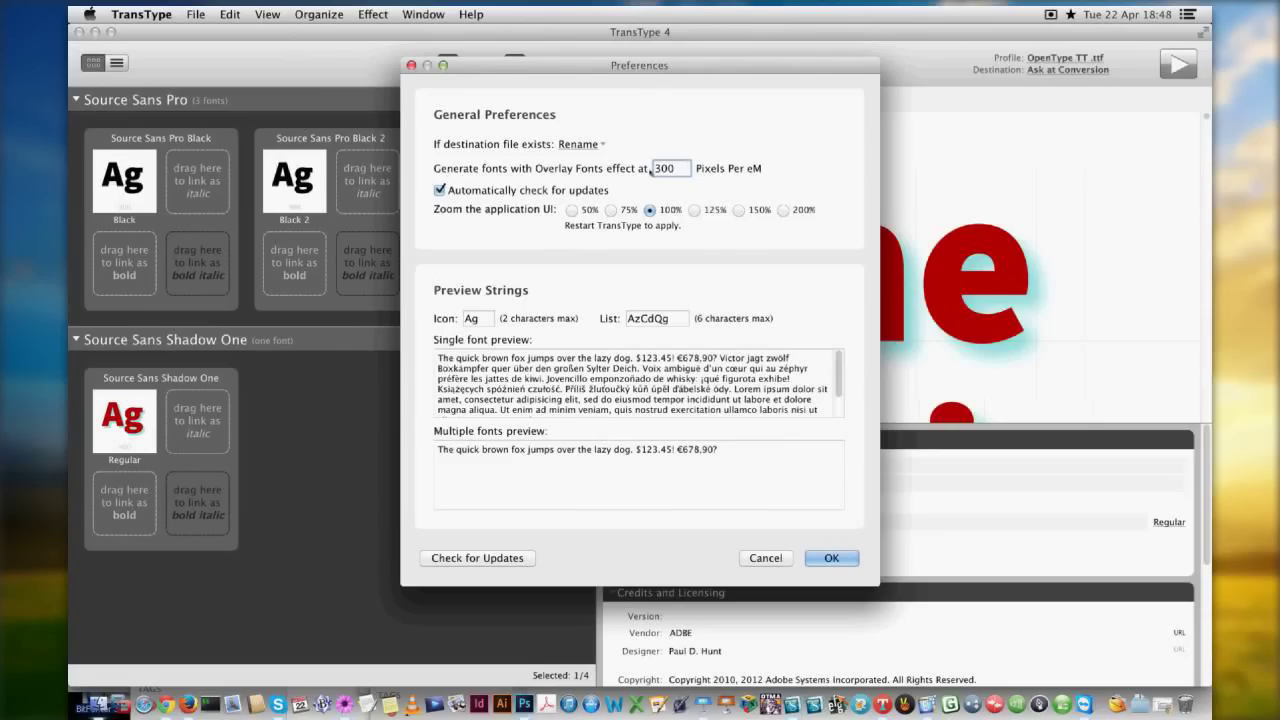
{"action": "left_click", "coordinate": [767, 558]}
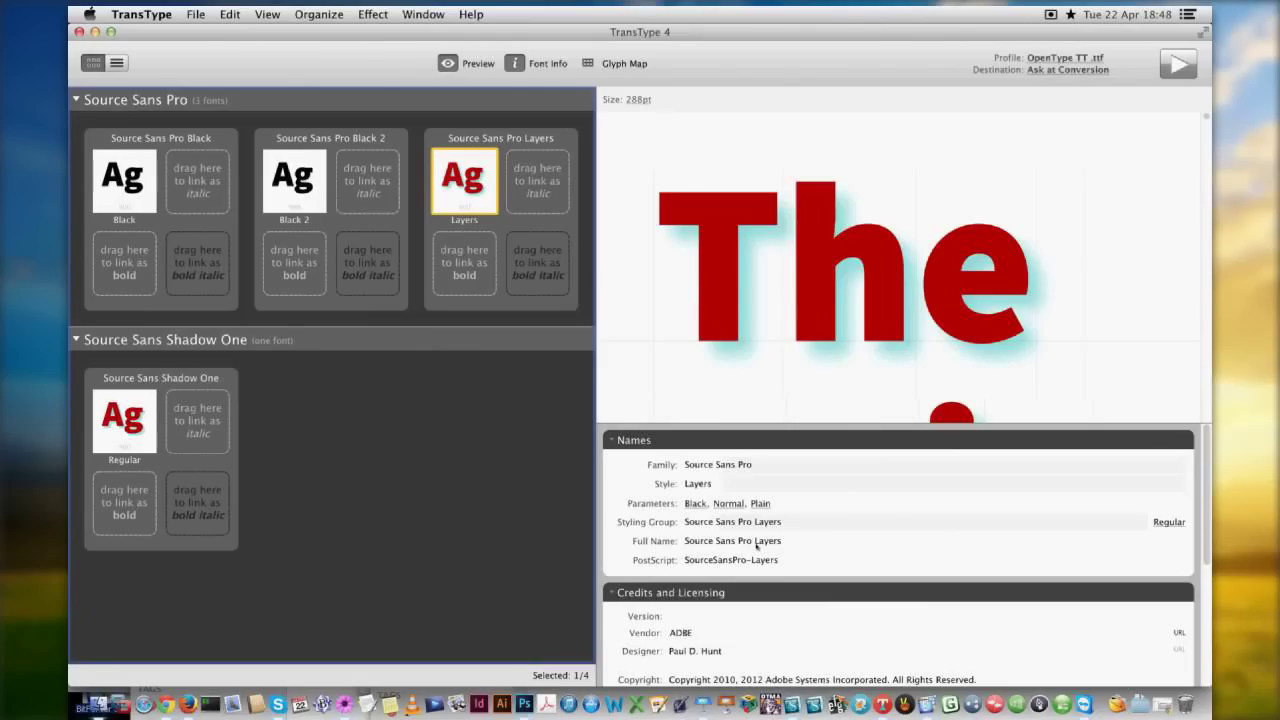
Switch to Finder and inspect SourceSansShadowOne-Regular-sbix.ttf in an enlarged preview and its file details.
{"action": "key", "text": "super+Tab"}
{"action": "key", "text": "super+Tab"}
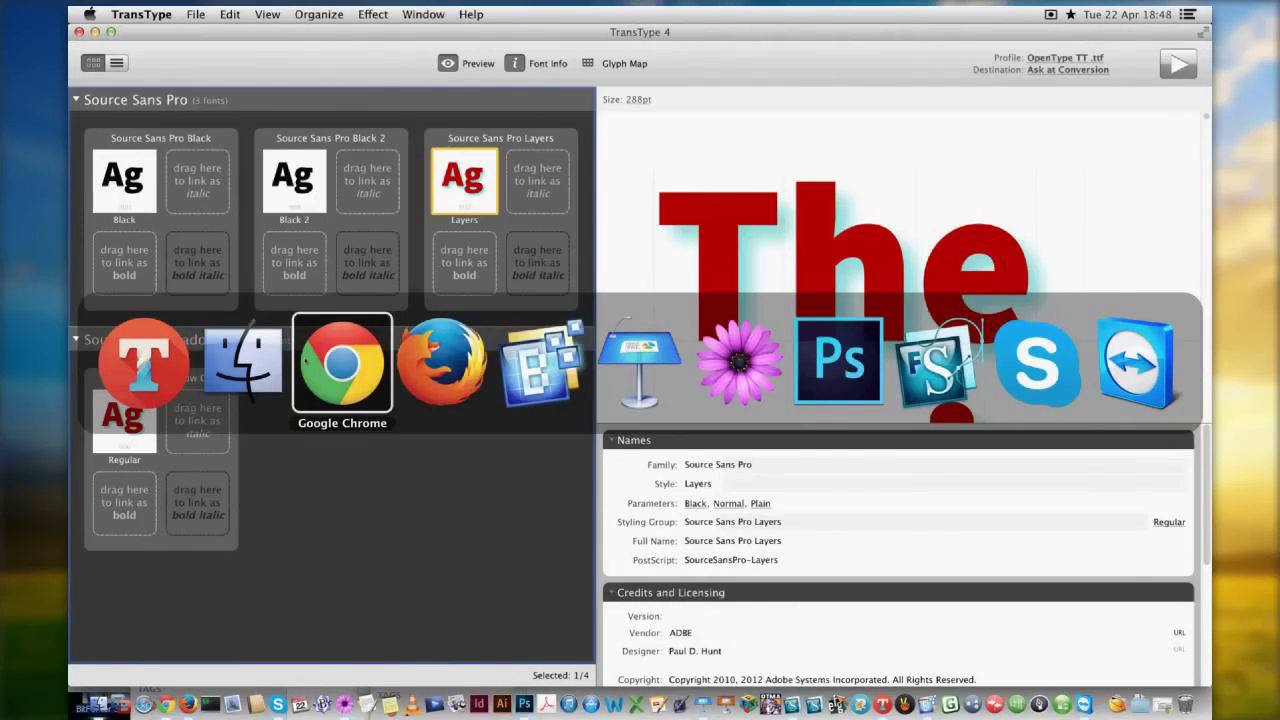
{"action": "key", "text": "super+shift+Tab"}
{"action": "key", "text": "Down"}
{"action": "key", "text": "Down"}
{"action": "key", "text": "Down"}
{"action": "key", "text": "Down"}
{"action": "key", "text": "space"}
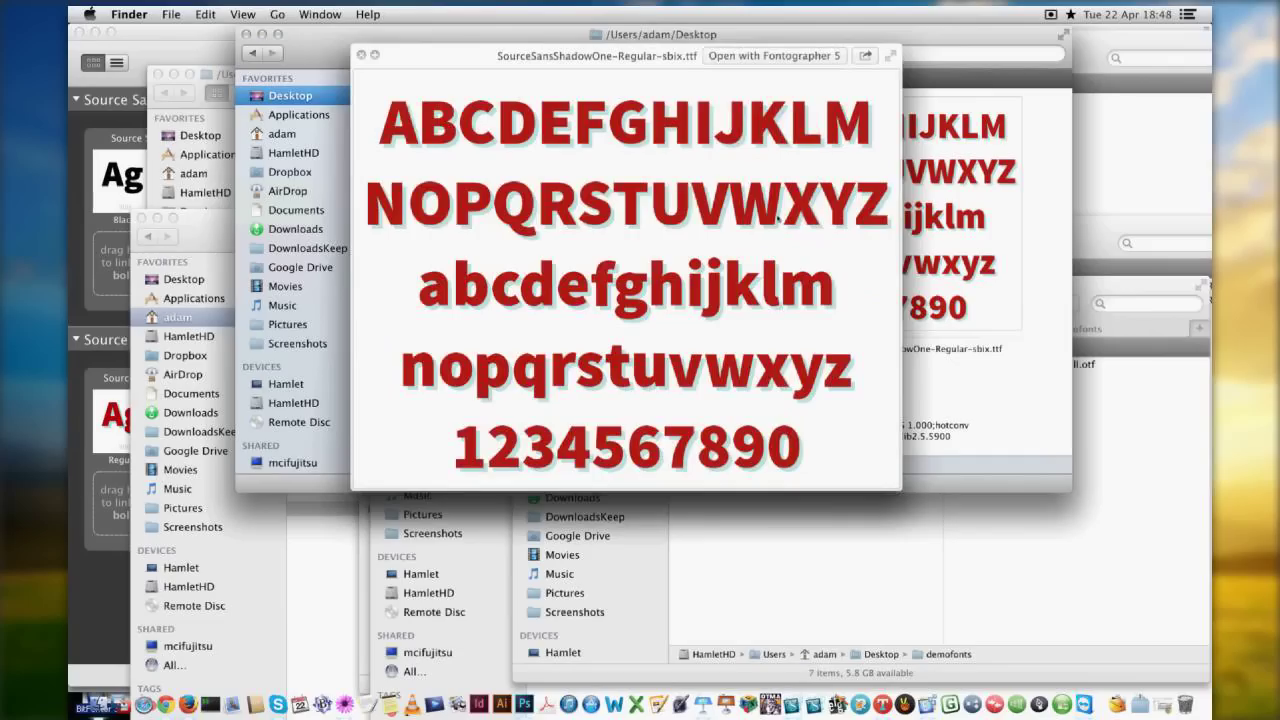
{"action": "key", "text": "space"}
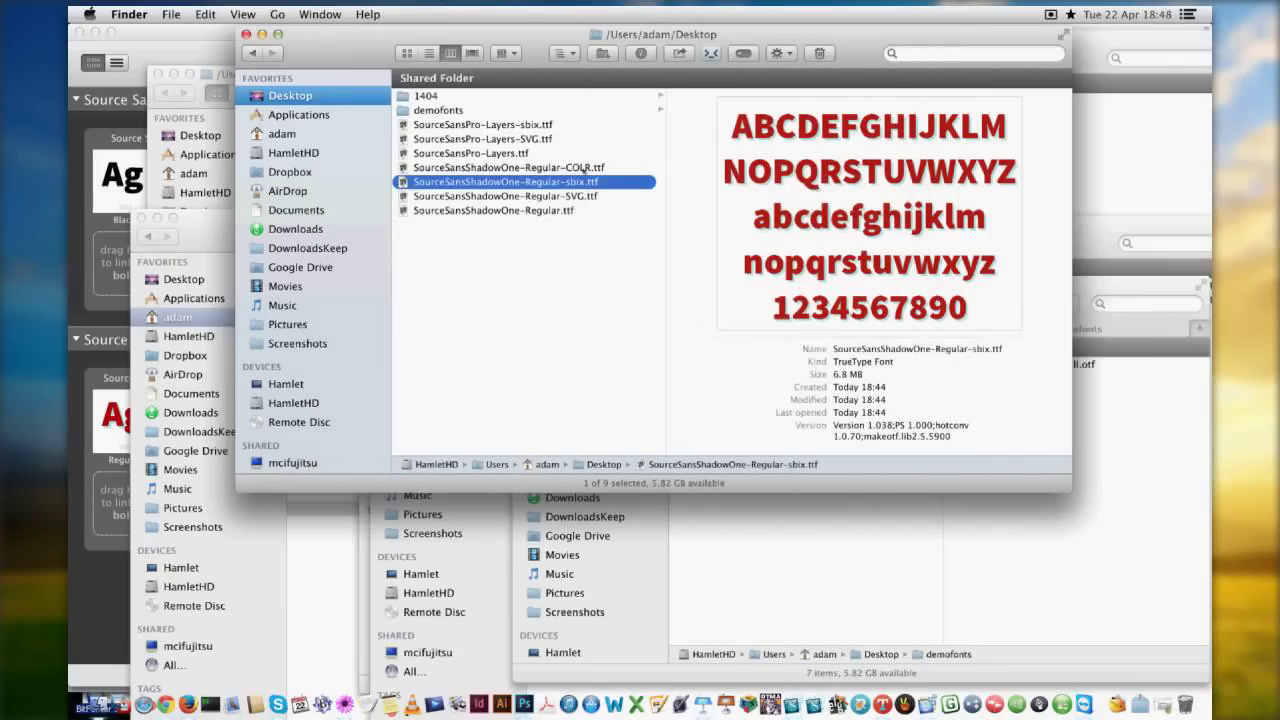
{"action": "left_click", "coordinate": [583, 170]}
{"action": "left_click", "coordinate": [583, 181]}
Switch to TransType, select all four fonts, quit the application and relaunch it with an empty workspace.
{"action": "key", "text": "super+Tab"}
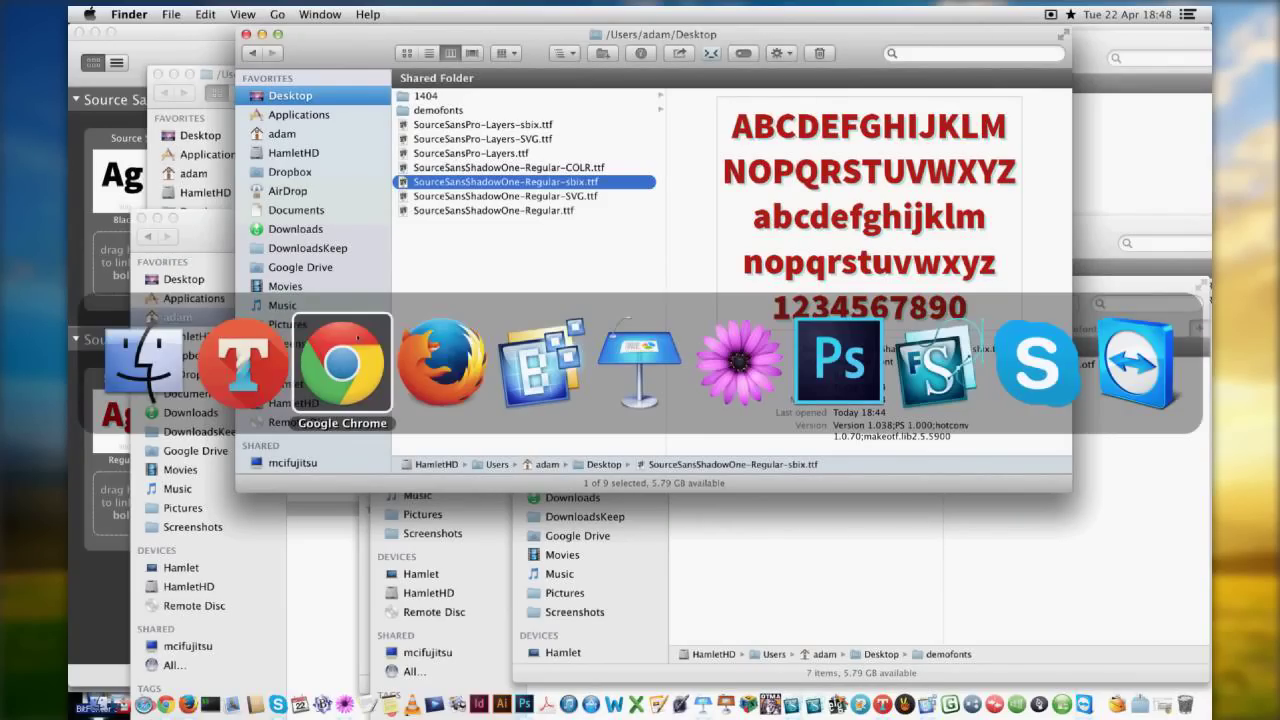
{"action": "key", "text": "super+shift+Tab"}
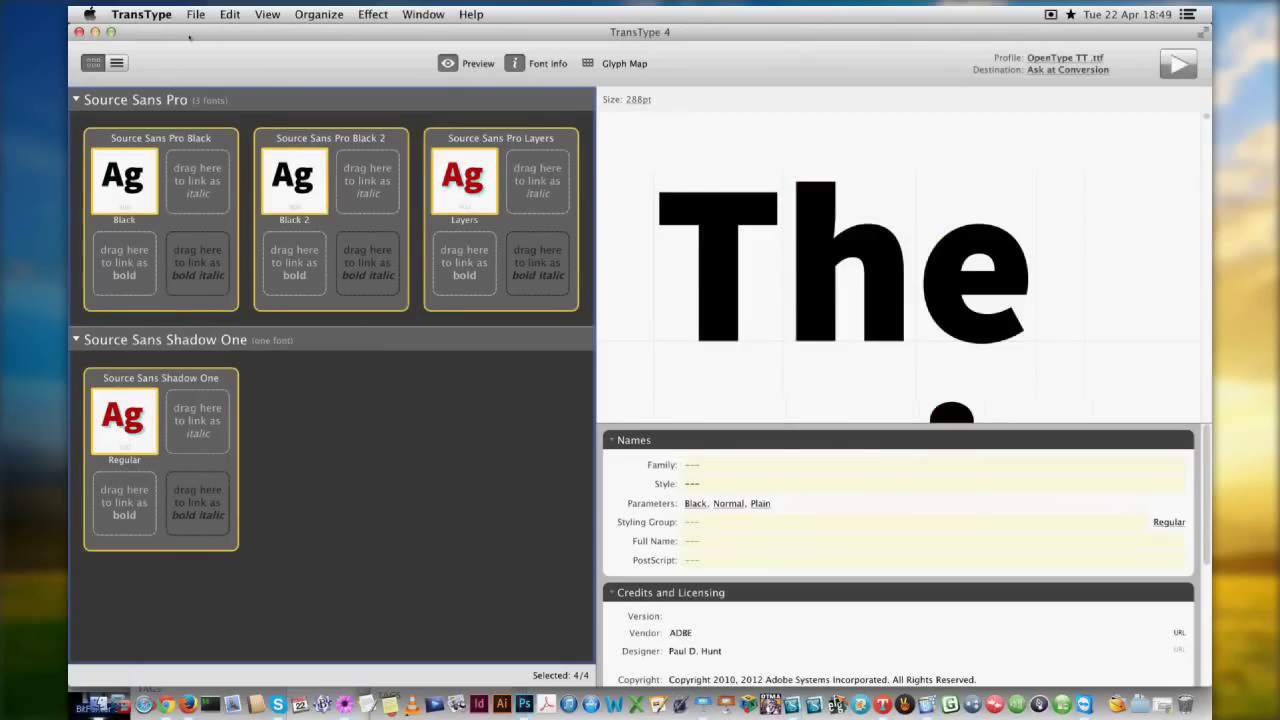
{"action": "left_click", "coordinate": [141, 14]}
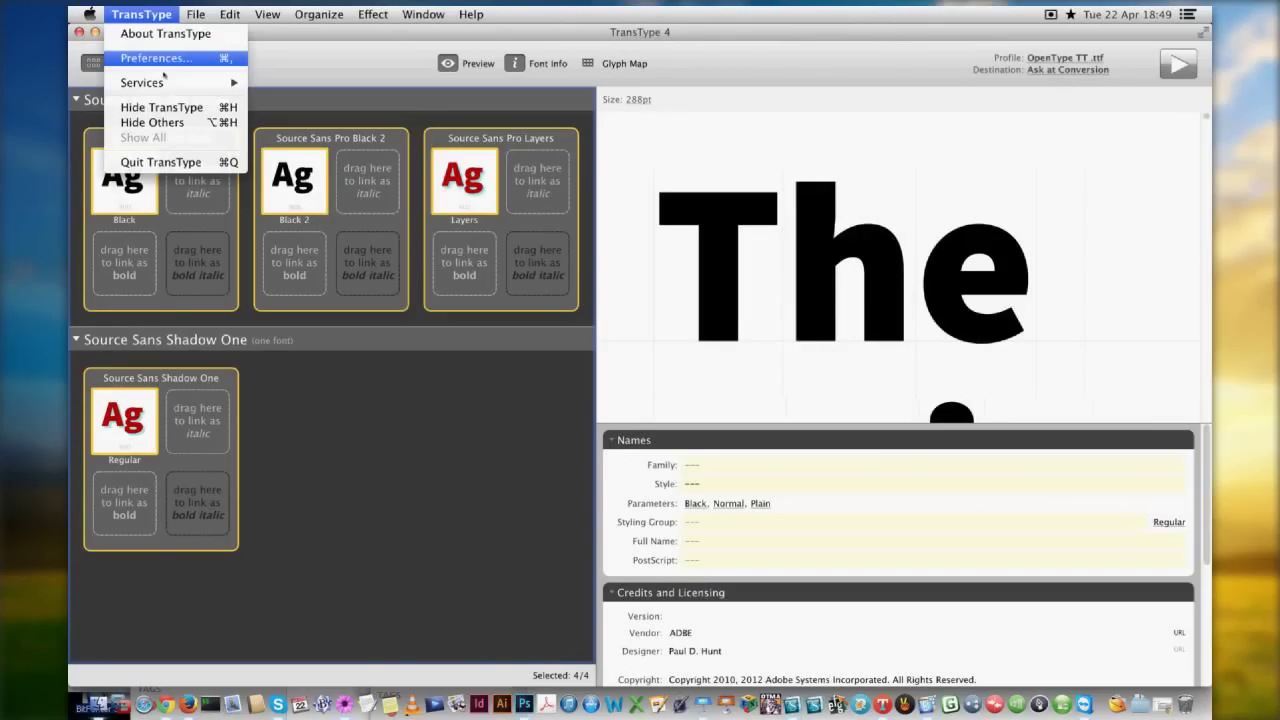
{"action": "left_click", "coordinate": [161, 107]}
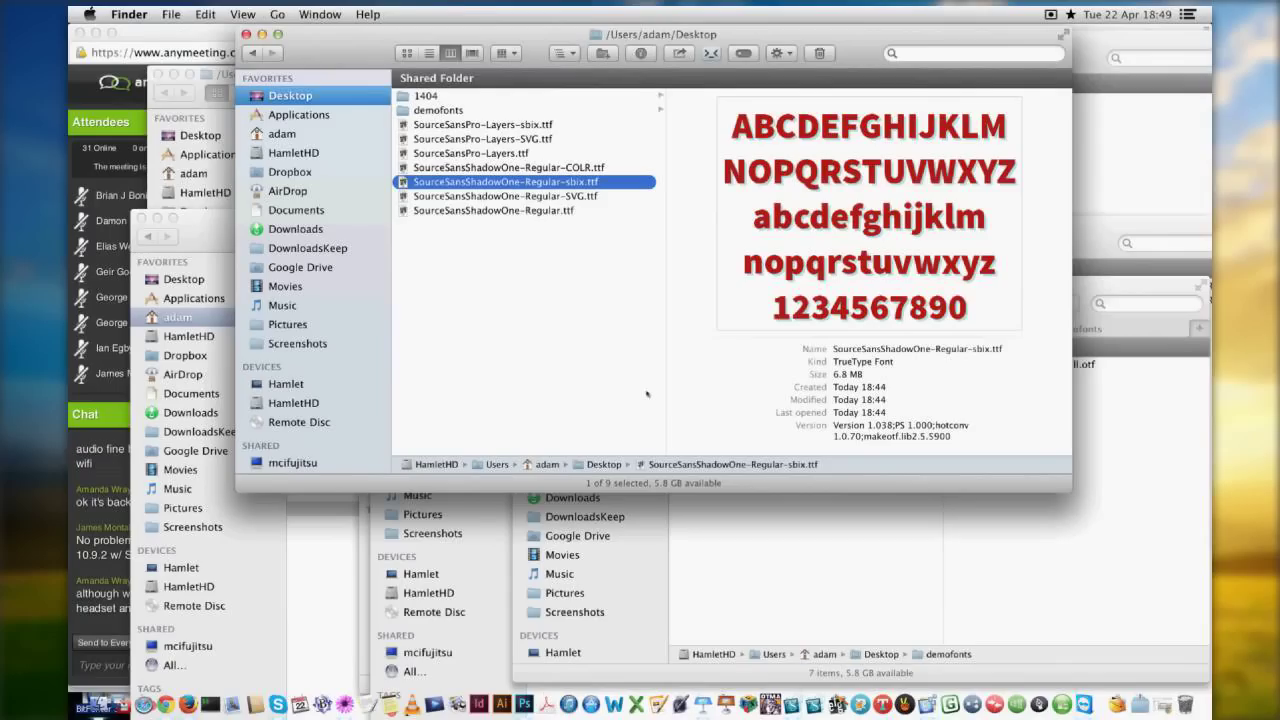
{"action": "left_click", "coordinate": [883, 703]}
Switch to BitFonter.
{"action": "mouse_move", "coordinate": [932, 692]}
{"action": "left_mouse_down"}
{"action": "mouse_move", "coordinate": [95, 697]}
{"action": "mouse_move", "coordinate": [920, 690]}
{"action": "left_mouse_up"}
{"action": "left_click", "coordinate": [920, 690]}
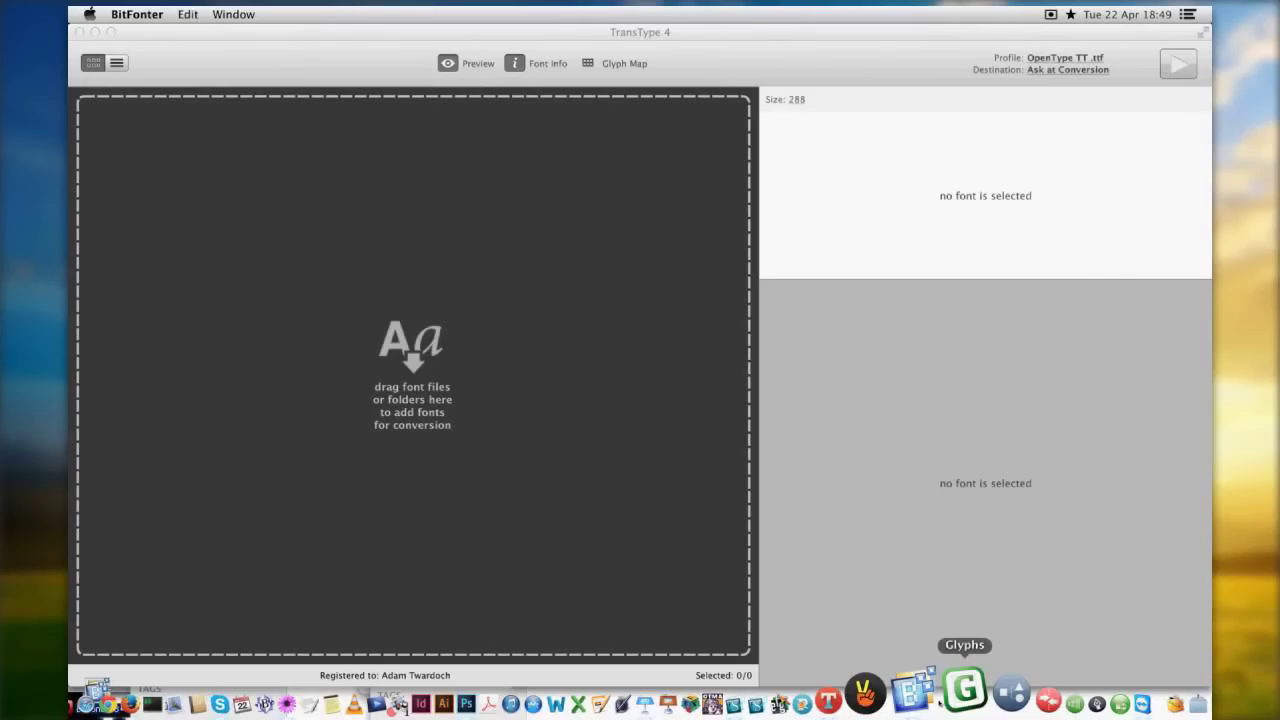
Quit and relaunch BitFonter, and reposition and enlarge its main window.
{"action": "left_click", "coordinate": [136, 14]}
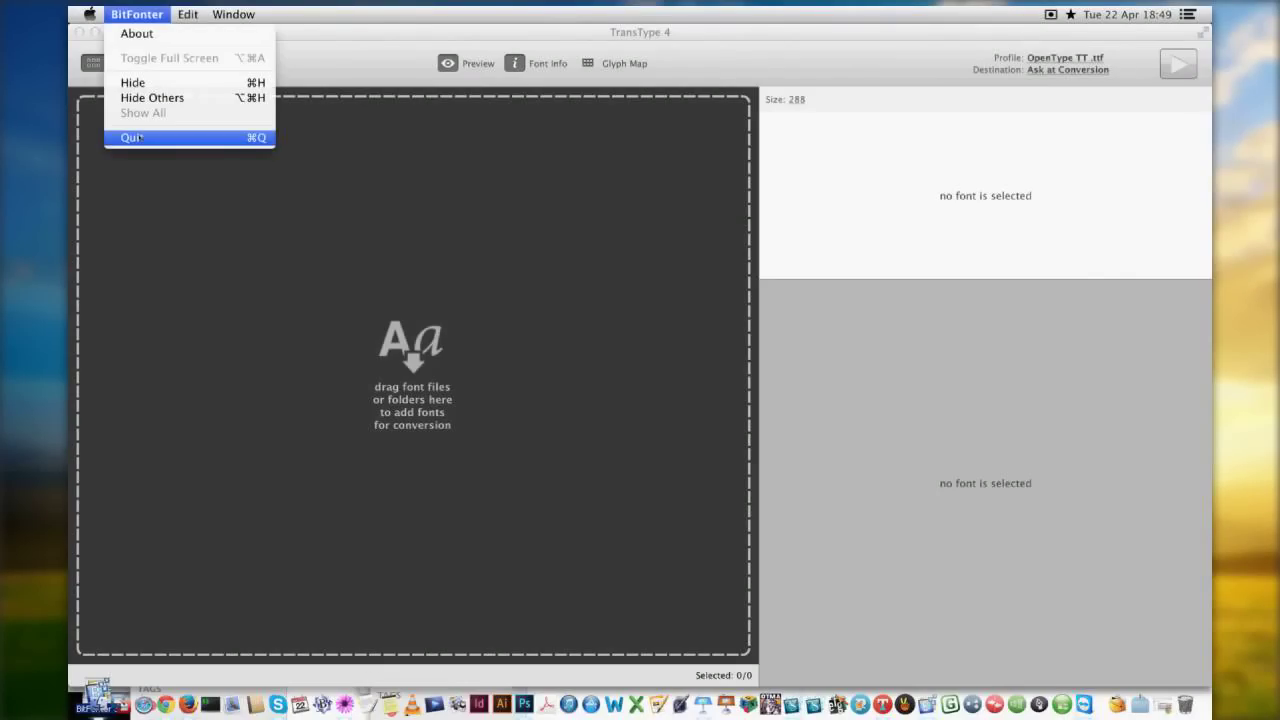
{"action": "left_click", "coordinate": [131, 137]}
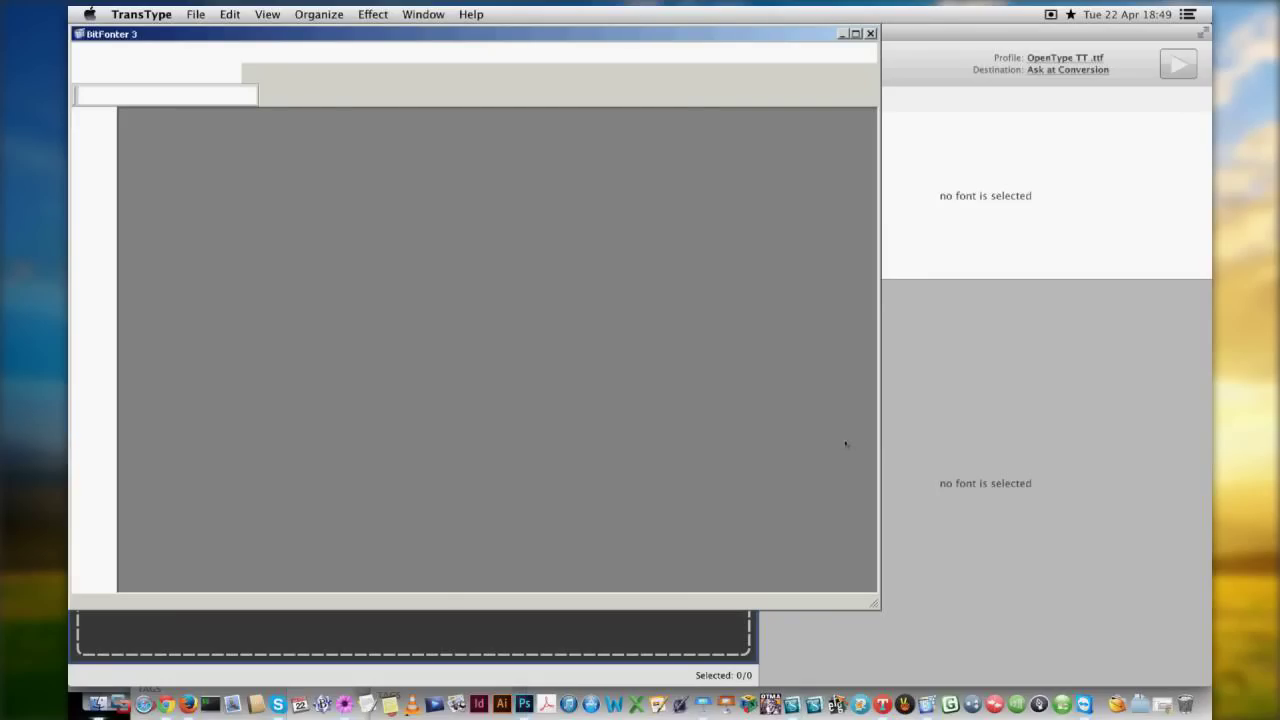
{"action": "key", "text": "Return"}
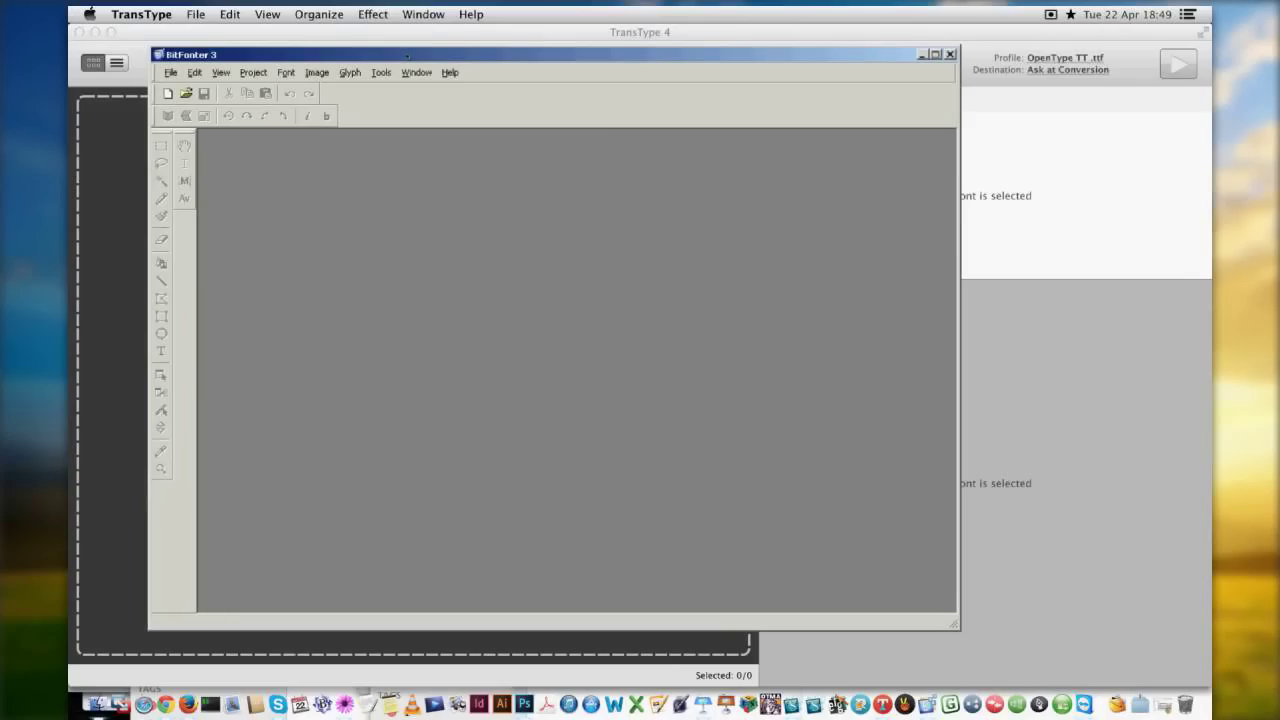
{"action": "left_click_drag", "start_coordinate": [407, 56], "coordinate": [358, 39]}
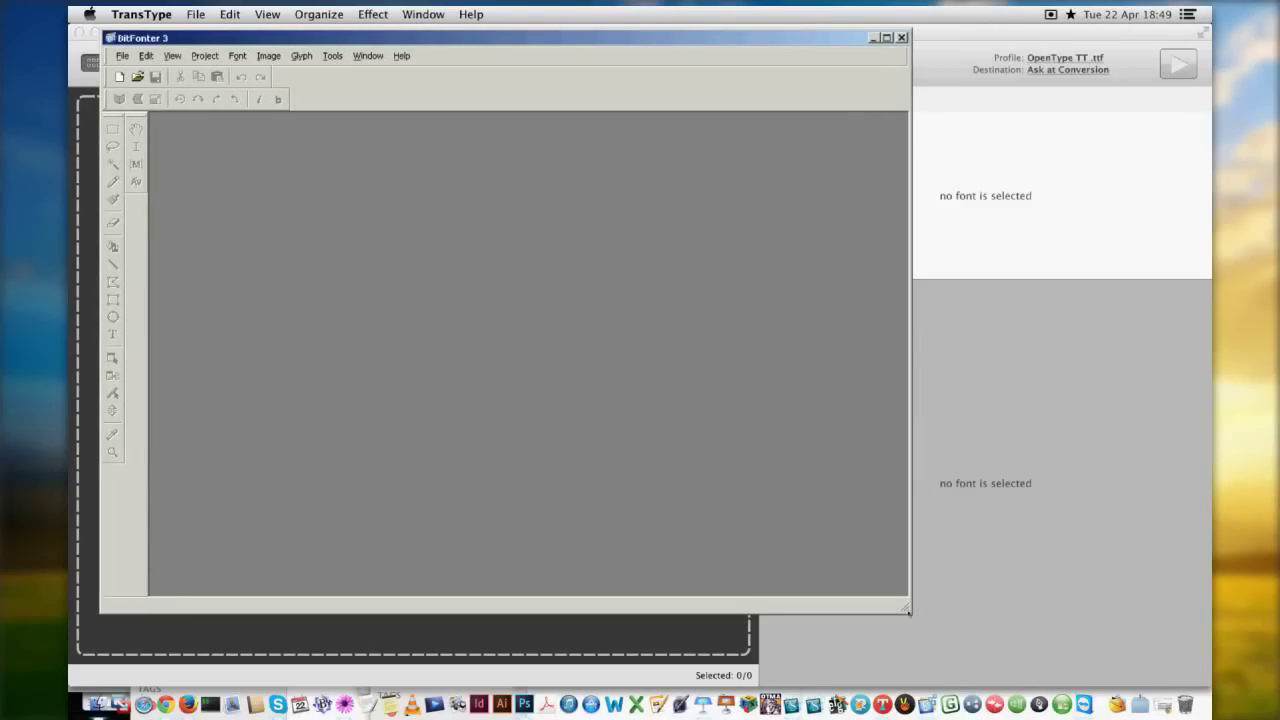
{"action": "left_click_drag", "start_coordinate": [908, 611], "coordinate": [1110, 655]}
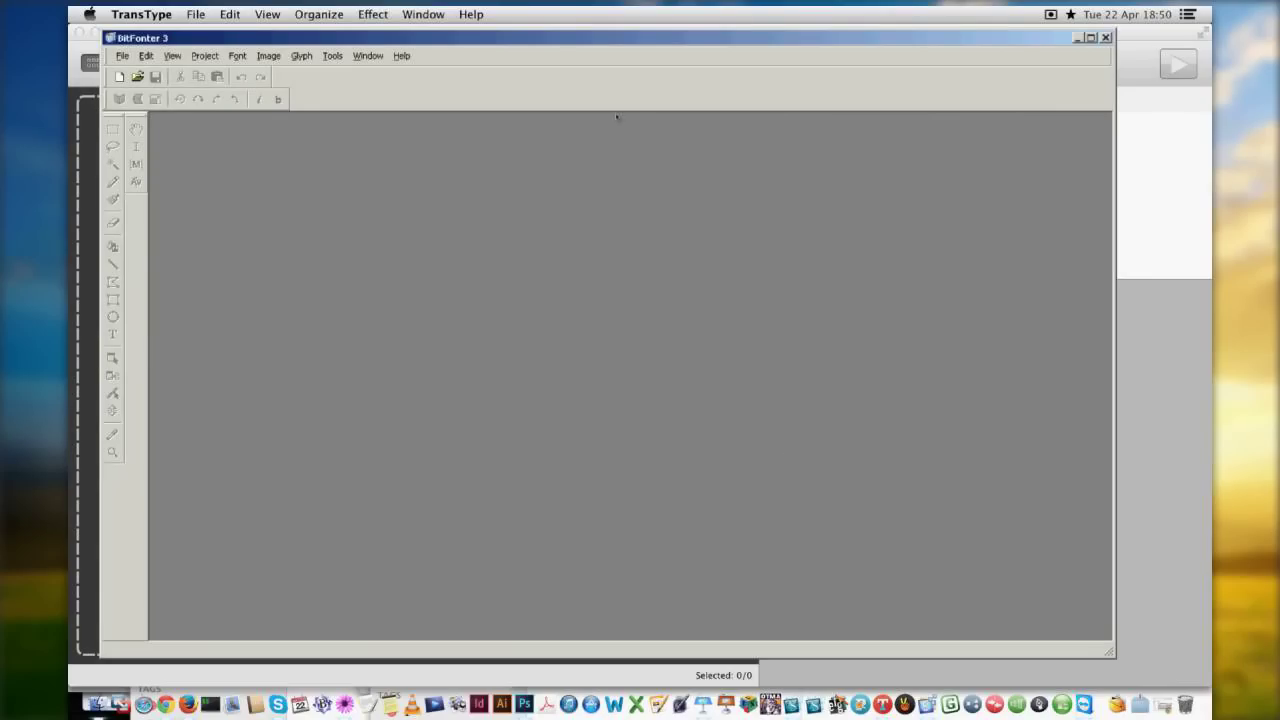
{"action": "left_click_drag", "start_coordinate": [603, 38], "coordinate": [612, 40]}
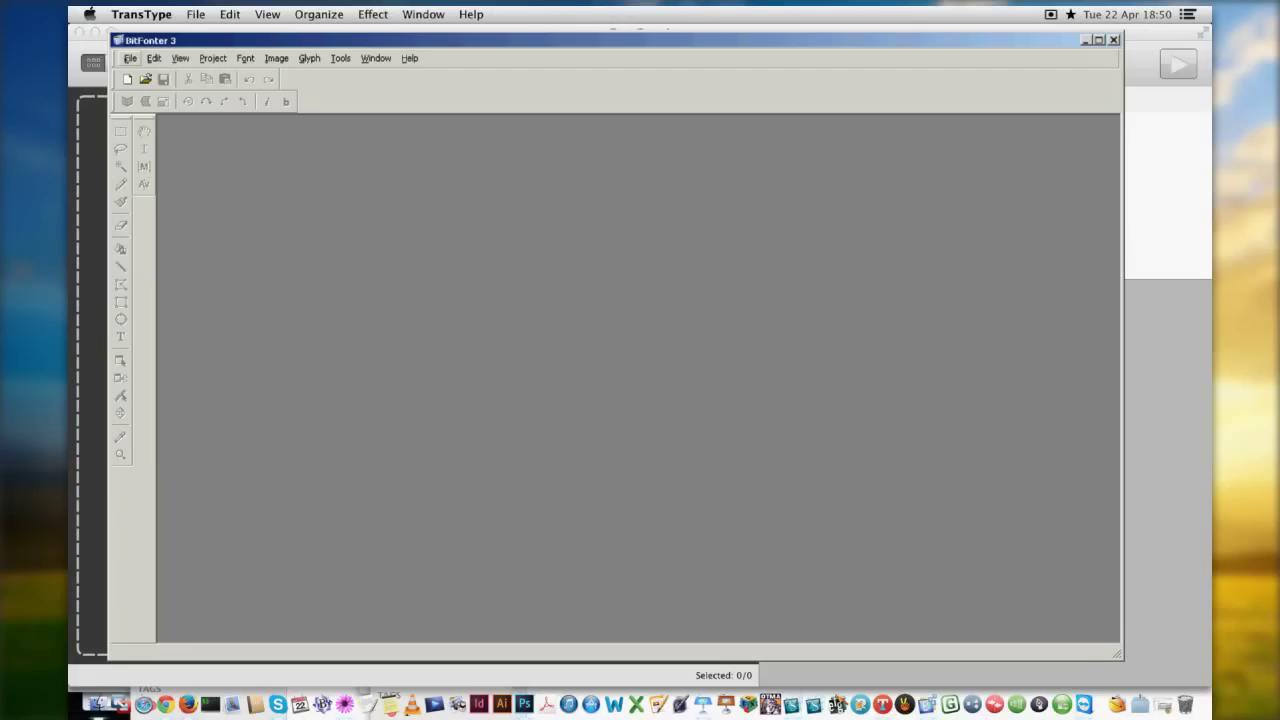
Open the installed font Liberation Sans at 200 pt and 72 resolution in Color mode with Millions (32 bits) colors.
{"action": "left_click", "coordinate": [130, 58]}
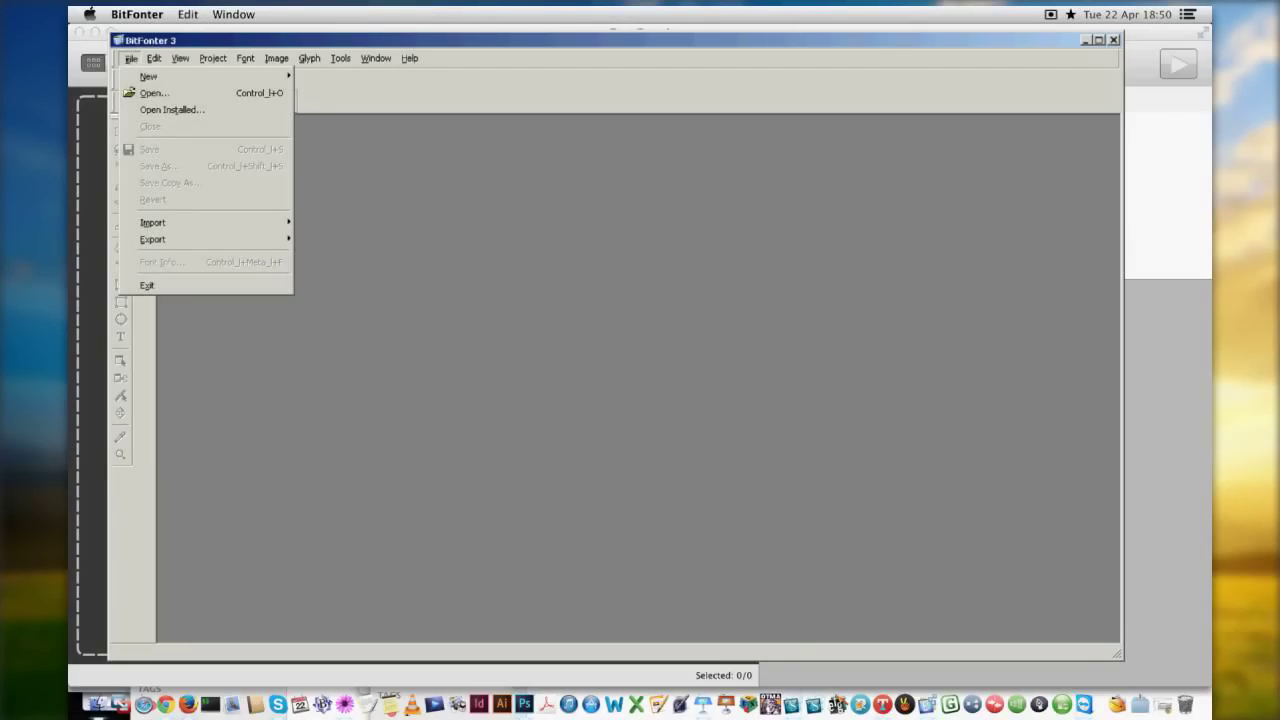
{"action": "left_click", "coordinate": [172, 110]}
{"action": "left_click", "coordinate": [484, 300]}
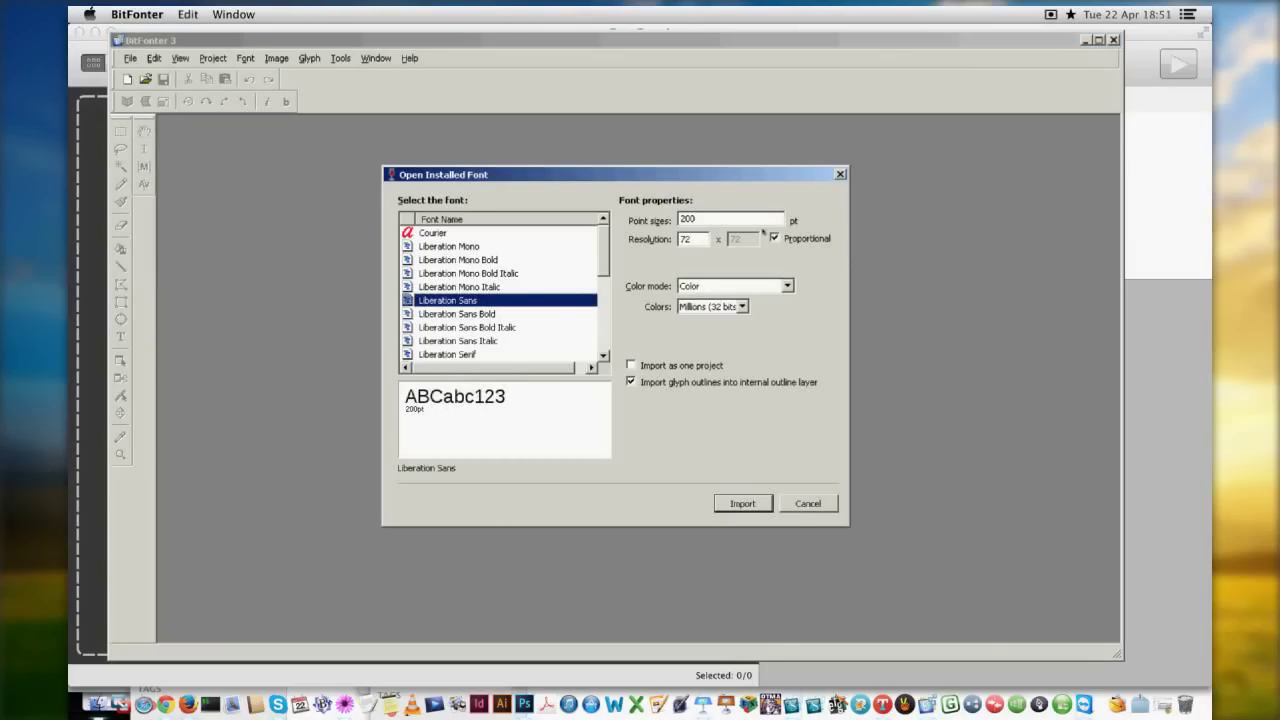
{"action": "left_click", "coordinate": [786, 287]}
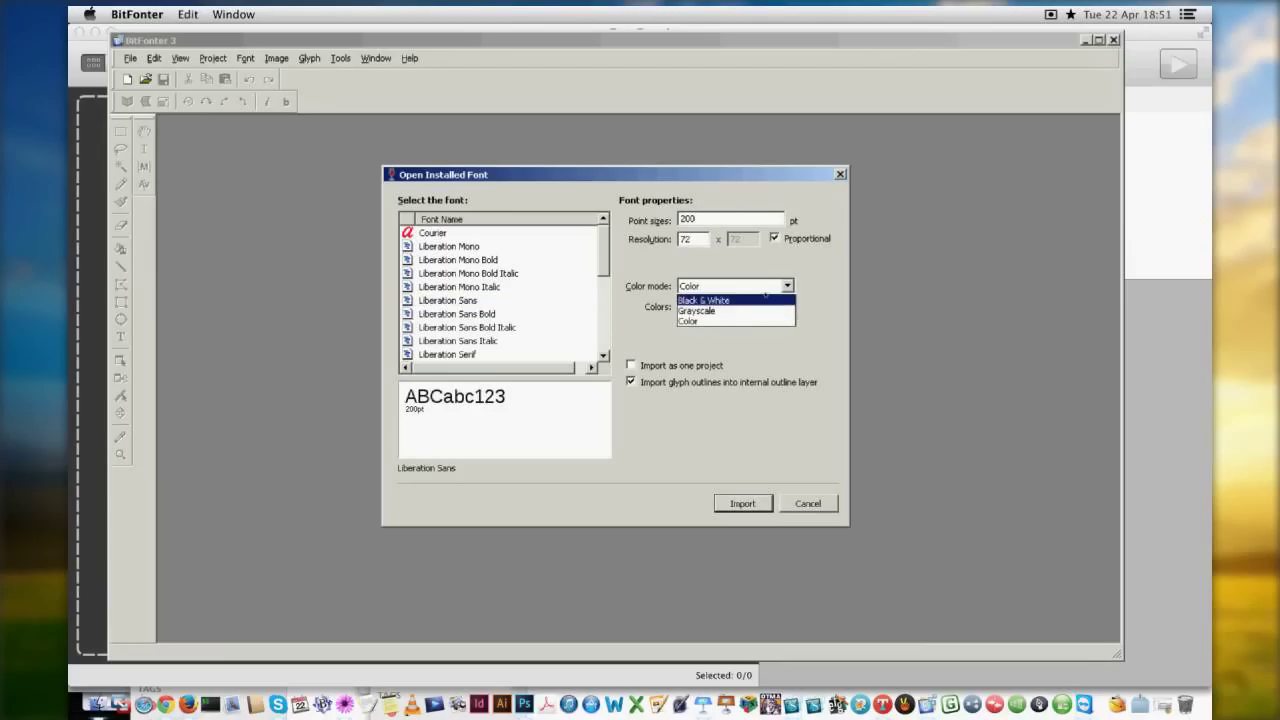
{"action": "left_click", "coordinate": [757, 322]}
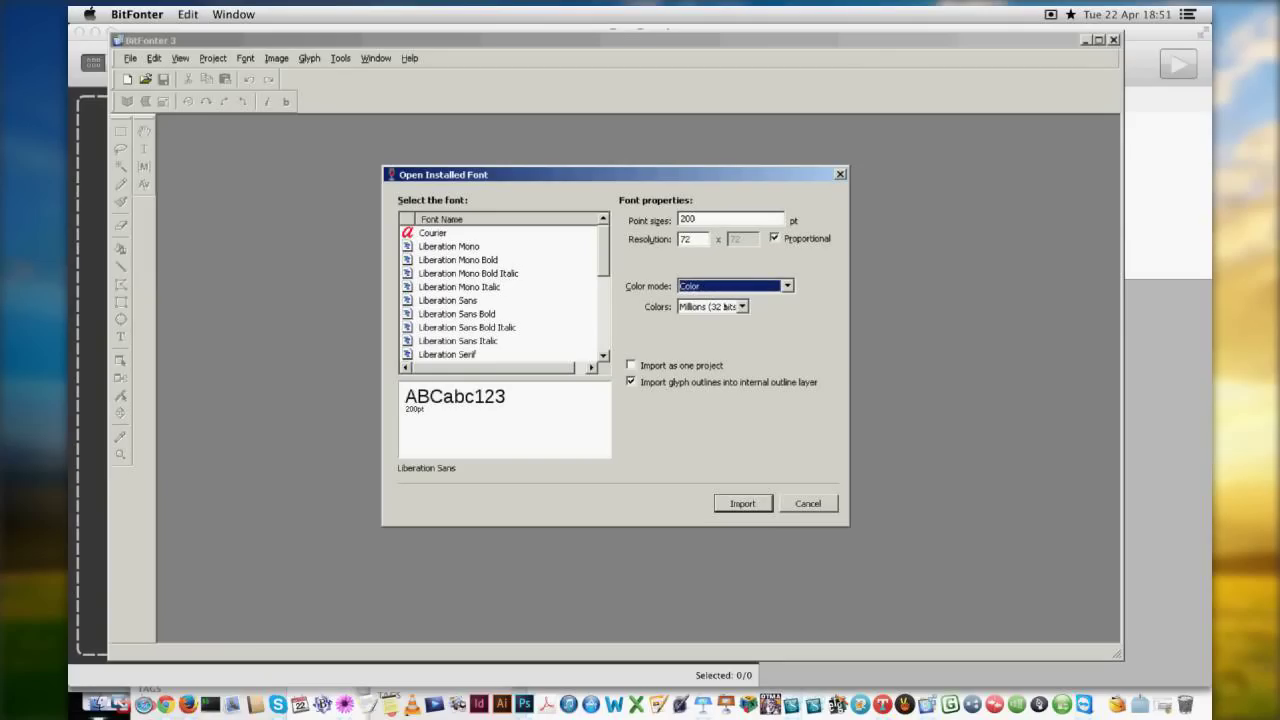
{"action": "left_click", "coordinate": [729, 307]}
{"action": "left_click", "coordinate": [720, 365]}
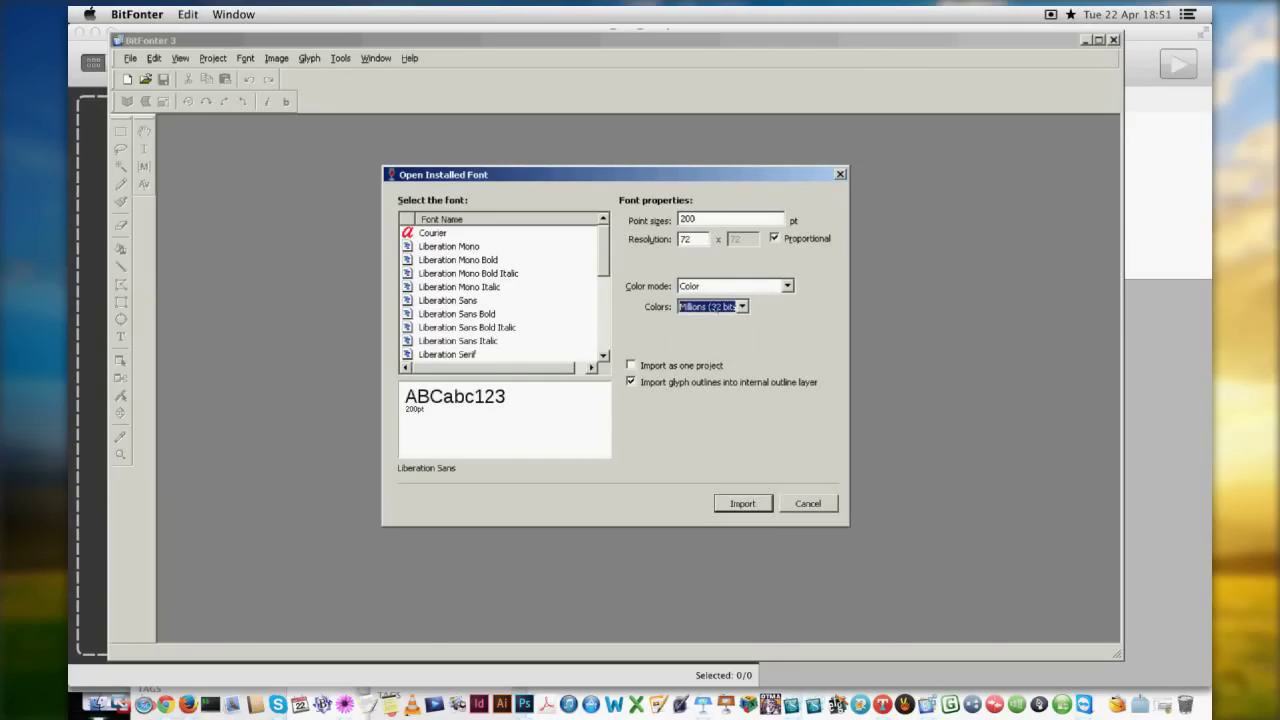
{"action": "left_click", "coordinate": [705, 219]}
{"action": "double_click", "coordinate": [705, 219]}
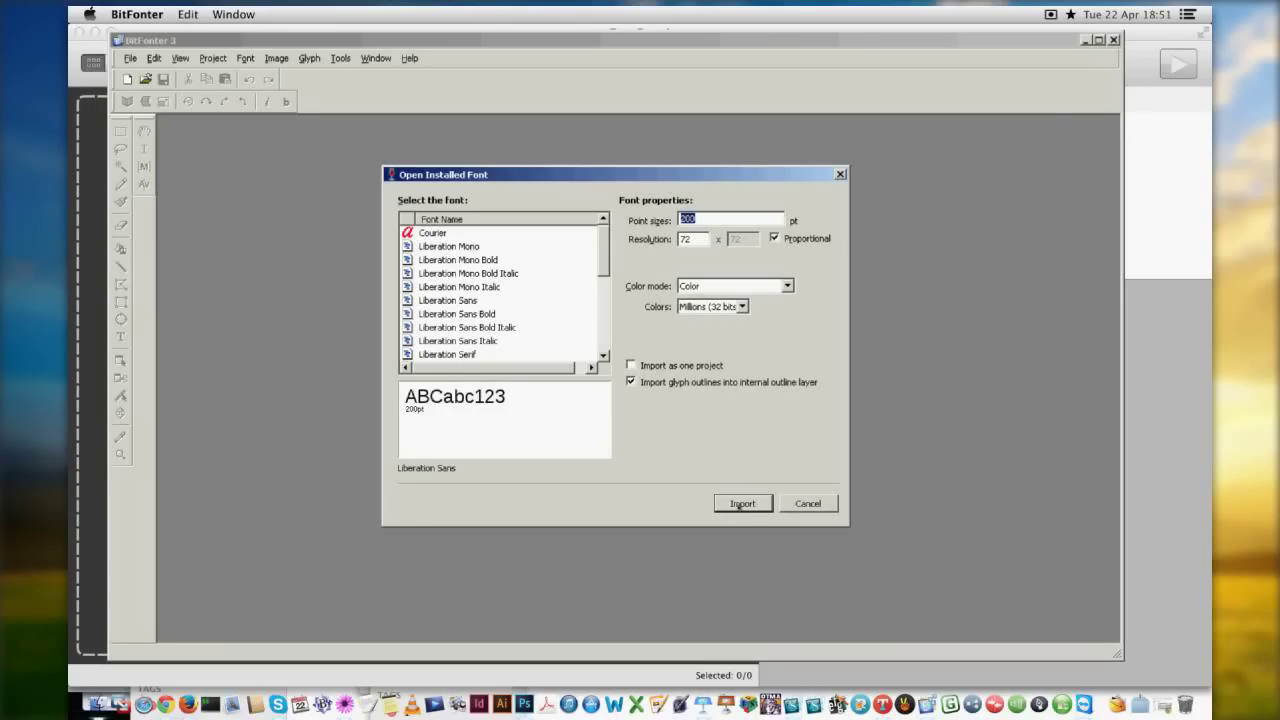
{"action": "left_click", "coordinate": [742, 503]}
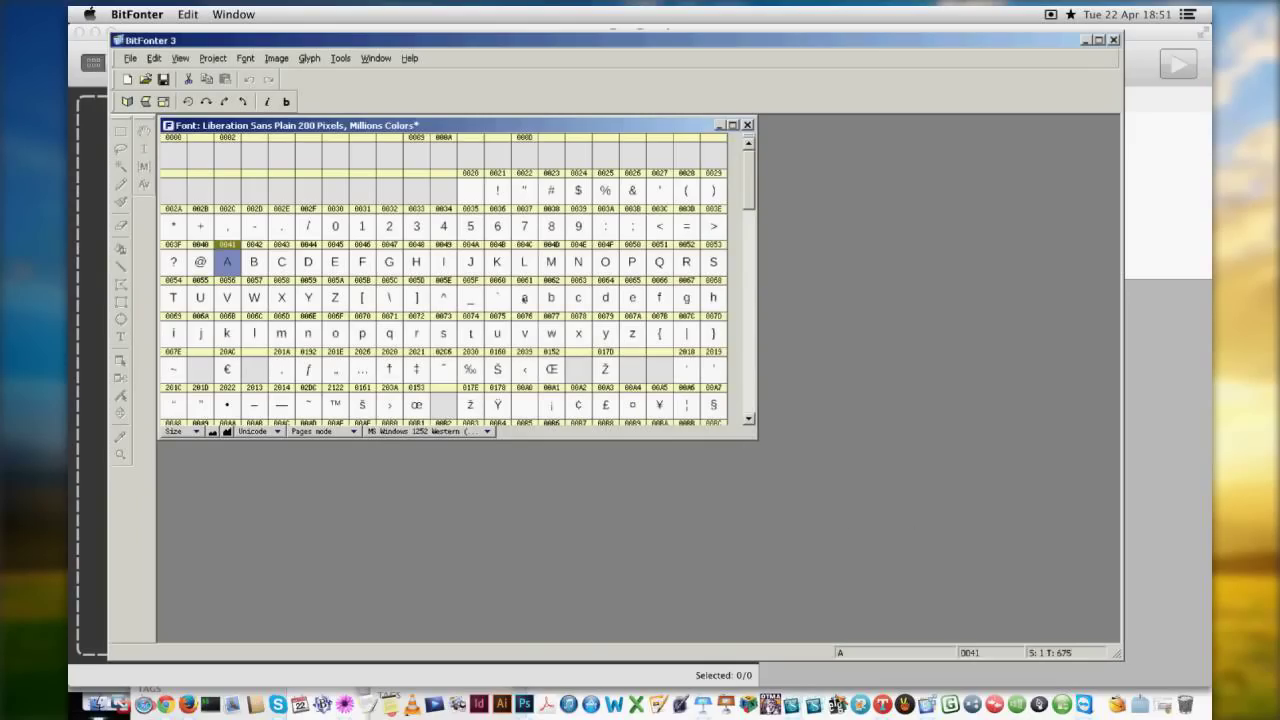
Inspect the enlarged bitmap and outline of the lowercase a glyph in its own window, and close that window.
{"action": "double_click", "coordinate": [524, 298]}
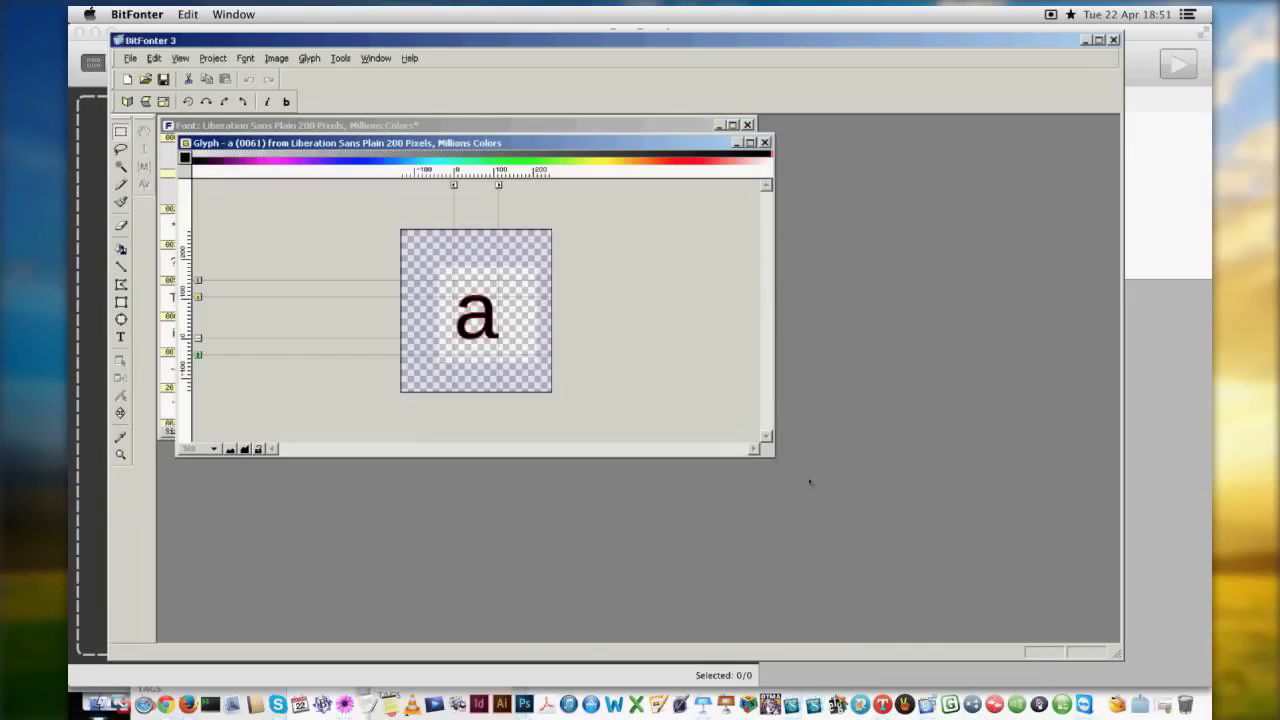
{"action": "key", "text": "ctrl+plus"}
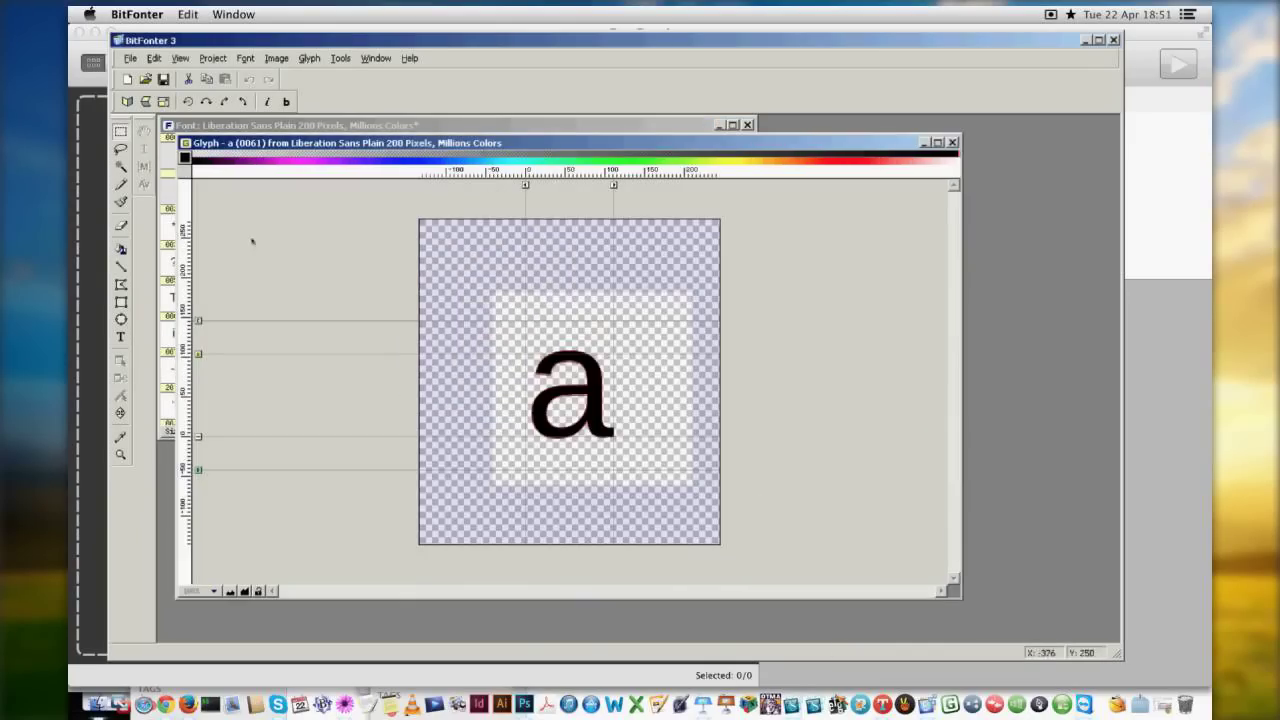
{"action": "left_click_drag", "start_coordinate": [397, 150], "coordinate": [409, 134]}
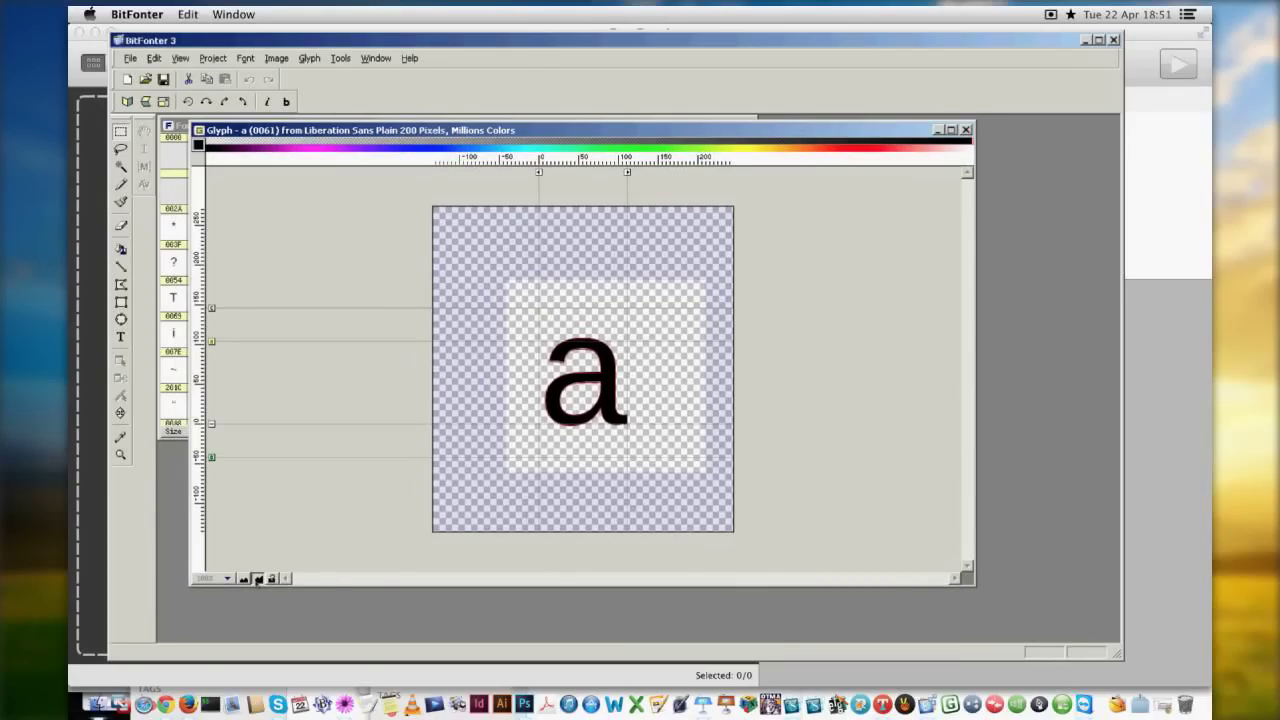
{"action": "left_click", "coordinate": [258, 579]}
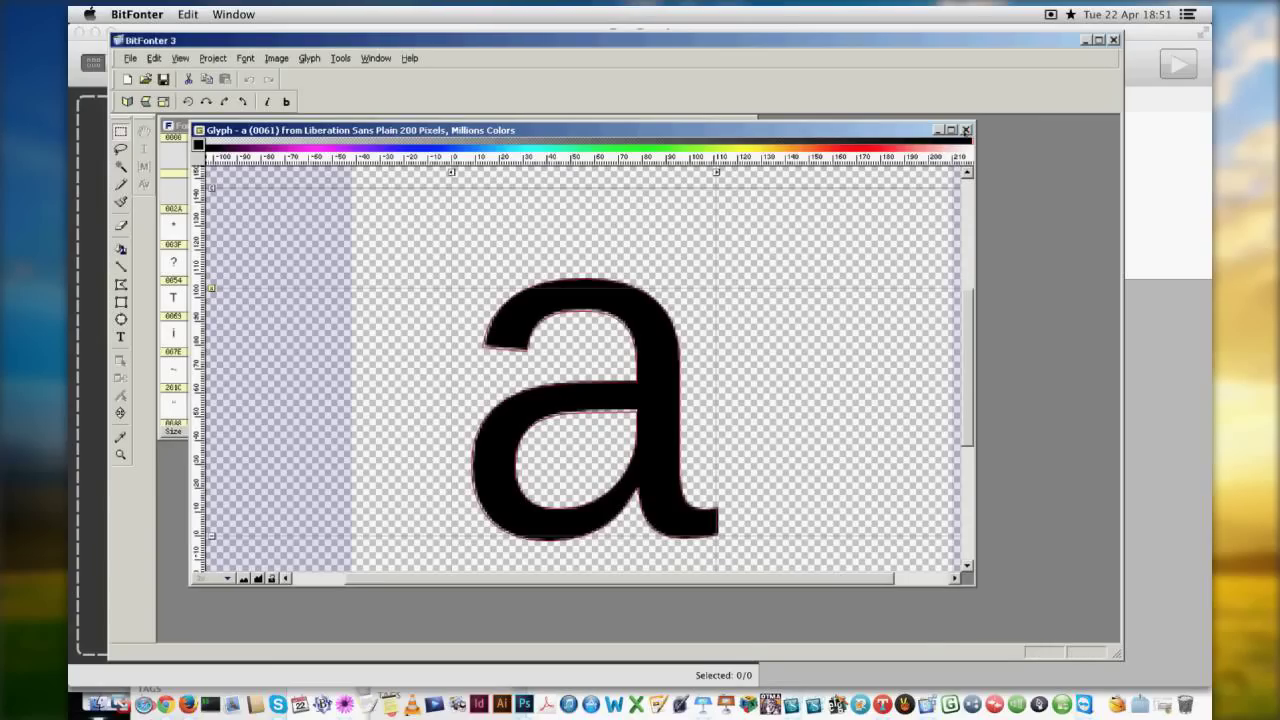
{"action": "left_click", "coordinate": [965, 130]}
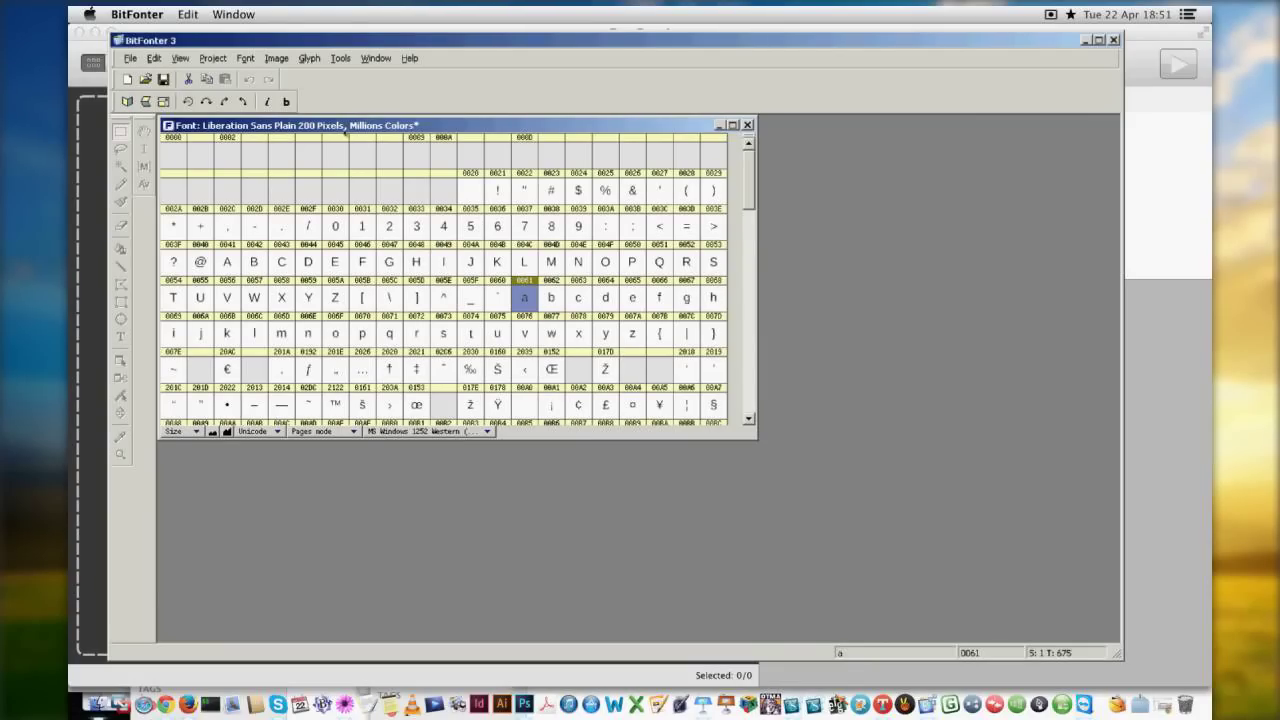
Configure Photofont export to put glyph data outside of the font file as separate images, cropped by the font bounding box.
{"action": "left_click_drag", "start_coordinate": [342, 134], "coordinate": [402, 184]}
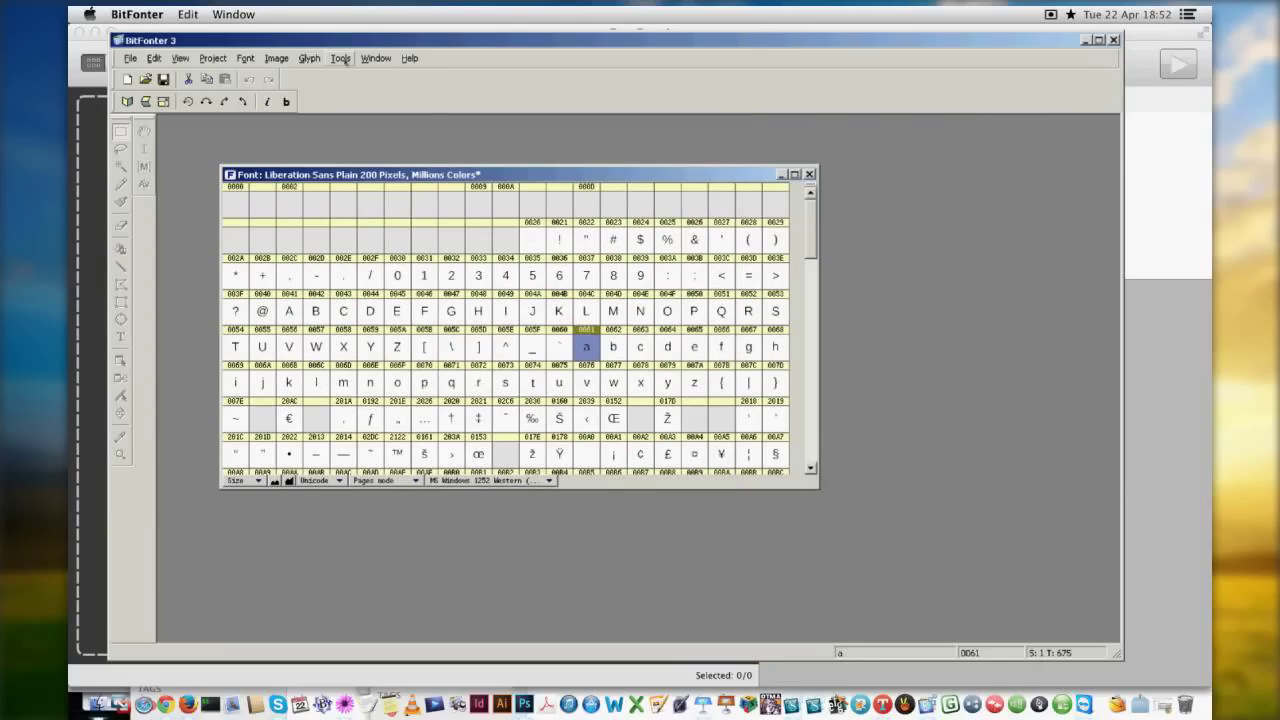
{"action": "left_click", "coordinate": [341, 58]}
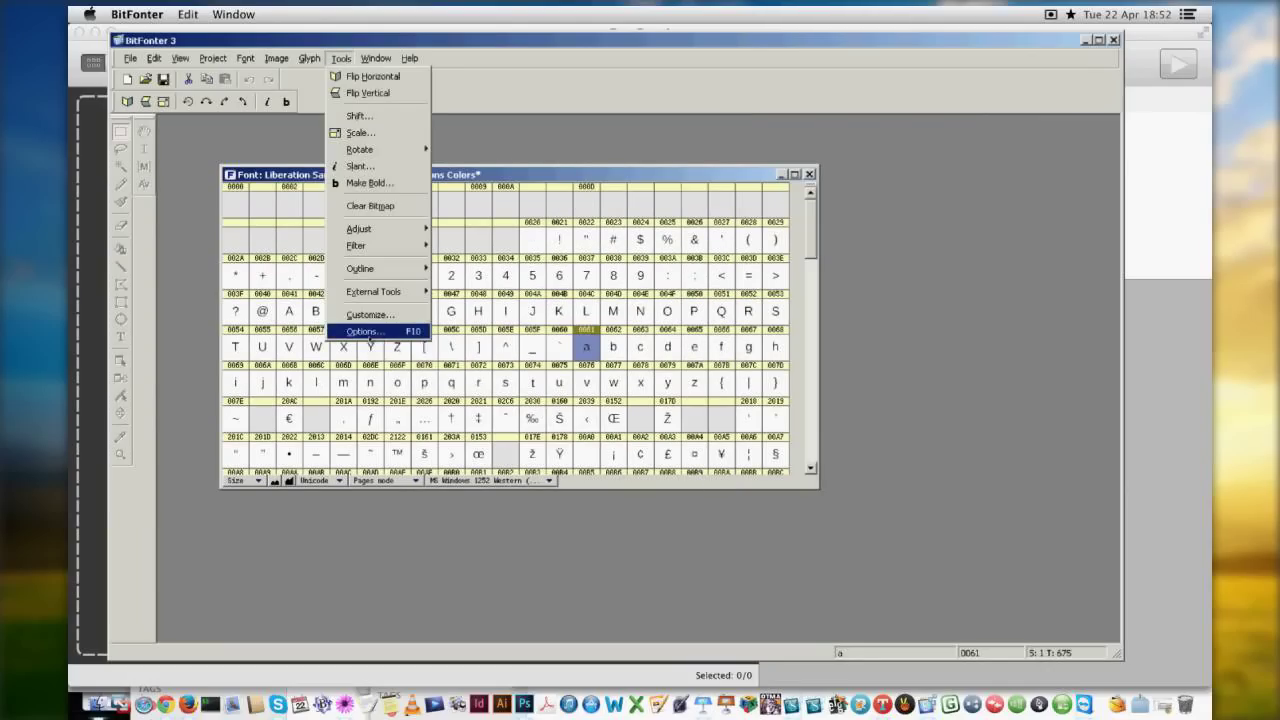
{"action": "left_click", "coordinate": [369, 332]}
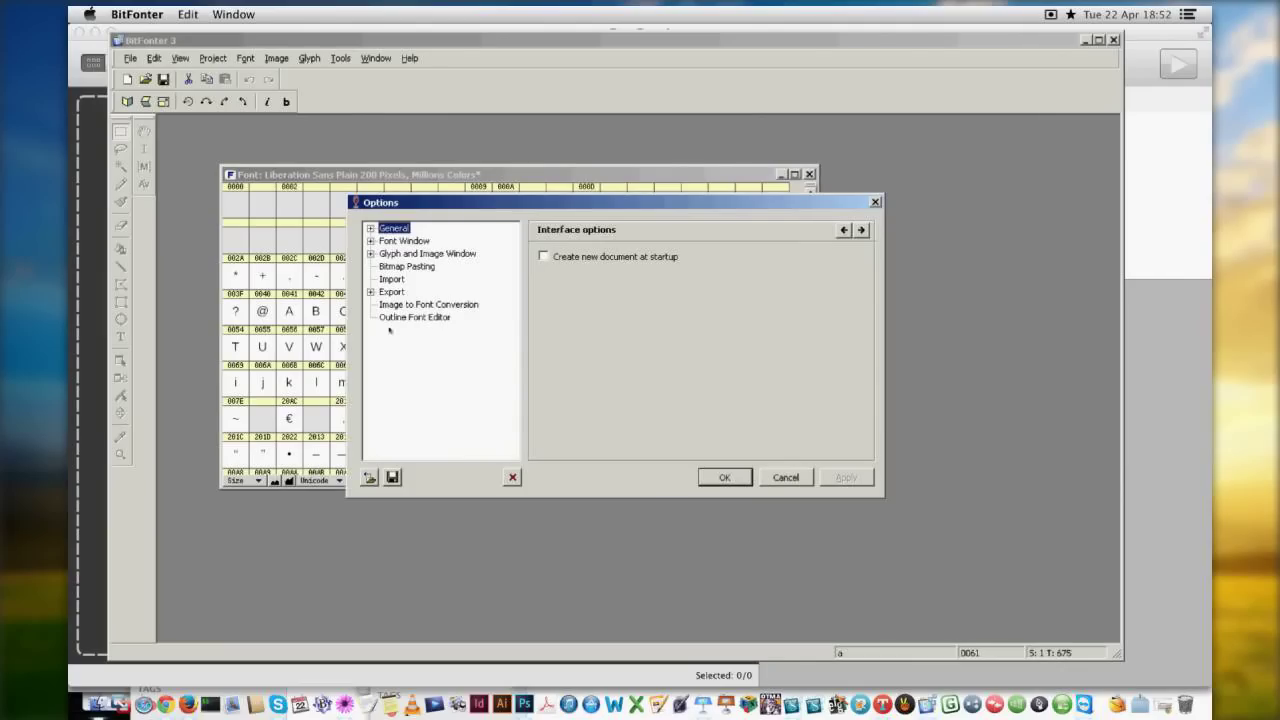
{"action": "left_click", "coordinate": [372, 293]}
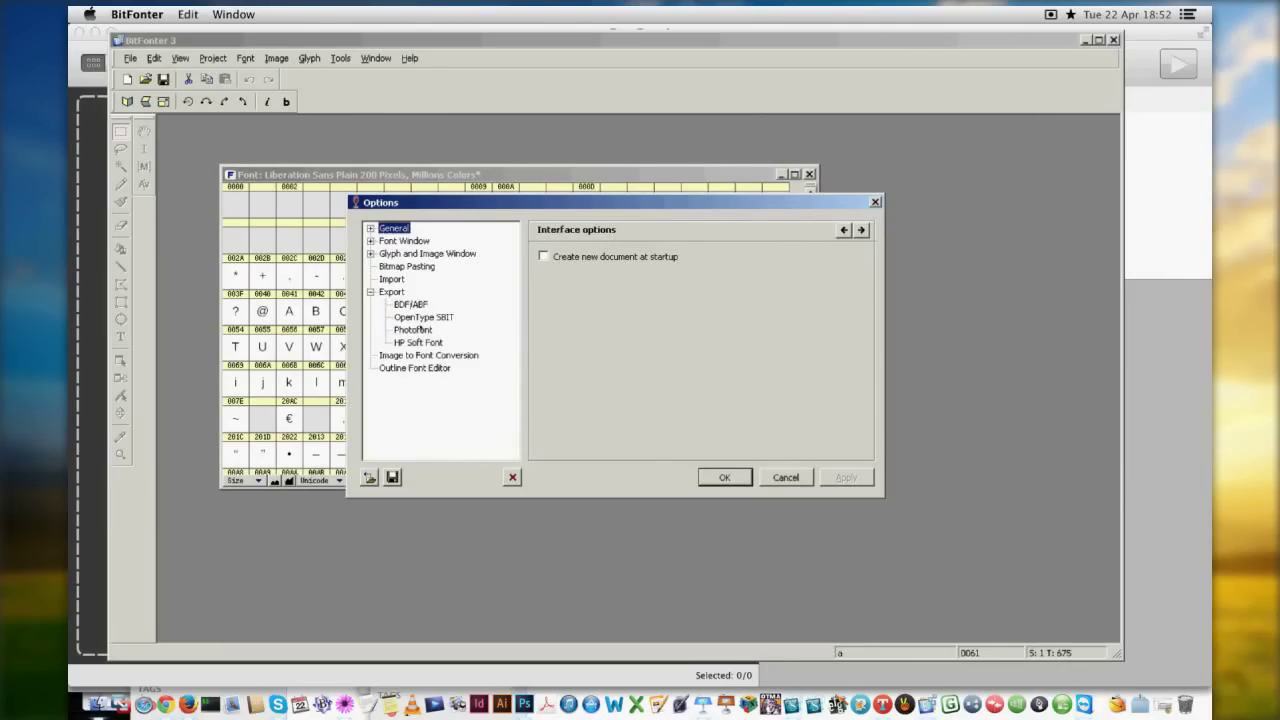
{"action": "left_click", "coordinate": [420, 328]}
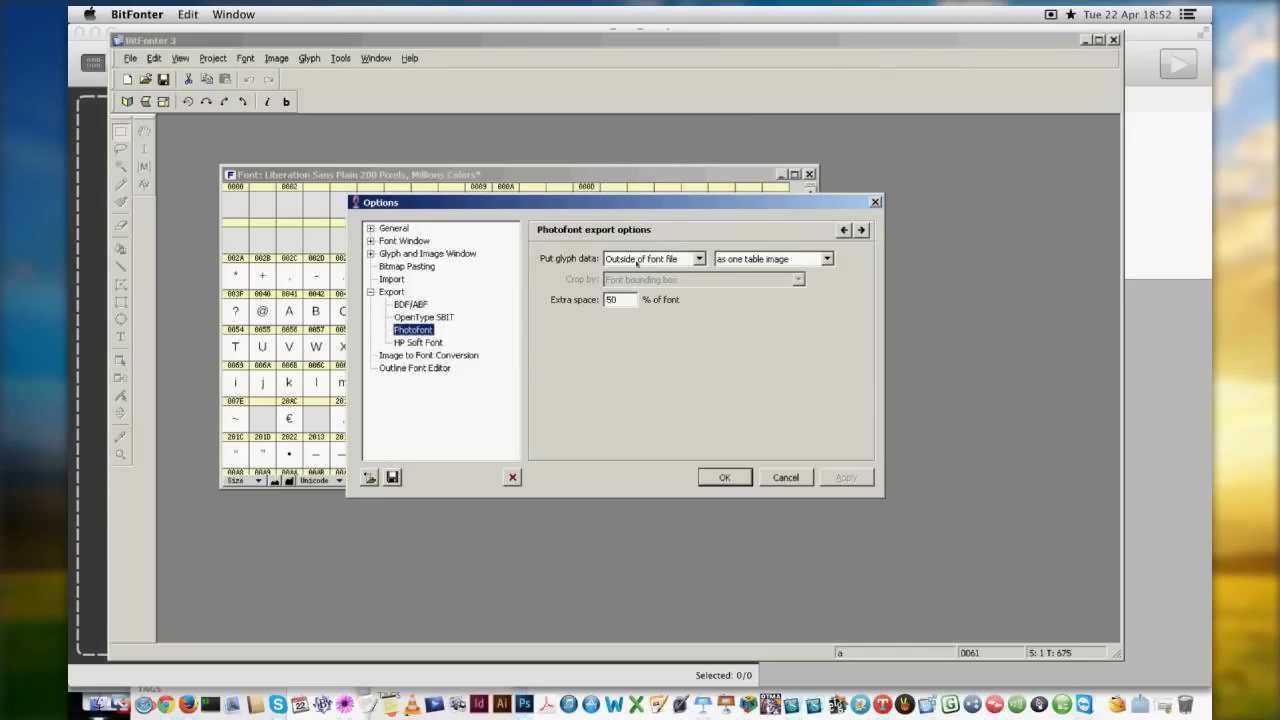
{"action": "left_click", "coordinate": [637, 262]}
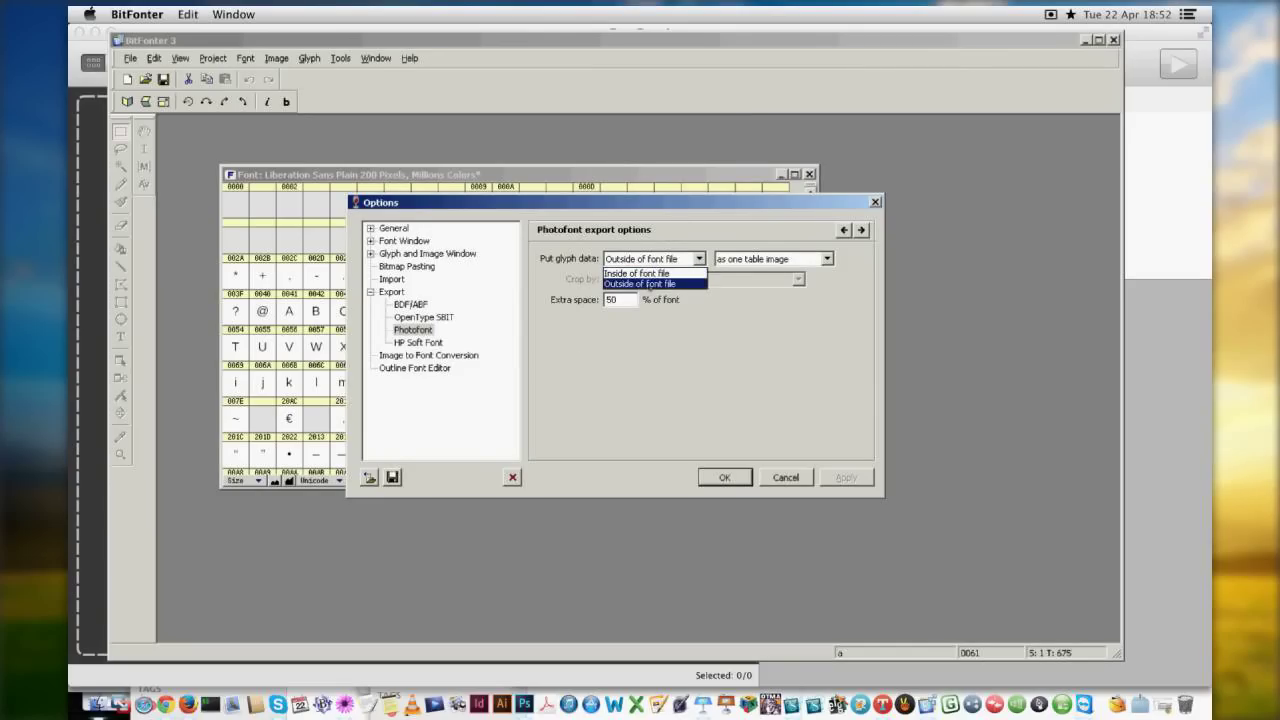
{"action": "left_click", "coordinate": [650, 284]}
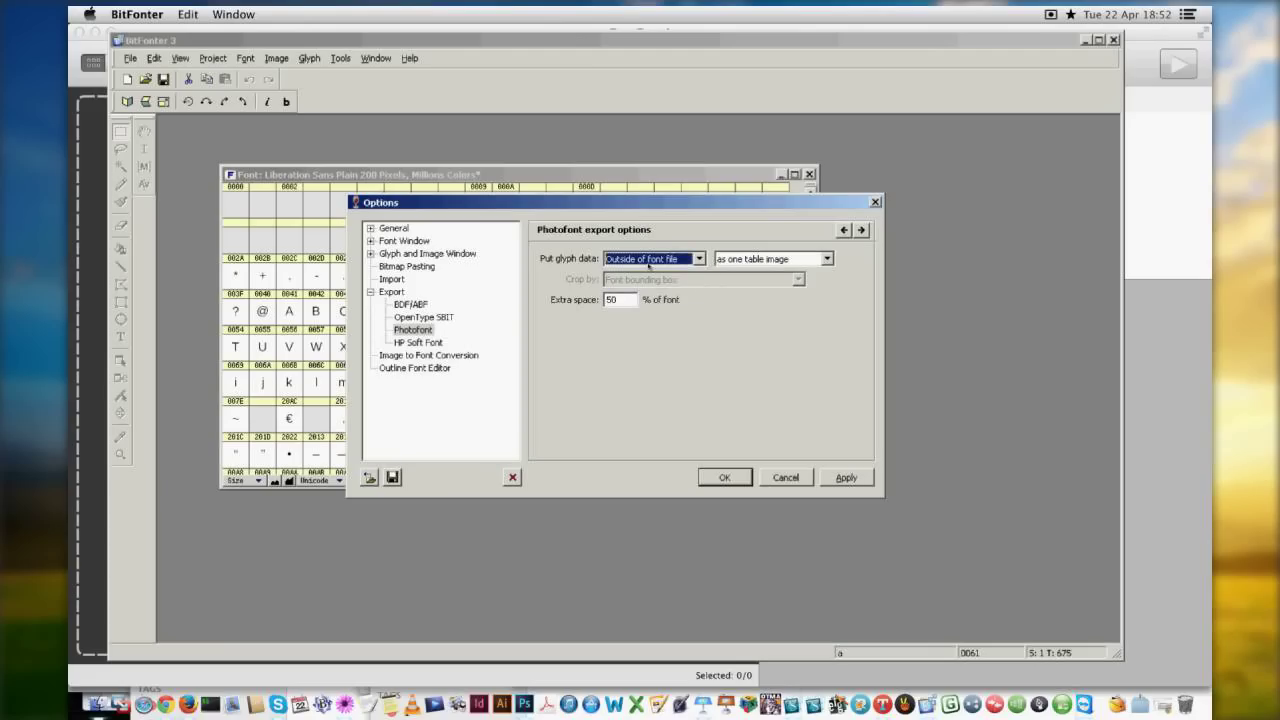
{"action": "left_click", "coordinate": [776, 260]}
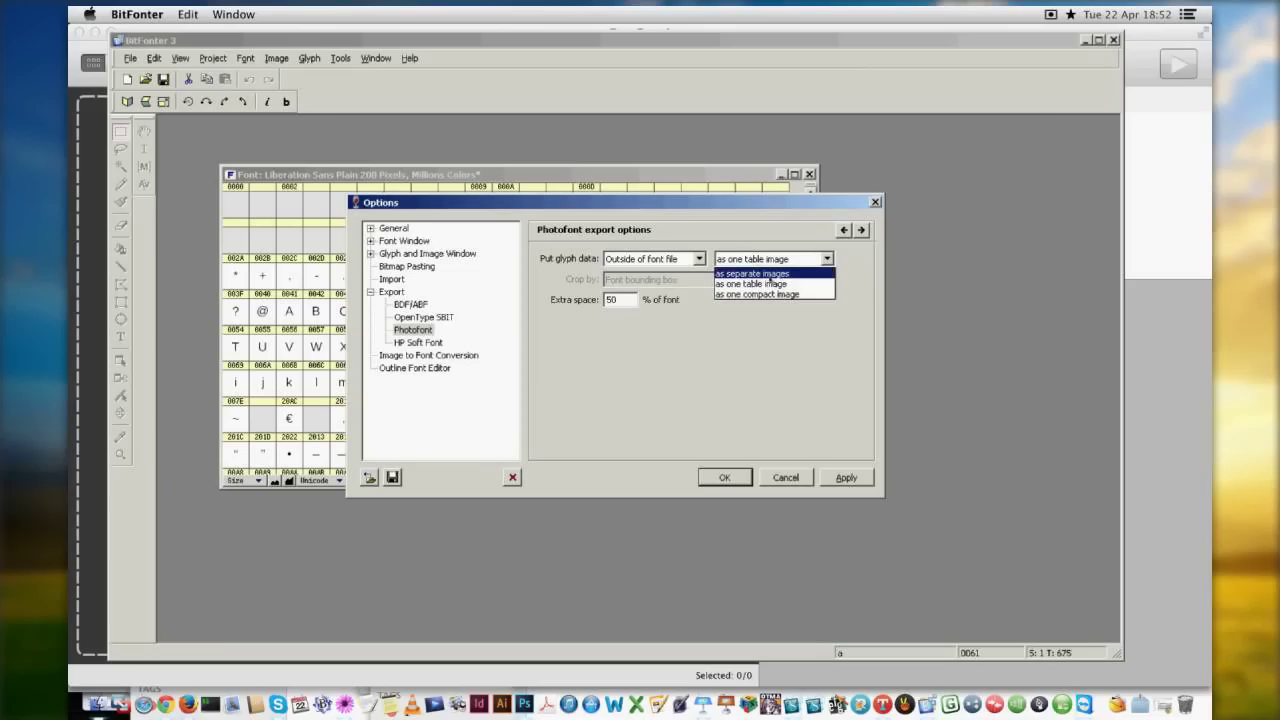
{"action": "left_click", "coordinate": [752, 273]}
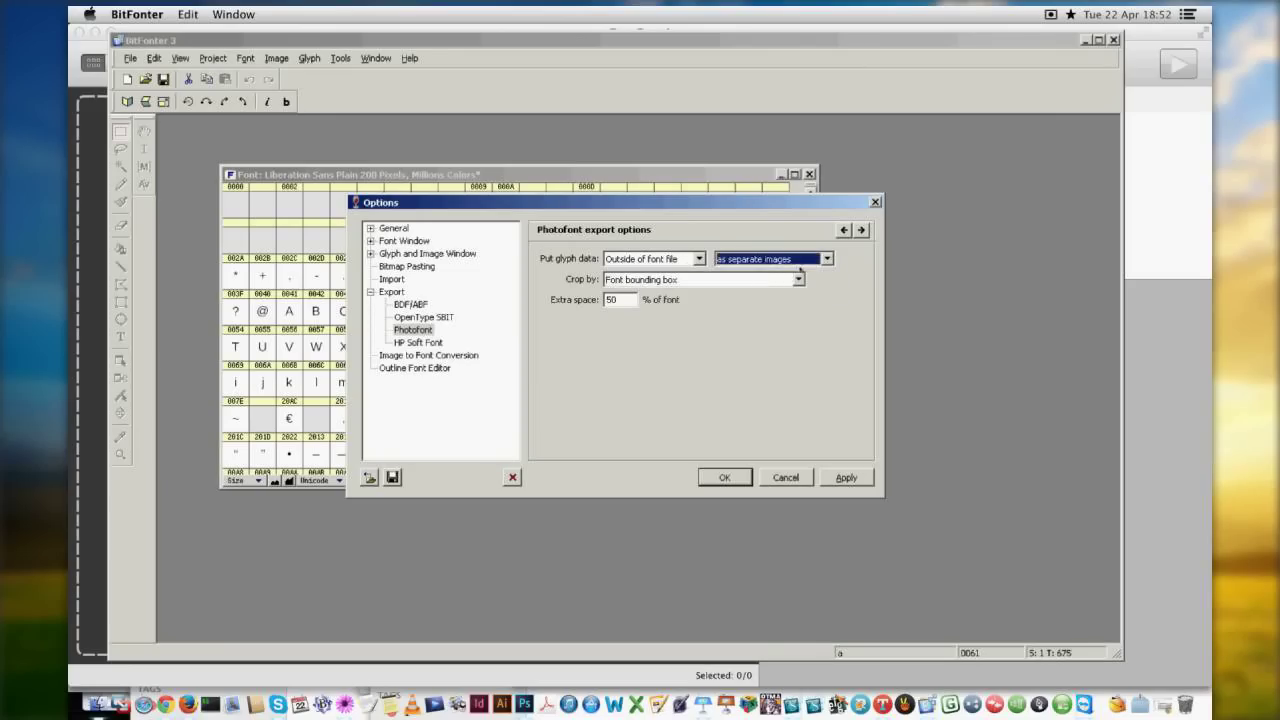
{"action": "left_click", "coordinate": [745, 281]}
{"action": "left_click", "coordinate": [615, 291]}
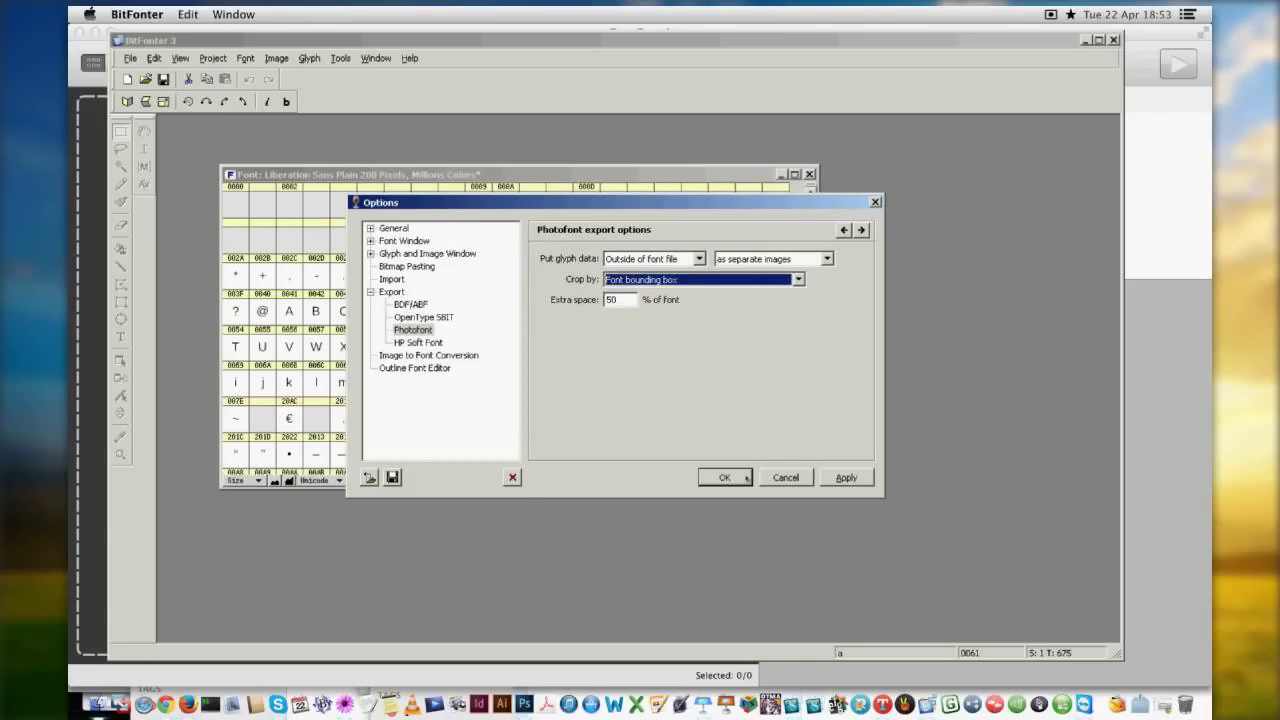
{"action": "left_click", "coordinate": [746, 478]}
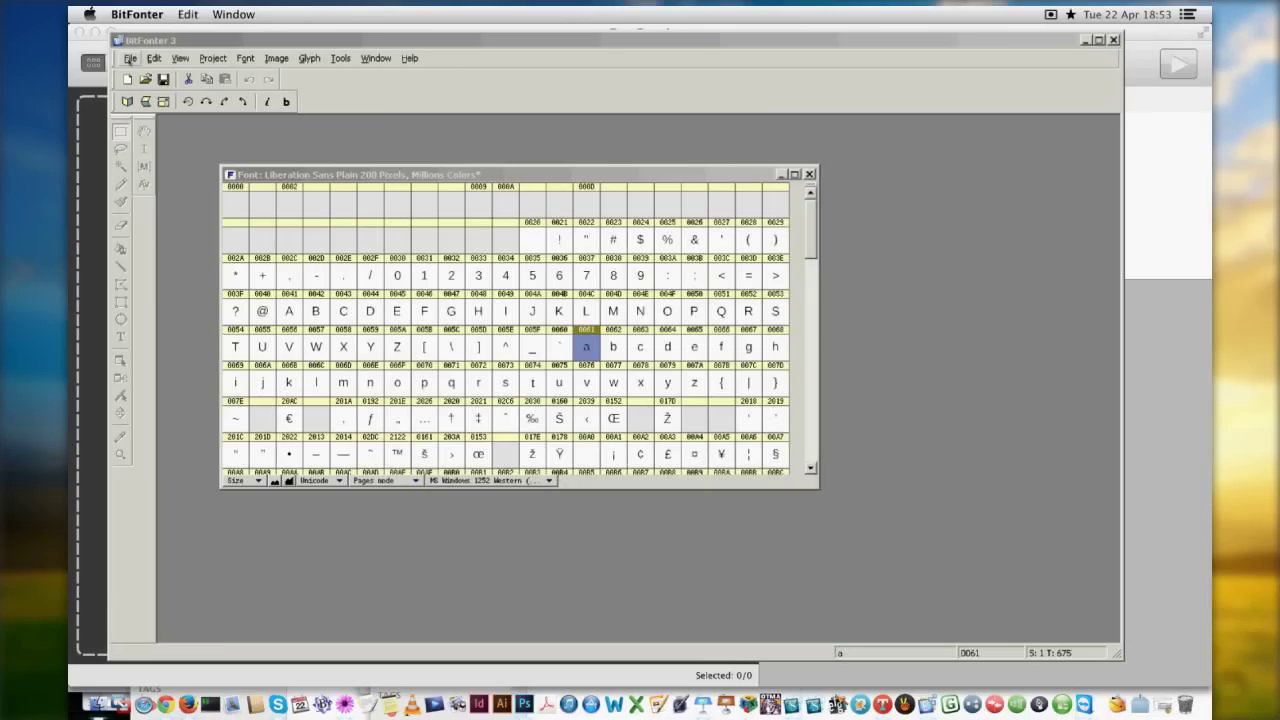
Save the font in Photofont (*.phf) format as LiberationSans in a new folder named sepimg inside demofonts.
{"action": "left_click", "coordinate": [130, 58]}
{"action": "left_click", "coordinate": [165, 167]}
{"action": "left_click", "coordinate": [603, 430]}
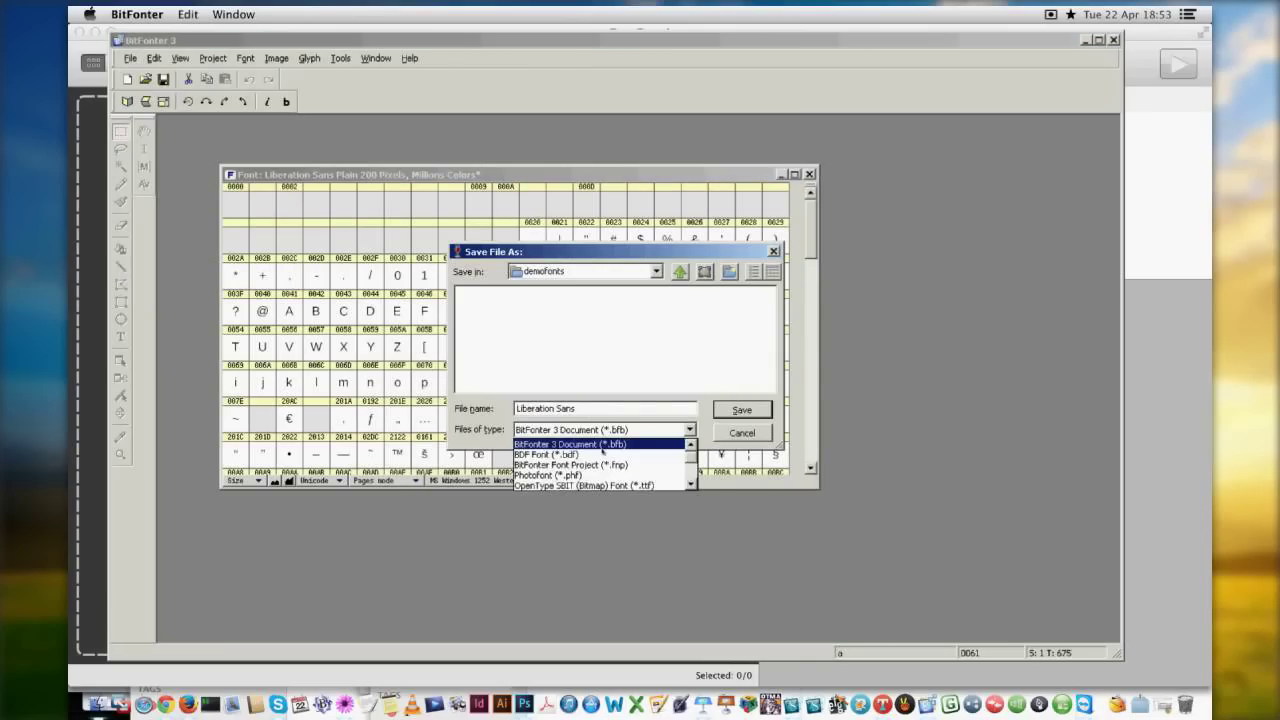
{"action": "left_click", "coordinate": [575, 475]}
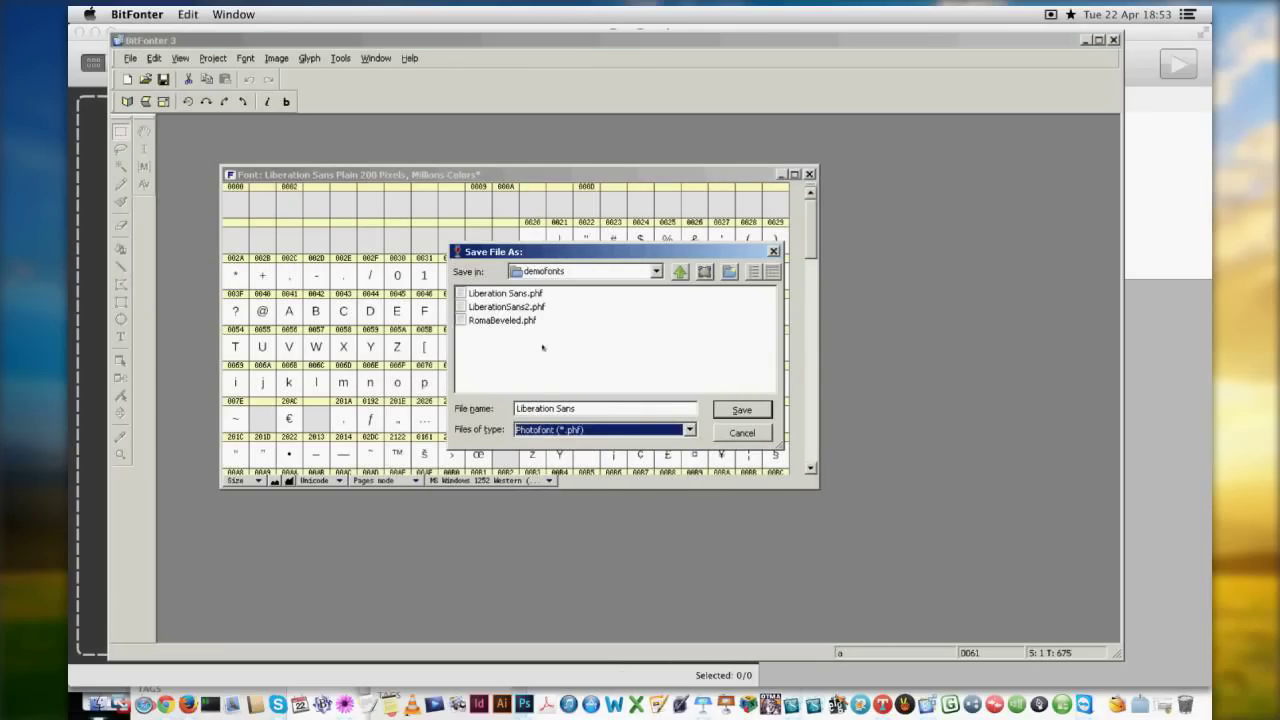
{"action": "left_click", "coordinate": [729, 273]}
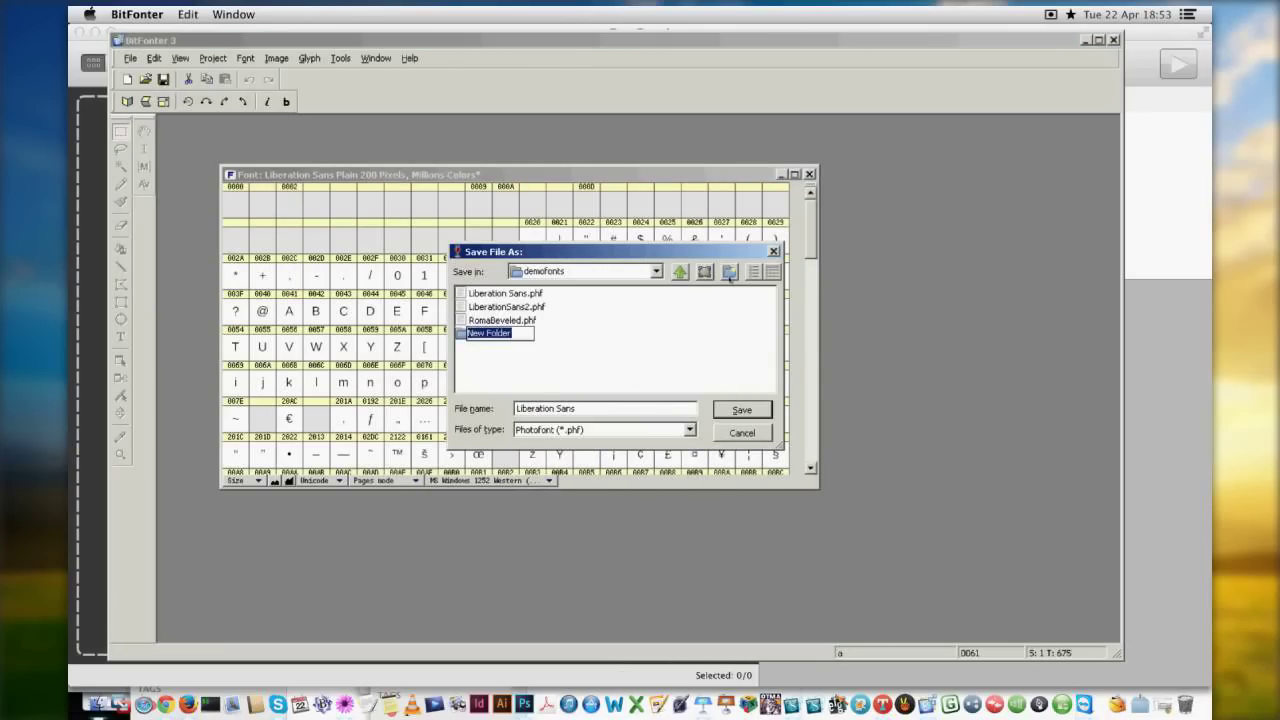
{"action": "type", "text": "sepimg"}
{"action": "key", "text": "Return"}
{"action": "double_click", "coordinate": [478, 334]}
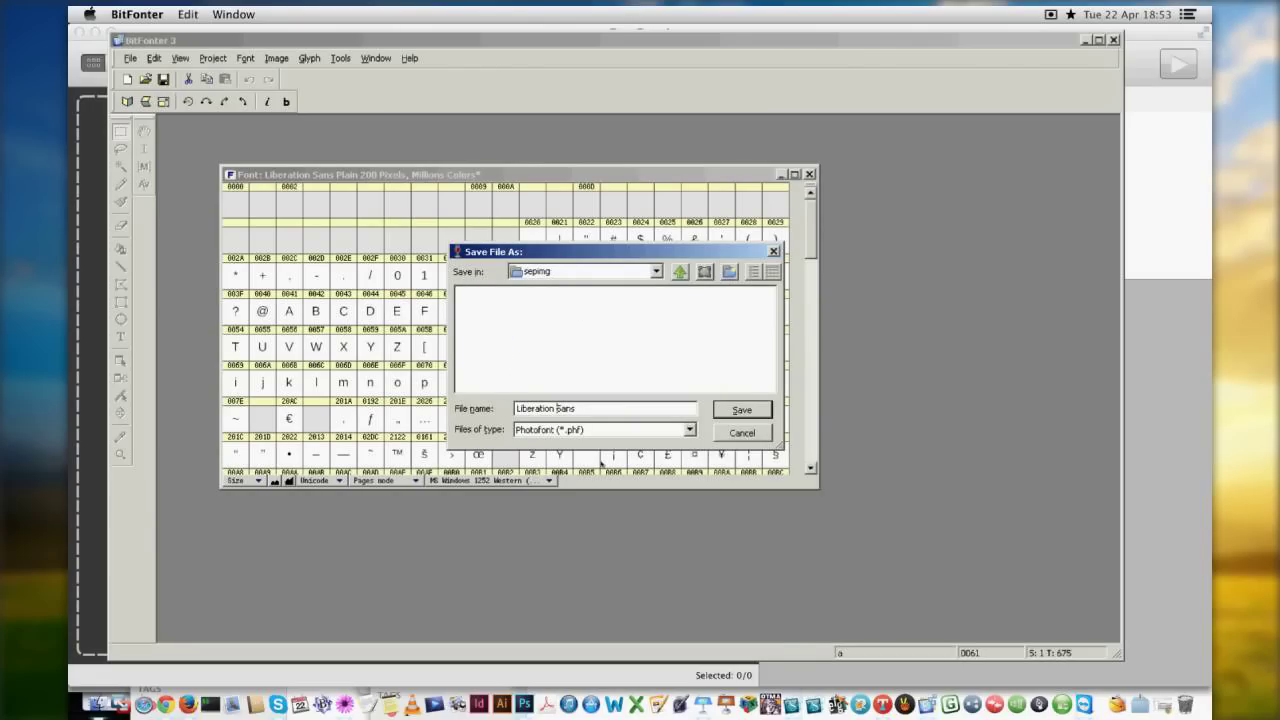
{"action": "key", "text": "BackSpace"}
{"action": "left_click", "coordinate": [740, 410]}
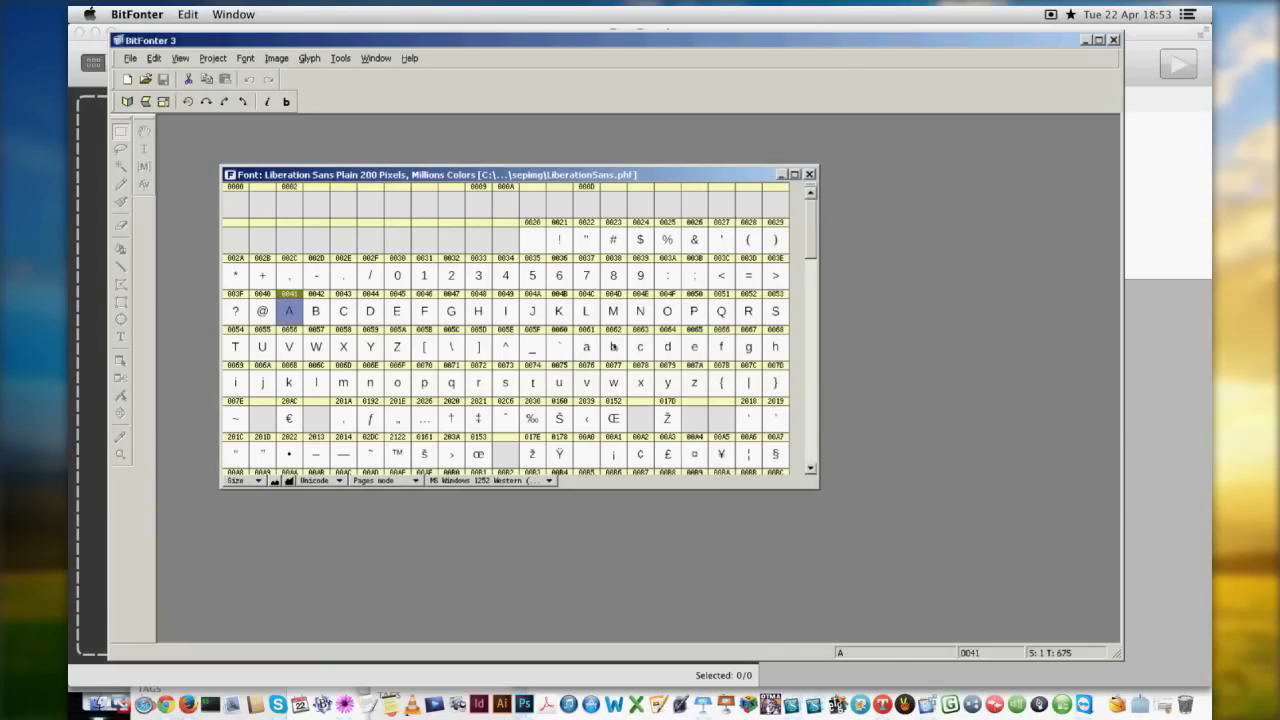
Switch to Finder and select the first glyph image, 000-0.png, in the LiberationSans-Imgs folder inside sepimg.
{"action": "key", "text": "super+Tab"}
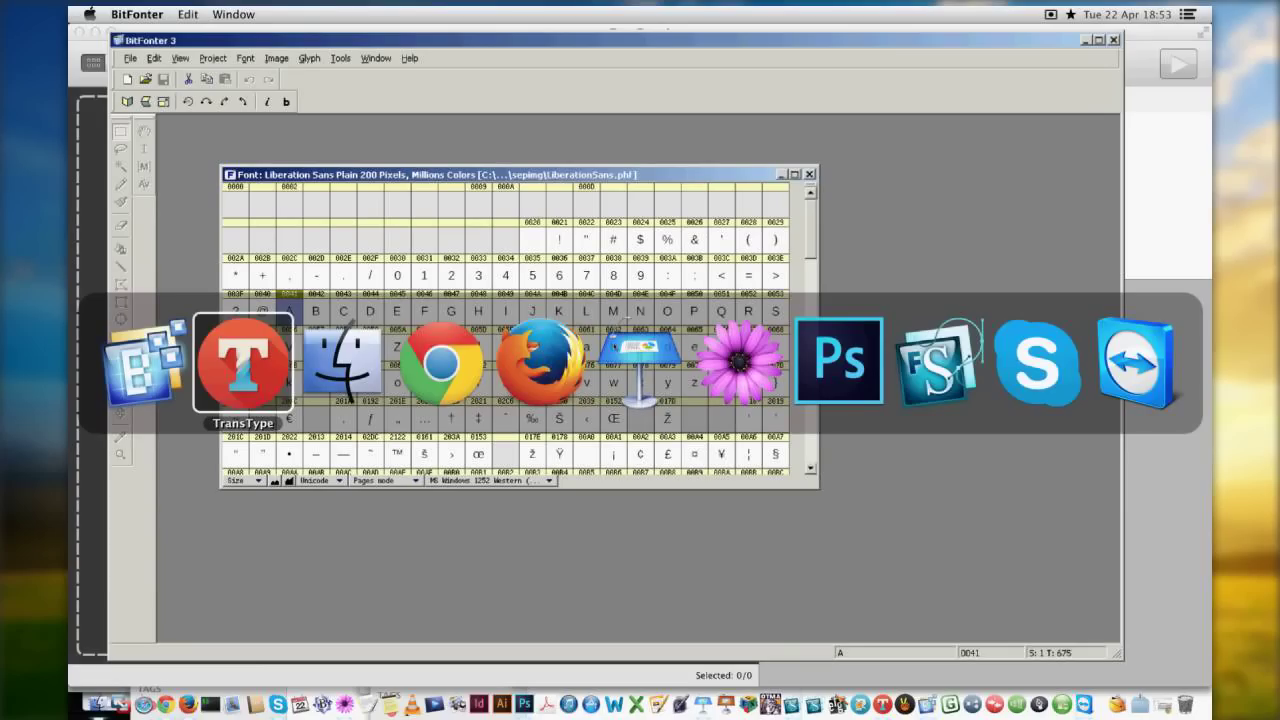
{"action": "key", "text": "super+Tab"}
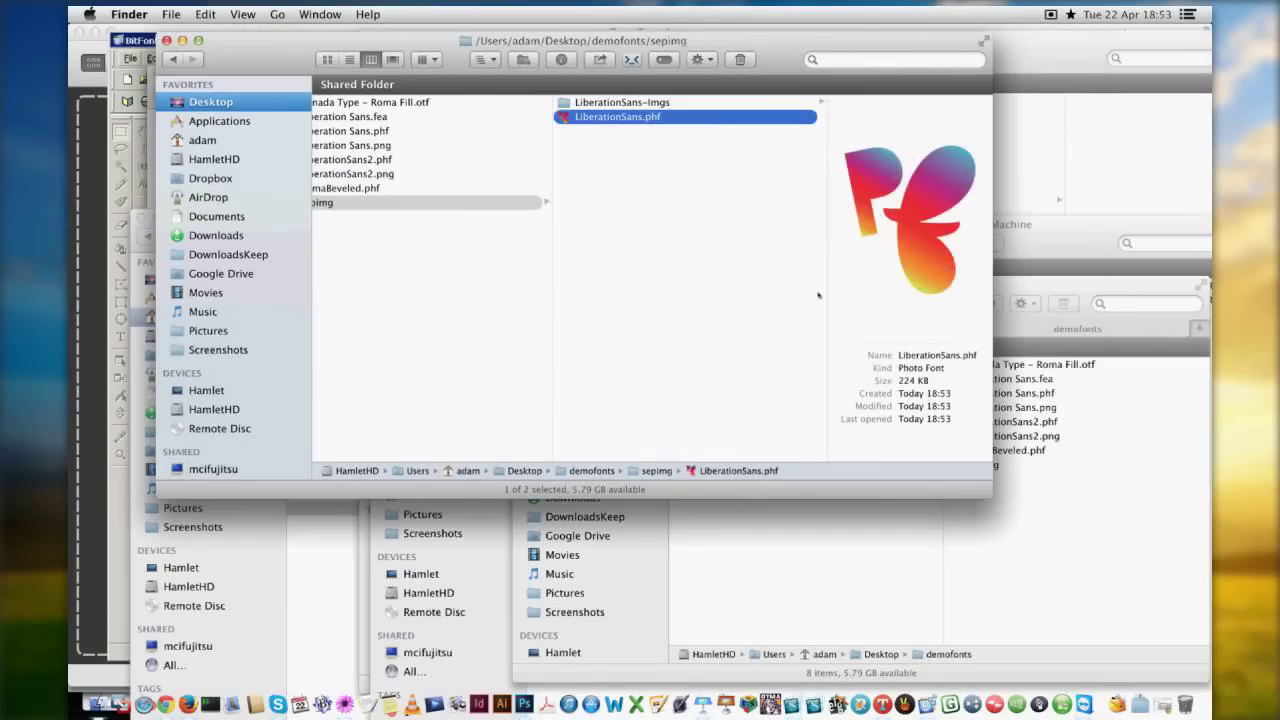
{"action": "key", "text": "Up"}
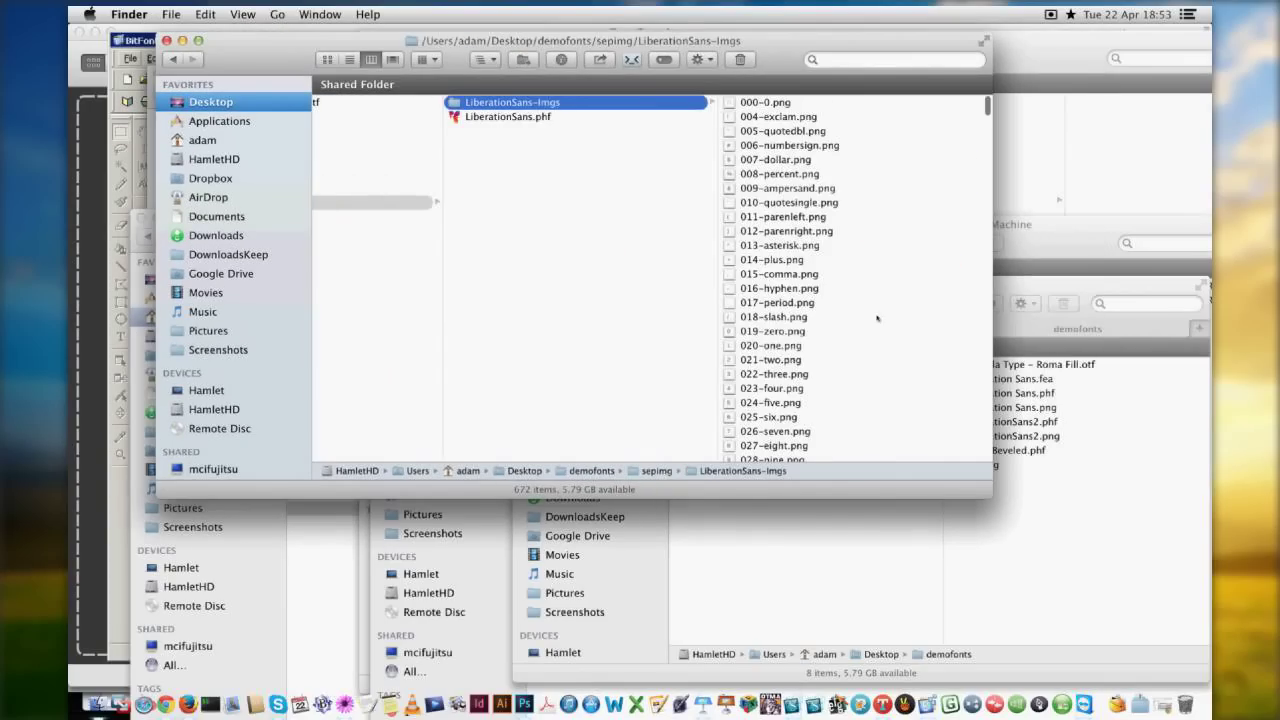
{"action": "key", "text": "Right"}
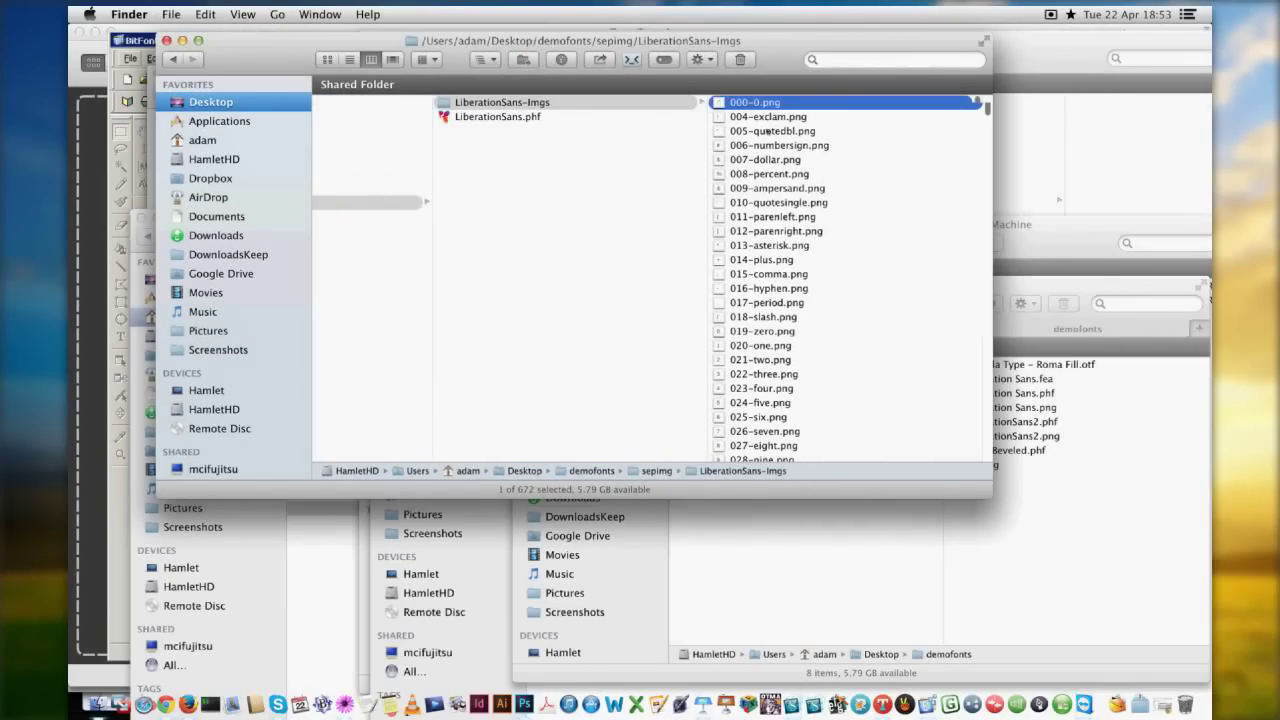
Preview the exported glyph PNG images one by one from 000-0.png through 034-question.png, and close the preview.
{"action": "key", "text": "space"}
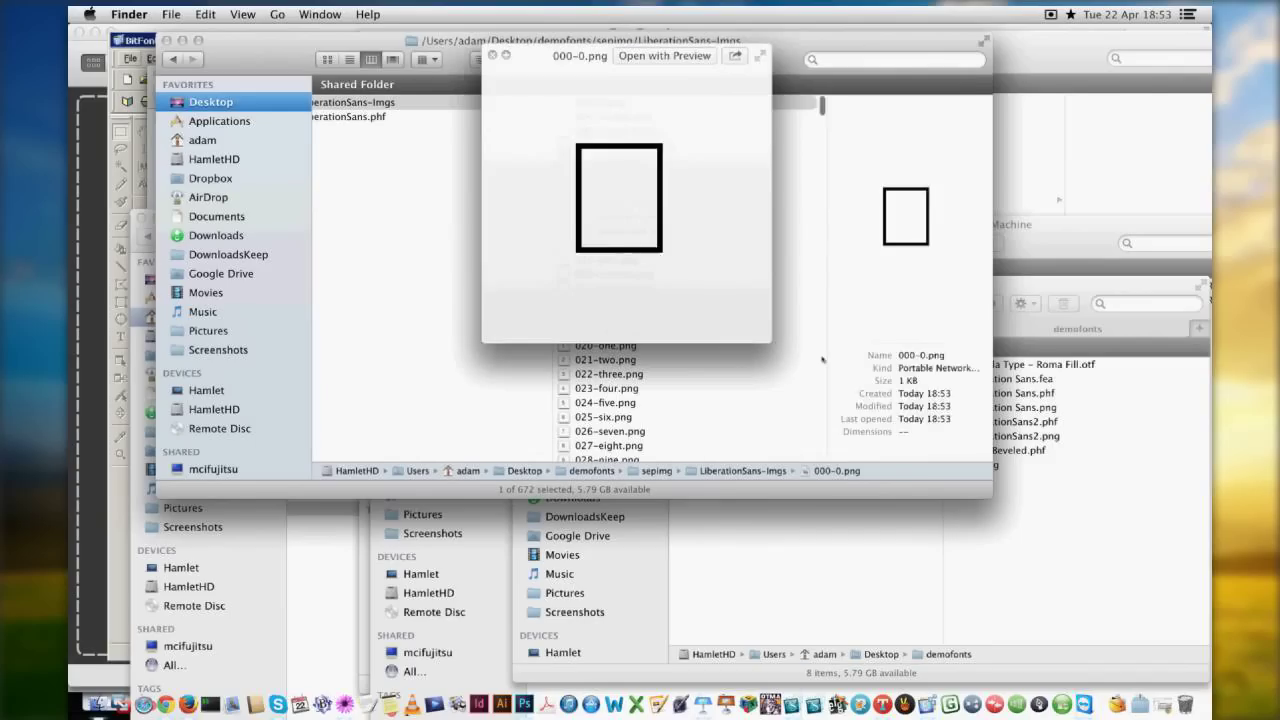
{"action": "key", "text": "Down"}
{"action": "key", "text": "Down"}
{"action": "key", "text": "Down"}
{"action": "key", "text": "Down"}
{"action": "key", "text": "Down"}
{"action": "key", "text": "Down"}
{"action": "key", "text": "Down"}
{"action": "key", "text": "Down"}
{"action": "key", "text": "Down"}
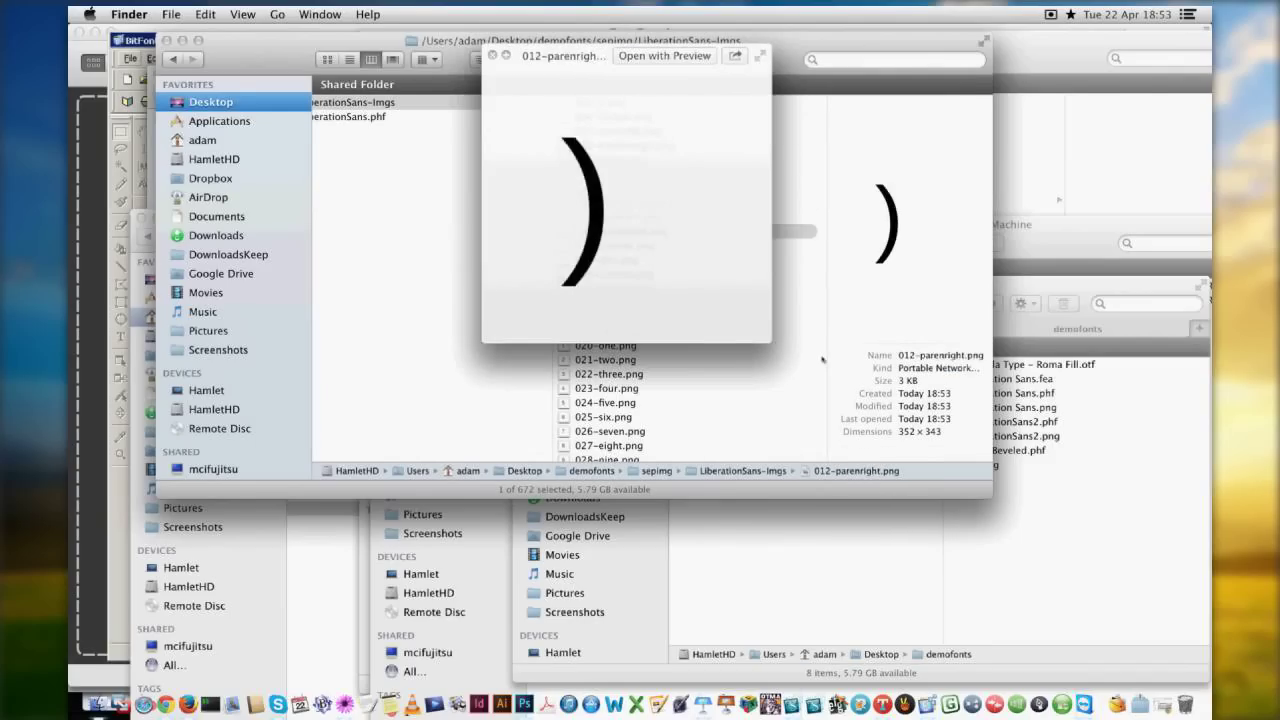
{"action": "key", "text": "Down"}
{"action": "key", "text": "Down"}
{"action": "key", "text": "Down"}
{"action": "key", "text": "Down"}
{"action": "key", "text": "Down"}
{"action": "key", "text": "Down"}
{"action": "key", "text": "Down"}
{"action": "key", "text": "Down"}
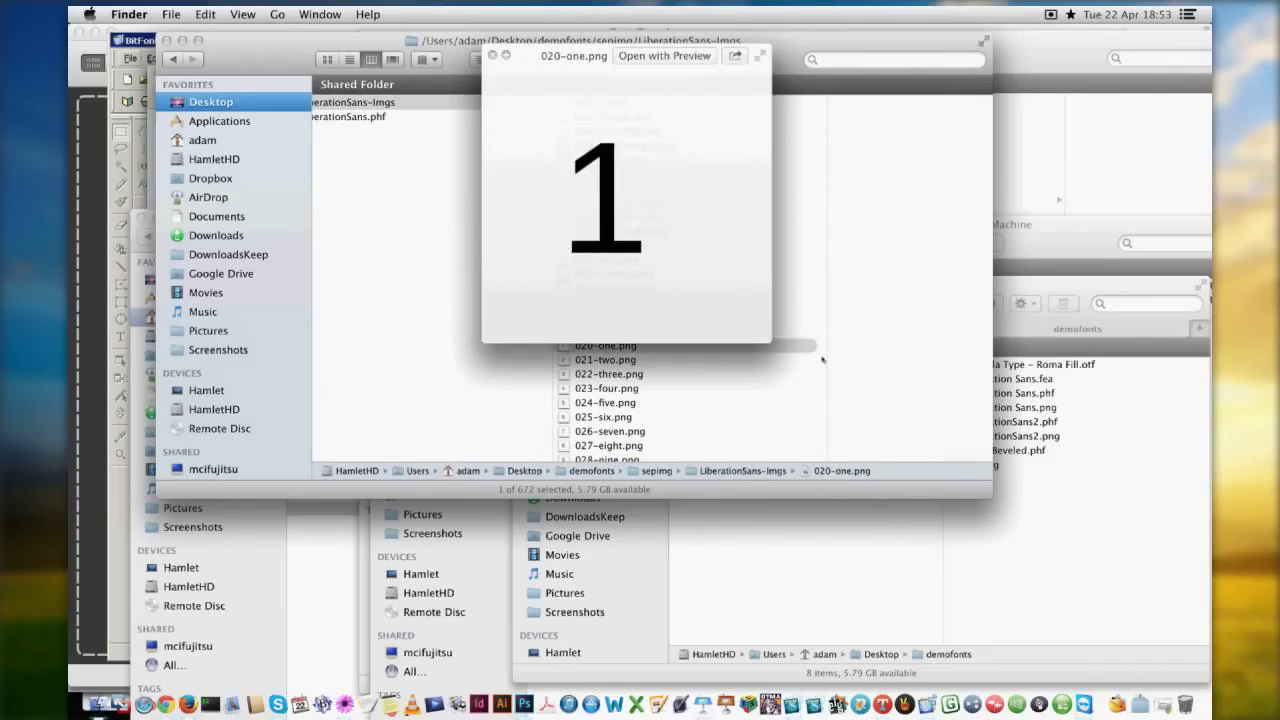
{"action": "key", "text": "Down"}
{"action": "key", "text": "Down"}
{"action": "key", "text": "Down"}
{"action": "key", "text": "Down"}
{"action": "key", "text": "Down"}
{"action": "key", "text": "Down"}
{"action": "key", "text": "Down"}
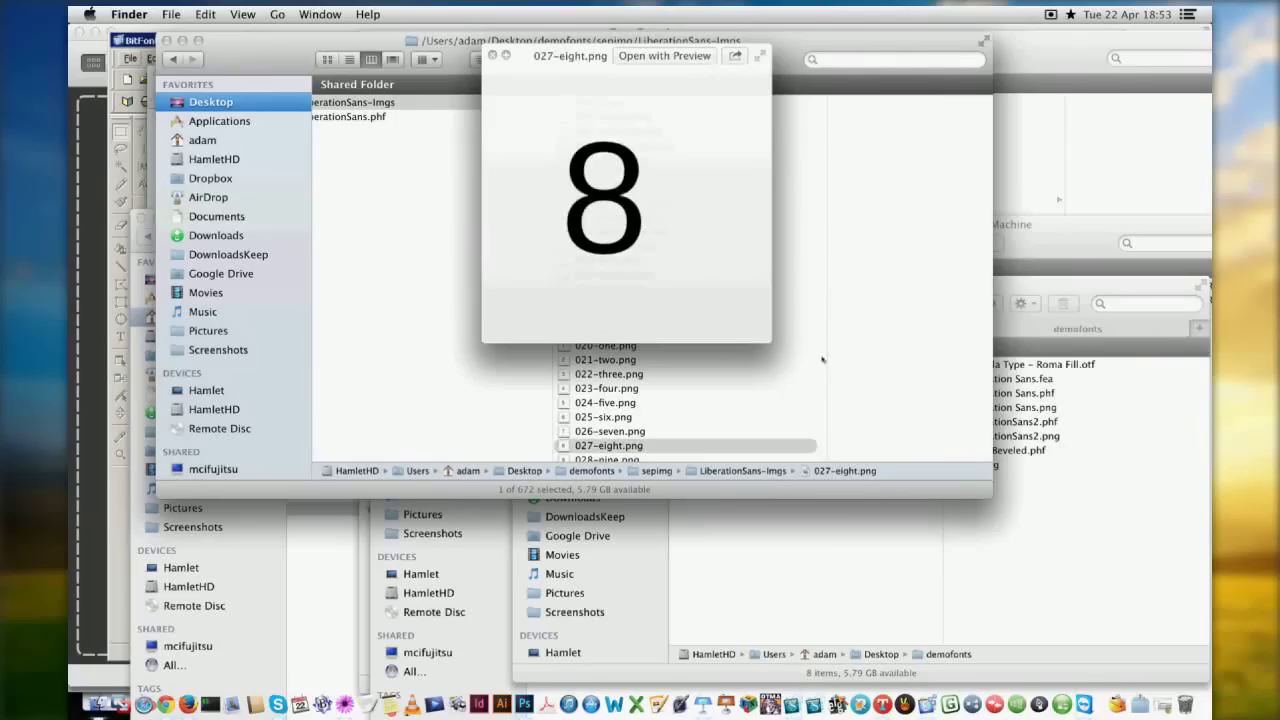
{"action": "key", "text": "Down"}
{"action": "key", "text": "Down"}
{"action": "key", "text": "Down"}
{"action": "key", "text": "Down"}
{"action": "key", "text": "Down"}
{"action": "key", "text": "Down"}
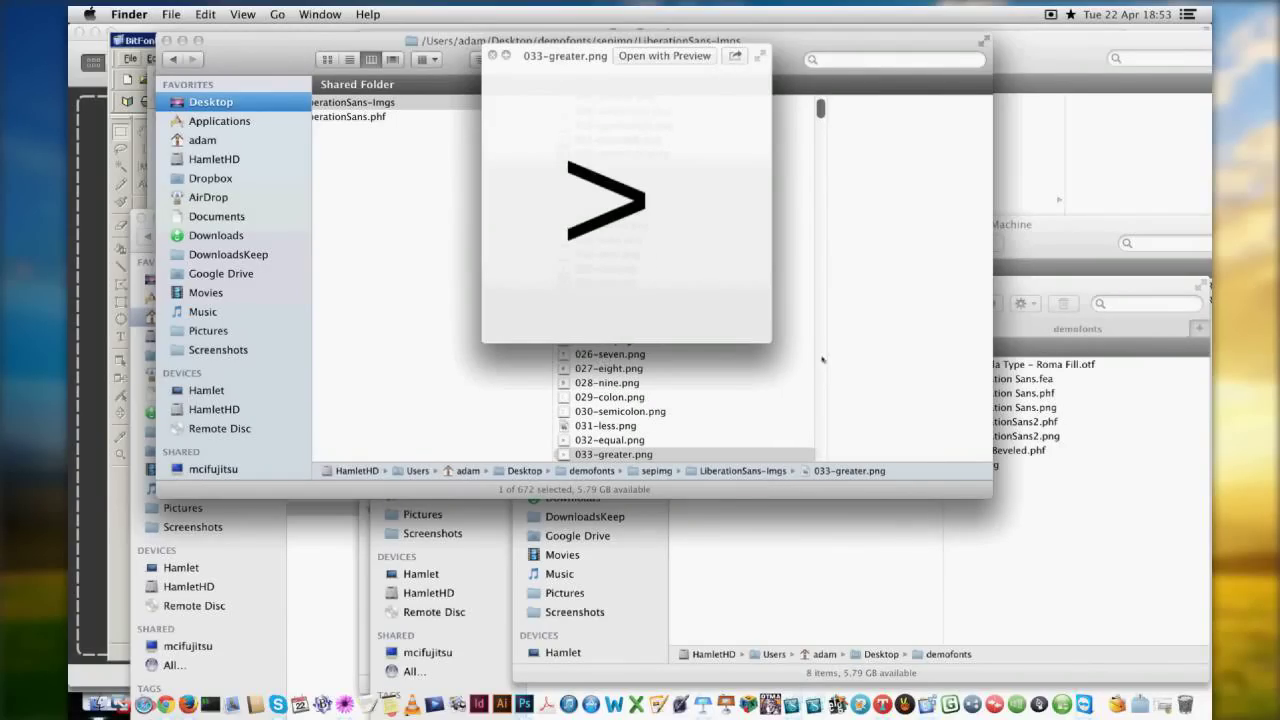
{"action": "key", "text": "Down"}
{"action": "key", "text": "space"}
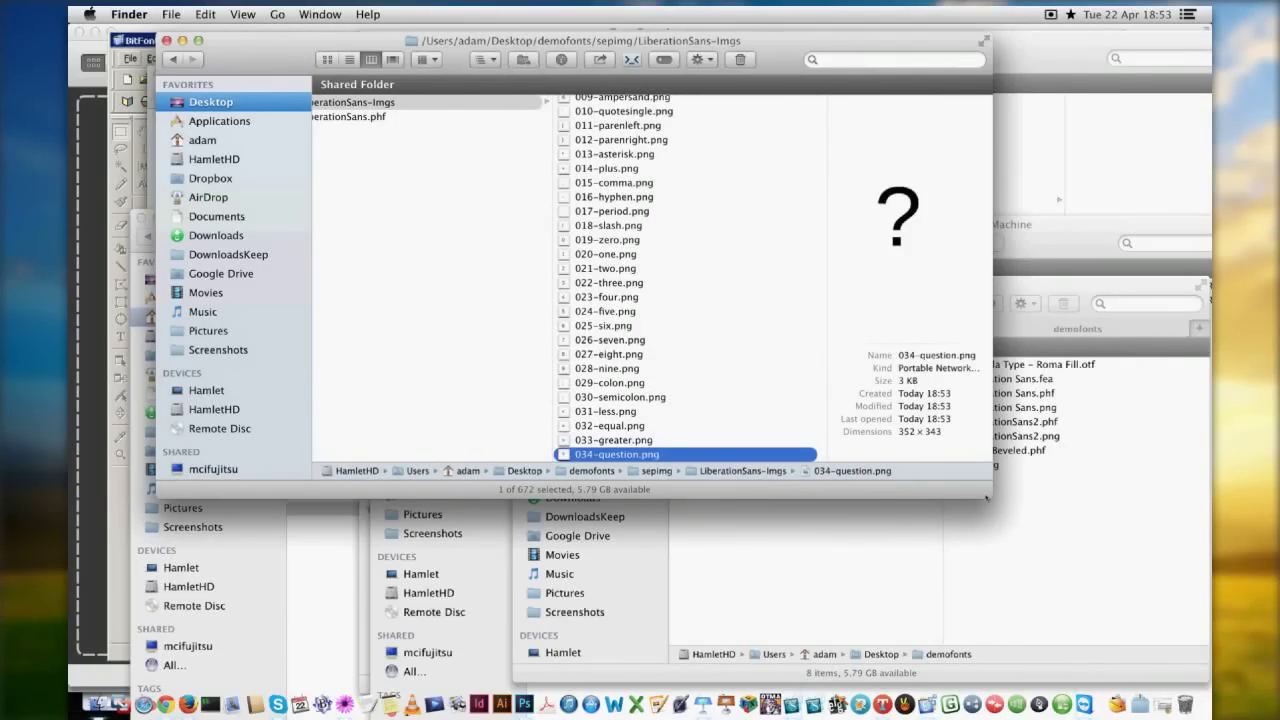
Enlarge the Finder window, open LiberationSans.phf in TextMate as Plain Text, and maximize the editor window.
{"action": "left_click_drag", "start_coordinate": [987, 497], "coordinate": [1104, 581]}
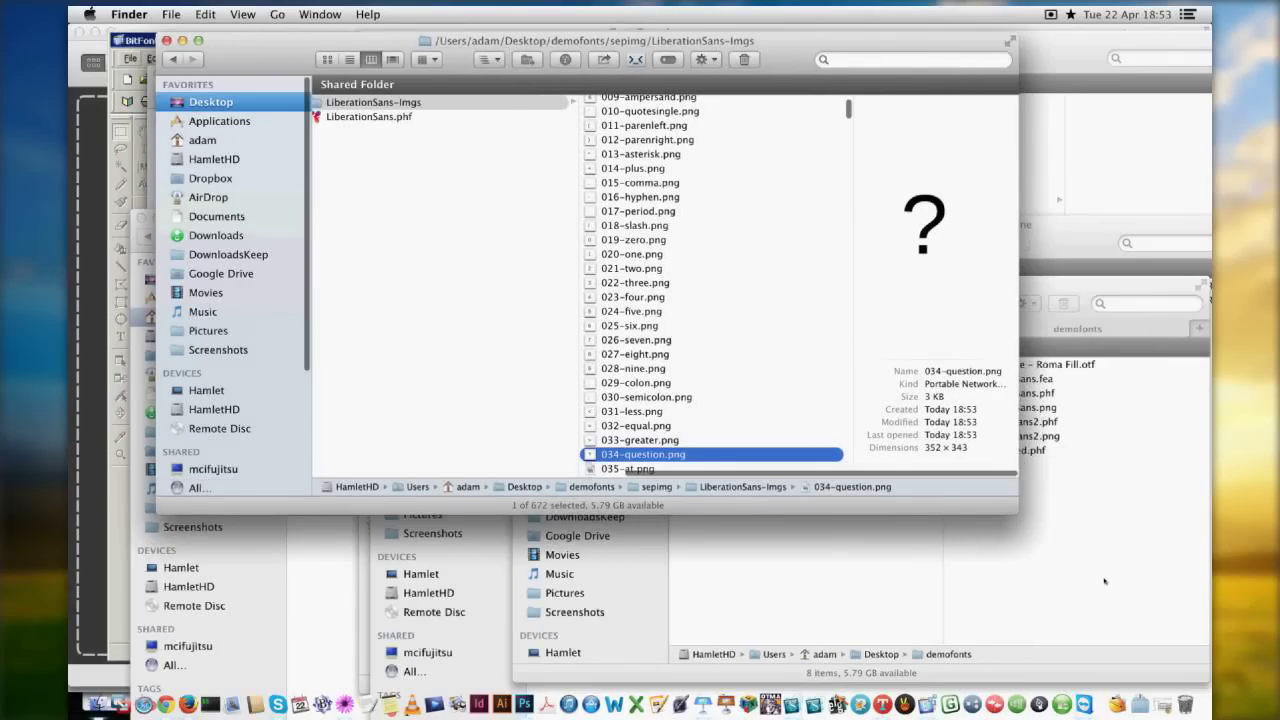
{"action": "left_click", "coordinate": [450, 118]}
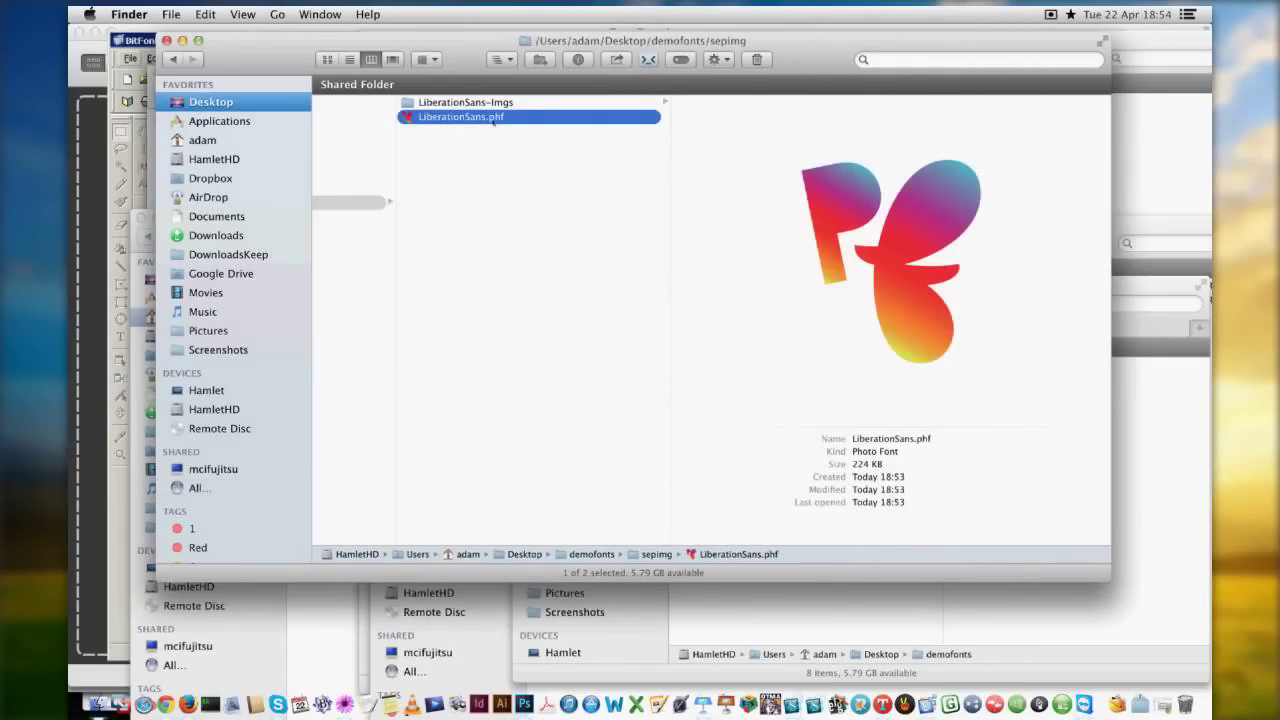
{"action": "left_click_drag", "start_coordinate": [493, 120], "coordinate": [352, 684]}
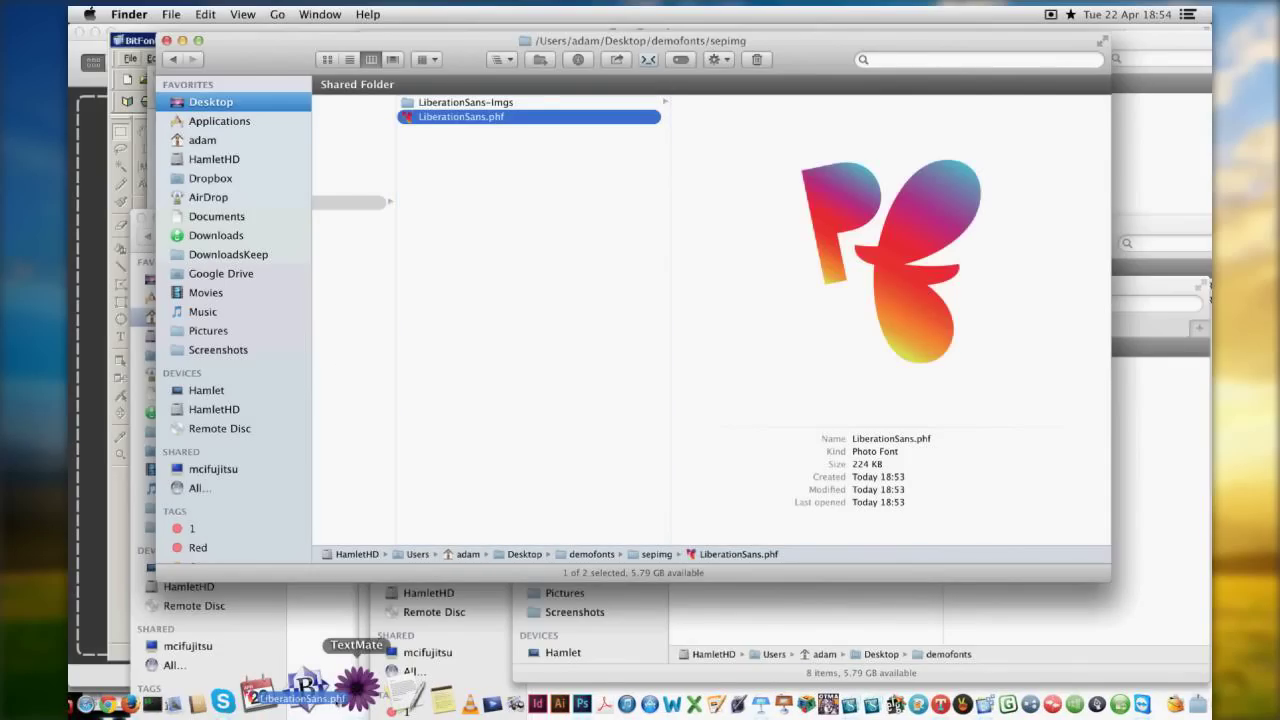
{"action": "left_click_drag", "start_coordinate": [355, 690], "coordinate": [357, 688]}
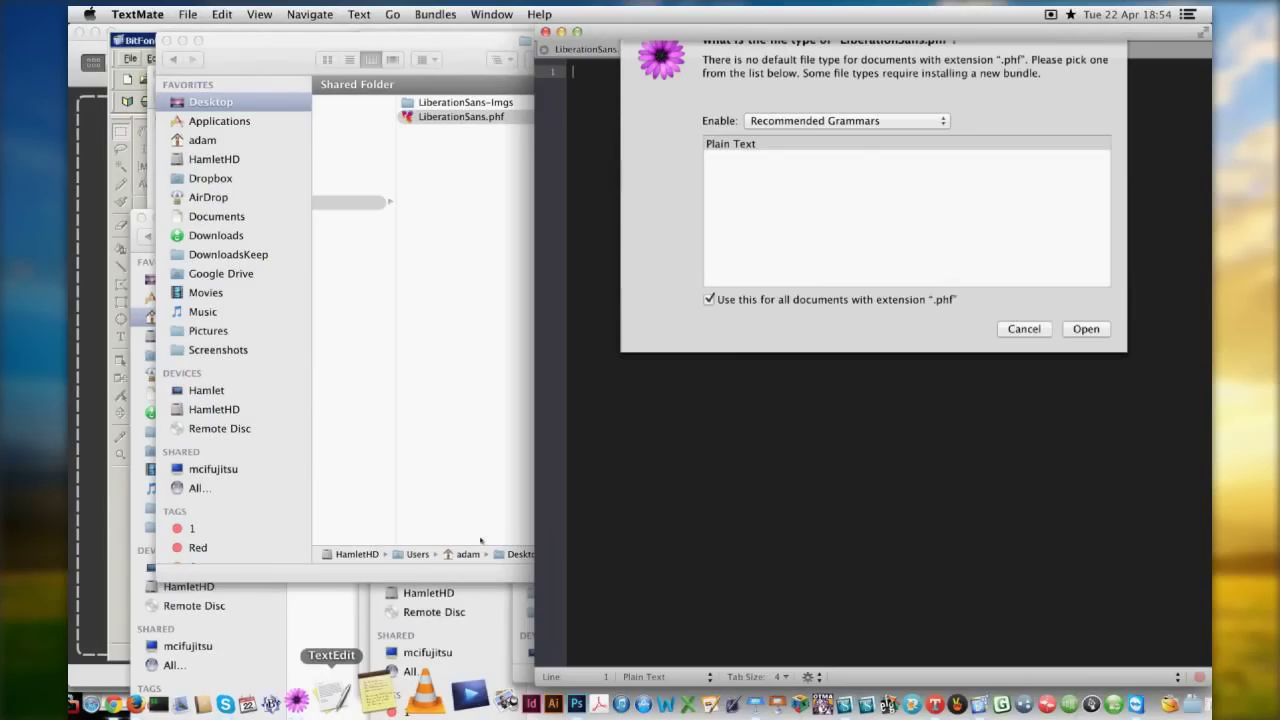
{"action": "key", "text": "Return"}
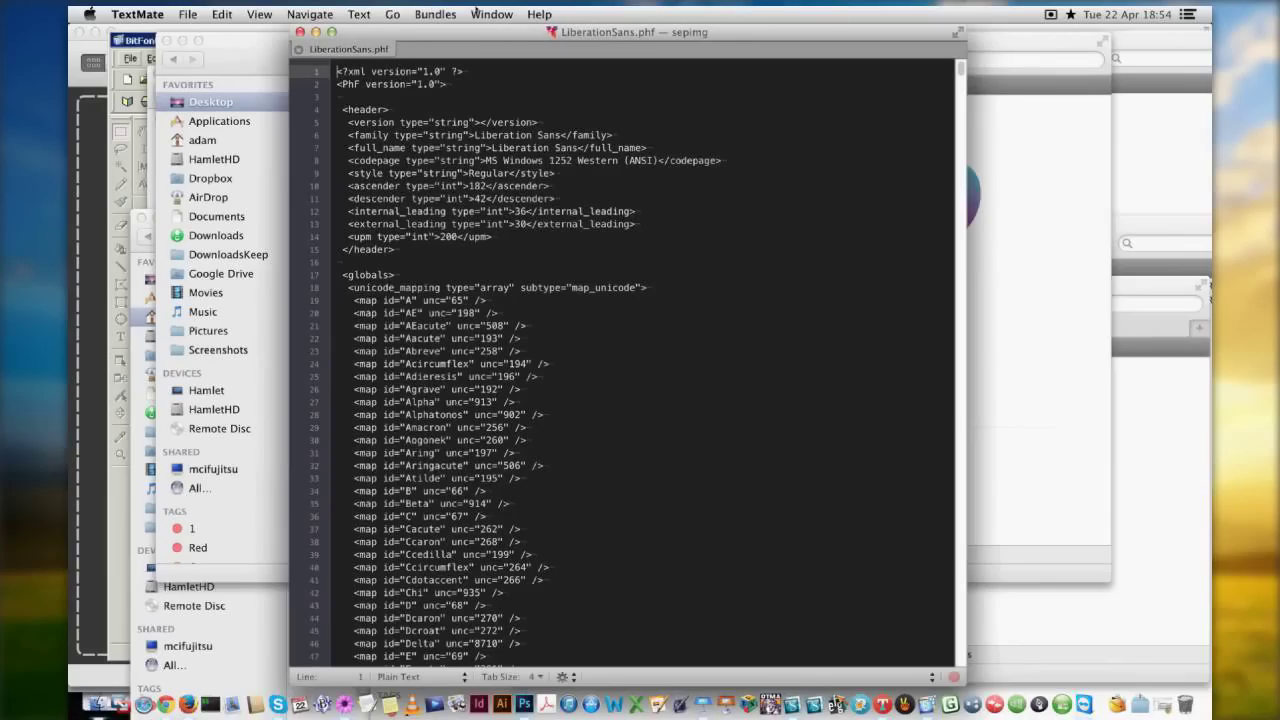
{"action": "left_click", "coordinate": [491, 14]}
{"action": "left_click", "coordinate": [505, 55]}
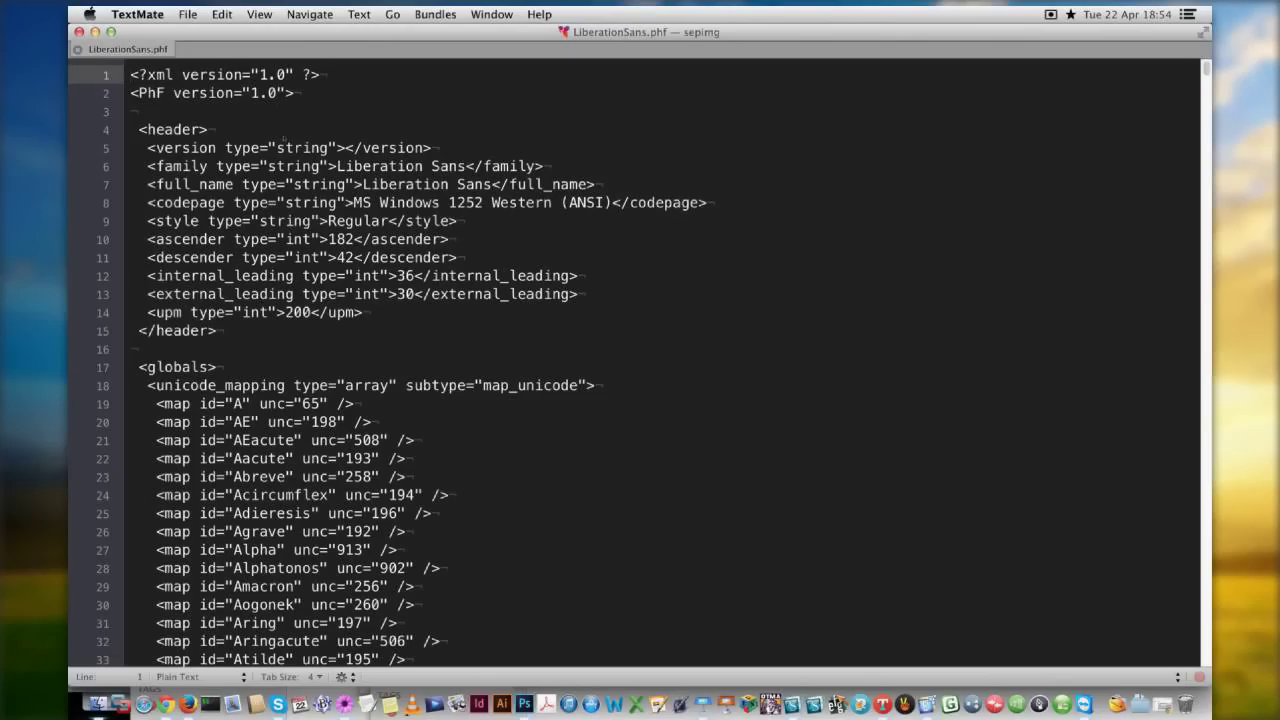
Examine the header section of the Photofont XML, highlighting its entries and the upm value.
{"action": "left_click", "coordinate": [172, 129]}
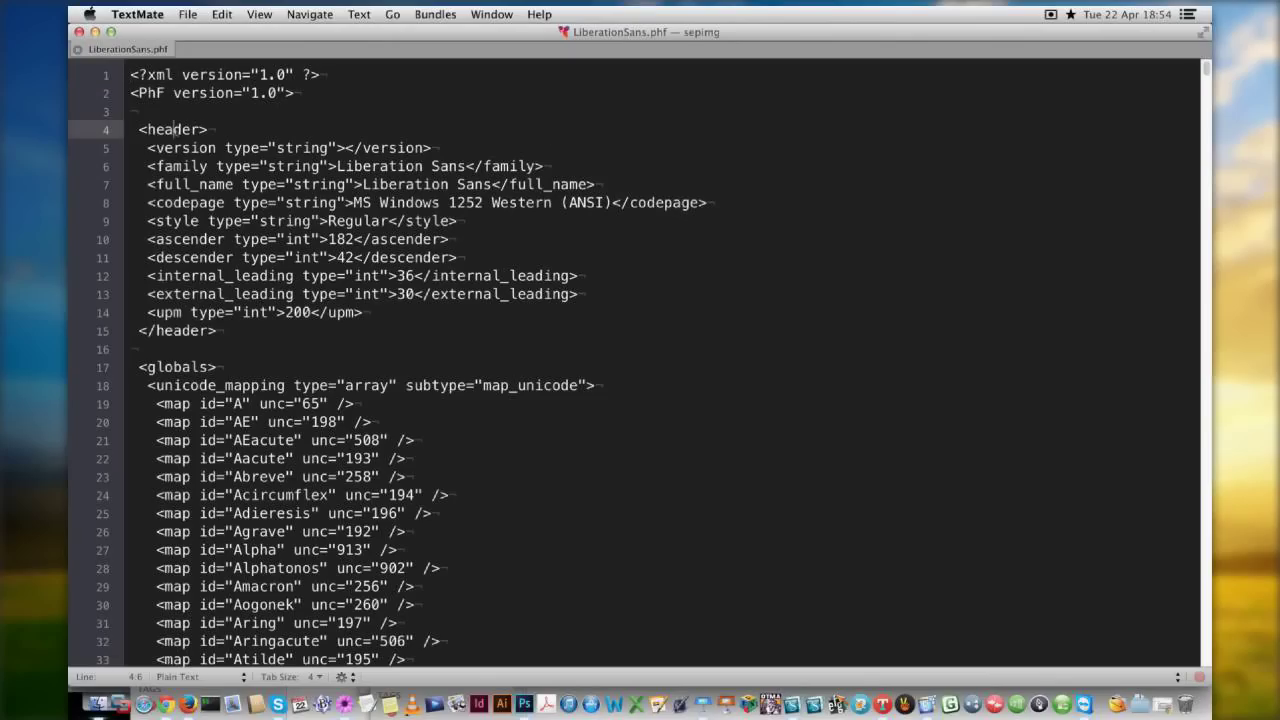
{"action": "left_click_drag", "start_coordinate": [172, 129], "coordinate": [287, 312]}
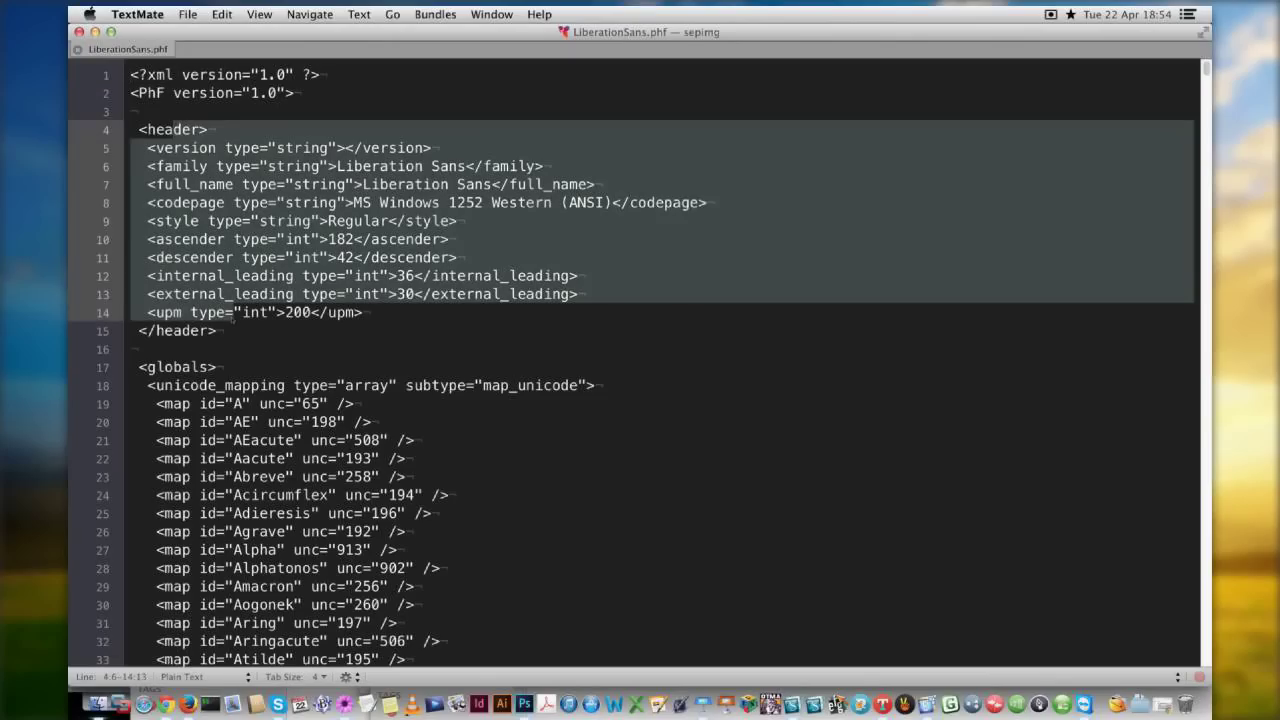
{"action": "left_click", "coordinate": [287, 312]}
{"action": "double_click", "coordinate": [296, 312]}
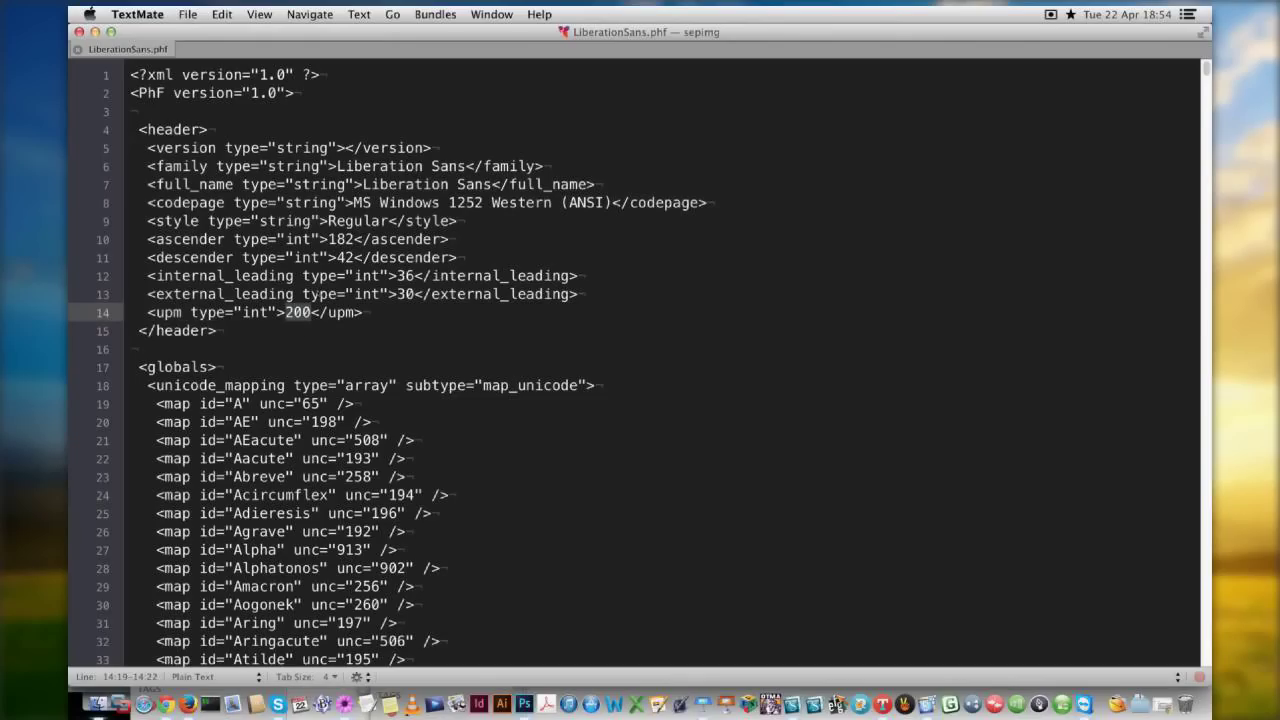
Examine the unicode_mapping section that links glyph names to Unicode codes.
{"action": "scroll", "coordinate": [317, 292], "scroll_direction": "down", "scroll_amount": 2}
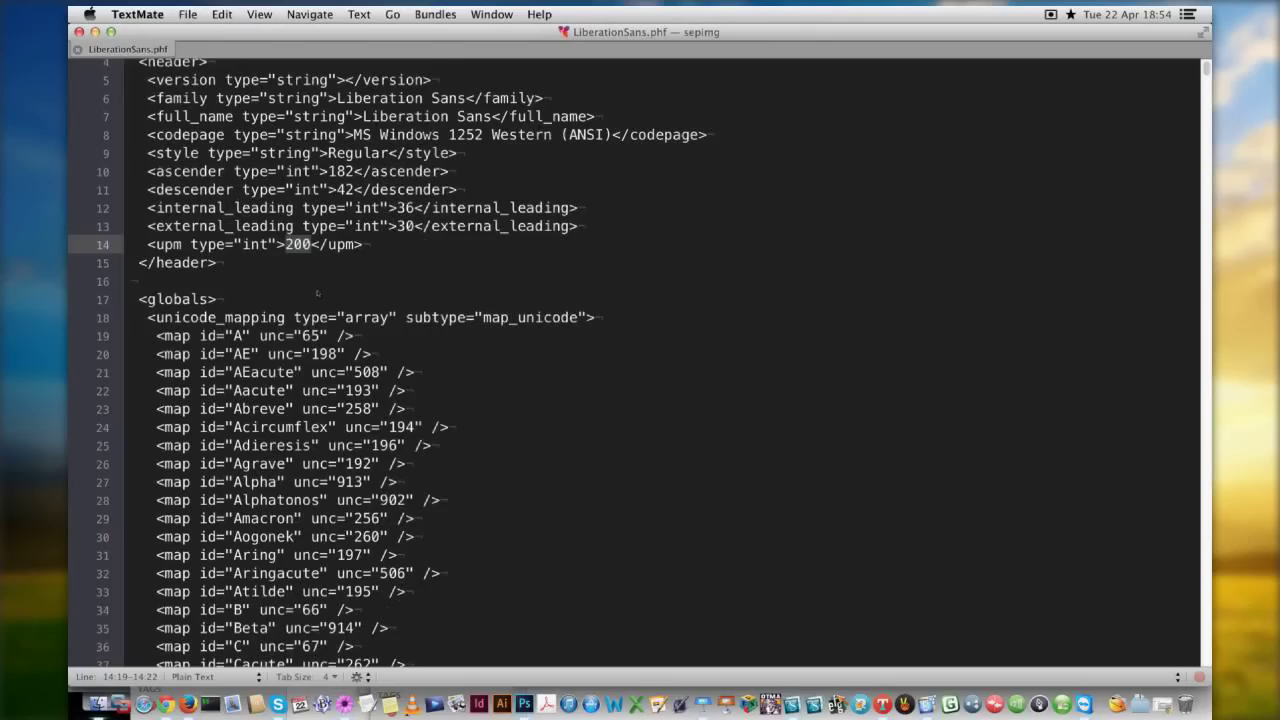
{"action": "scroll", "coordinate": [320, 250], "scroll_direction": "down", "scroll_amount": 5}
{"action": "left_click", "coordinate": [328, 177]}
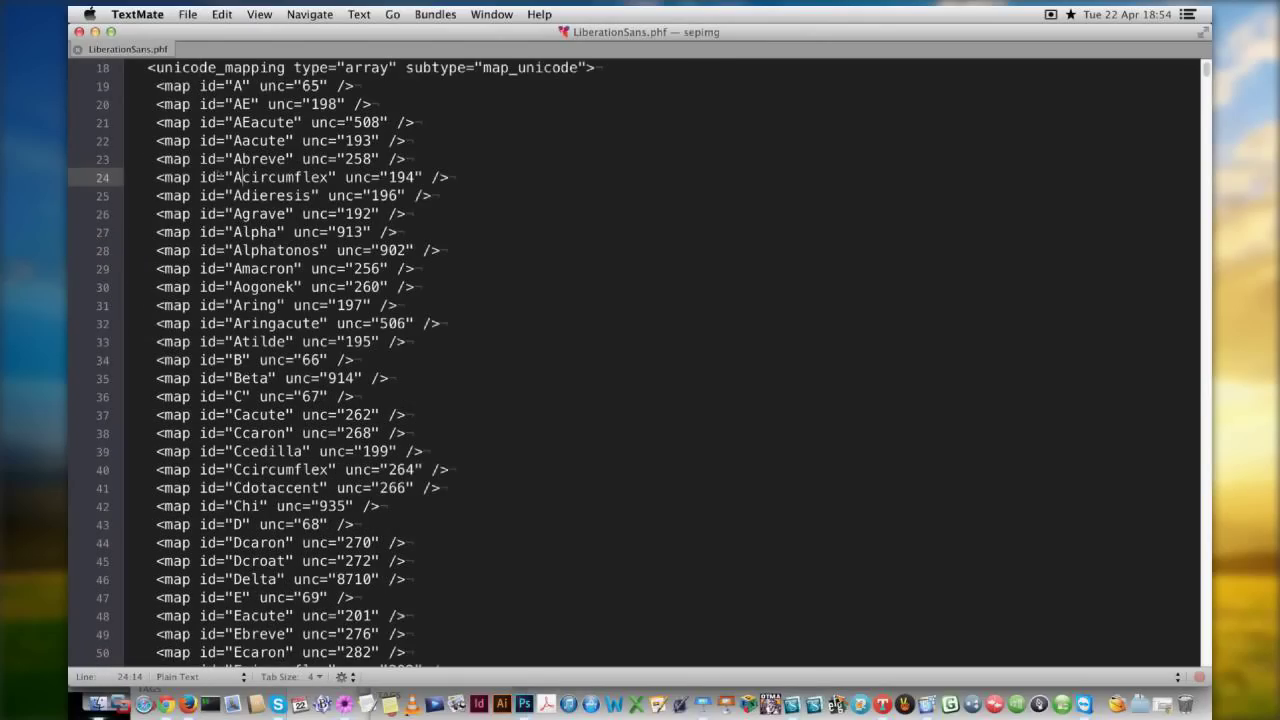
{"action": "scroll", "coordinate": [205, 165], "scroll_direction": "up", "scroll_amount": 2}
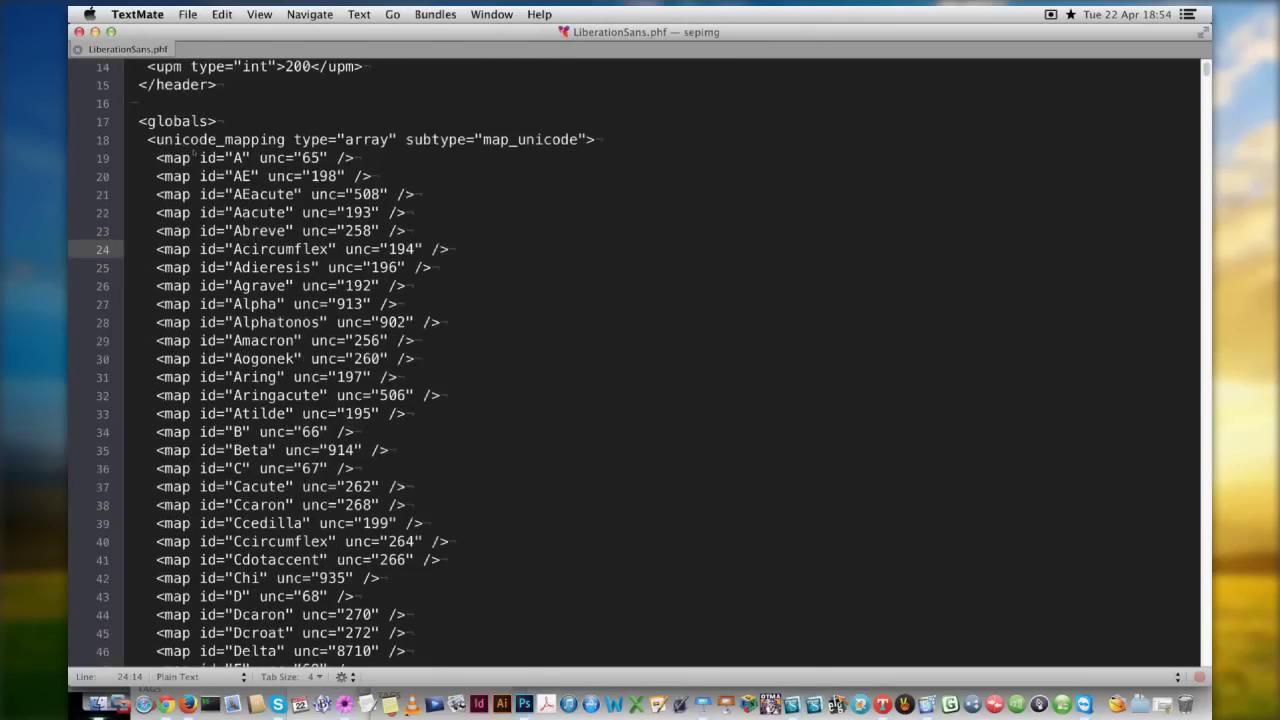
{"action": "scroll", "coordinate": [192, 154], "scroll_direction": "down", "scroll_amount": 7}
{"action": "scroll", "coordinate": [192, 183], "scroll_direction": "down", "scroll_amount": 5}
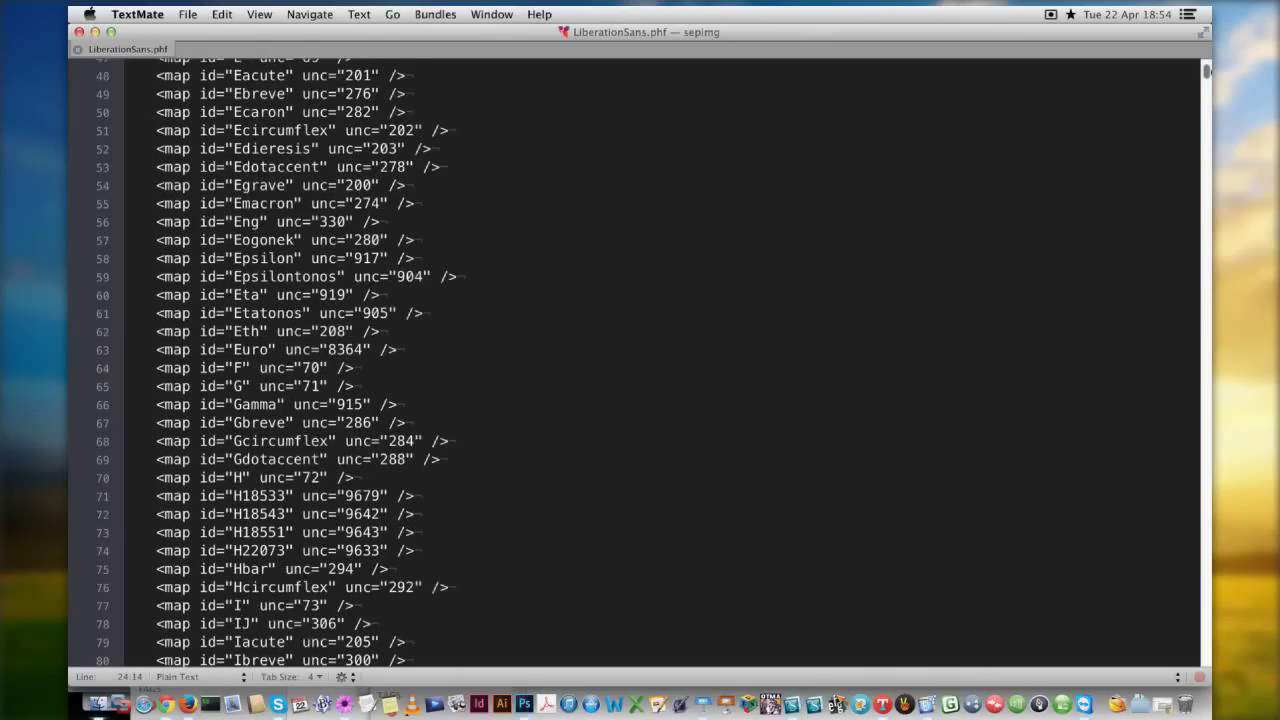
{"action": "scroll", "coordinate": [640, 360], "scroll_direction": "down", "scroll_amount": 15}
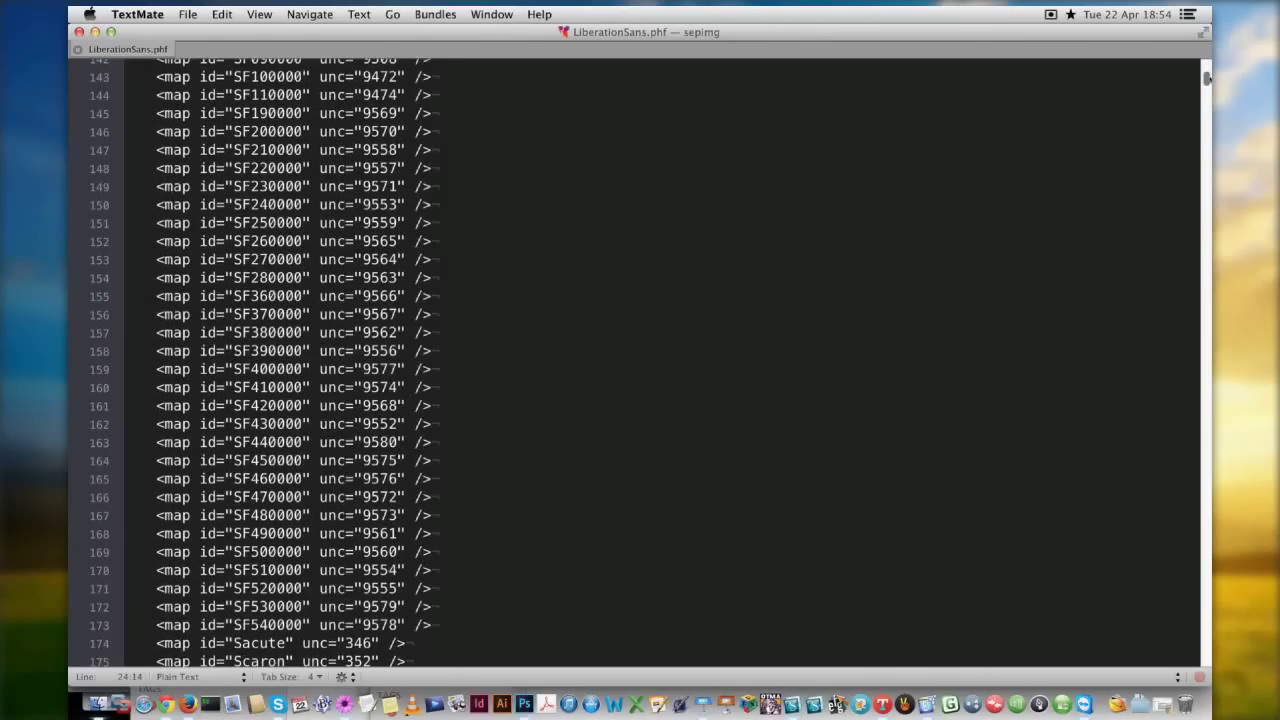
Find the glyphs section and highlight the complete definition of the exclam glyph.
{"action": "scroll", "coordinate": [640, 360], "scroll_direction": "down", "scroll_amount": 20}
{"action": "scroll", "coordinate": [1153, 130], "scroll_direction": "up", "scroll_amount": 4}
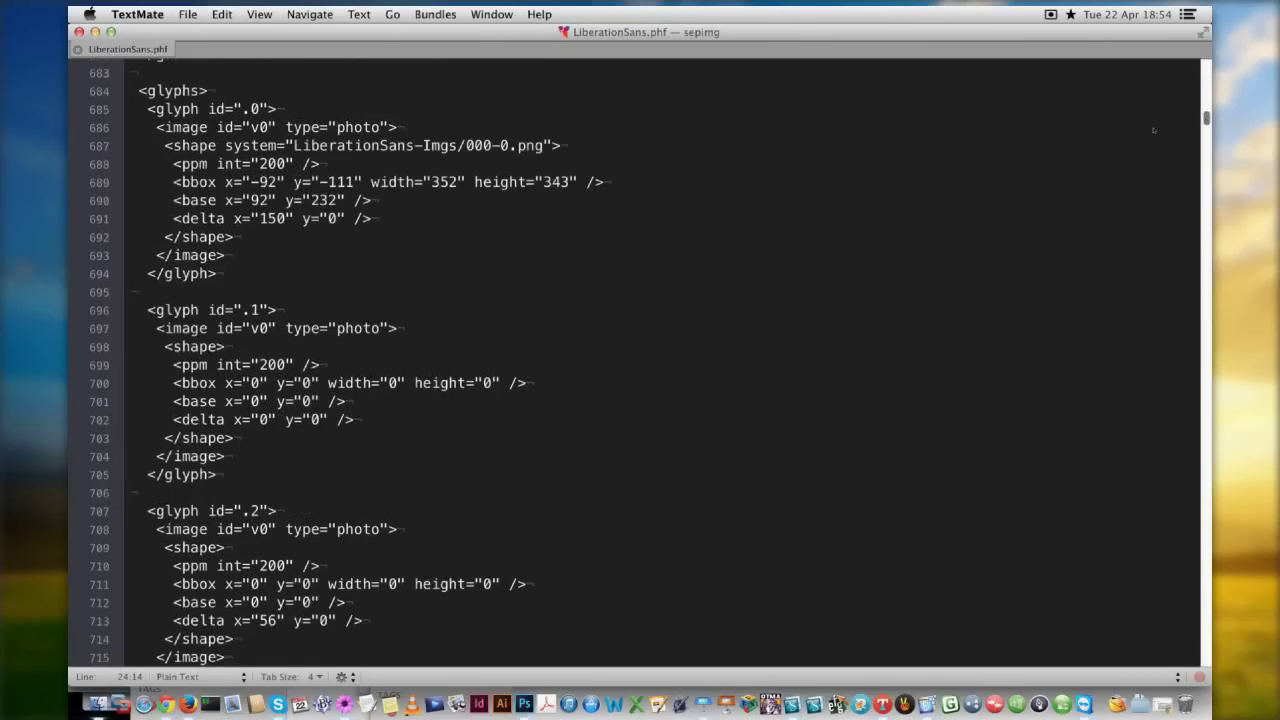
{"action": "scroll", "coordinate": [900, 220], "scroll_direction": "down", "scroll_amount": 4}
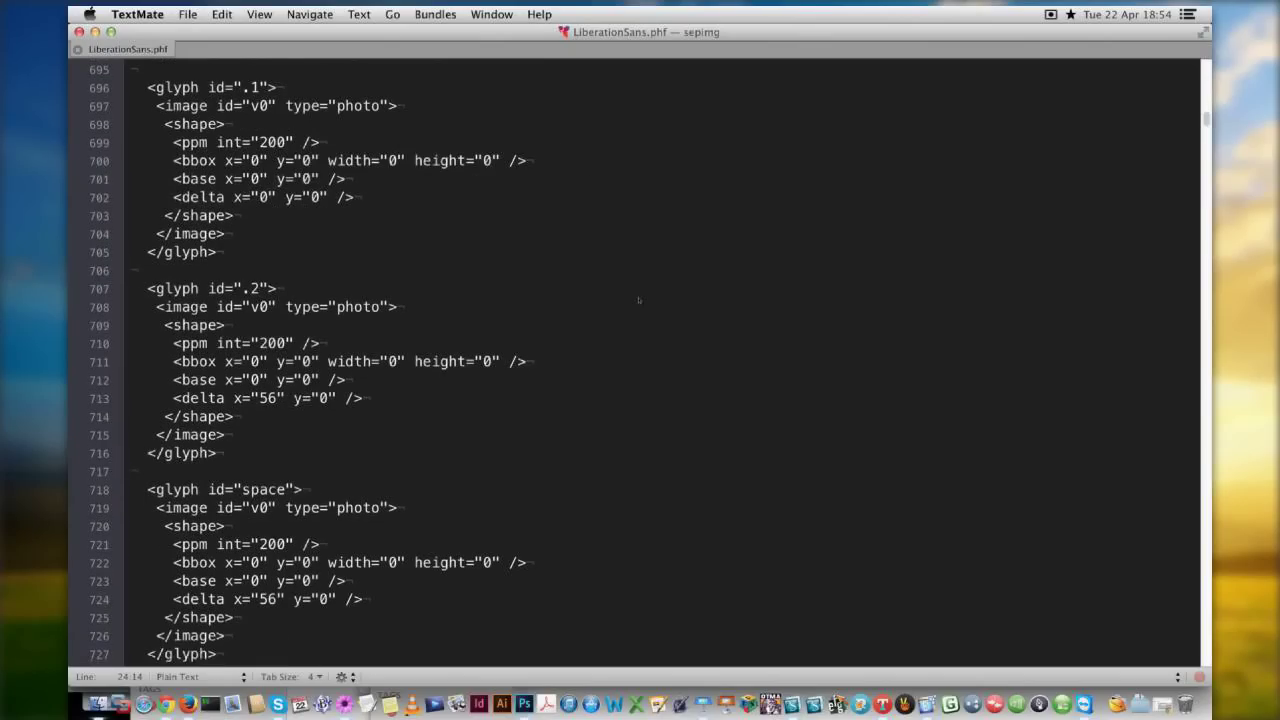
{"action": "scroll", "coordinate": [638, 300], "scroll_direction": "down", "scroll_amount": 9}
{"action": "left_click", "coordinate": [148, 213]}
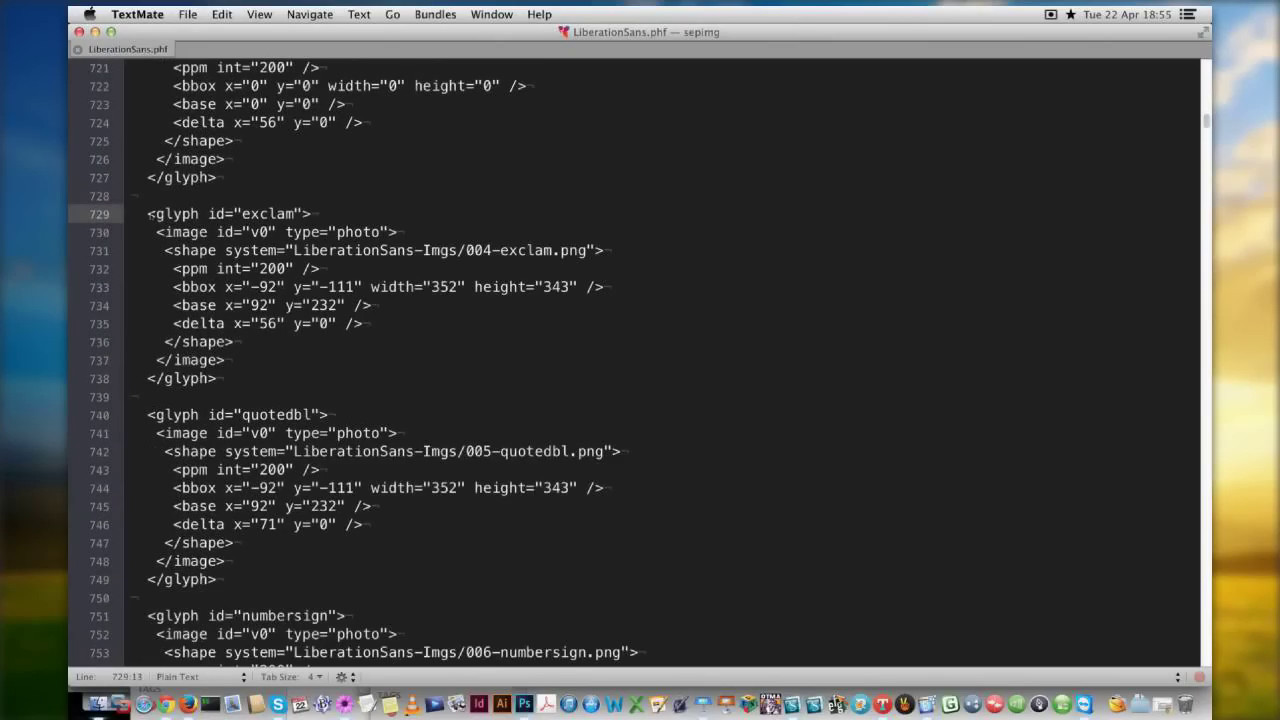
{"action": "left_click", "coordinate": [217, 378], "text": "shift"}
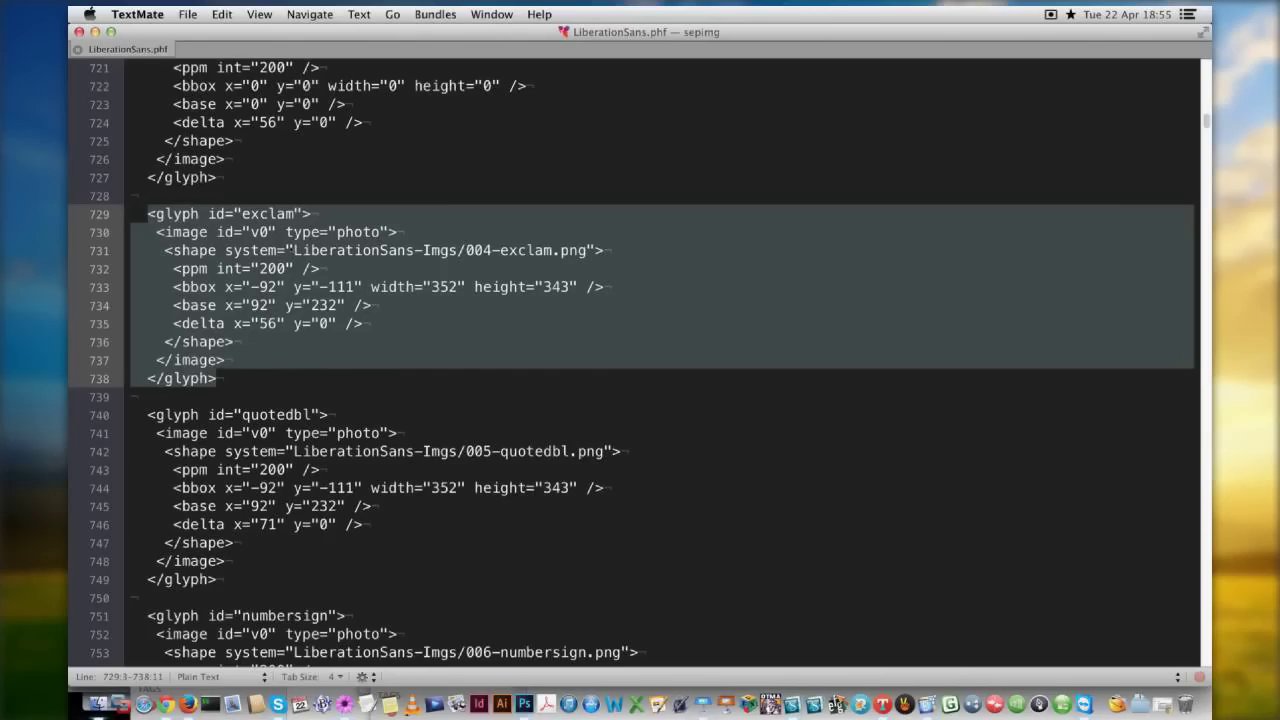
Compare the exclam glyph's image path with a preview of 004-exclam.png in Finder, and highlight its base and delta lines in TextMate.
{"action": "left_click_drag", "start_coordinate": [293, 250], "coordinate": [588, 250]}
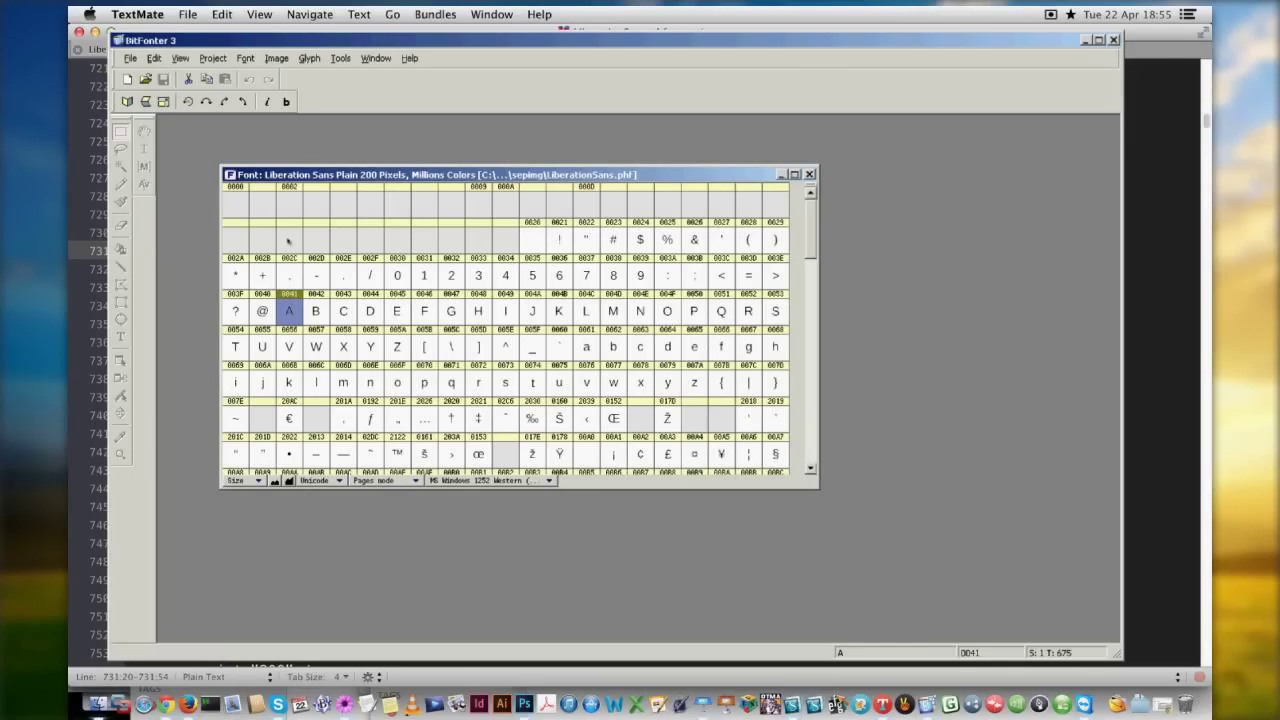
{"action": "key", "text": "super+Tab"}
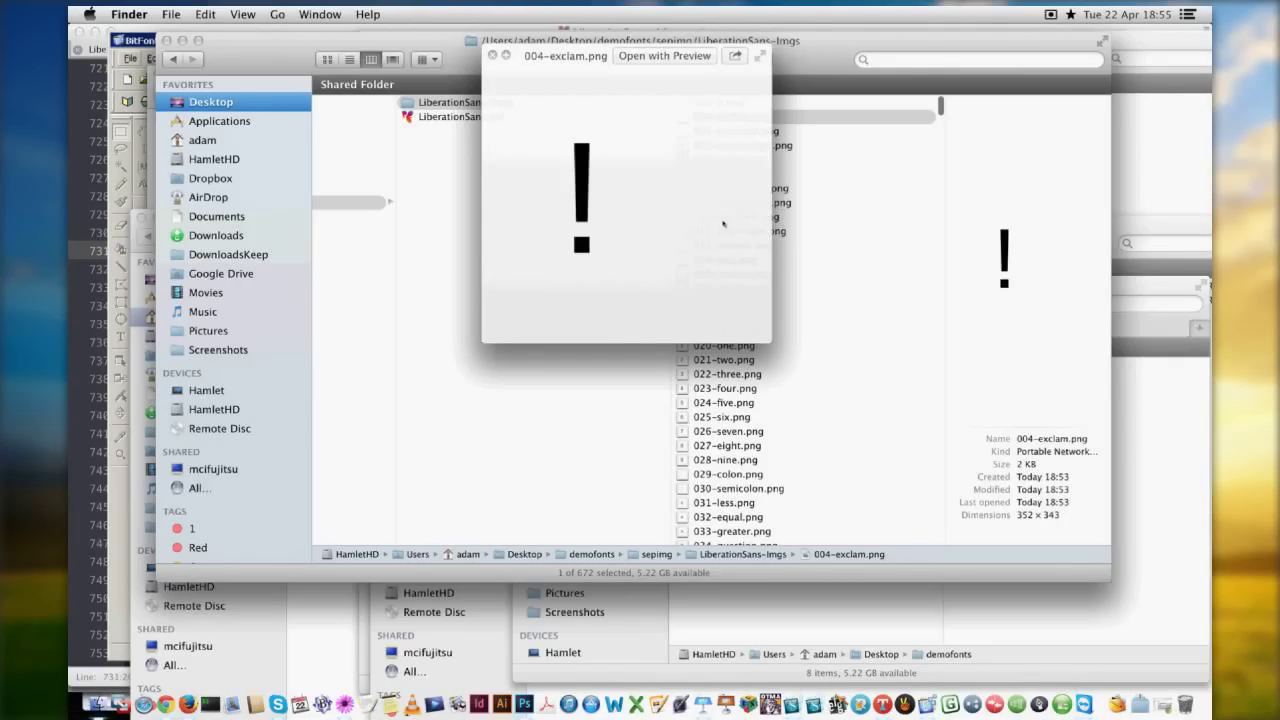
{"action": "key", "text": "super+Tab"}
{"action": "left_click_drag", "start_coordinate": [173, 305], "coordinate": [378, 326]}
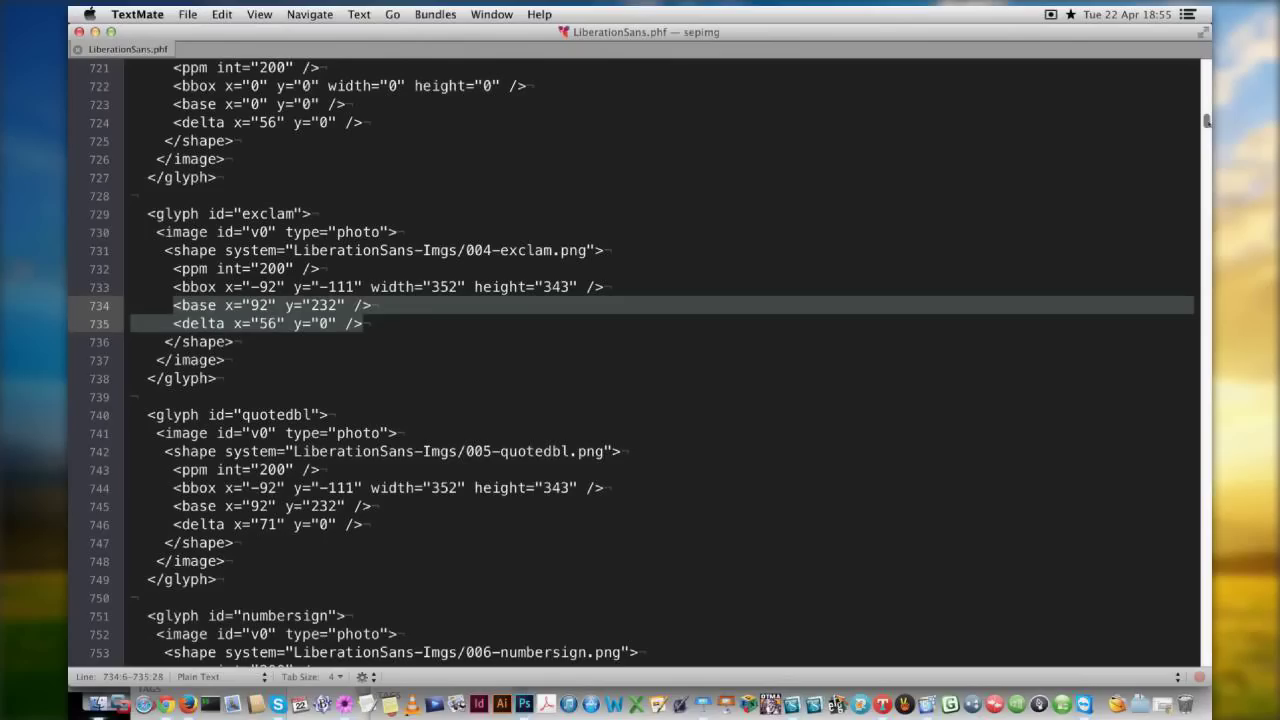
Skim further glyph definitions, return to the beginning of the file, and highlight the whole header block before viewing the globals.
{"action": "scroll", "coordinate": [1203, 150], "scroll_direction": "down", "scroll_amount": 10}
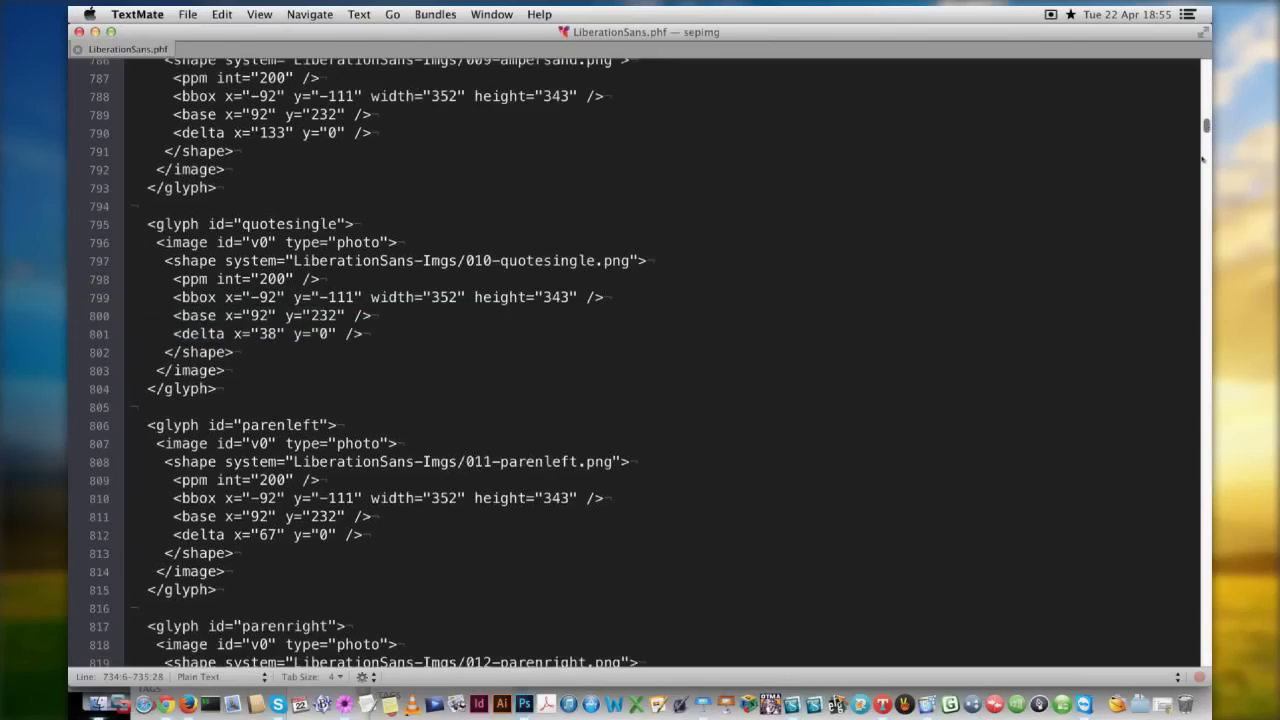
{"action": "left_click_drag", "start_coordinate": [1203, 159], "coordinate": [894, 148]}
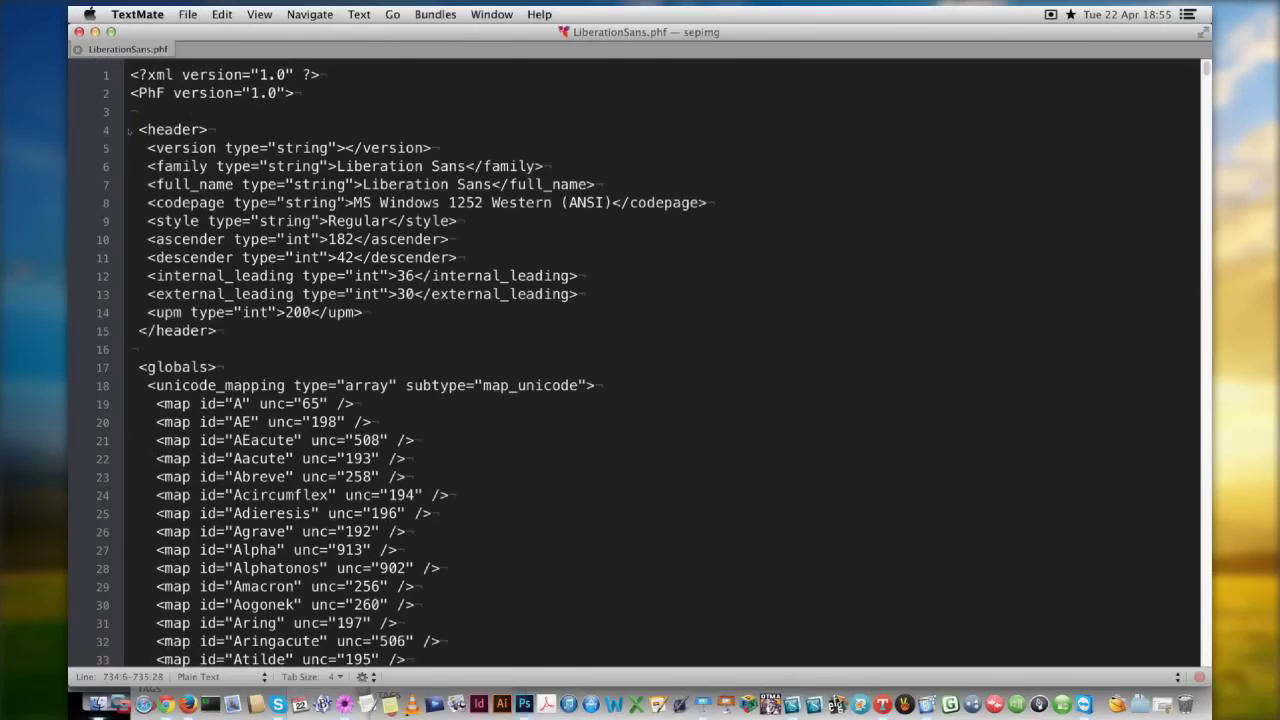
{"action": "left_click_drag", "start_coordinate": [128, 130], "coordinate": [335, 347]}
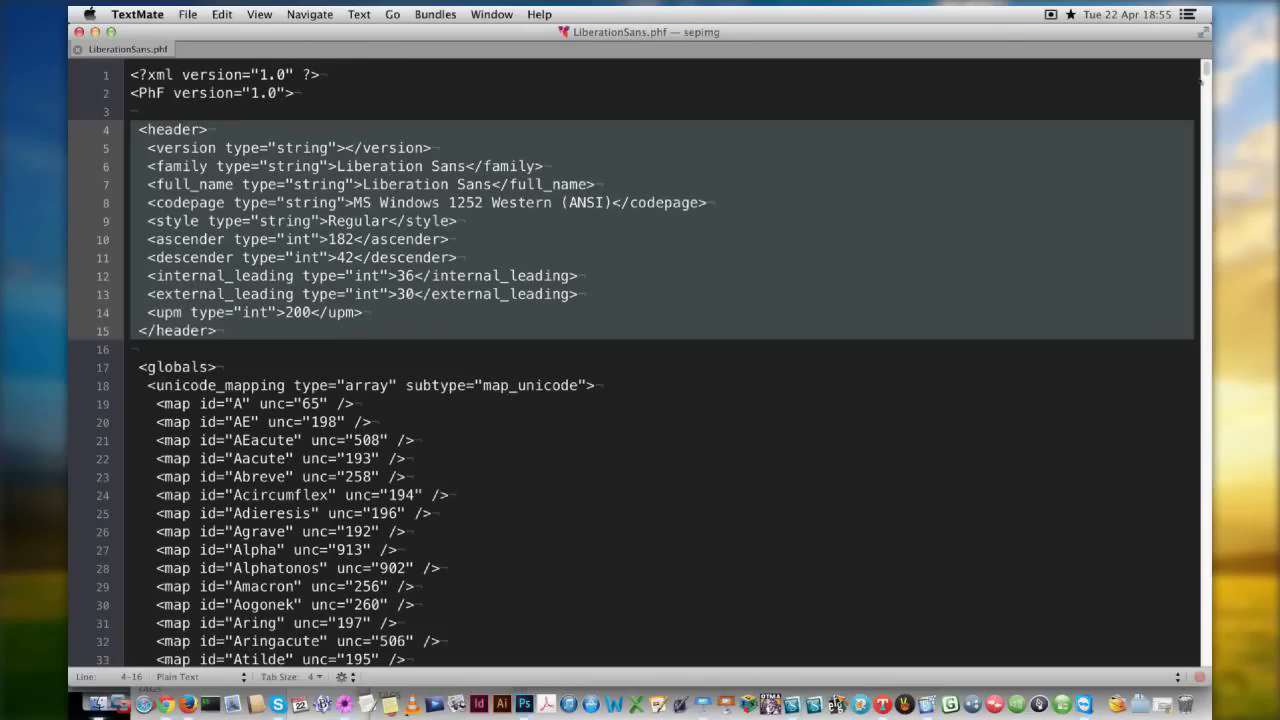
{"action": "scroll", "coordinate": [660, 360], "scroll_direction": "down", "scroll_amount": 4}
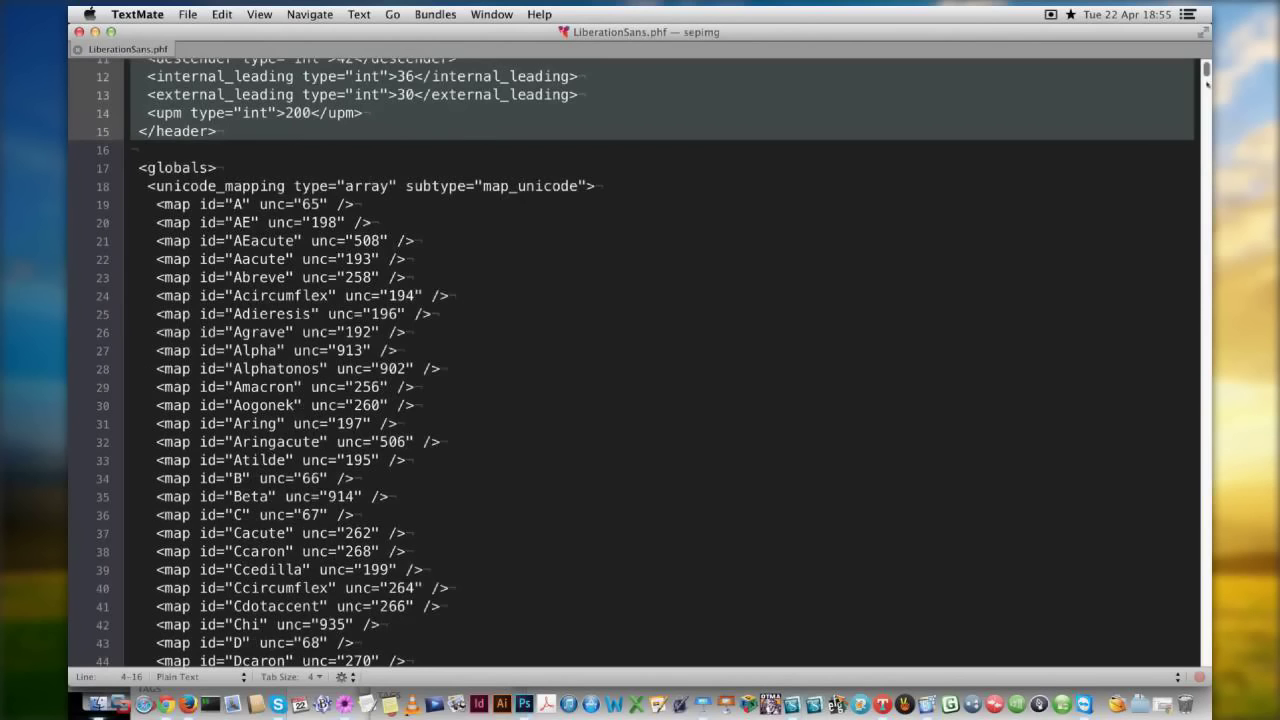
Review the header block in the font file with its highlight cleared, and switch to Finder to go back up to the sepimg folder.
{"action": "mouse_move", "coordinate": [1207, 84]}
{"action": "left_mouse_down"}
{"action": "mouse_move", "coordinate": [1183, 204]}
{"action": "mouse_move", "coordinate": [1190, 70]}
{"action": "left_mouse_up"}
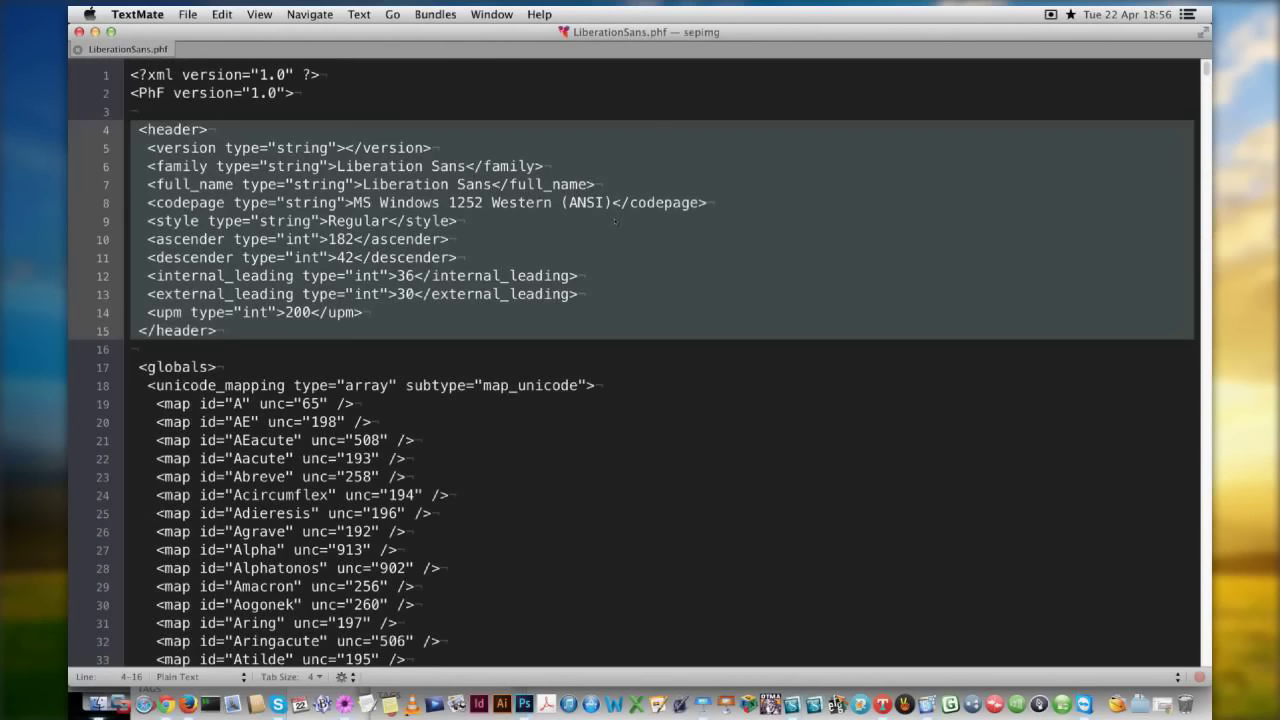
{"action": "left_click", "coordinate": [397, 221]}
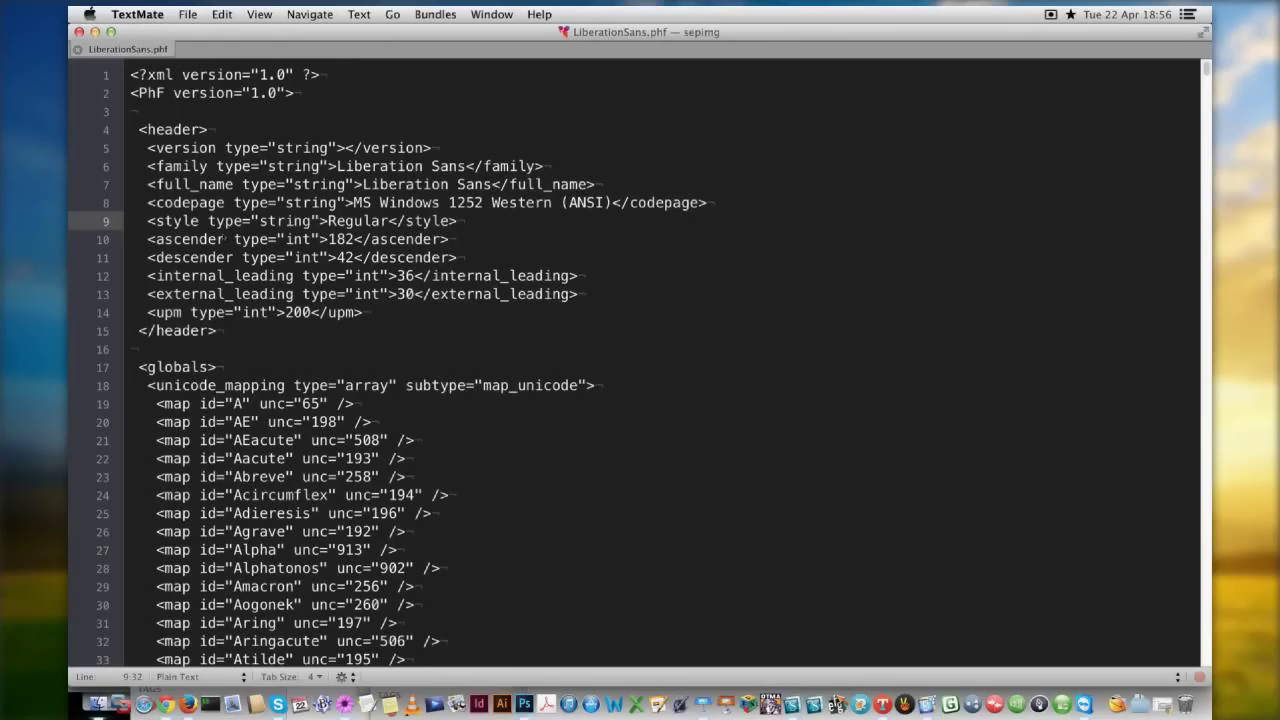
{"action": "key", "text": "super+Tab"}
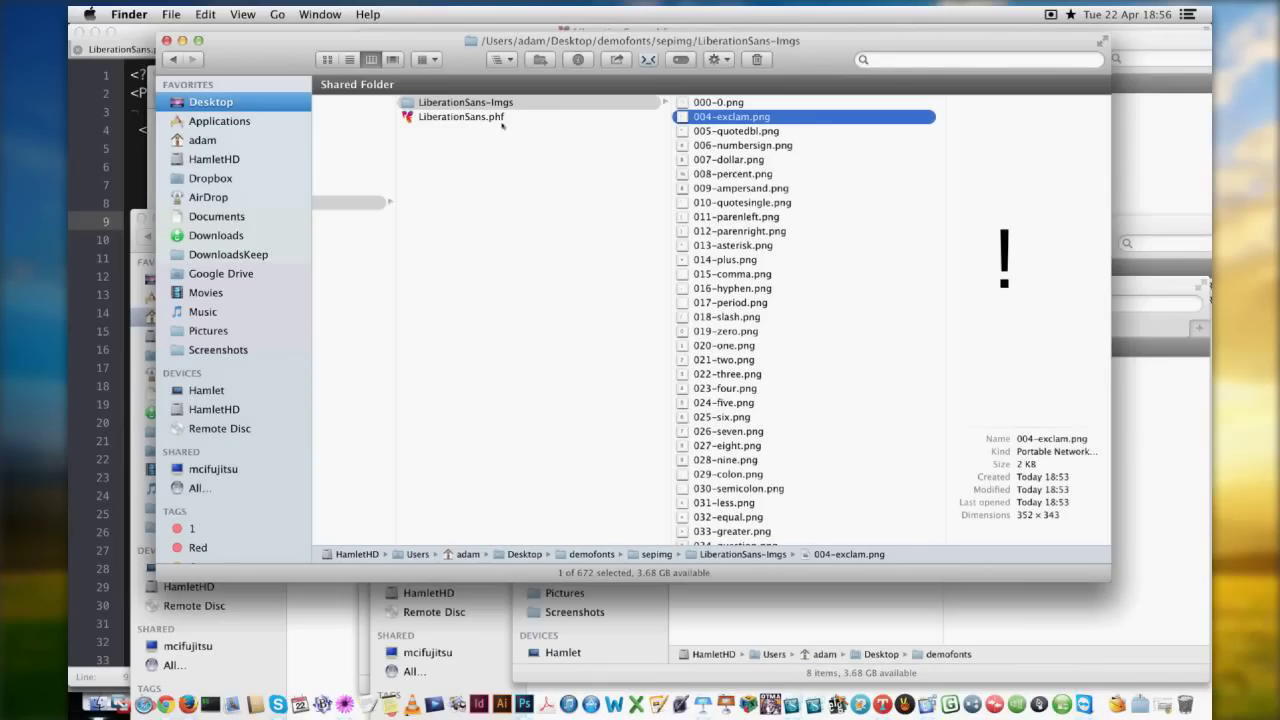
{"action": "key", "text": "Left"}
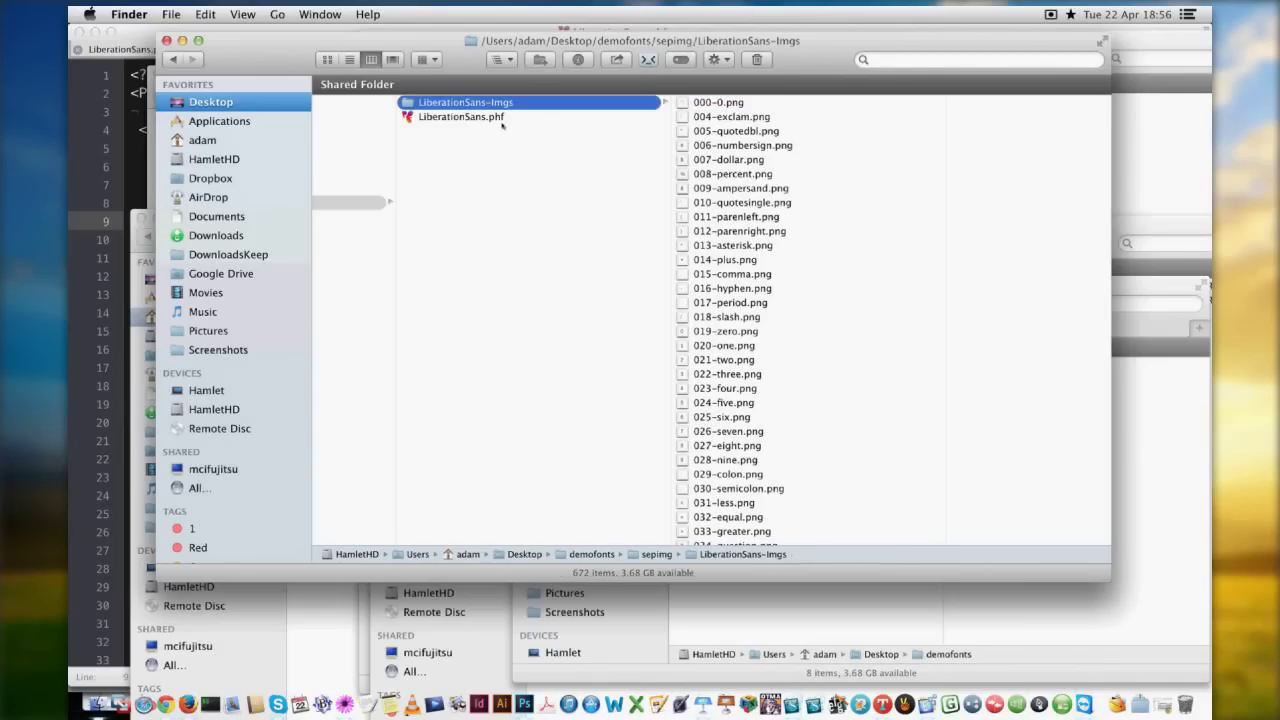
{"action": "key", "text": "Left"}
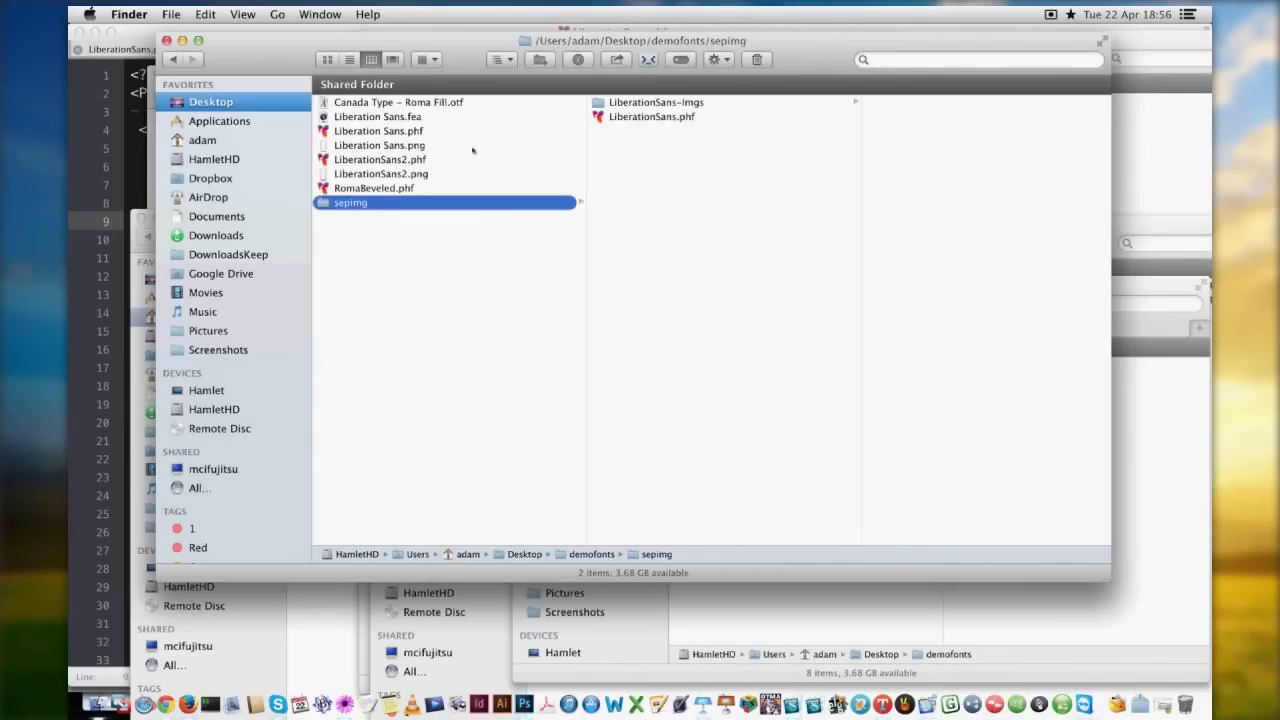
Switch to BitFonter and set the Photofont export options to put glyph data outside of the font file as one table image.
{"action": "key", "text": "cmd+Tab"}
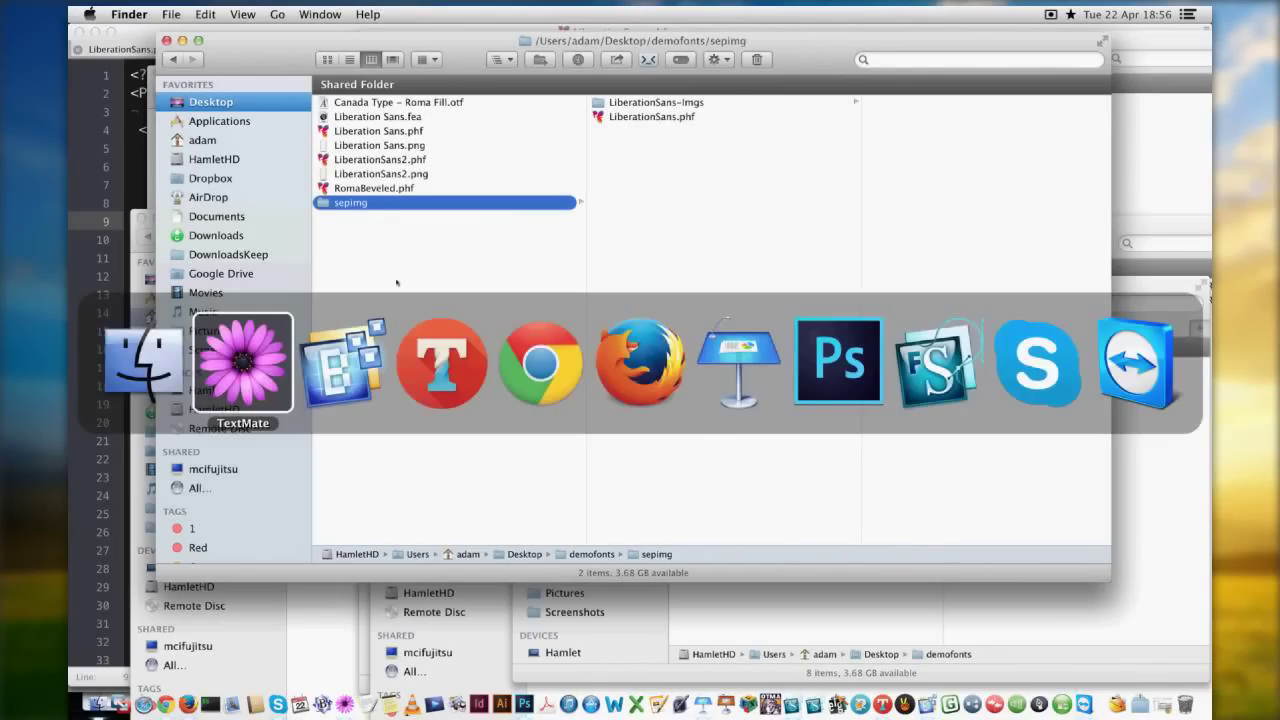
{"action": "key", "text": "alt+t"}
{"action": "key", "text": "Up"}
{"action": "key", "text": "Return"}
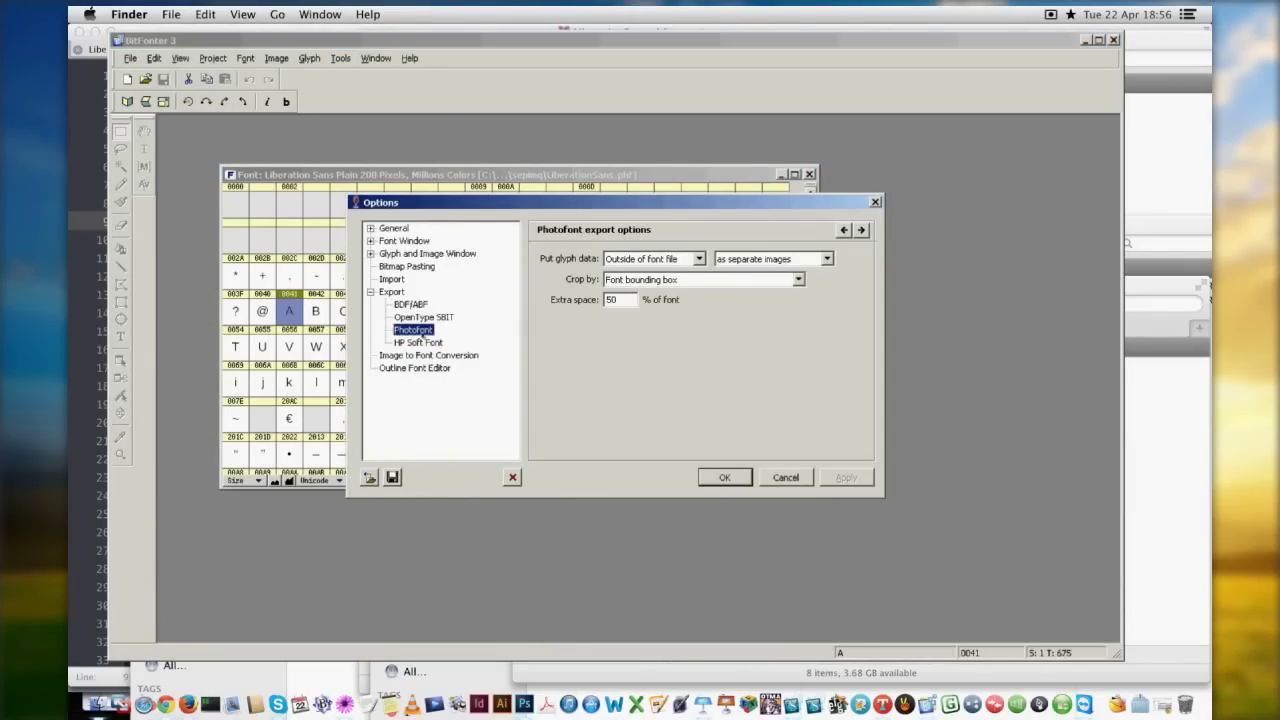
{"action": "left_click", "coordinate": [623, 260]}
{"action": "left_click", "coordinate": [623, 260]}
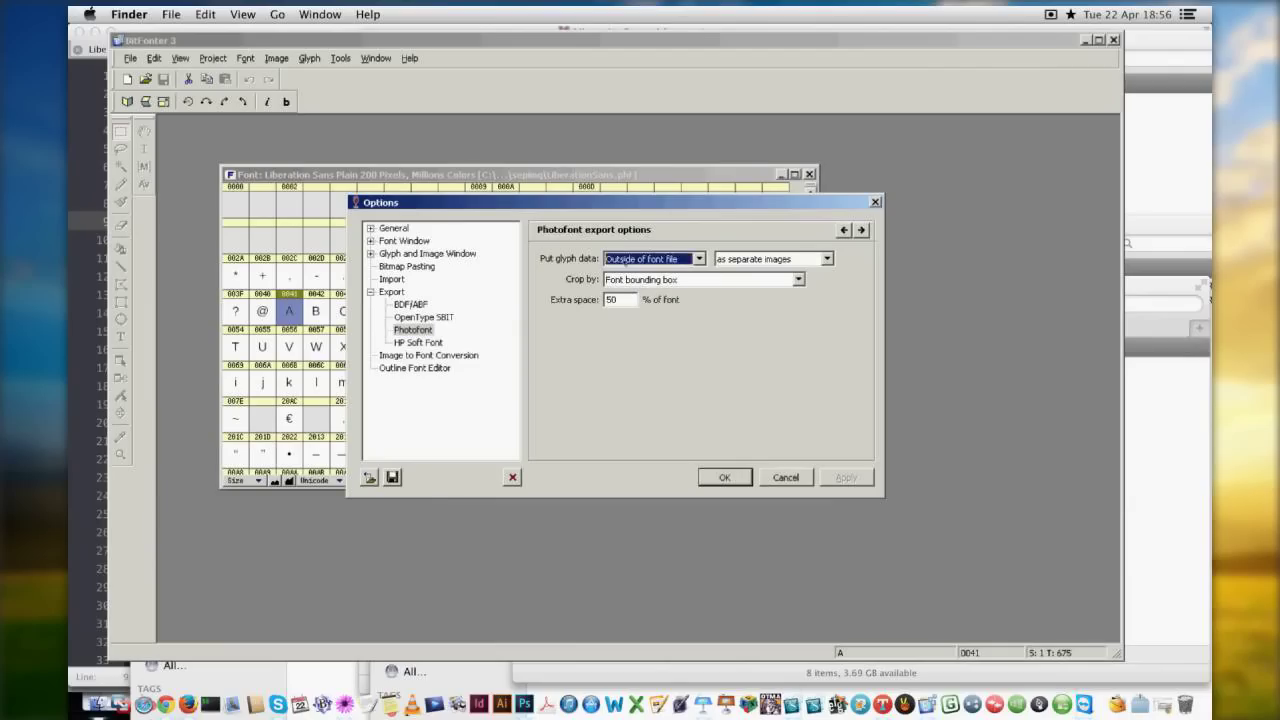
{"action": "left_click", "coordinate": [770, 259]}
{"action": "left_click", "coordinate": [738, 282]}
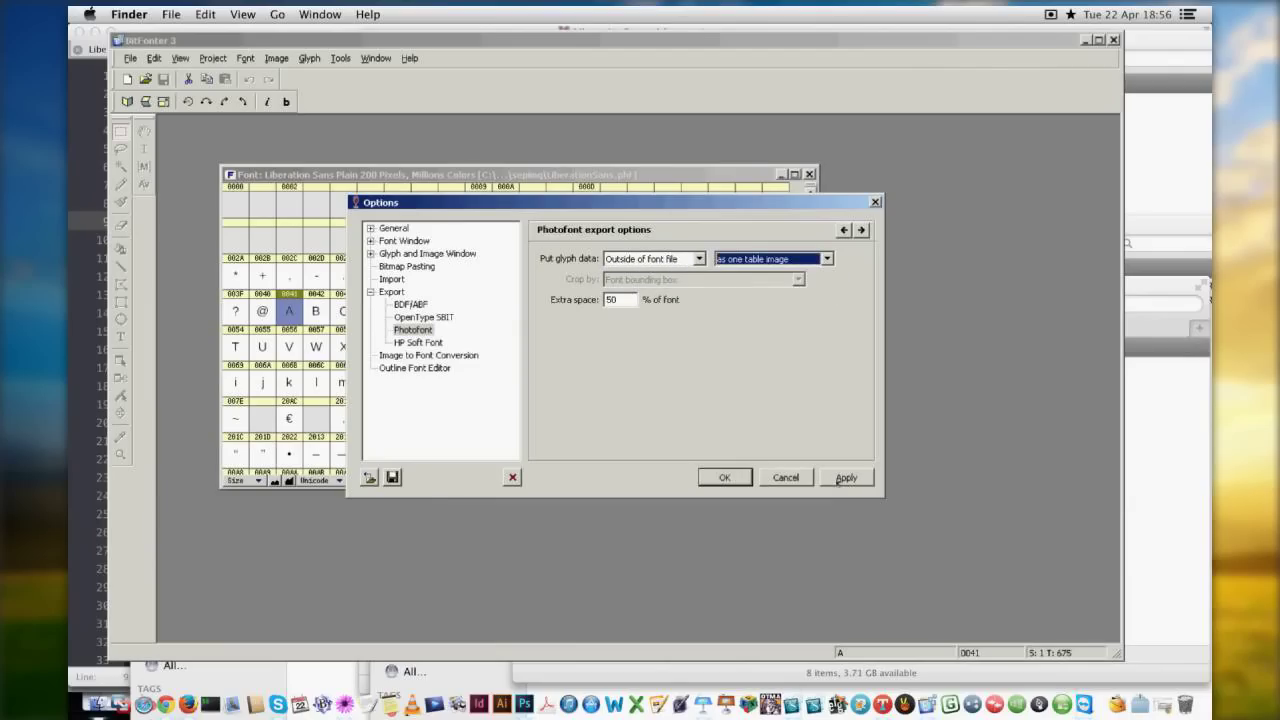
{"action": "left_click", "coordinate": [724, 477]}
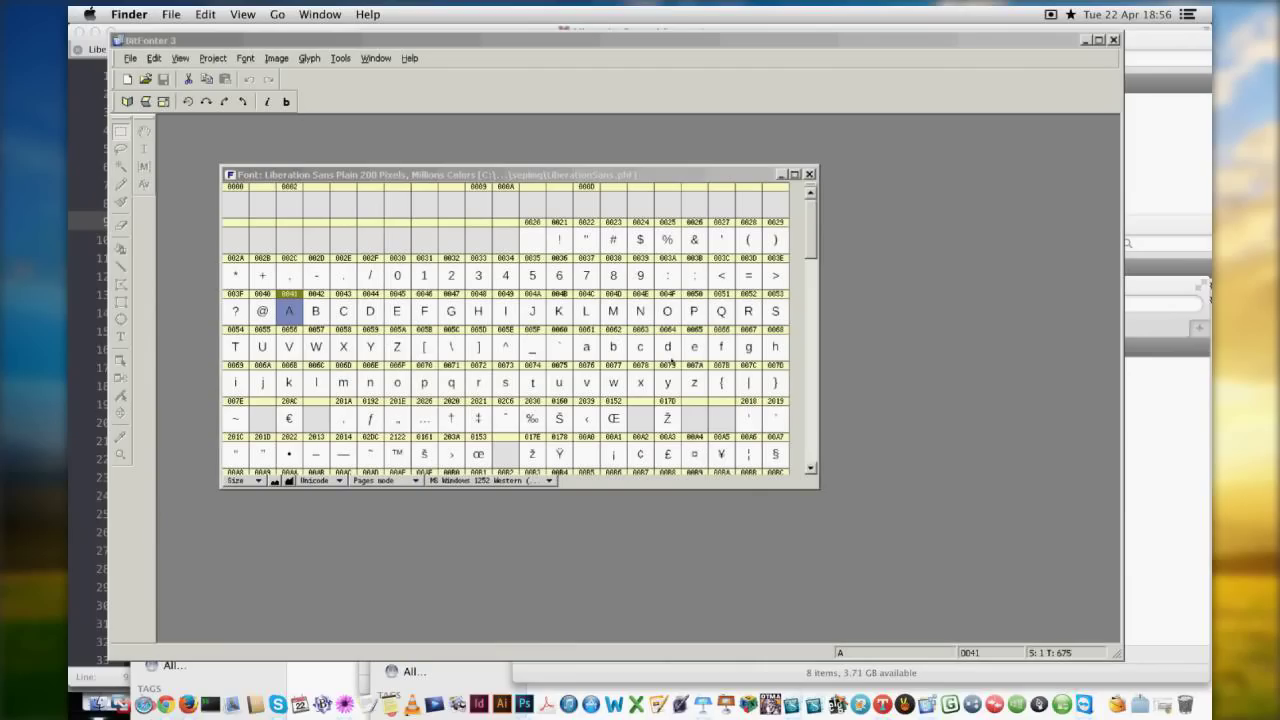
Switch to Finder, preview LiberationSans2.png in the demofonts folder, and open it in Preview.
{"action": "key", "text": "super+Tab"}
{"action": "key", "text": "super+Tab"}
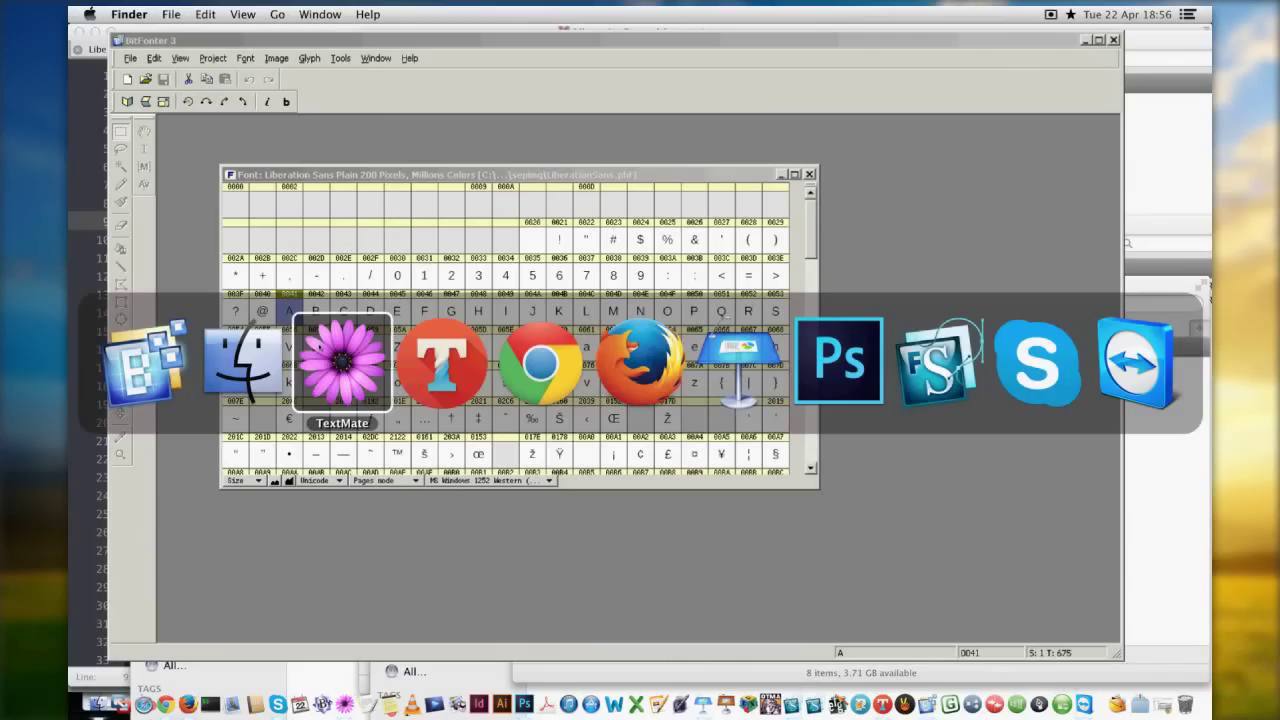
{"action": "key", "text": "super+shift+Tab"}
{"action": "left_click", "coordinate": [418, 174]}
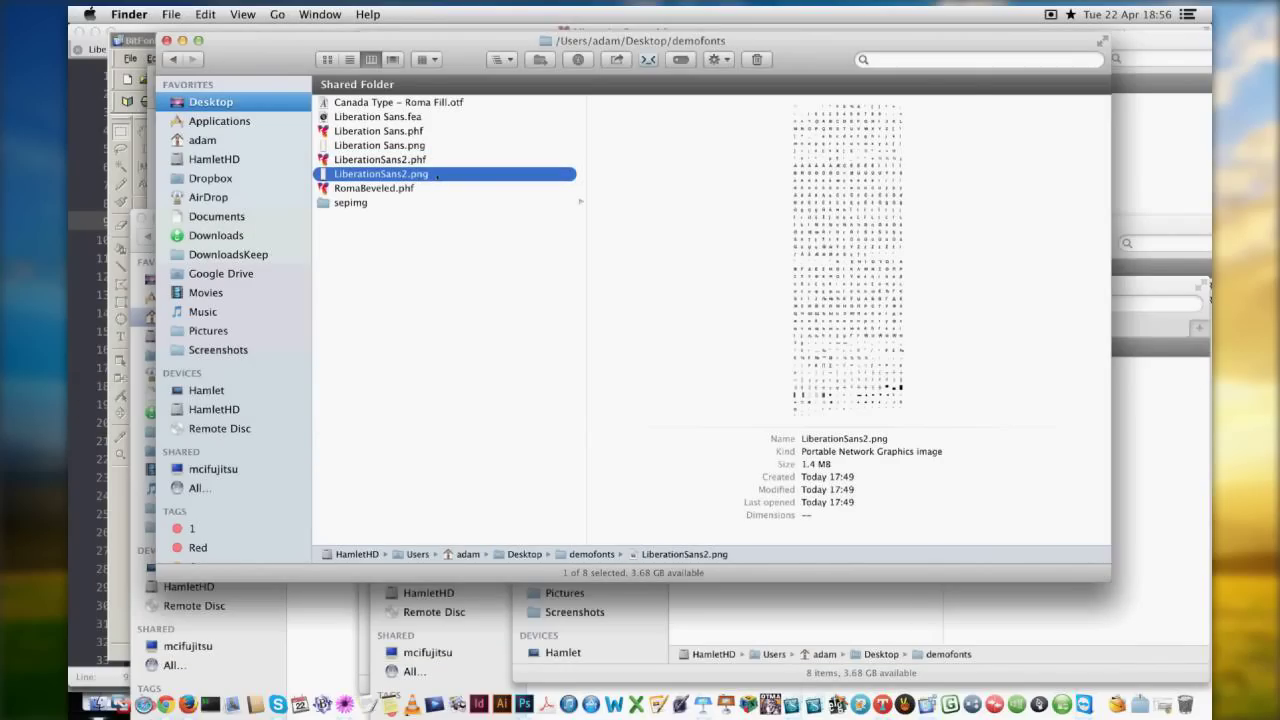
{"action": "key", "text": "space"}
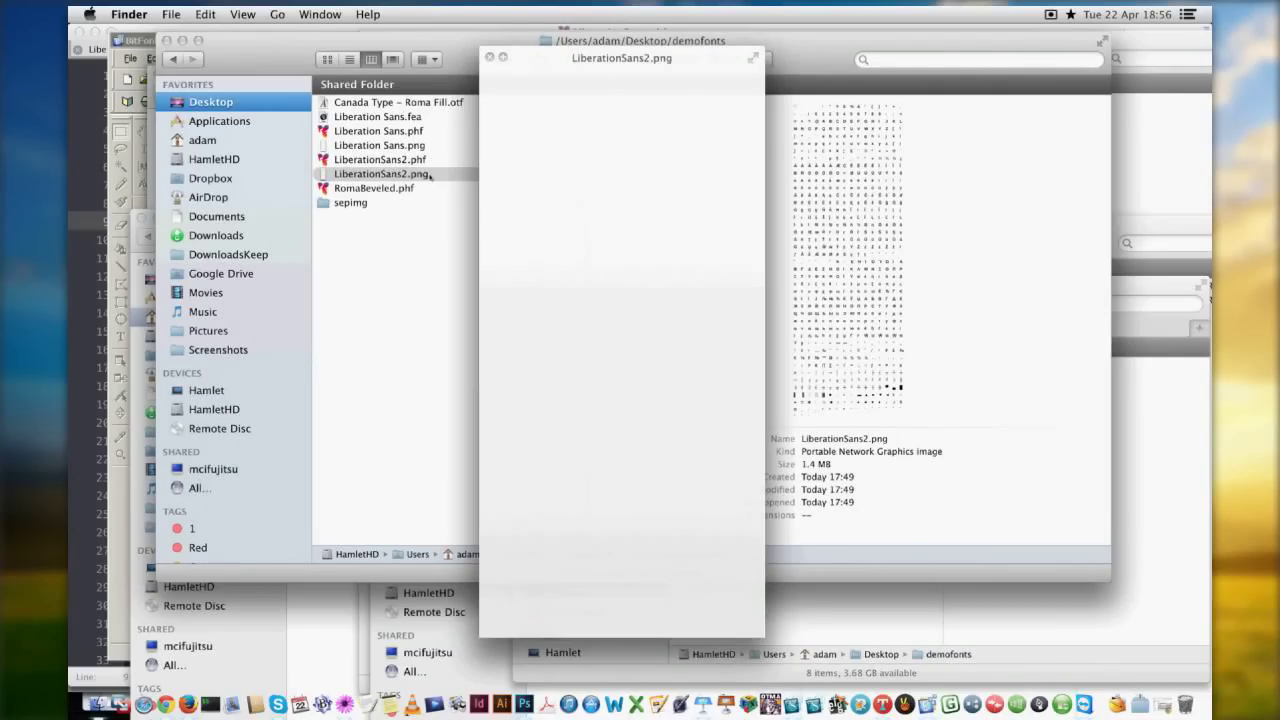
{"action": "left_click", "coordinate": [655, 56]}
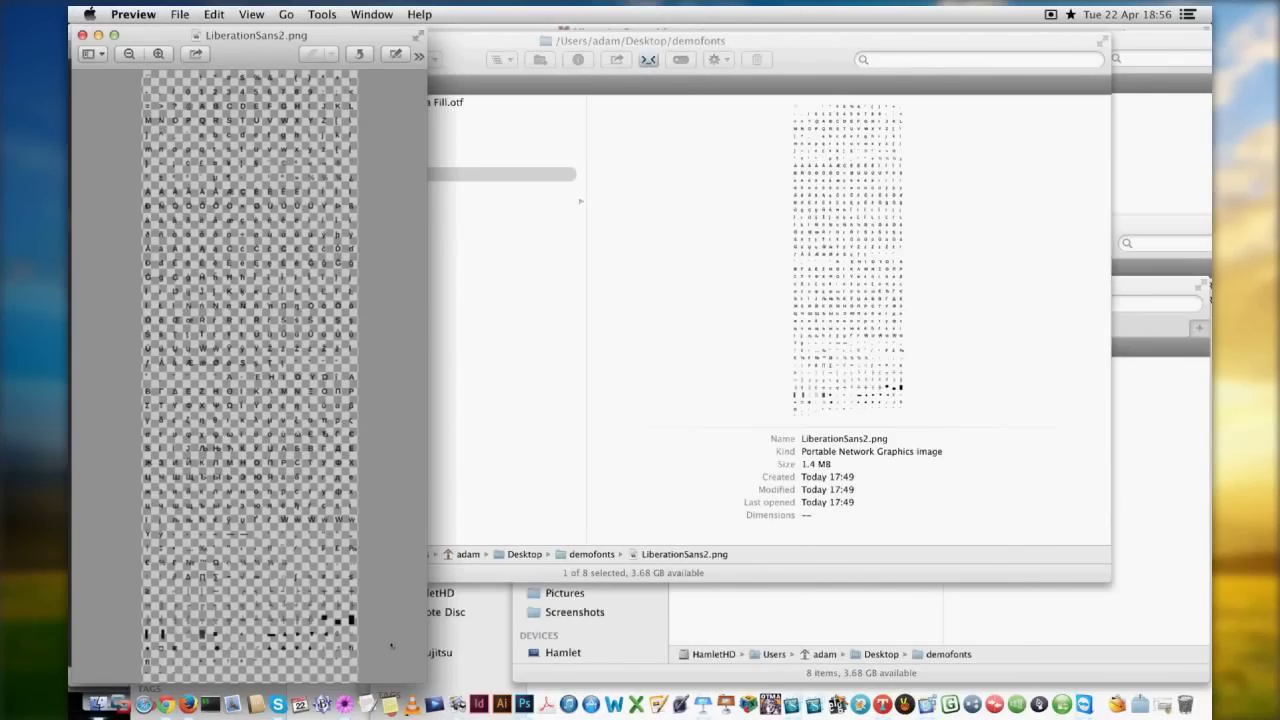
Widen the image window and examine the rows of glyphs in the table image at actual size.
{"action": "left_click_drag", "start_coordinate": [425, 684], "coordinate": [998, 684]}
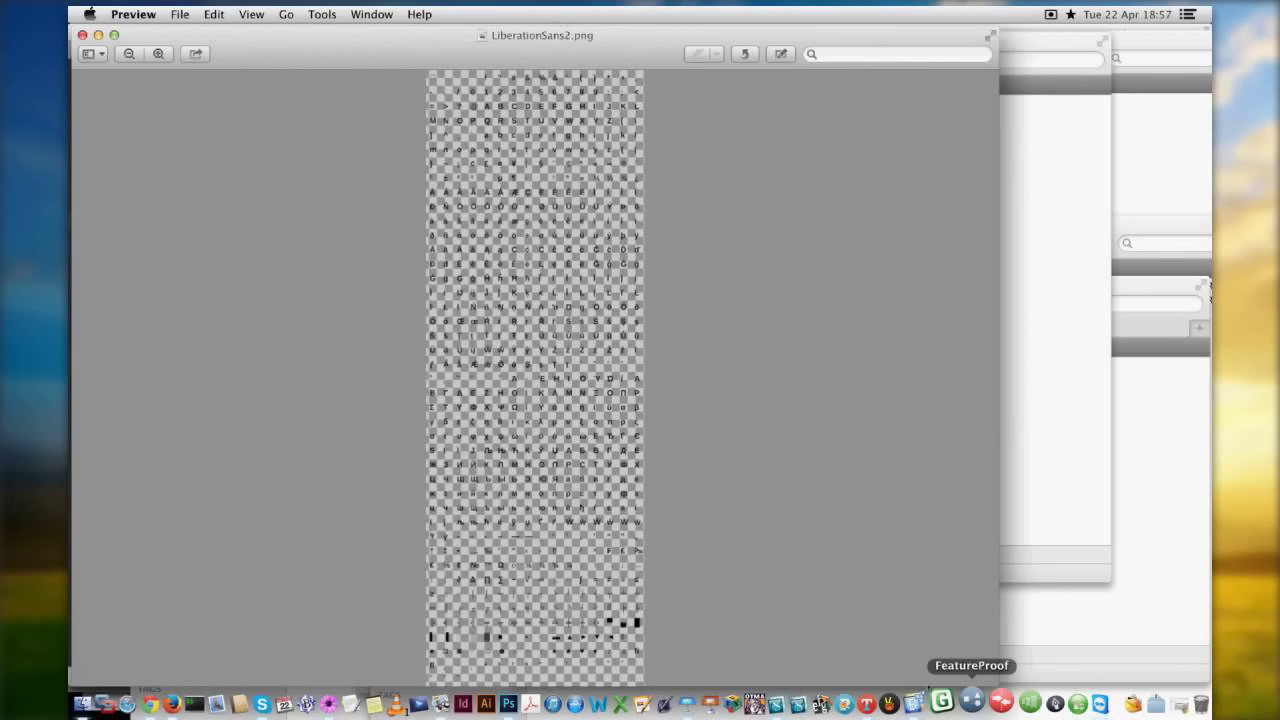
{"action": "key", "text": "super+0"}
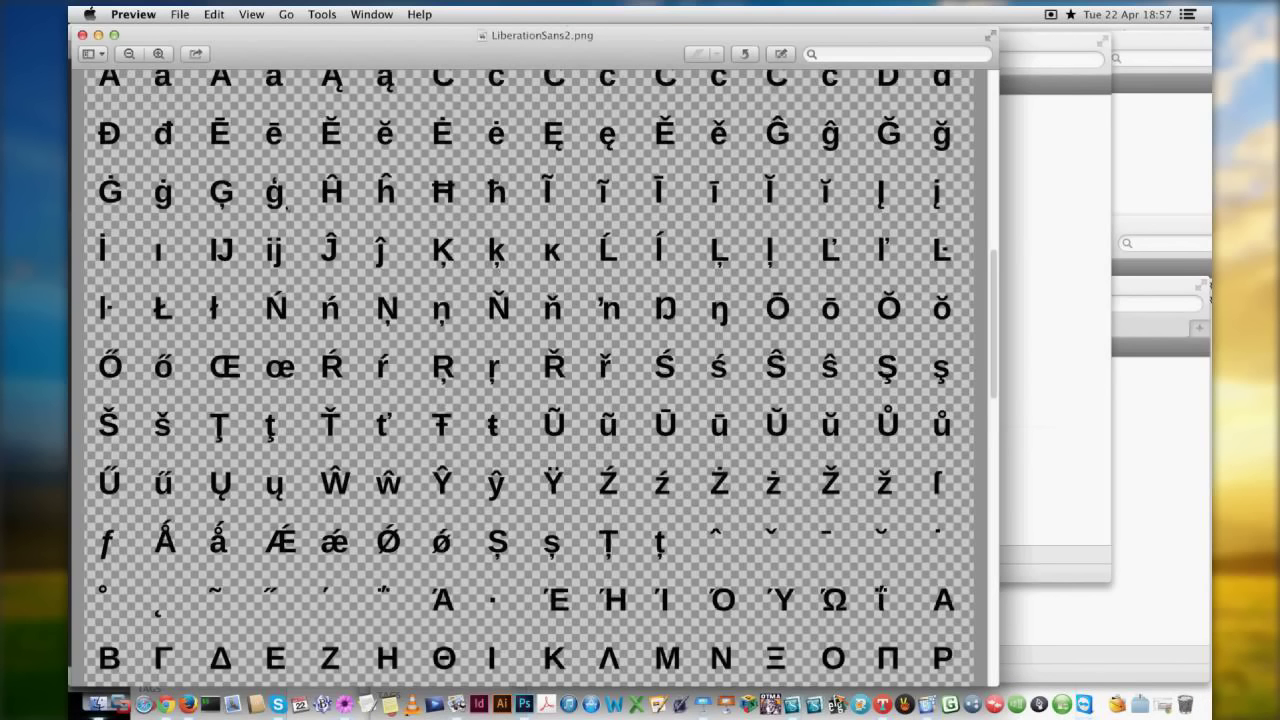
{"action": "scroll", "coordinate": [535, 370], "scroll_direction": "down", "scroll_amount": 3}
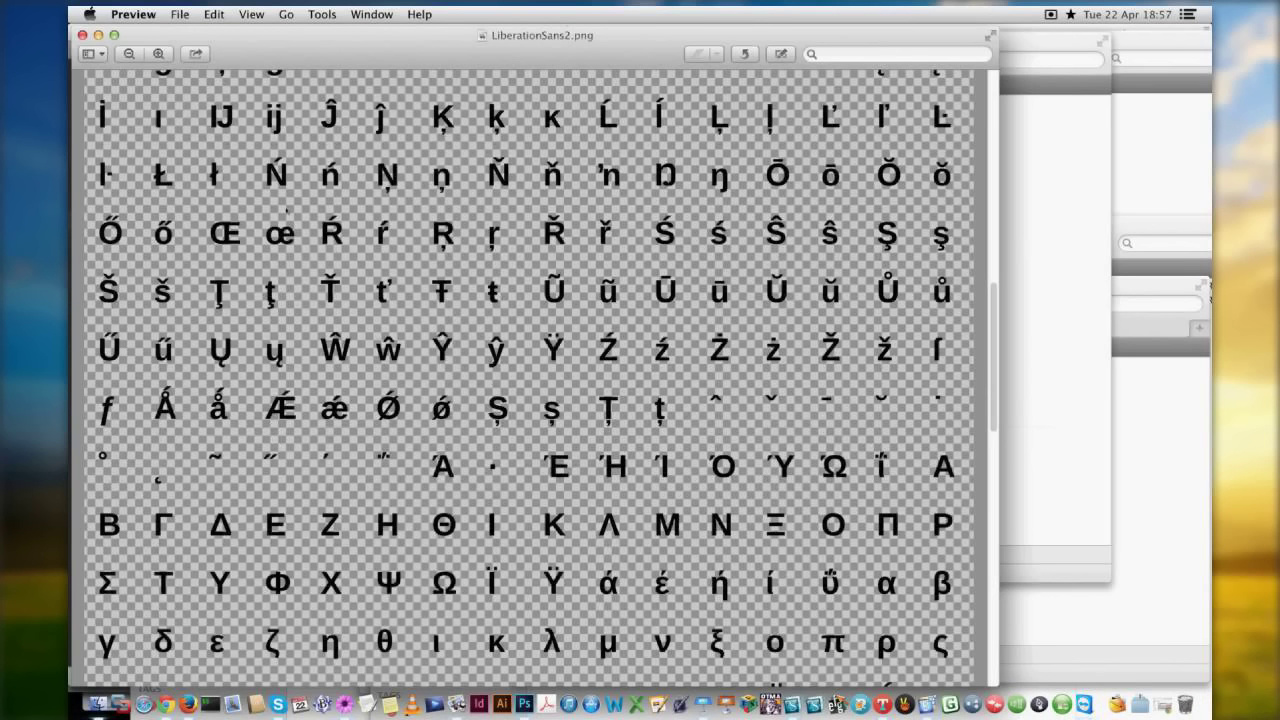
{"action": "scroll", "coordinate": [535, 370], "scroll_direction": "down", "scroll_amount": 10}
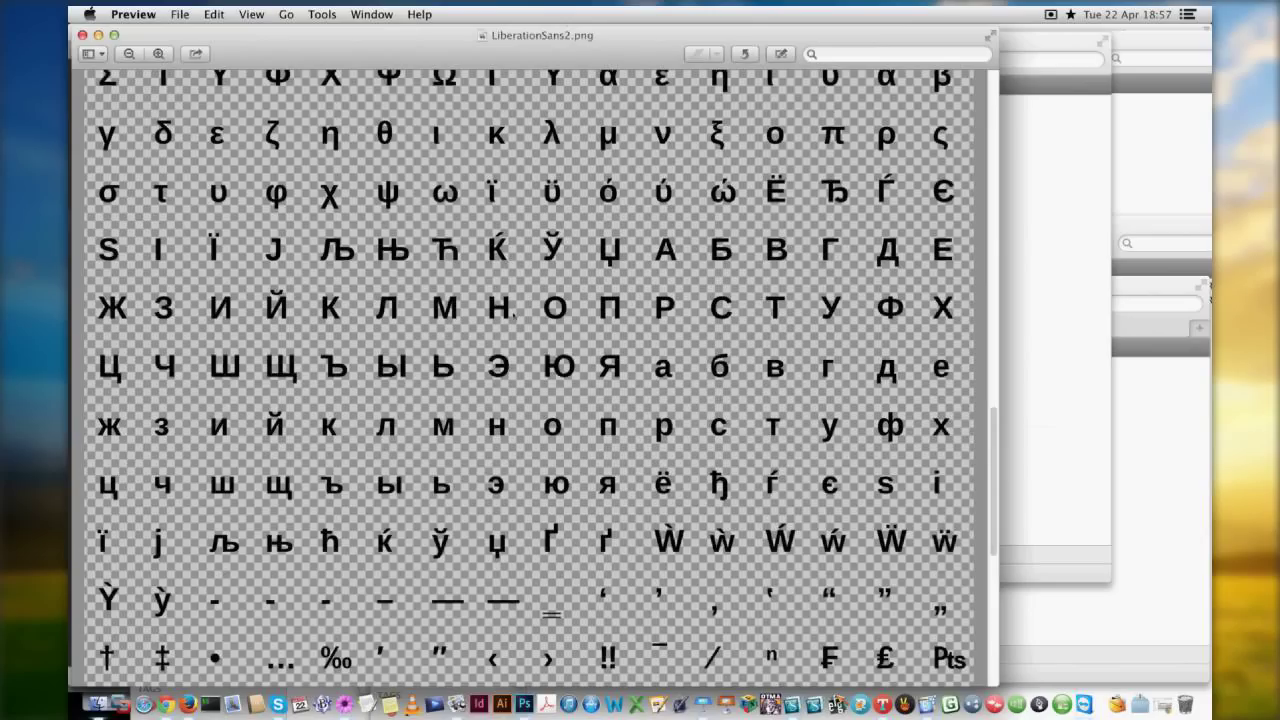
Open LiberationSans2.png from Finder in Photoshop and inspect its capital letters at 100%.
{"action": "key", "text": "super+Tab"}
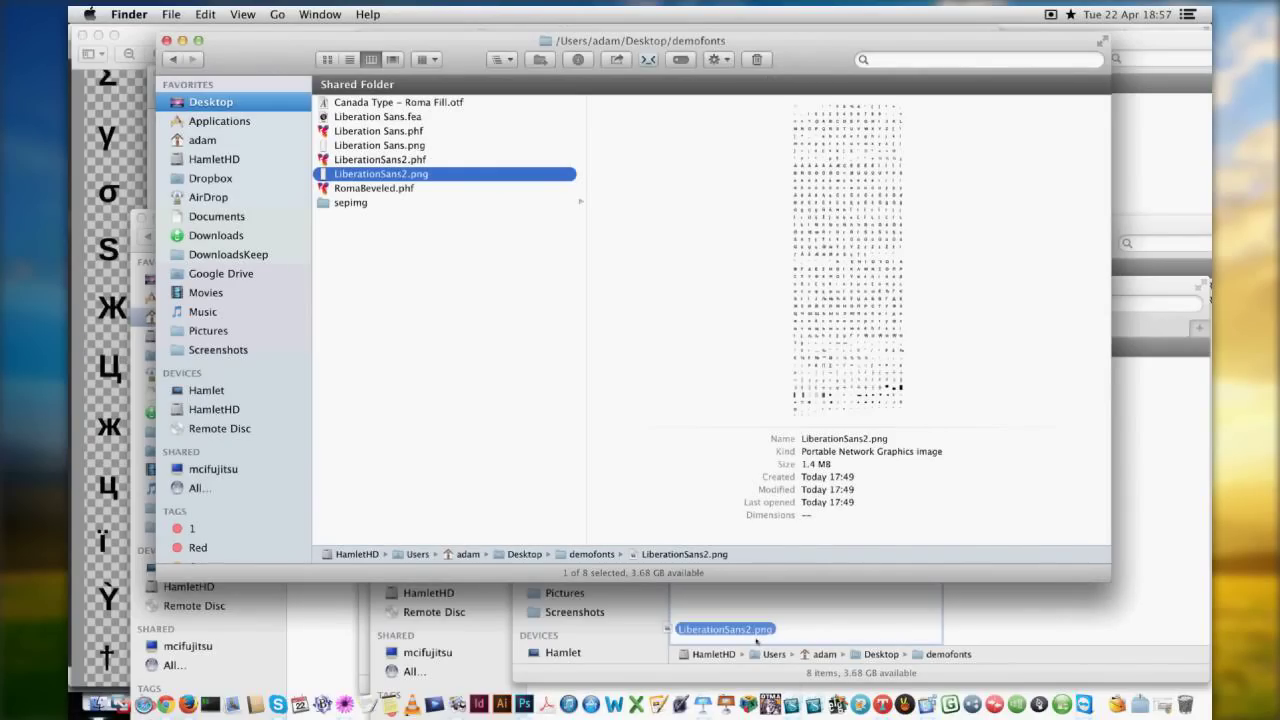
{"action": "key", "text": "super+Tab"}
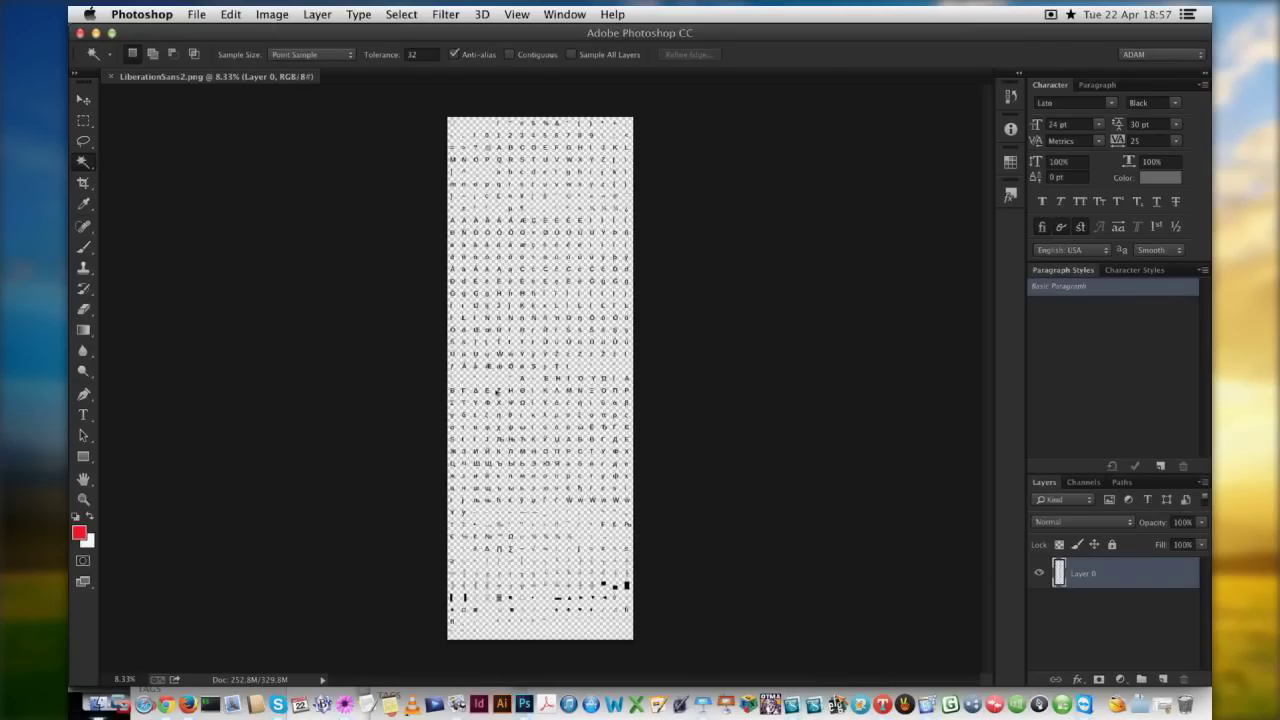
{"action": "scroll", "coordinate": [532, 260], "scroll_direction": "up", "scroll_amount": 5}
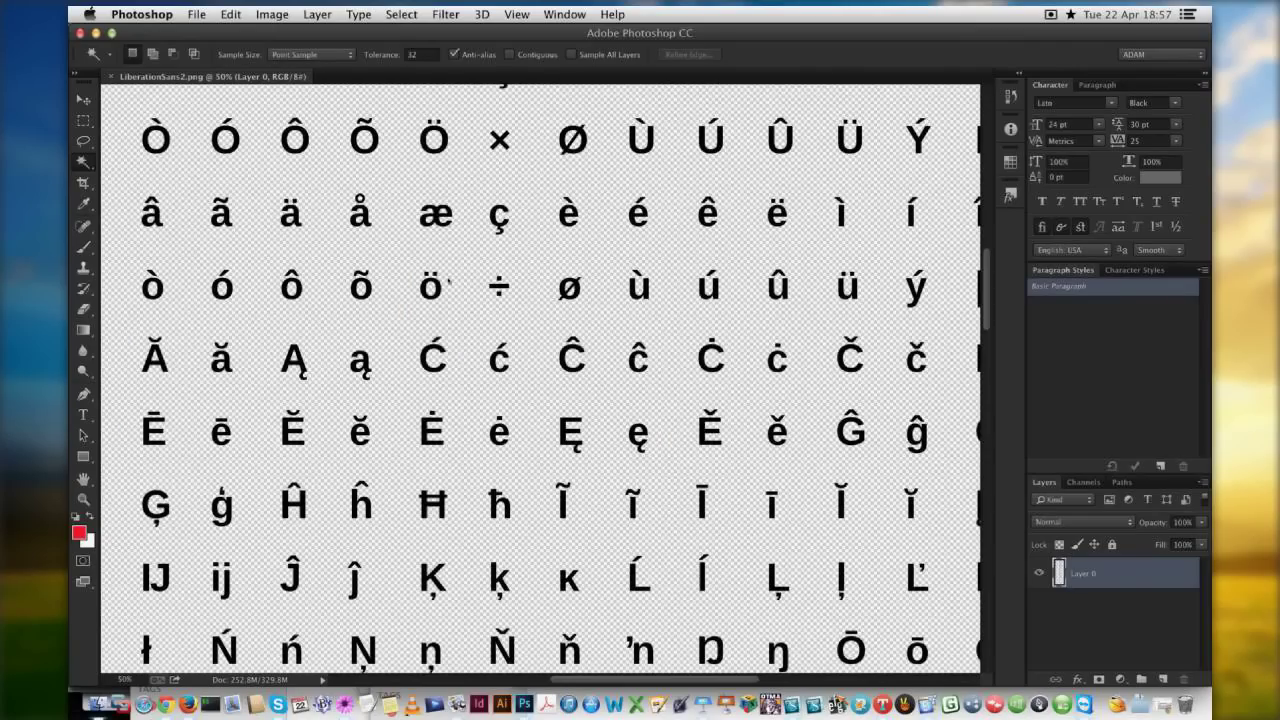
{"action": "scroll", "coordinate": [448, 283], "scroll_direction": "up", "scroll_amount": 2}
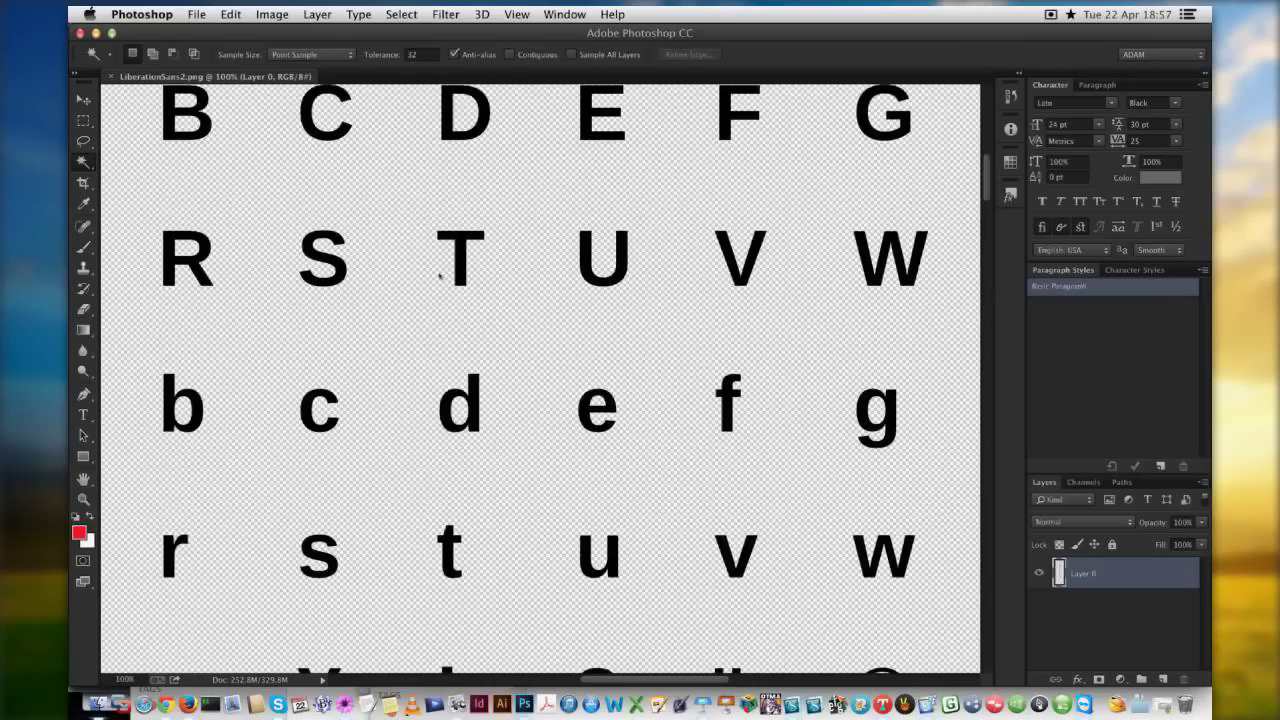
{"action": "scroll", "coordinate": [440, 276], "scroll_direction": "up", "scroll_amount": 3}
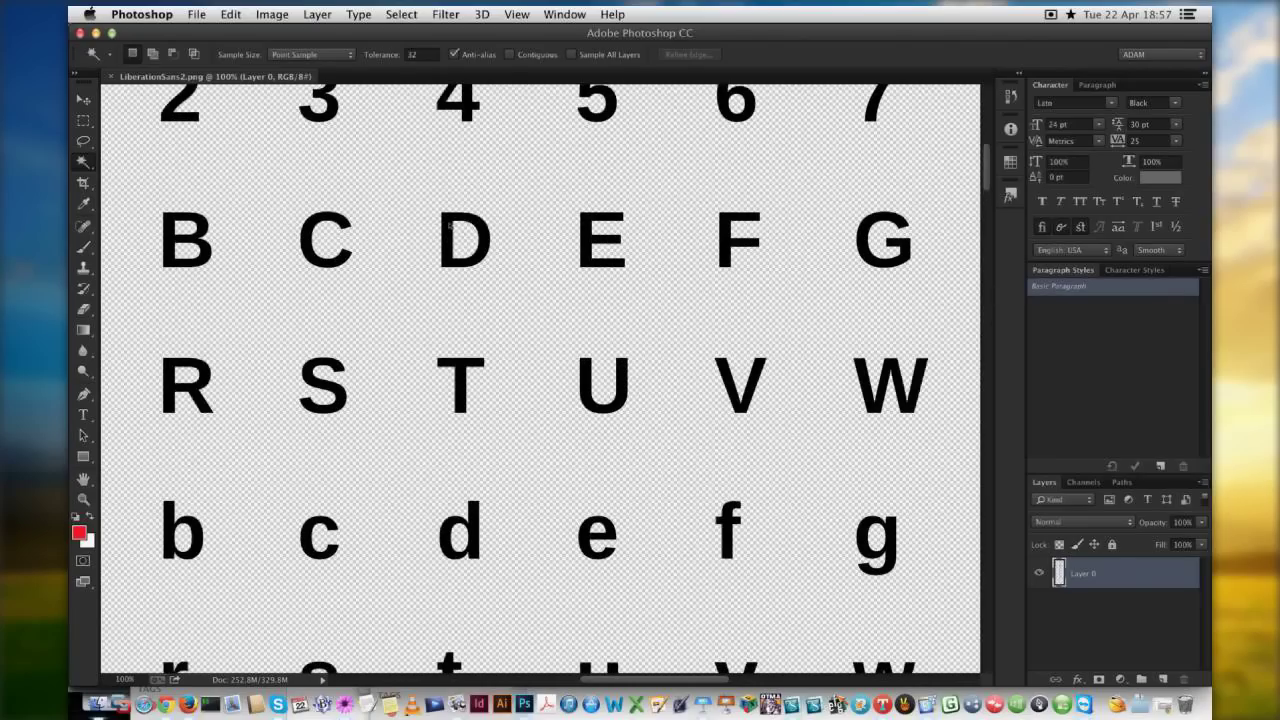
Select all black glyph shapes in the table image and expand the selection beyond their outlines.
{"action": "key", "text": "super+a"}
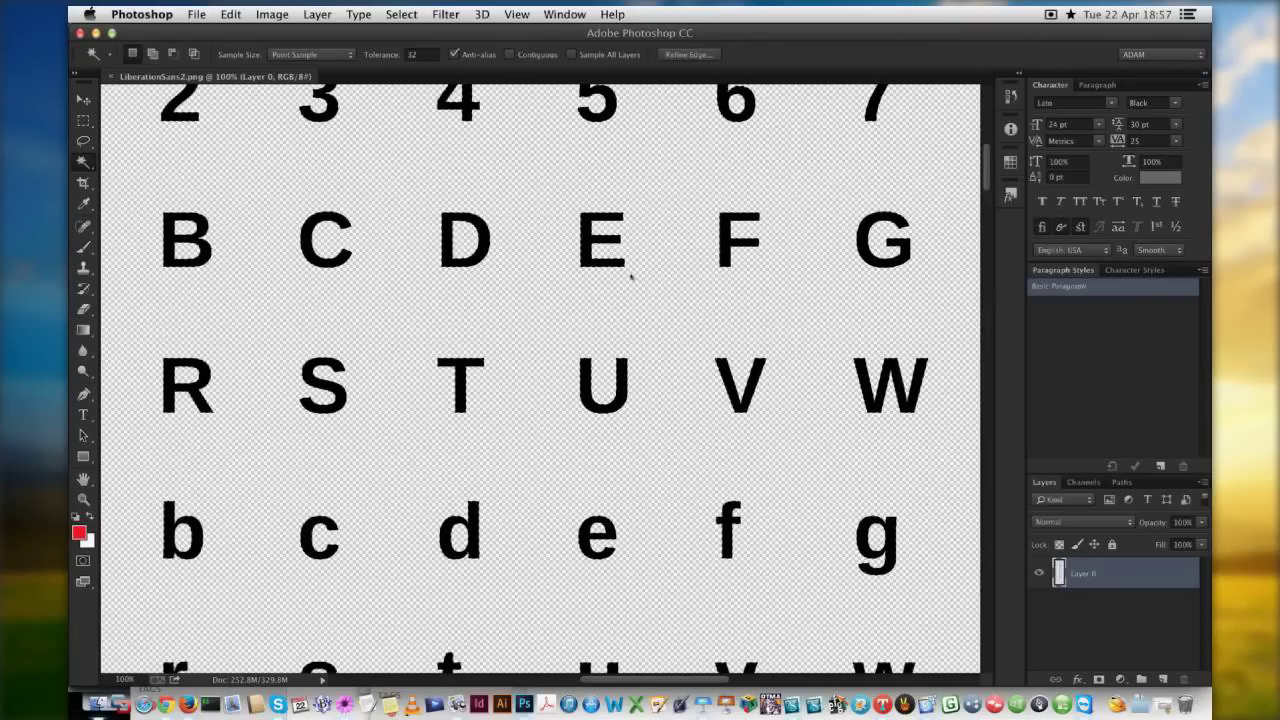
{"action": "left_click", "coordinate": [401, 14]}
{"action": "mouse_move", "coordinate": [460, 212]}
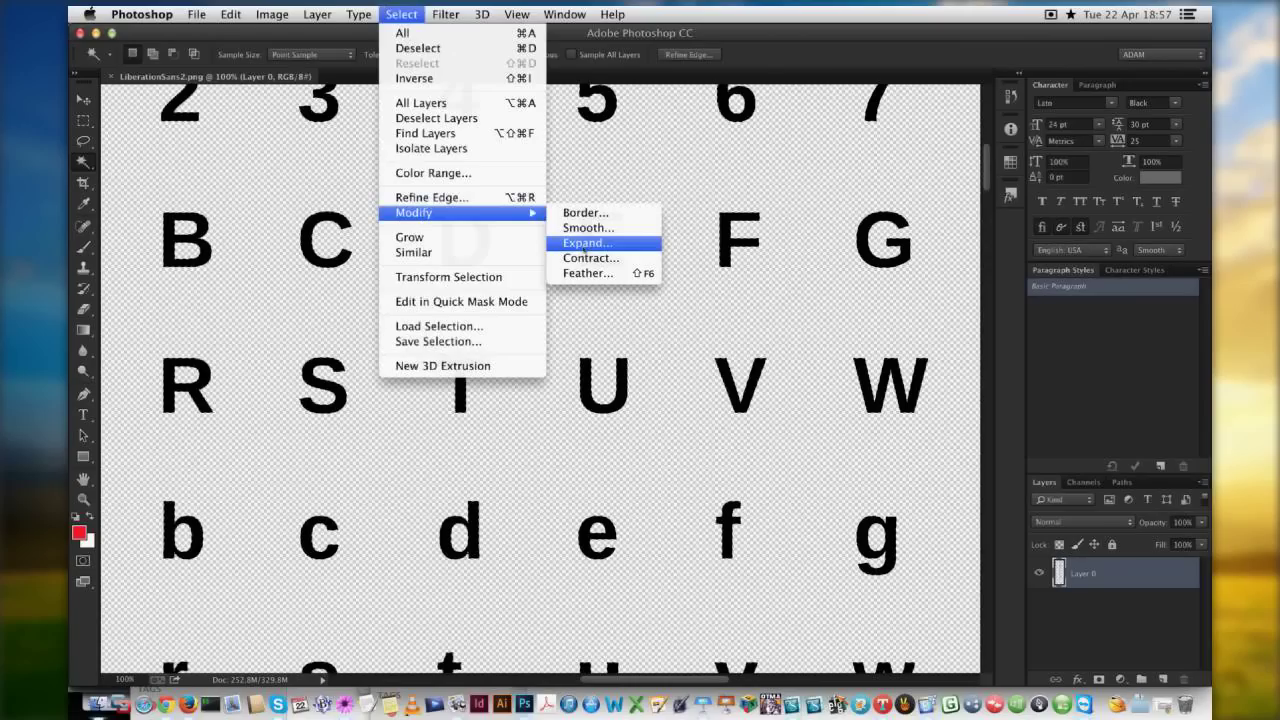
{"action": "left_click", "coordinate": [584, 245]}
{"action": "key", "text": "Return"}
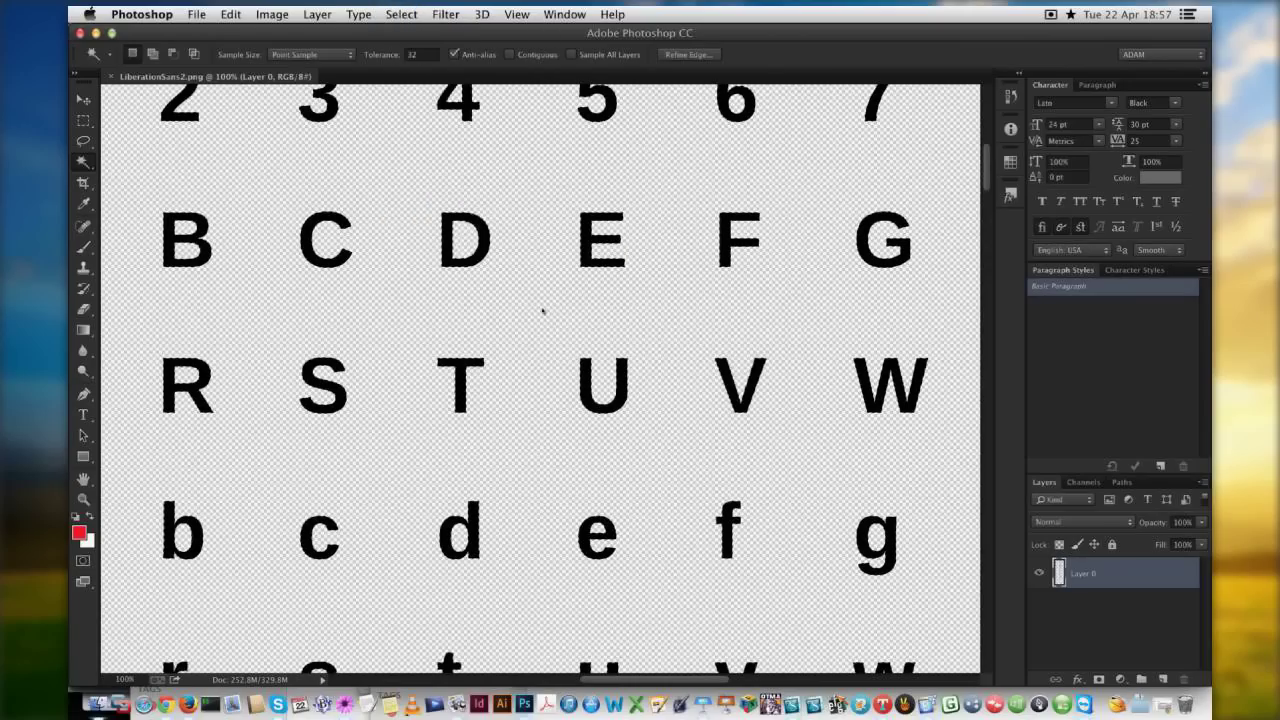
{"action": "key", "text": "super+plus"}
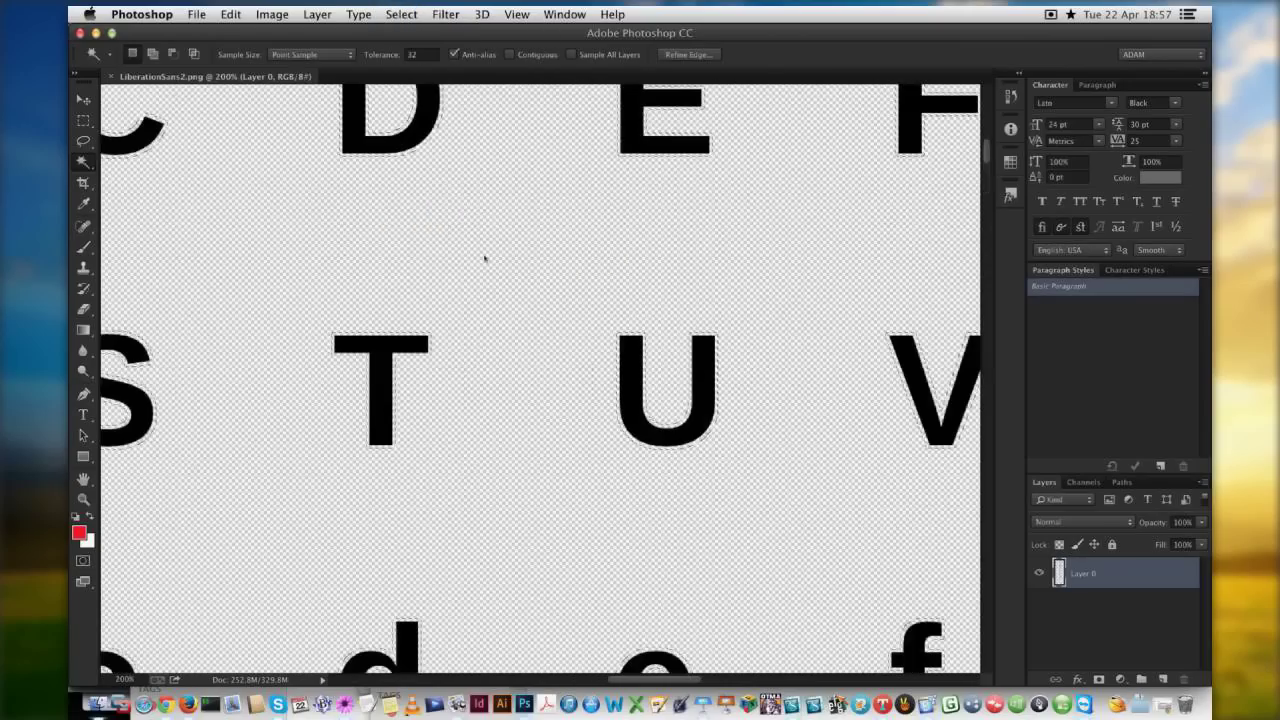
Apply a Gaussian Blur with a 2.1-pixel radius to the selected glyphs.
{"action": "scroll", "coordinate": [484, 258], "scroll_direction": "up", "scroll_amount": 3}
{"action": "left_click", "coordinate": [445, 14]}
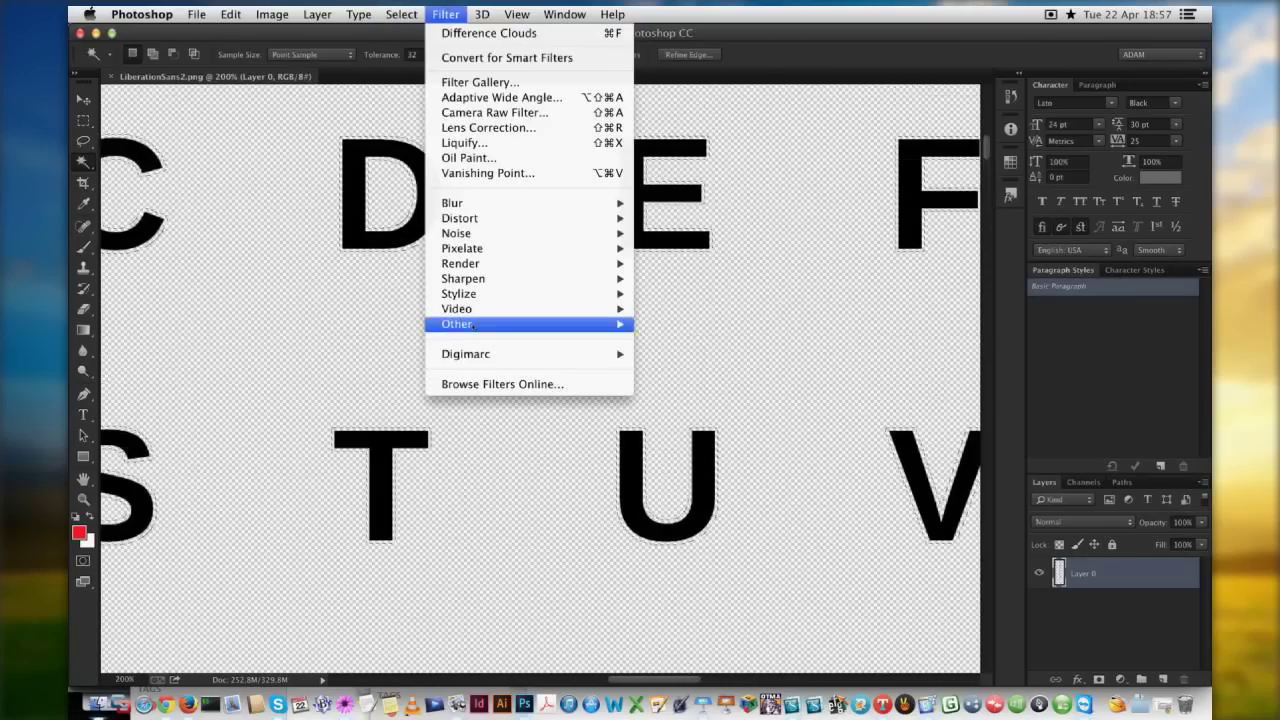
{"action": "mouse_move", "coordinate": [476, 204]}
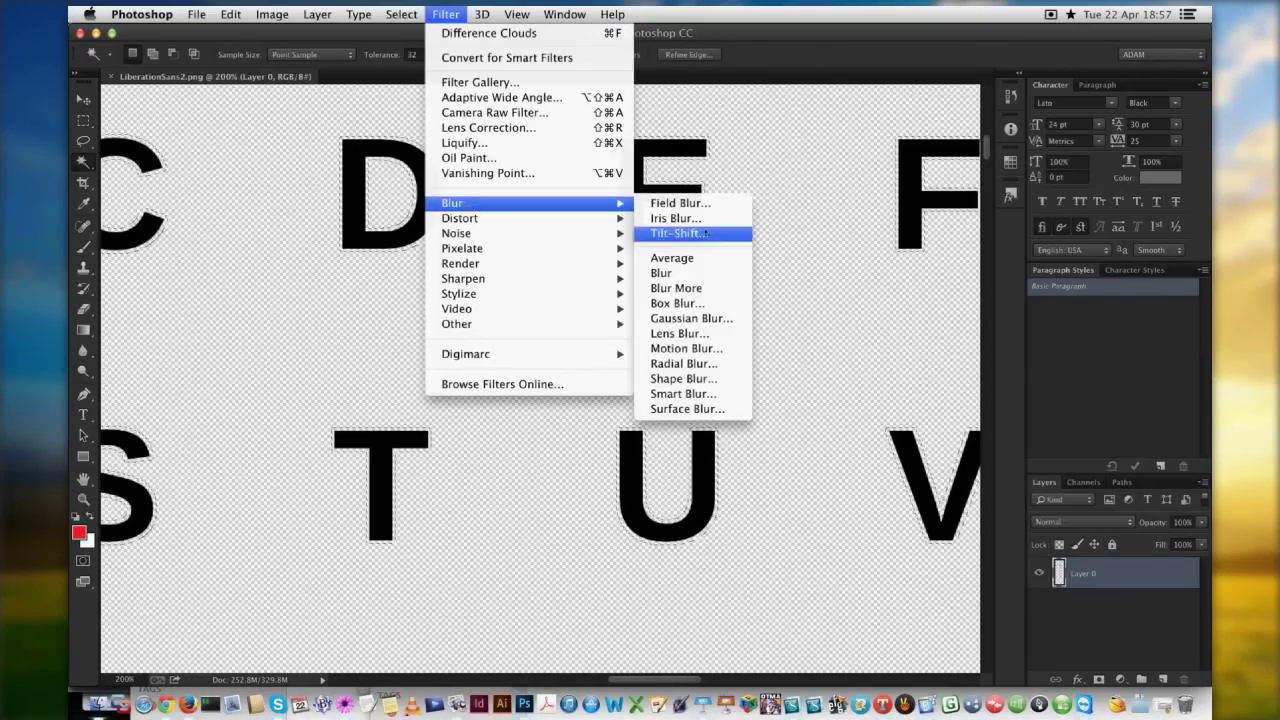
{"action": "left_click", "coordinate": [696, 320]}
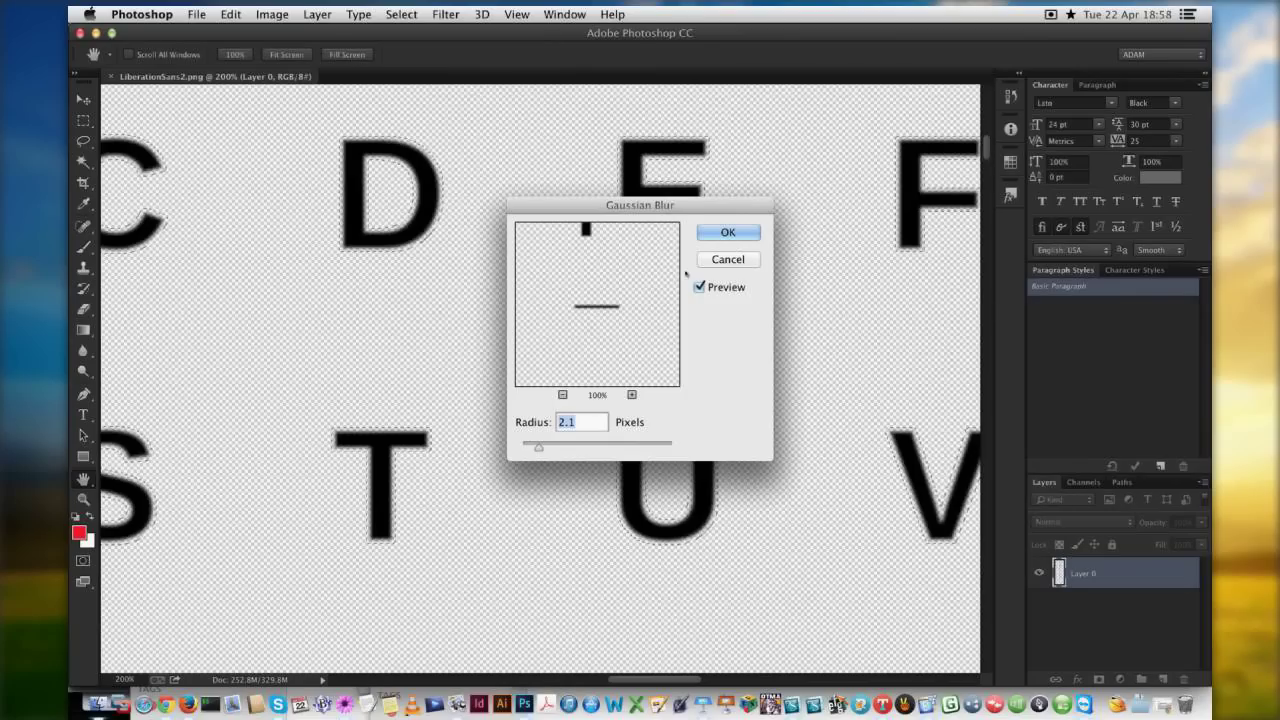
{"action": "key", "text": "Return"}
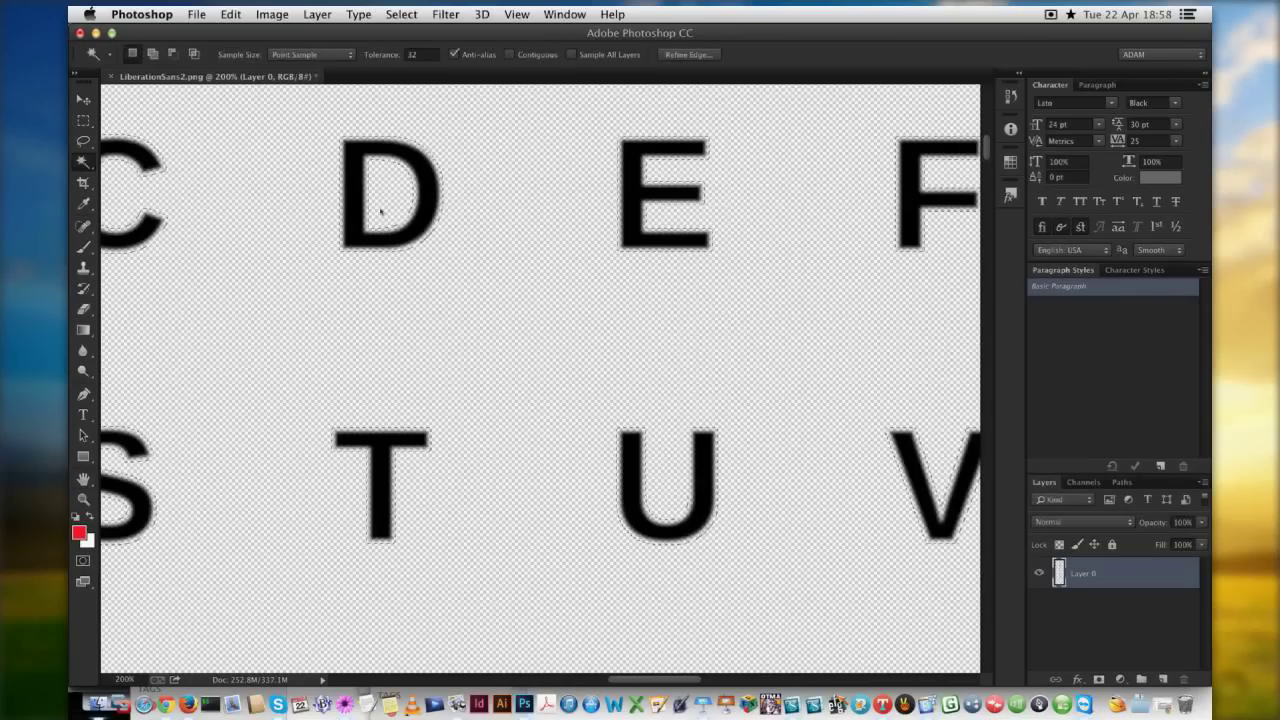
Render Difference Clouds into the selected glyph shapes to give them a mottled red texture.
{"action": "left_click", "coordinate": [446, 14]}
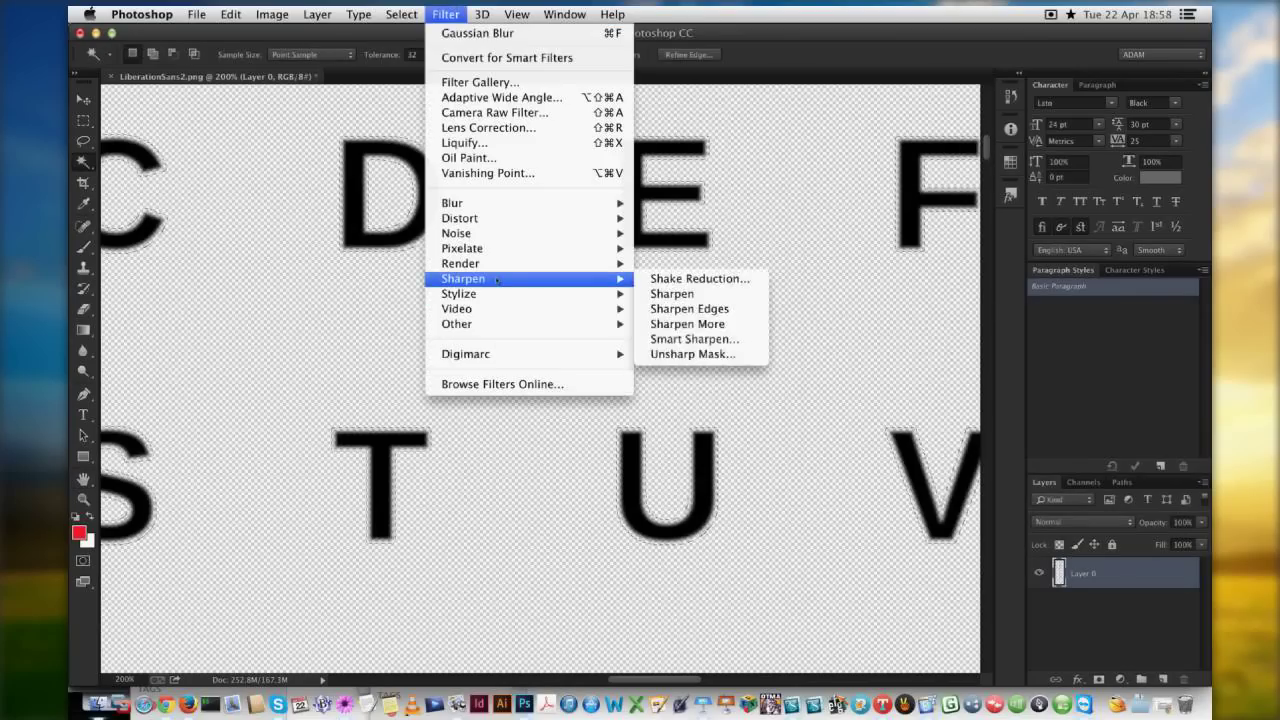
{"action": "mouse_move", "coordinate": [496, 265]}
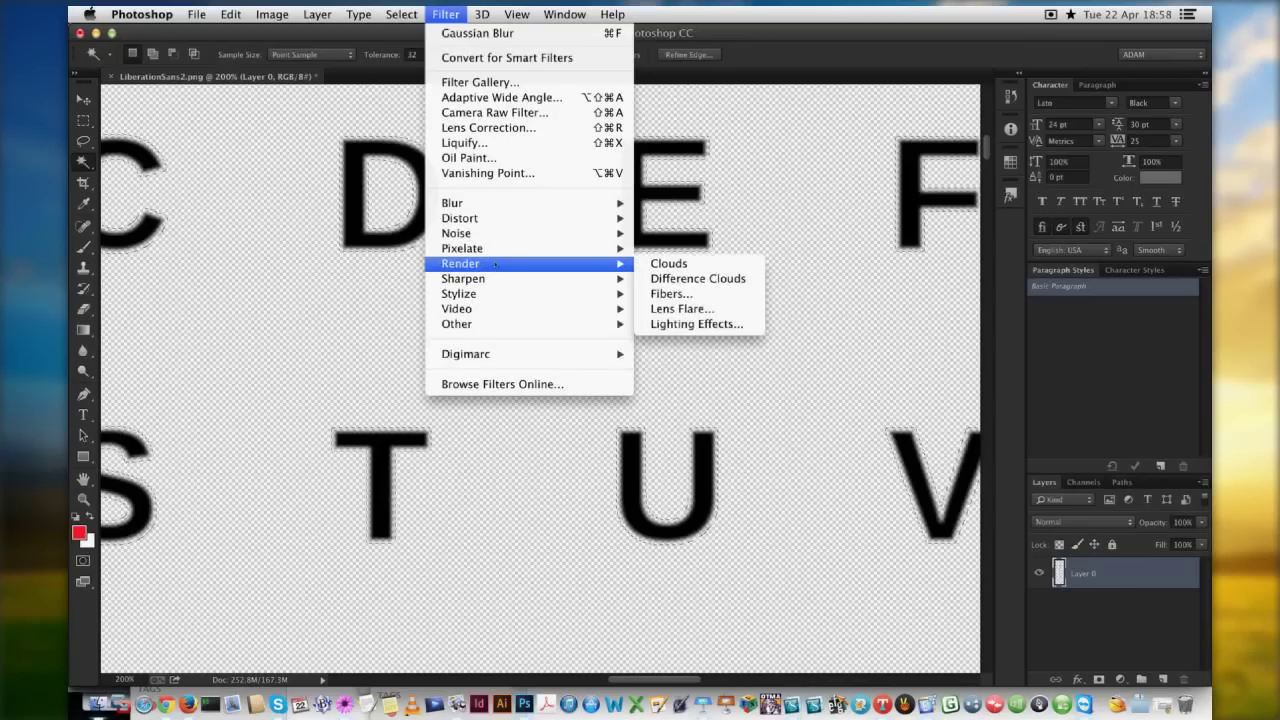
{"action": "mouse_move", "coordinate": [492, 236]}
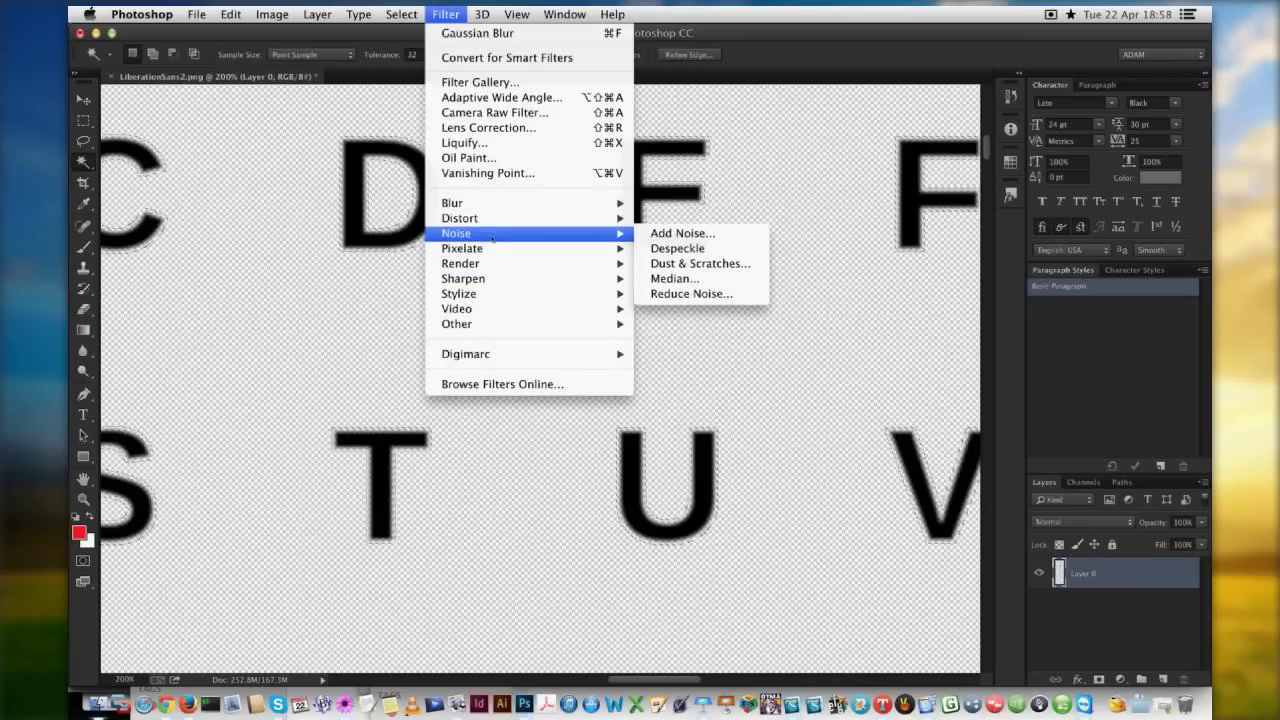
{"action": "mouse_move", "coordinate": [478, 295]}
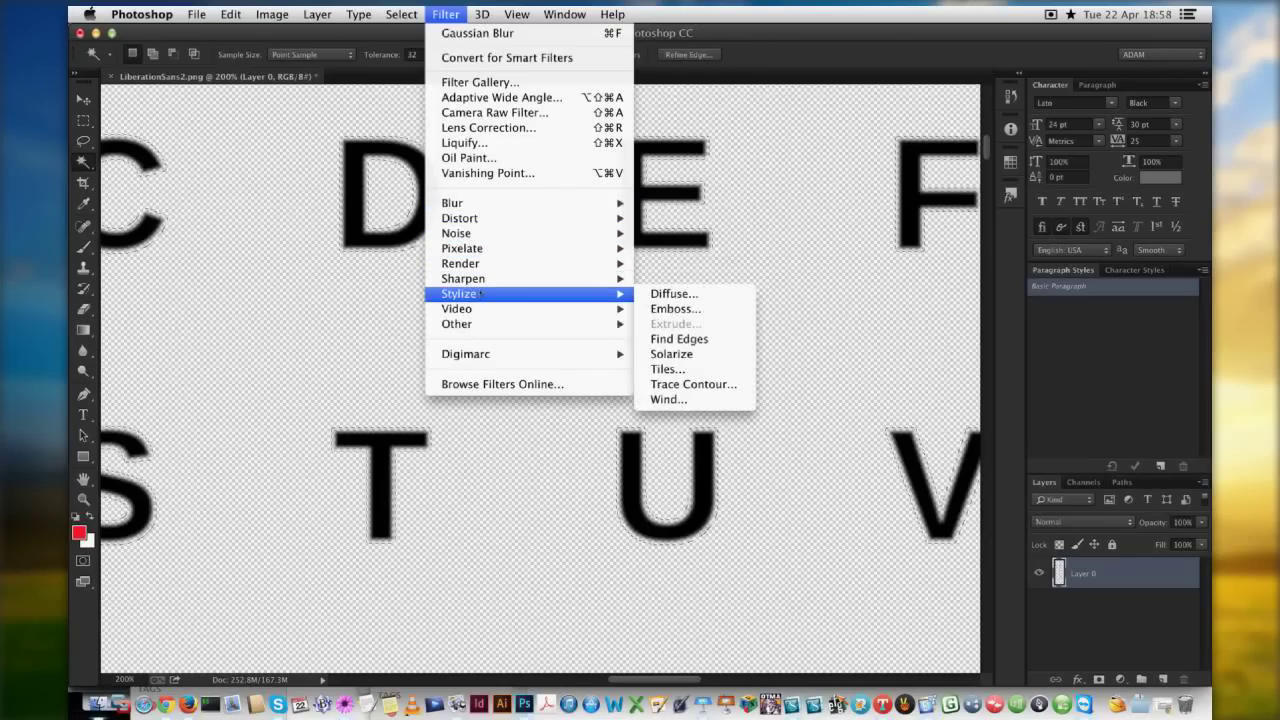
{"action": "mouse_move", "coordinate": [478, 324]}
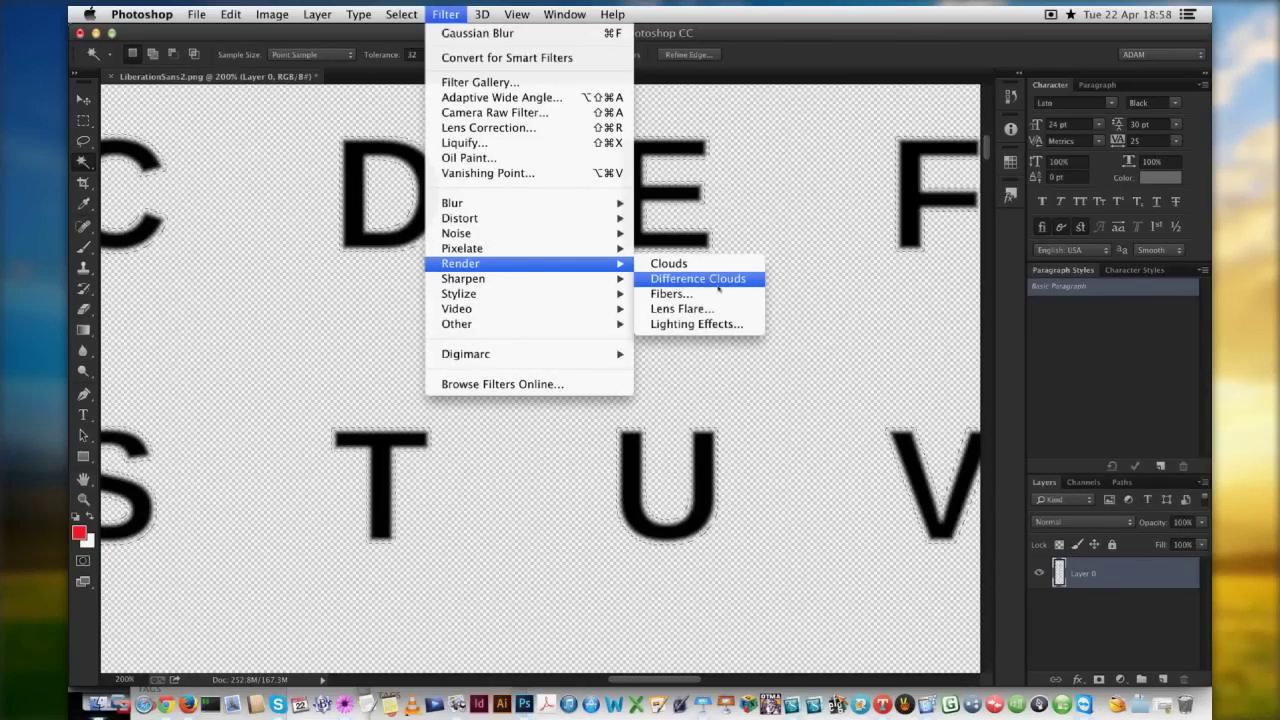
{"action": "left_click", "coordinate": [718, 280]}
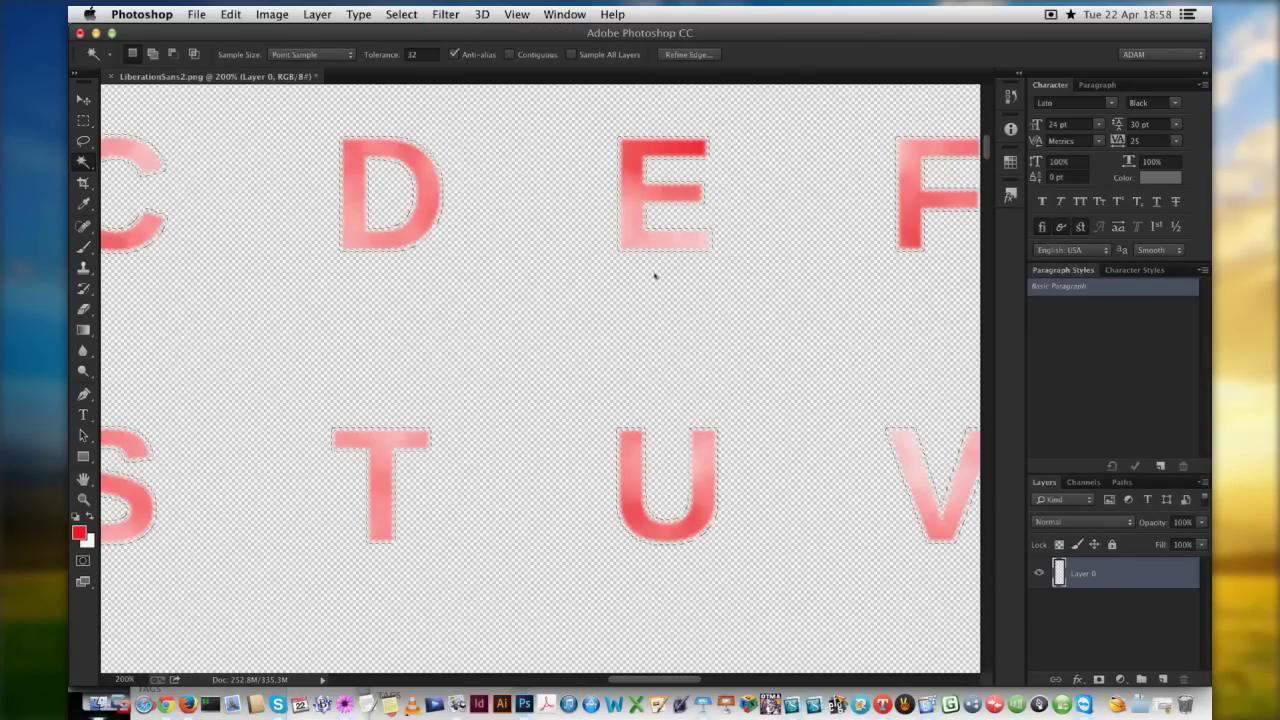
Check the textured glyphs across several table rows and save the changes to LiberationSans2.png.
{"action": "key", "text": "super+minus"}
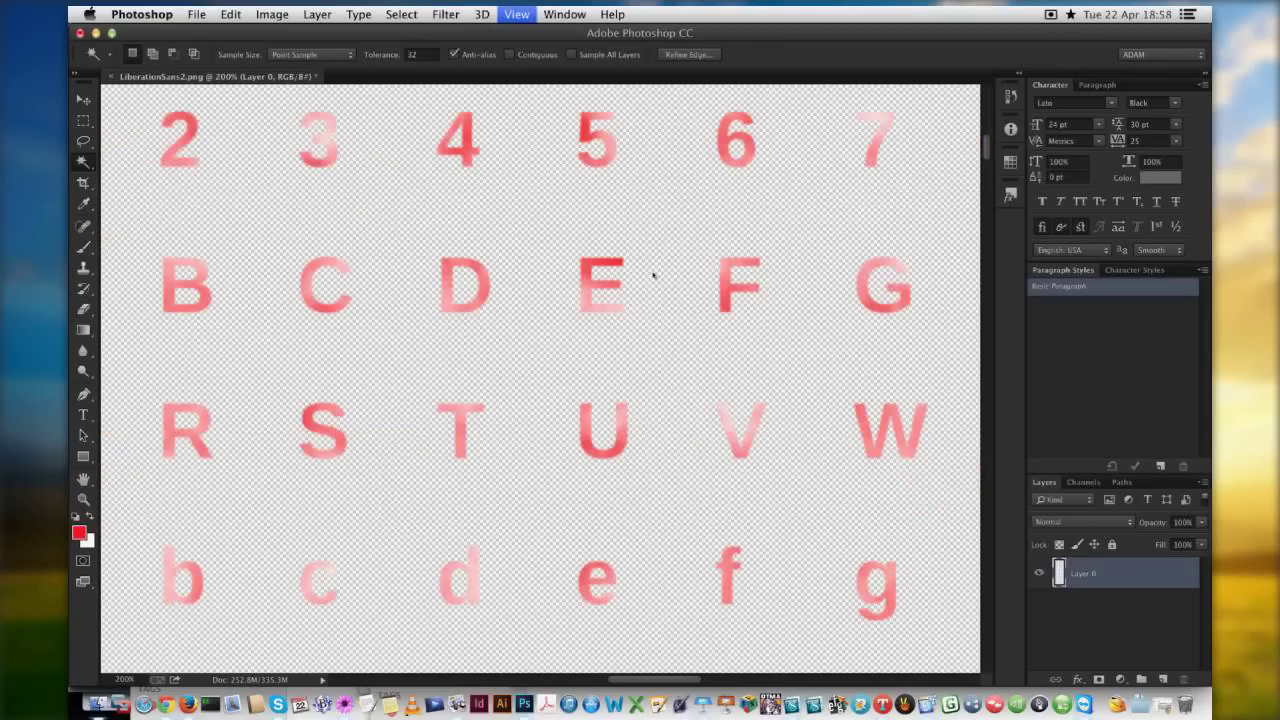
{"action": "key", "text": "super+minus"}
{"action": "key", "text": "super+minus"}
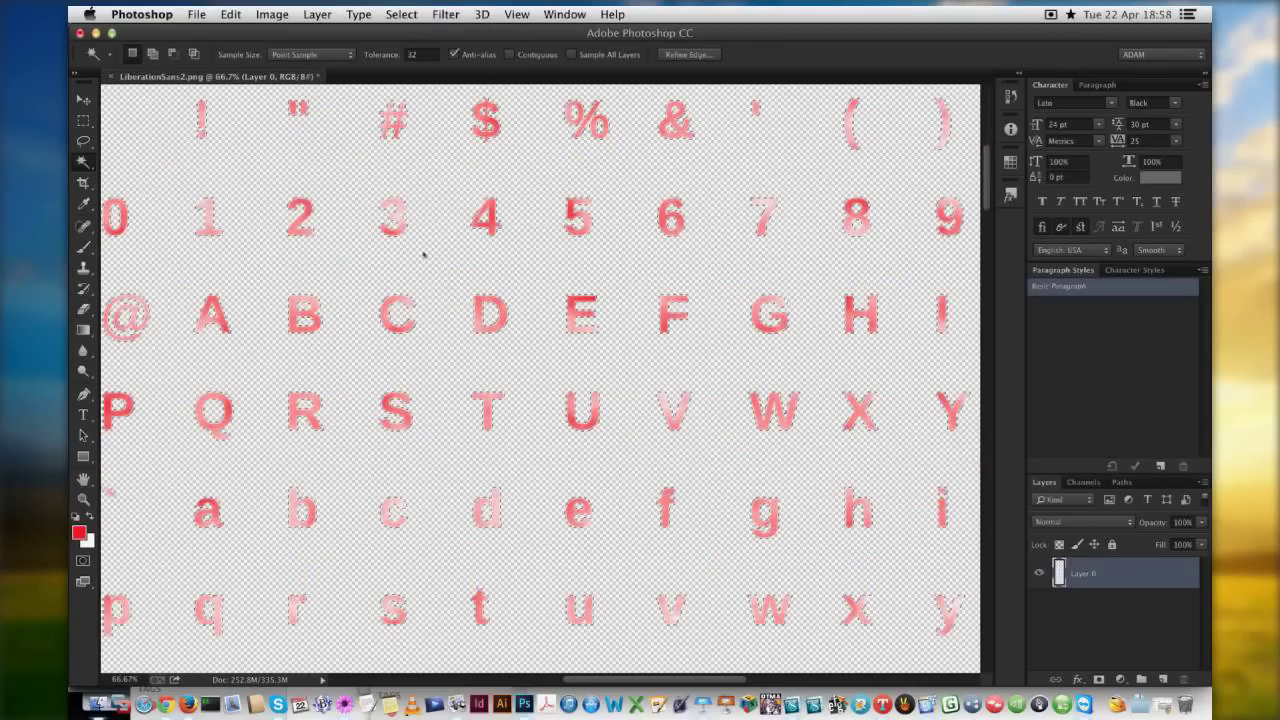
{"action": "left_click", "coordinate": [196, 14]}
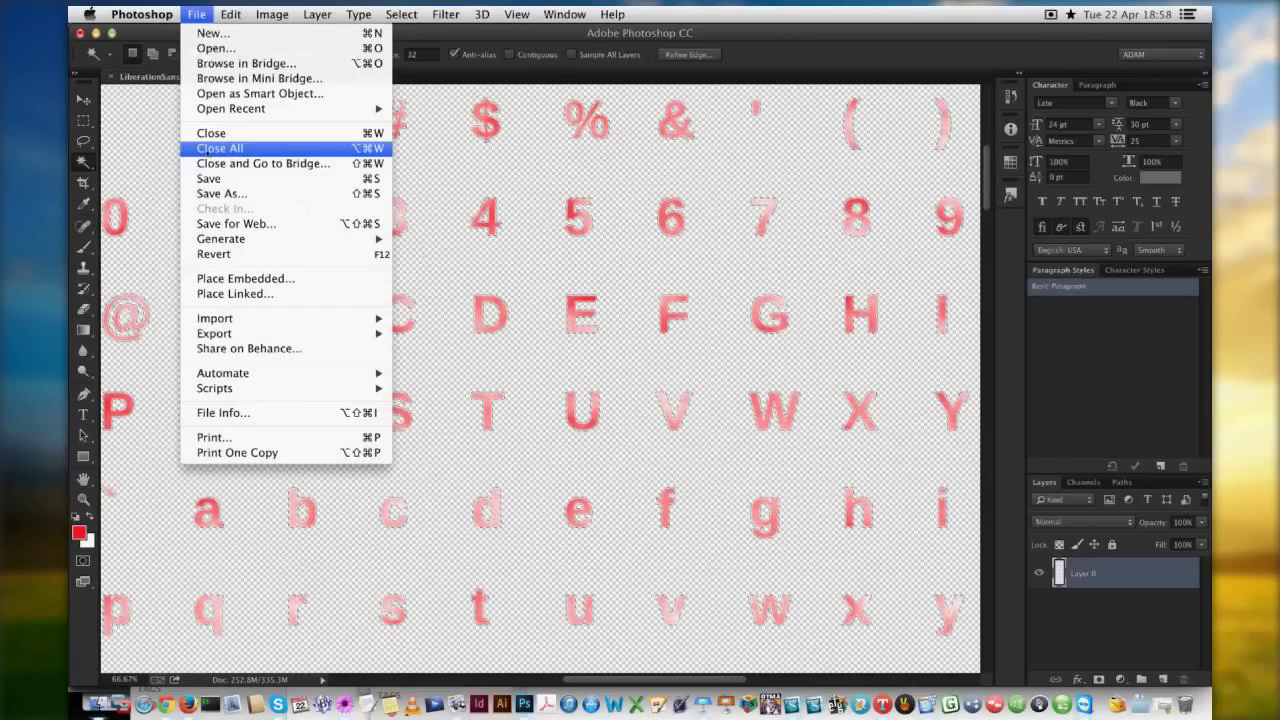
{"action": "left_click", "coordinate": [300, 178]}
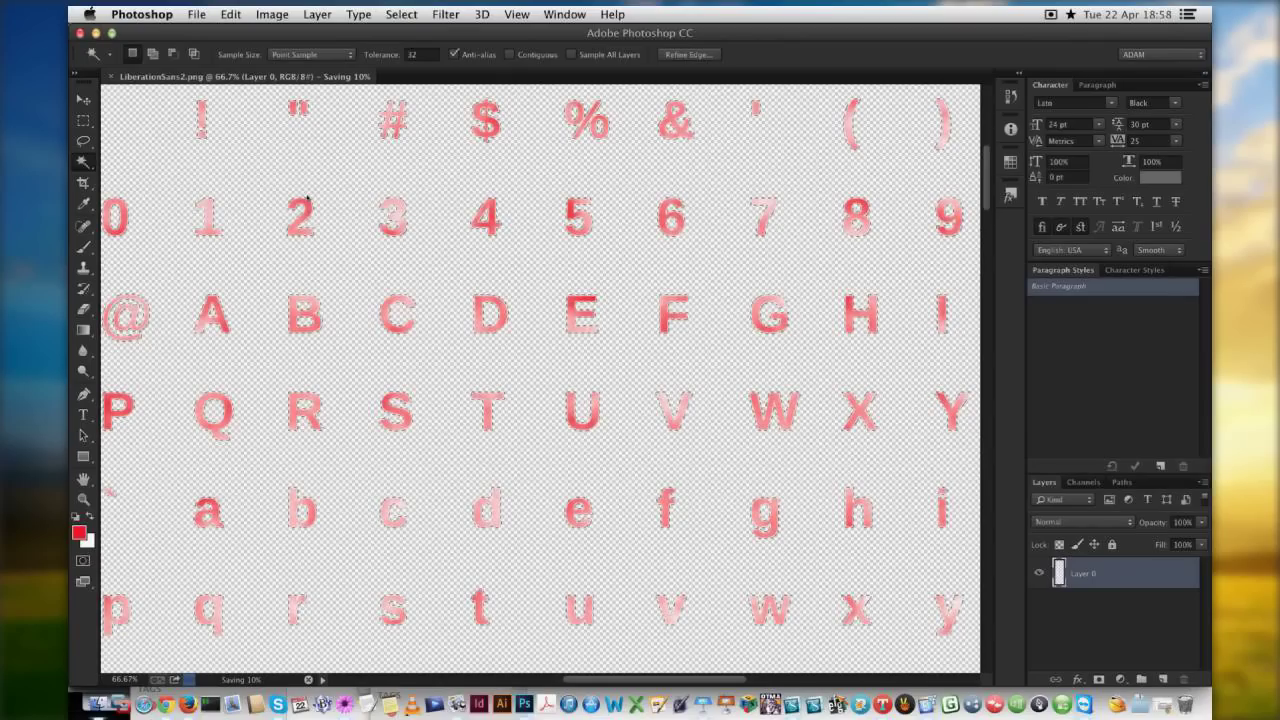
Switch to Finder, open Liberation Sans.png in Preview, and inspect its colored glyphs at actual size before closing it.
{"action": "key", "text": "super+Tab"}
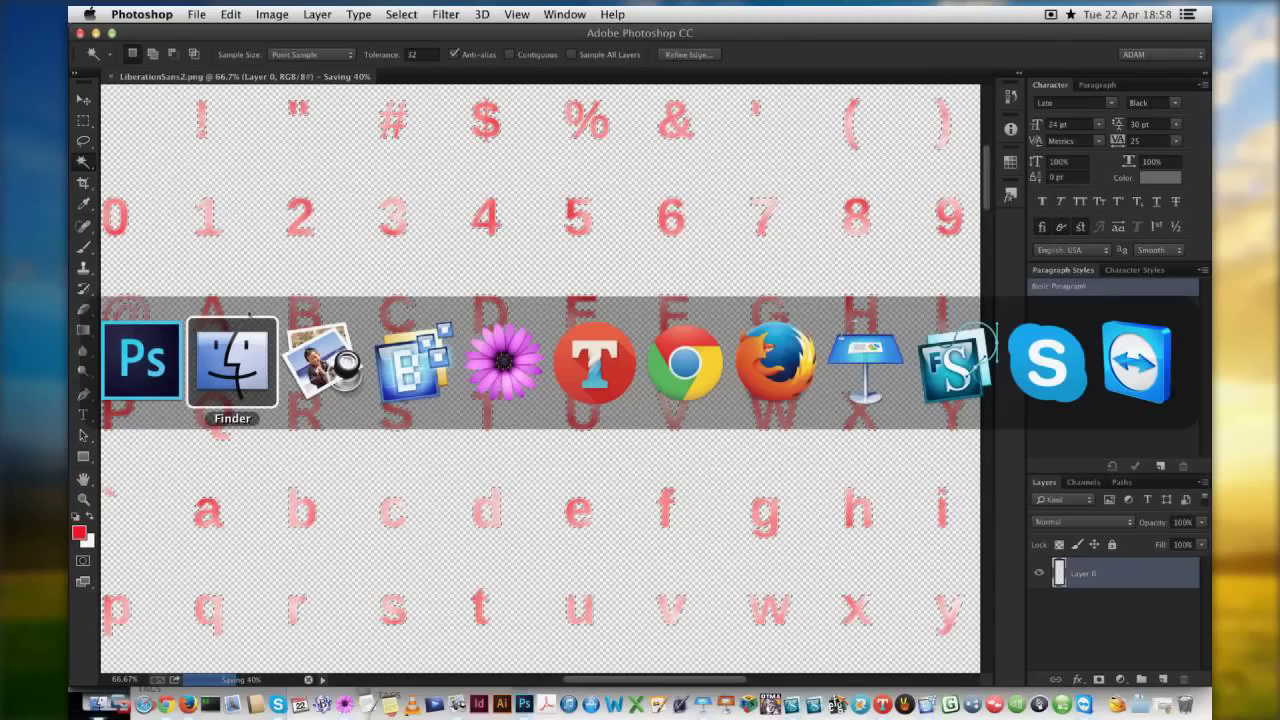
{"action": "key", "text": "super+Tab"}
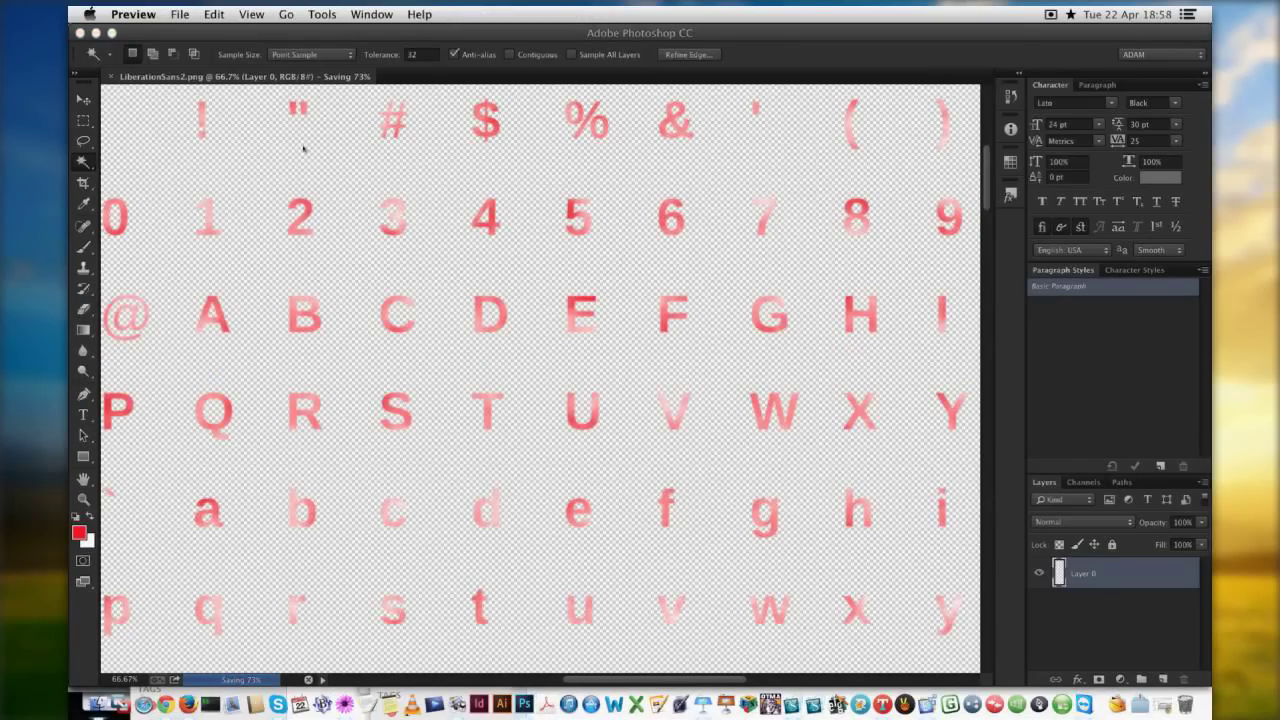
{"action": "key", "text": "super+Tab"}
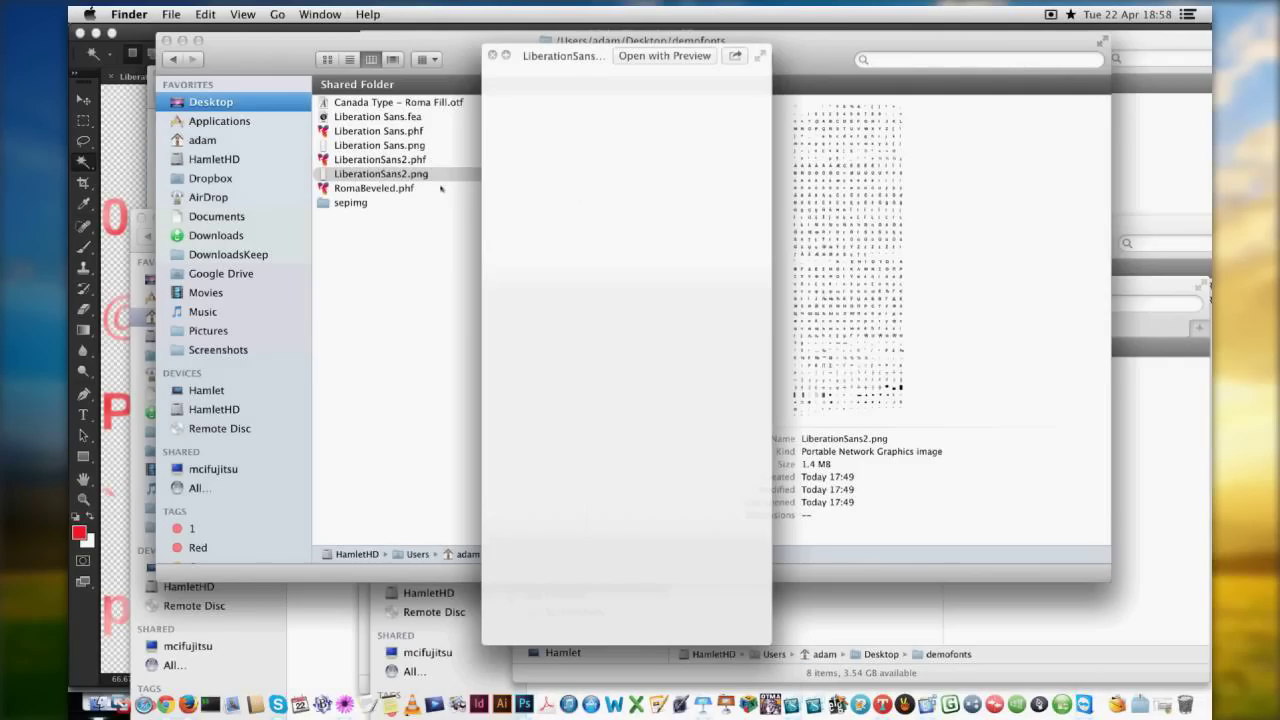
{"action": "key", "text": "super+Tab"}
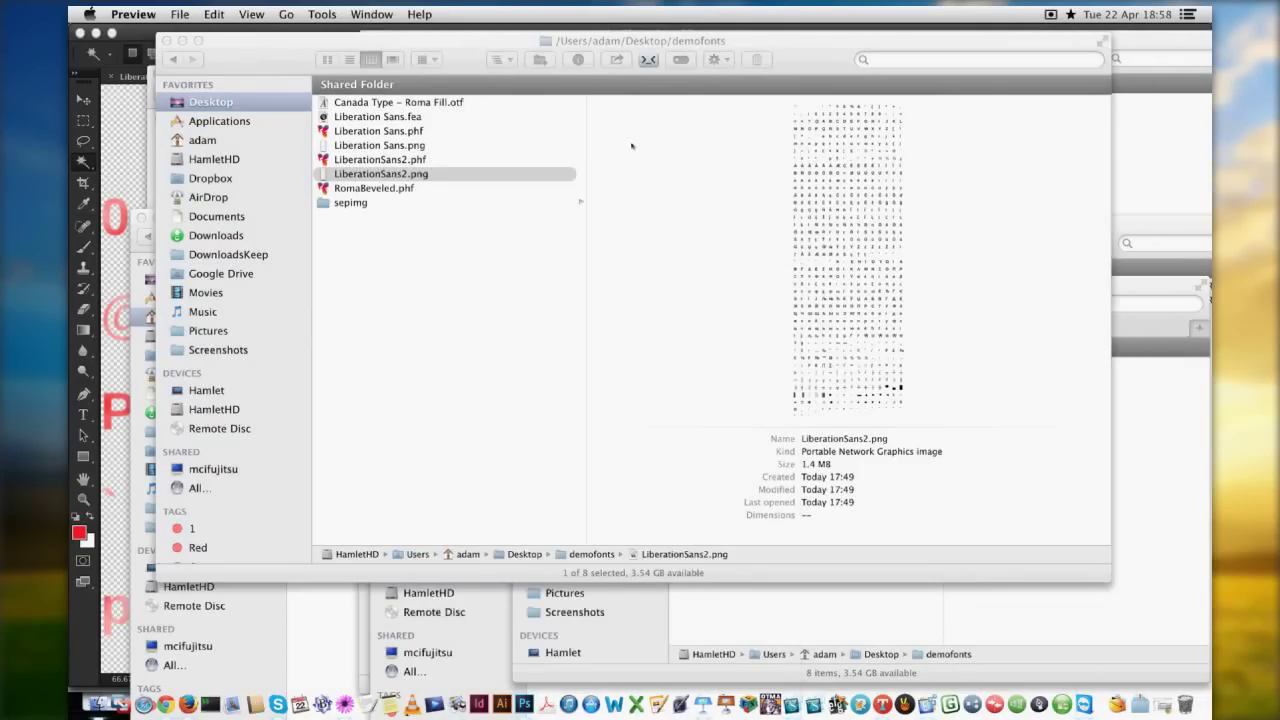
{"action": "left_click", "coordinate": [631, 146]}
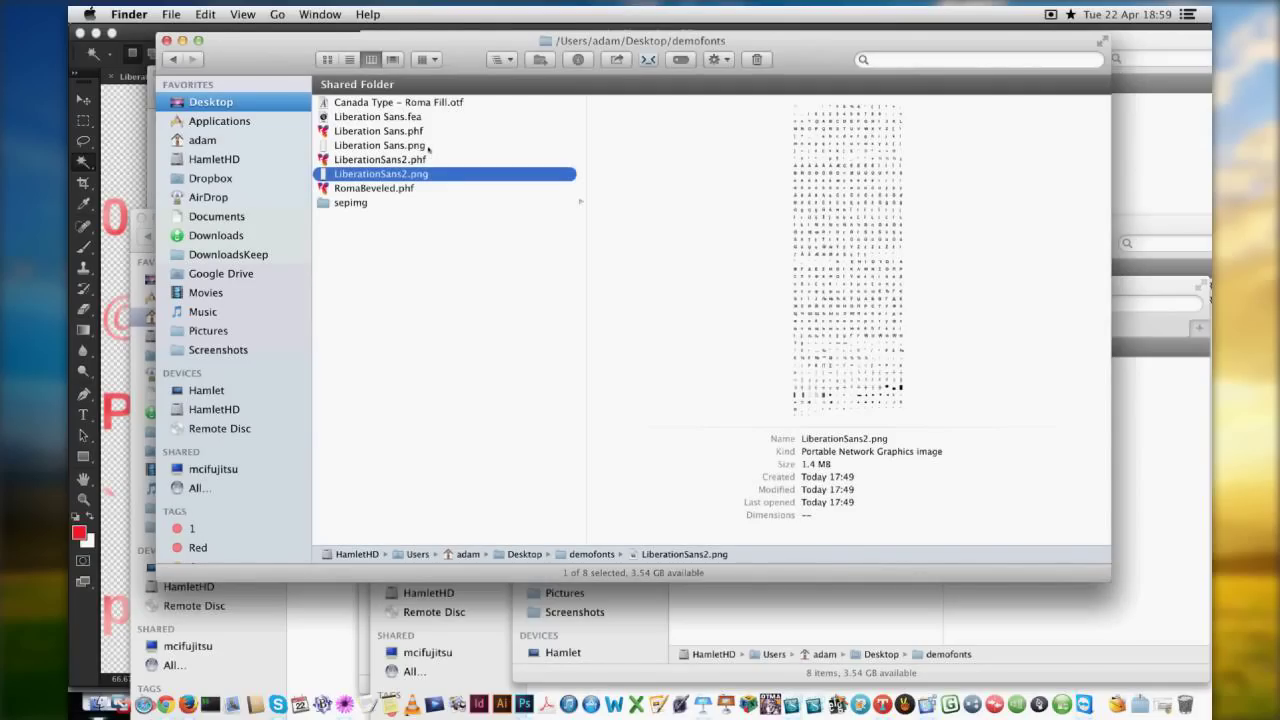
{"action": "double_click", "coordinate": [428, 146]}
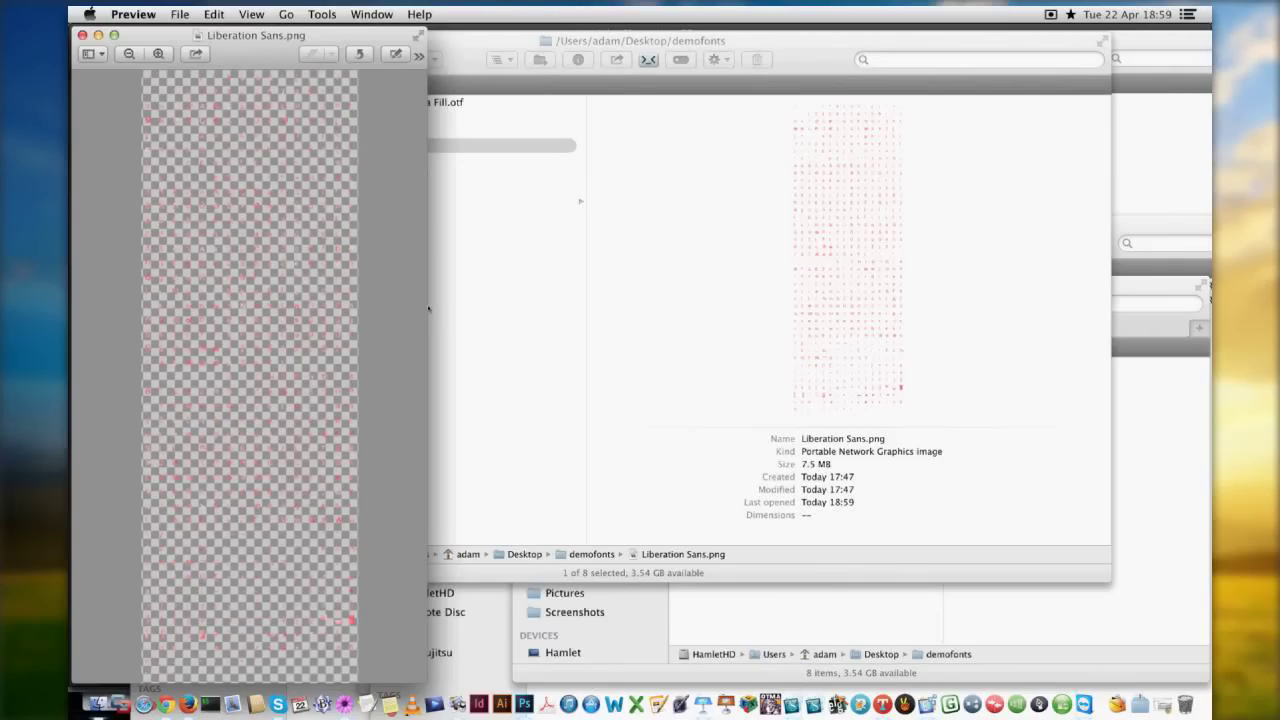
{"action": "key", "text": "super+0"}
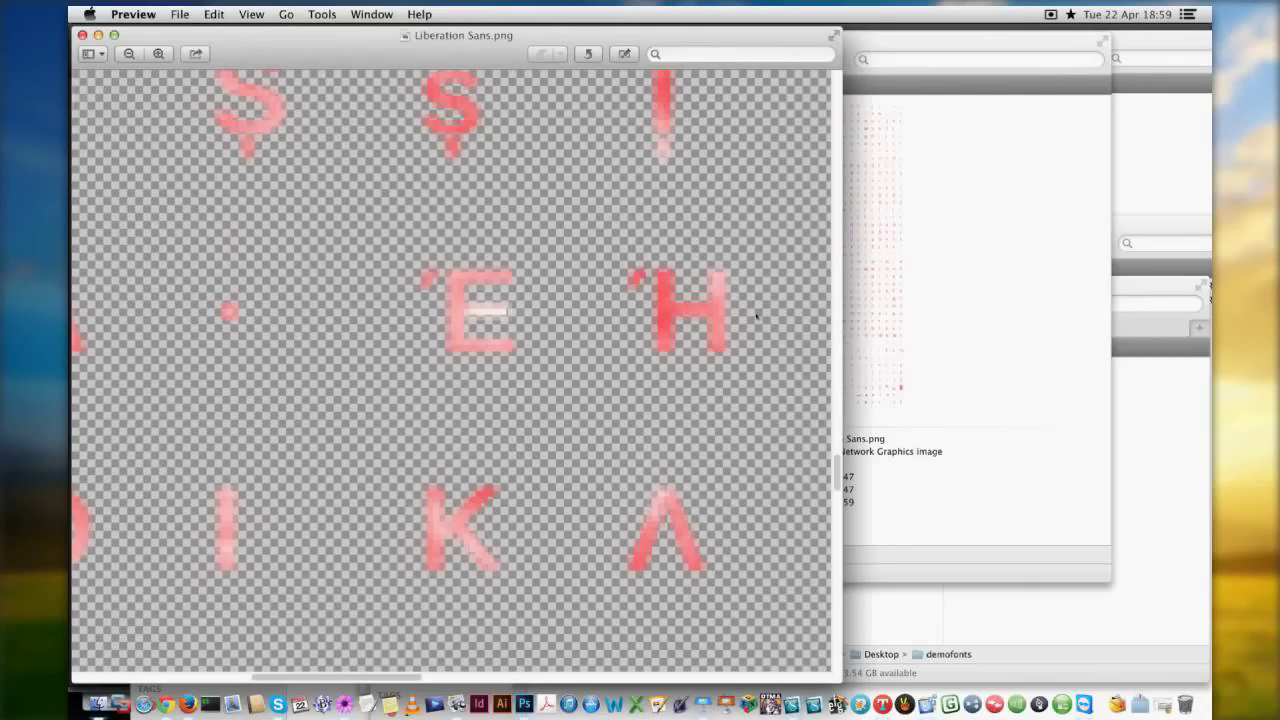
{"action": "scroll", "coordinate": [570, 487], "scroll_direction": "up", "scroll_amount": 3}
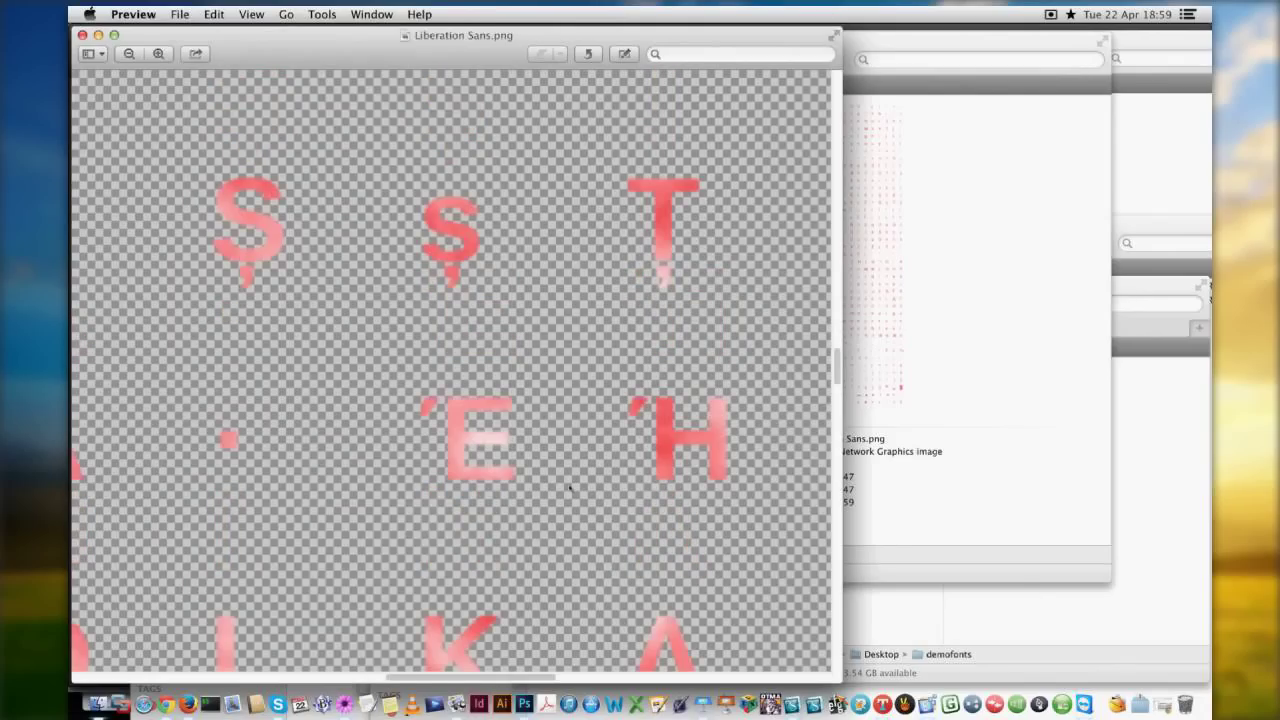
{"action": "key", "text": "super+w"}
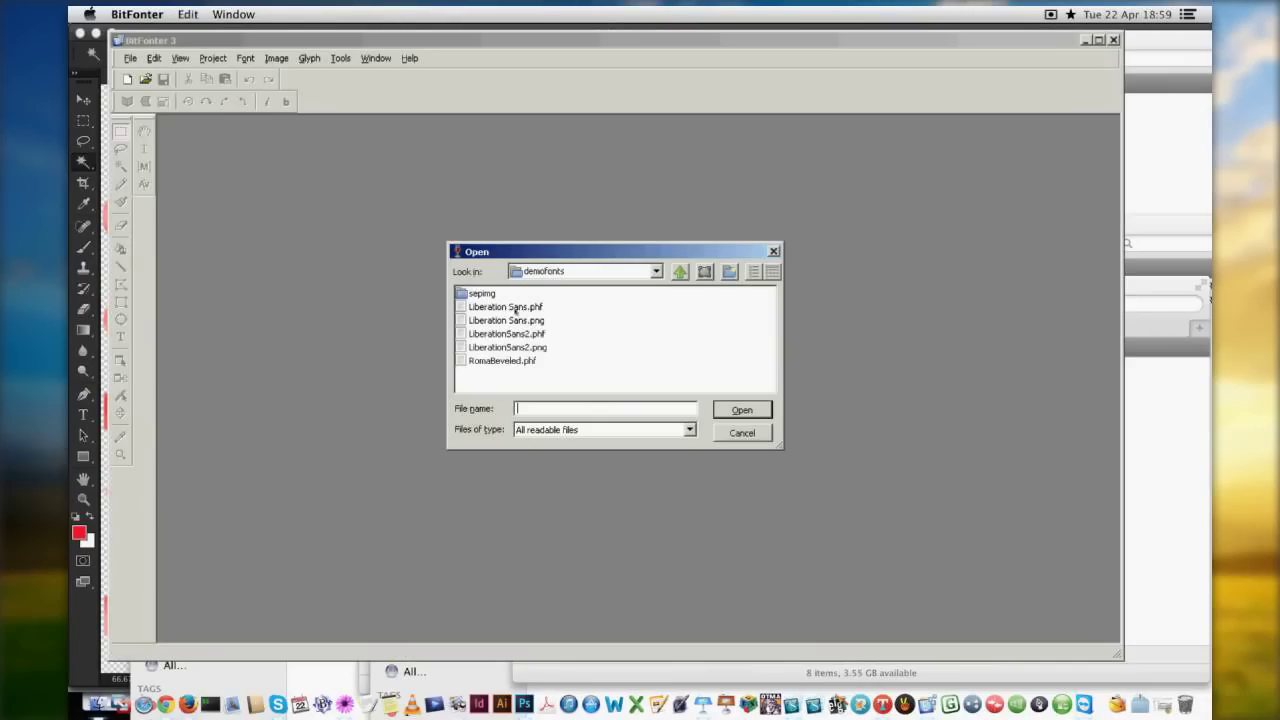
Open Liberation Sans.phf from the demofonts folder in BitFonter and enlarge its font window to show more glyphs.
{"action": "left_click", "coordinate": [516, 310]}
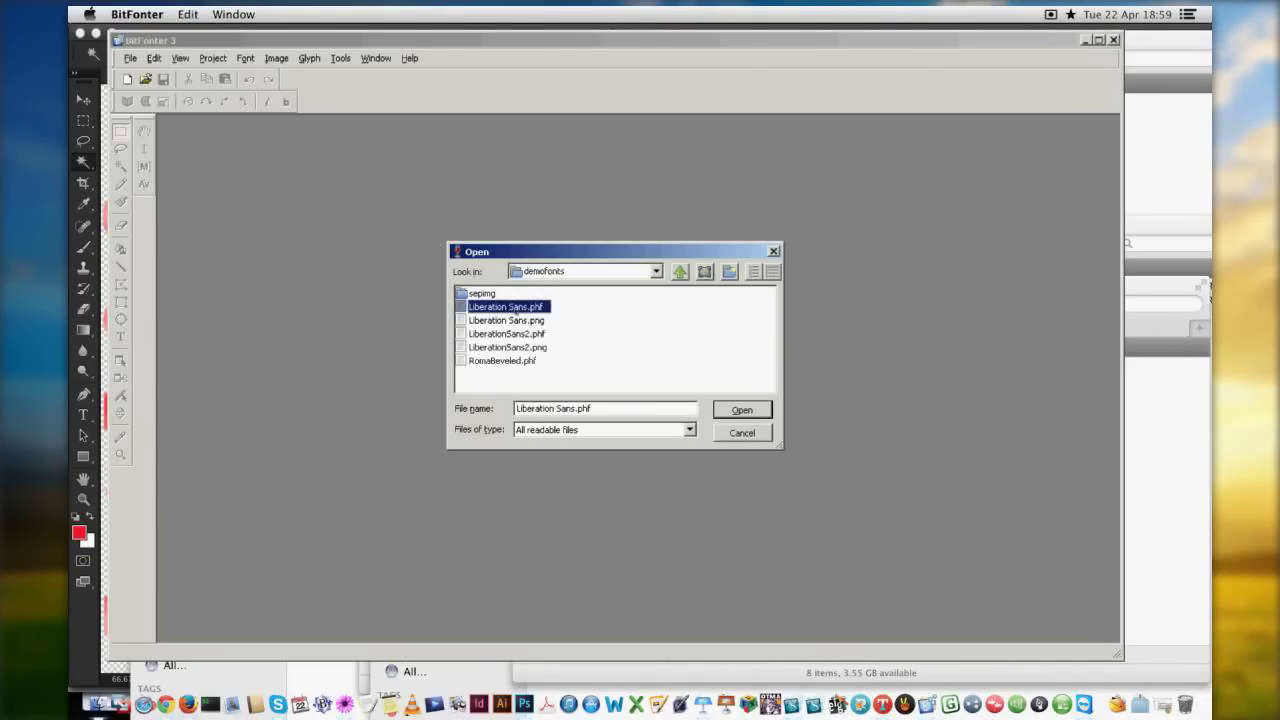
{"action": "left_click", "coordinate": [738, 413]}
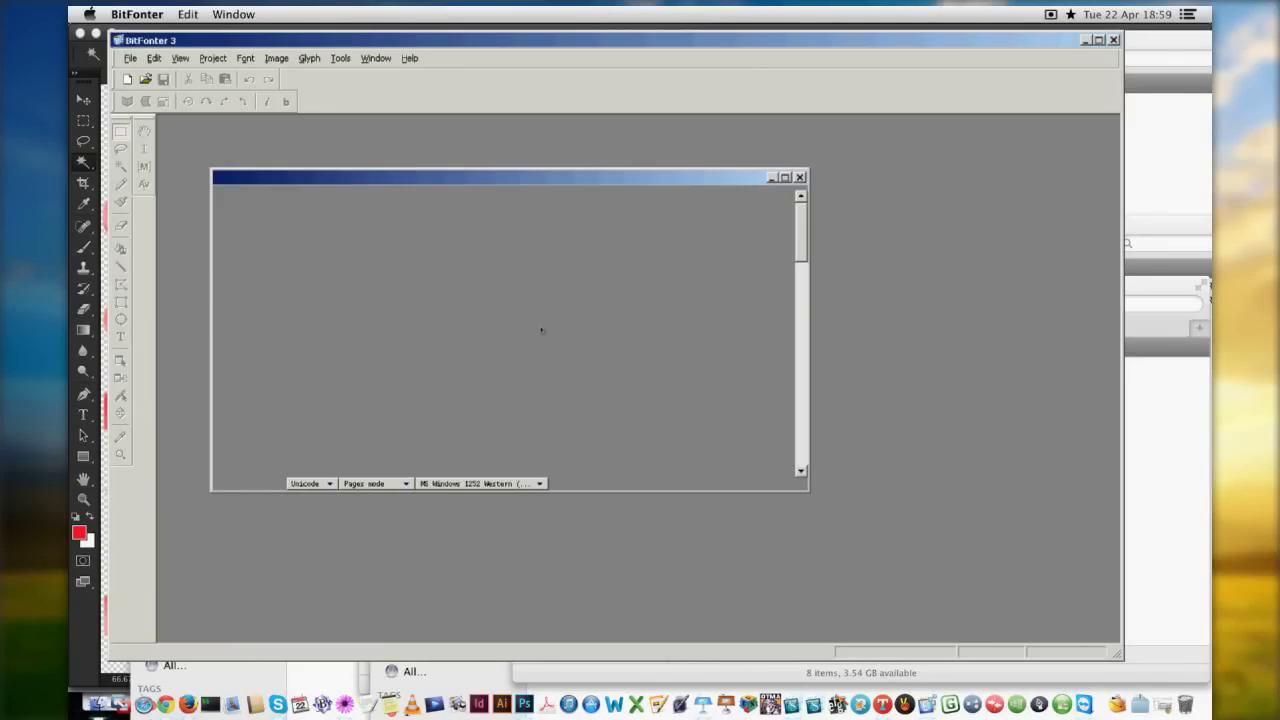
{"action": "left_click_drag", "start_coordinate": [569, 183], "coordinate": [562, 157]}
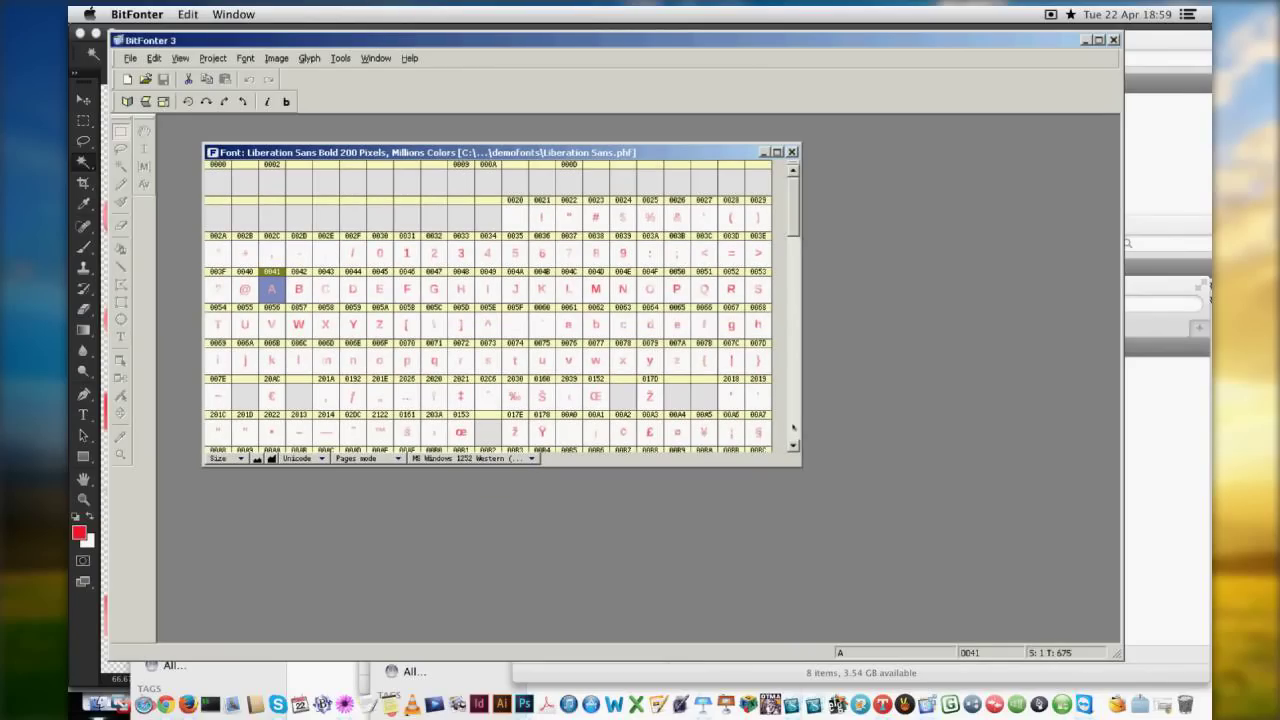
{"action": "left_click_drag", "start_coordinate": [800, 464], "coordinate": [1000, 614]}
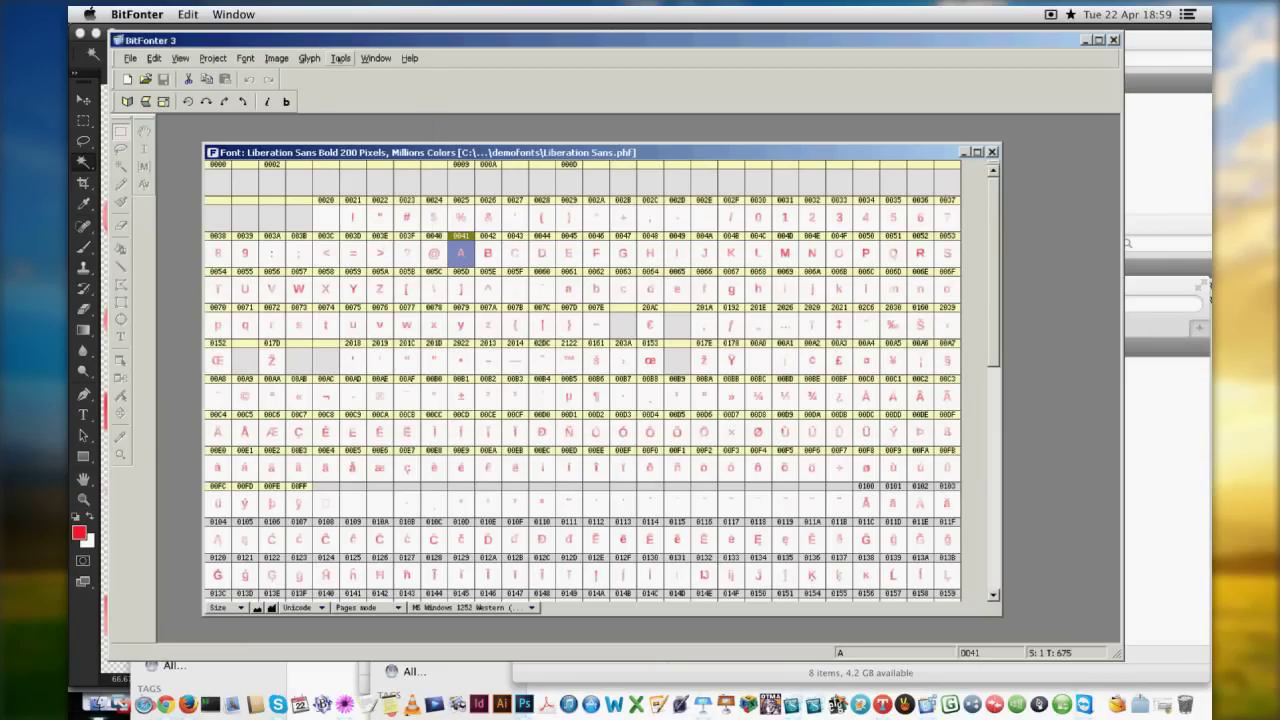
Enable exporting the outline font into a VFB file in BitFonter's outline font editor options.
{"action": "left_click", "coordinate": [340, 58]}
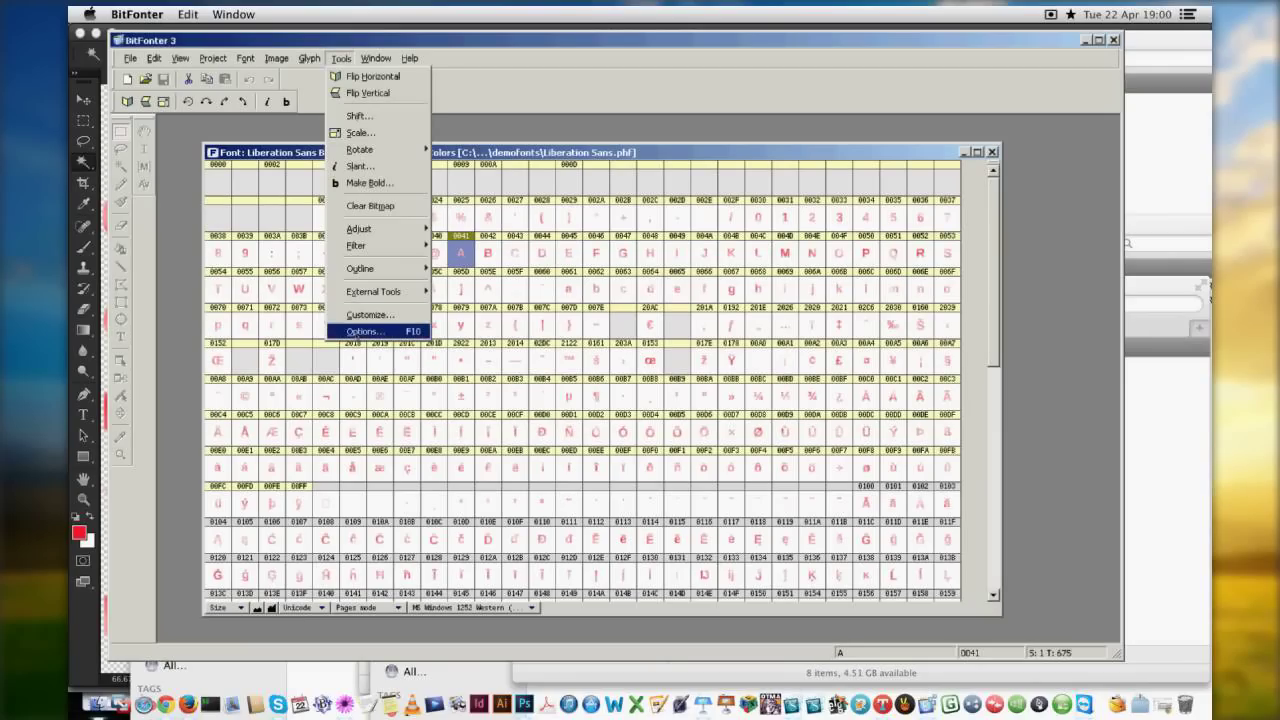
{"action": "left_click", "coordinate": [365, 331]}
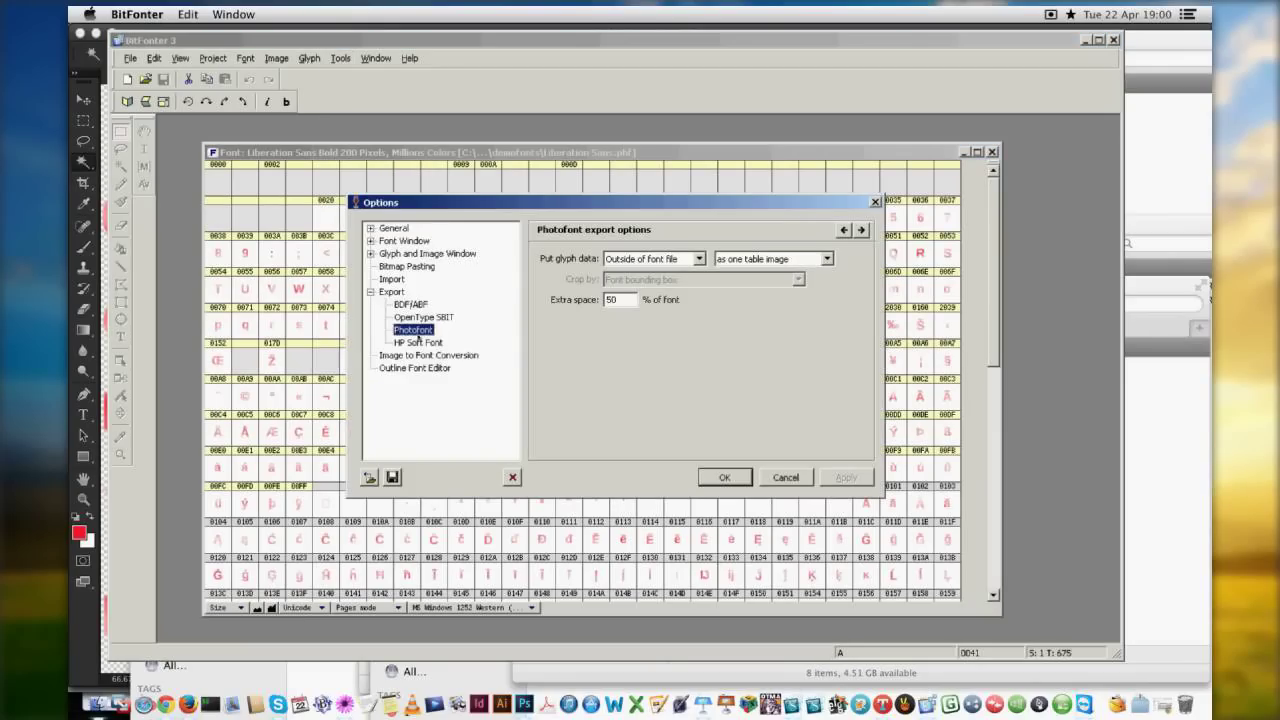
{"action": "left_click", "coordinate": [418, 368]}
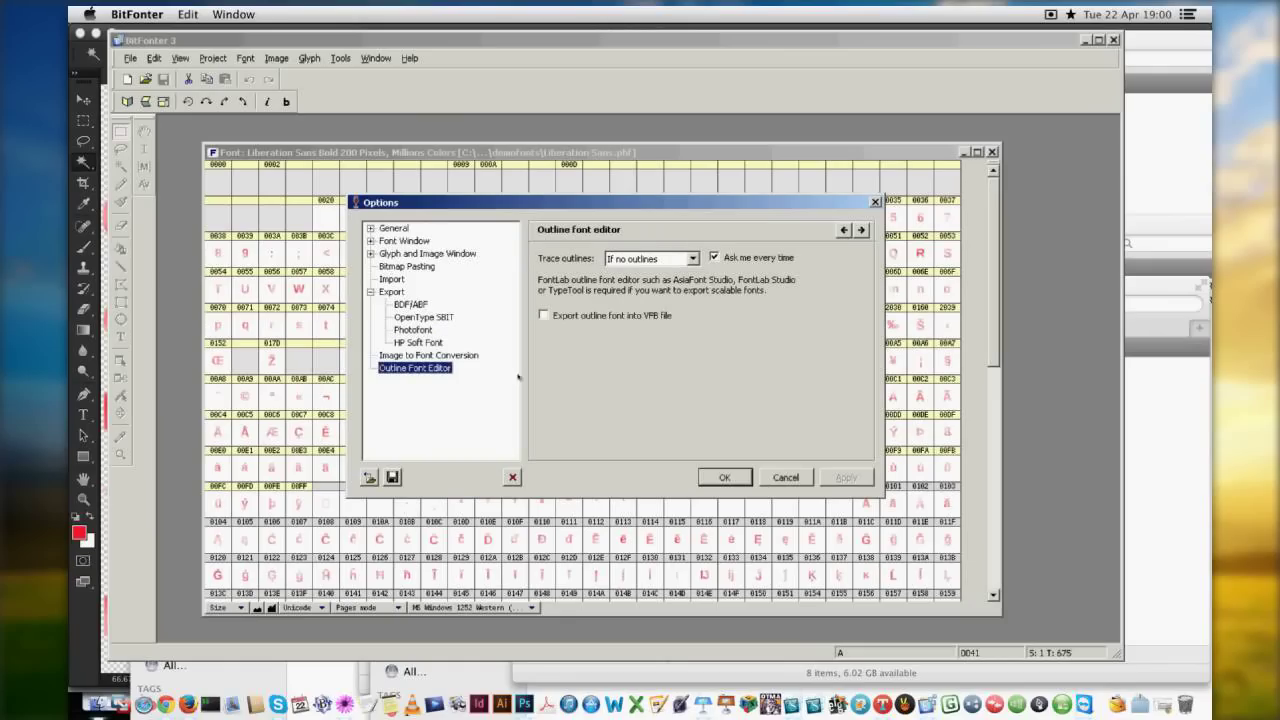
{"action": "left_click", "coordinate": [595, 316]}
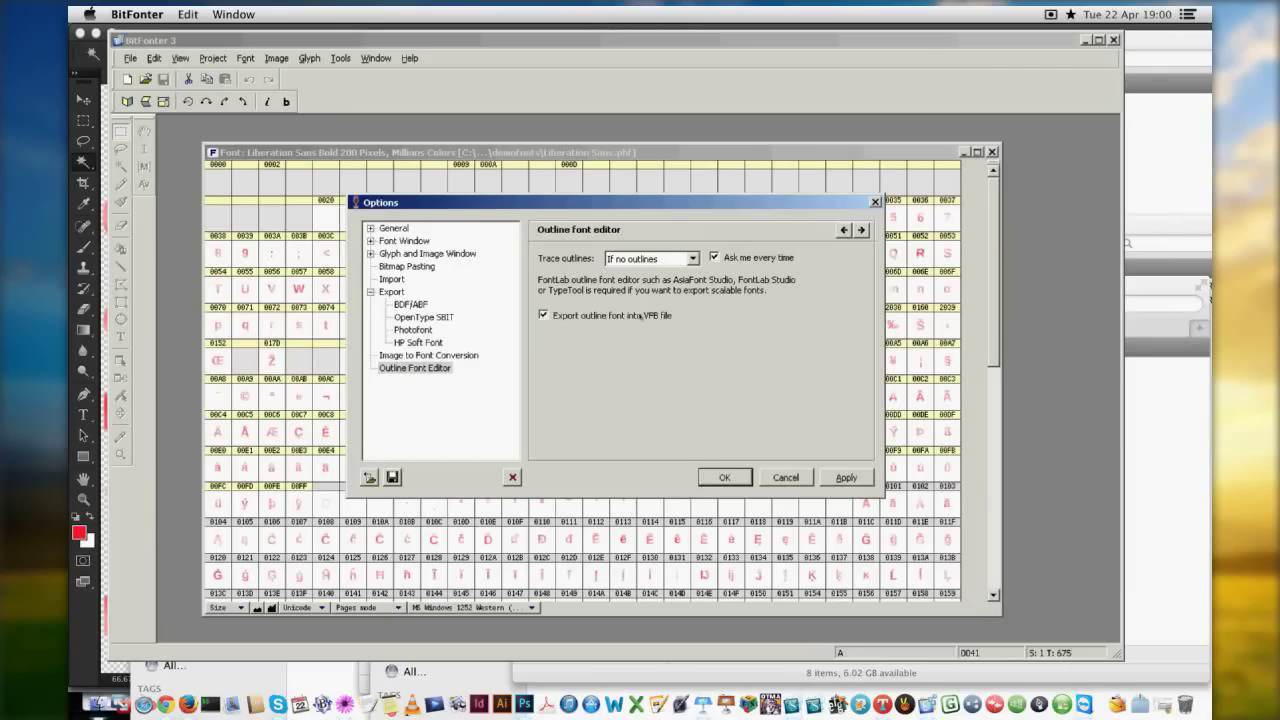
{"action": "left_click", "coordinate": [724, 477]}
Start exporting the Liberation Sans Photofont as an outline font.
{"action": "left_click", "coordinate": [130, 58]}
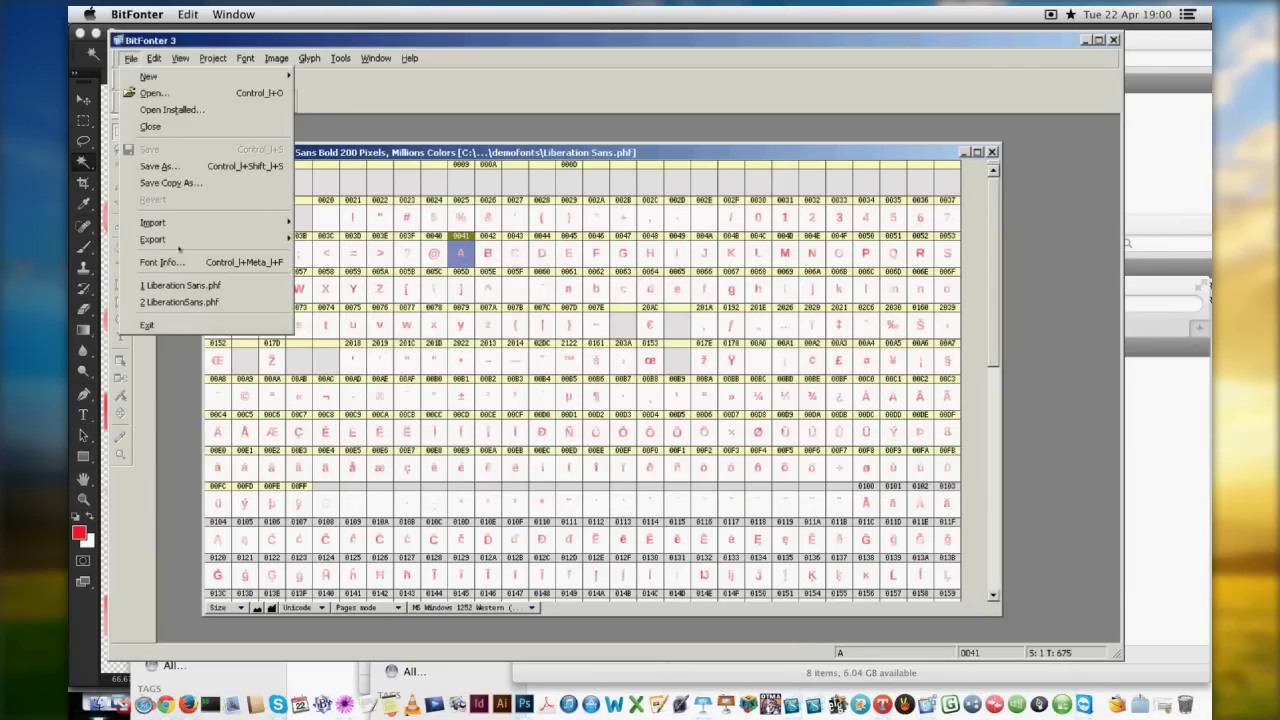
{"action": "mouse_move", "coordinate": [152, 239]}
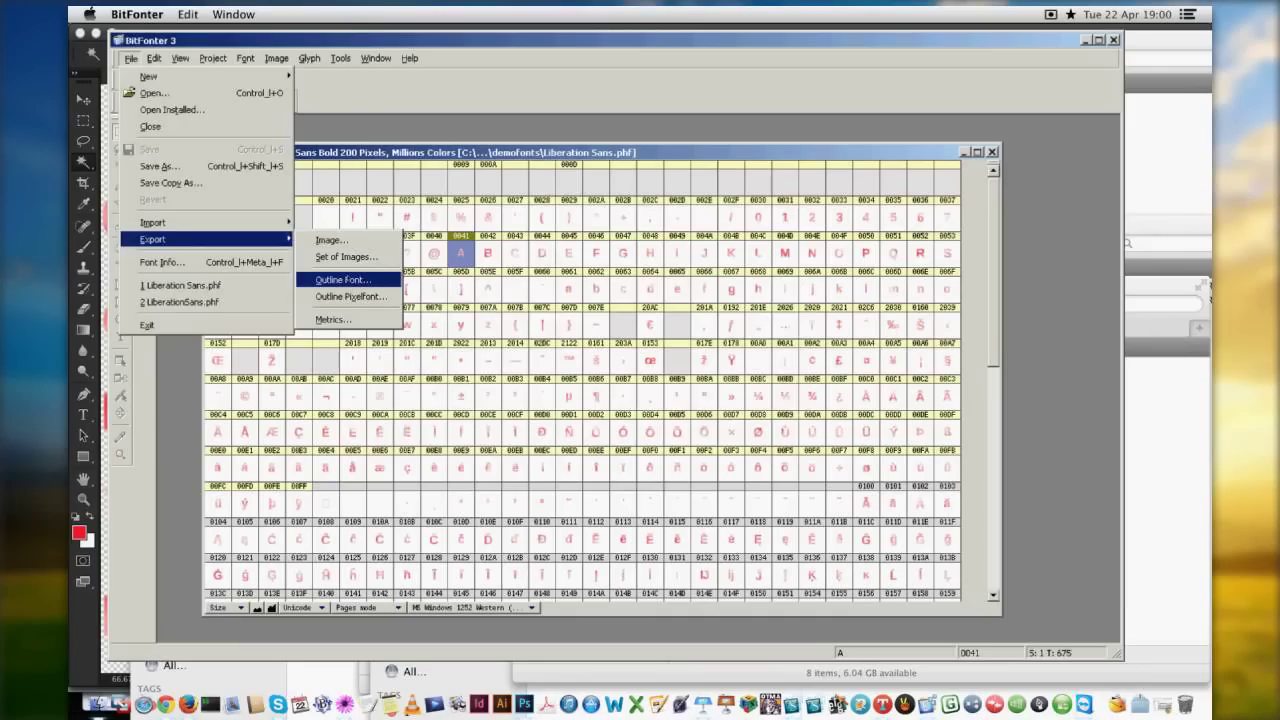